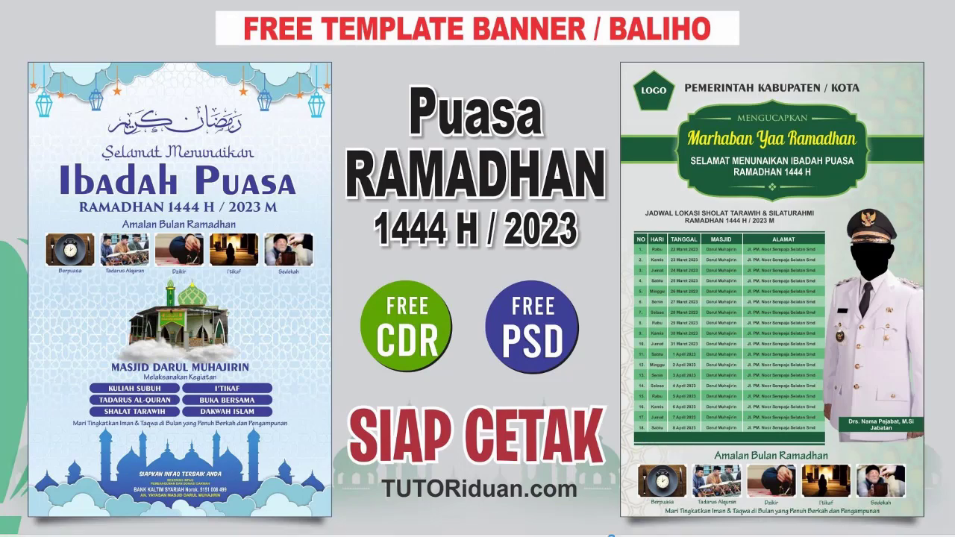
- Bring the TUTORiduan.com home page back into view in Chrome
{"action": "left_click", "coordinate": [570, 524]}
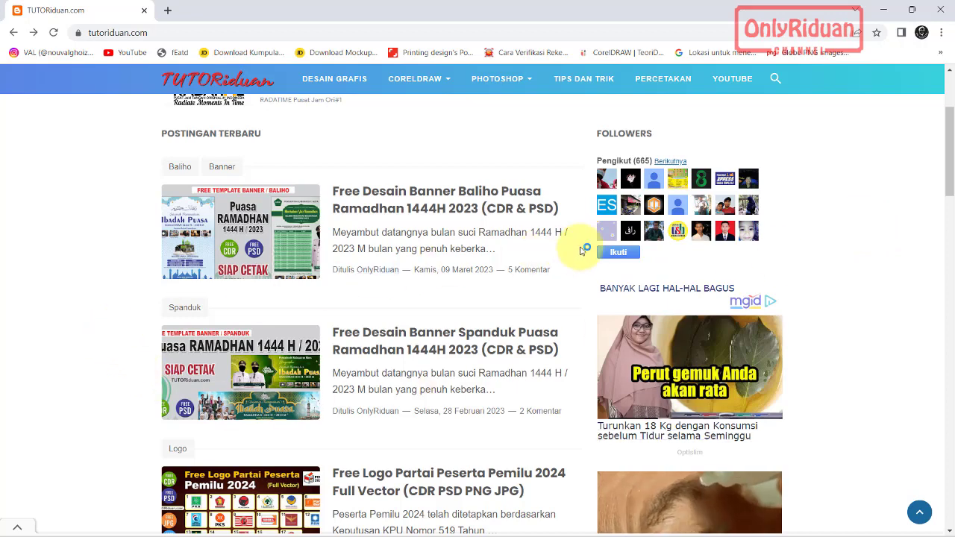
{"action": "left_click", "coordinate": [777, 79]}
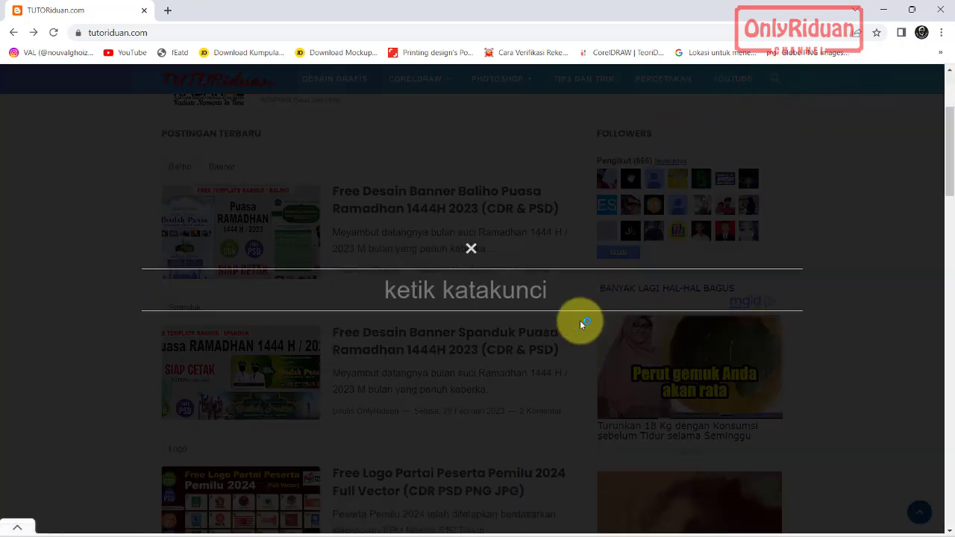
{"action": "type", "text": "Ramad"}
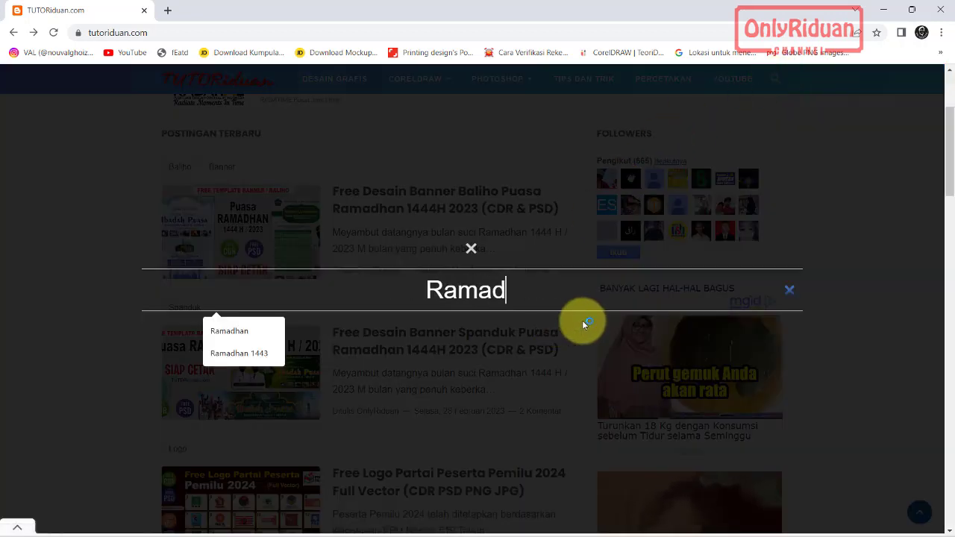
{"action": "type", "text": "han"}
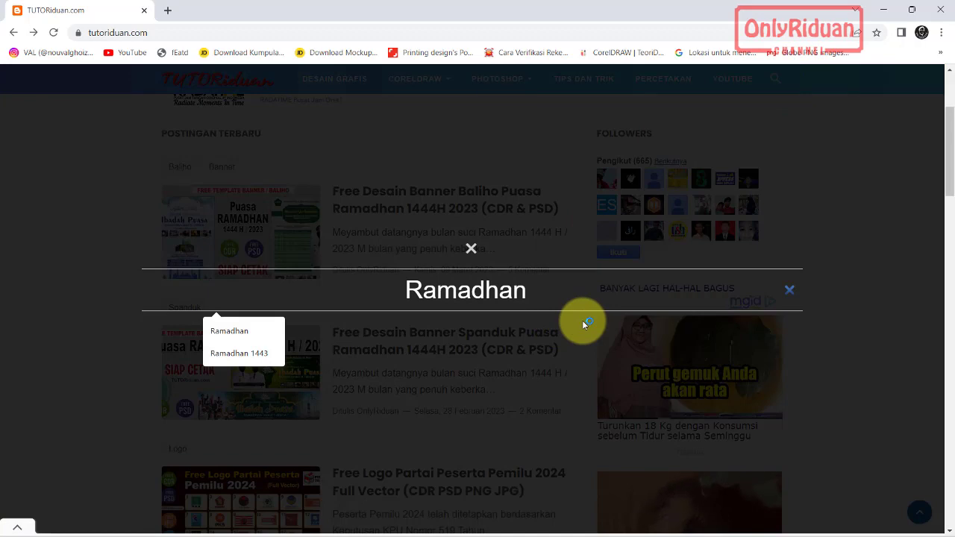
{"action": "key", "text": "Return"}
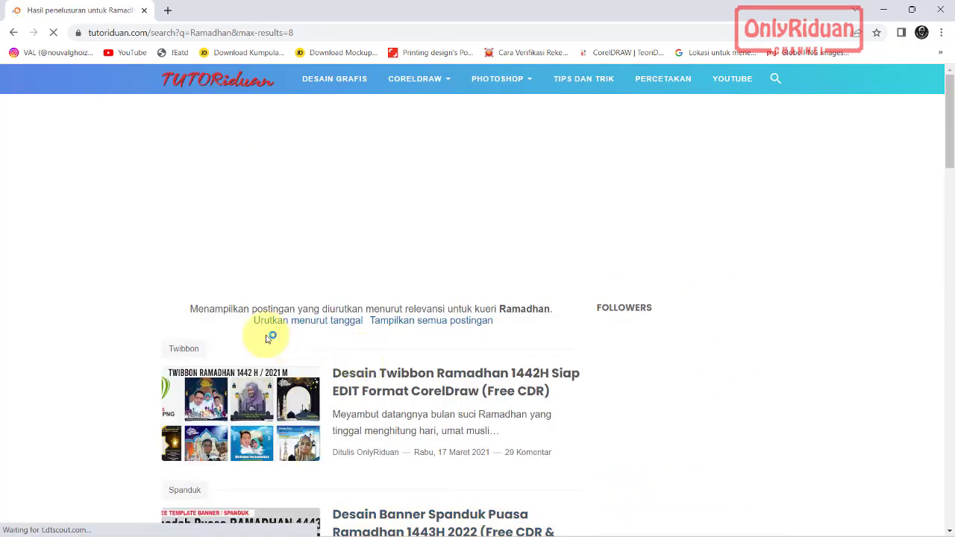
{"action": "scroll", "coordinate": [208, 283], "scroll_direction": "down", "scroll_amount": 2}
{"action": "scroll", "coordinate": [100, 269], "scroll_direction": "down", "scroll_amount": 2}
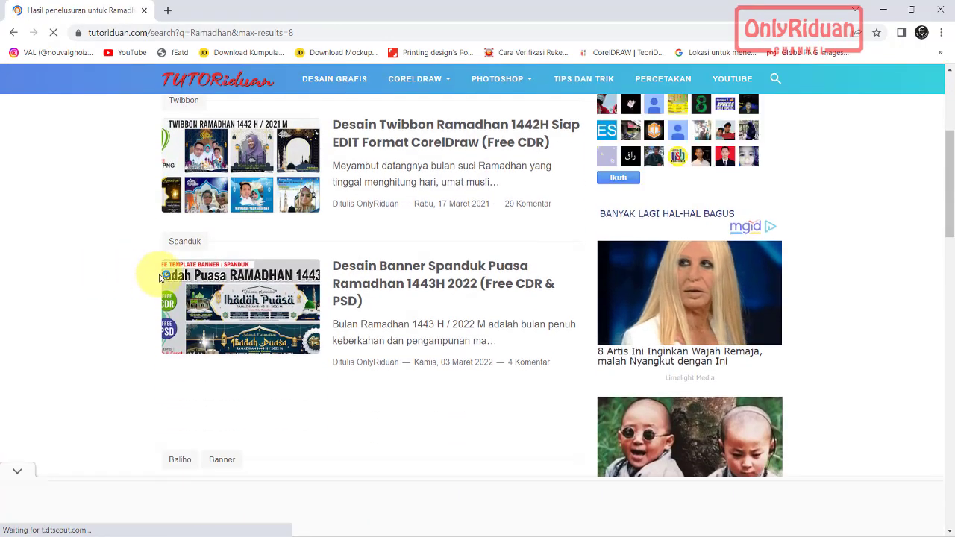
{"action": "scroll", "coordinate": [188, 278], "scroll_direction": "down", "scroll_amount": 2}
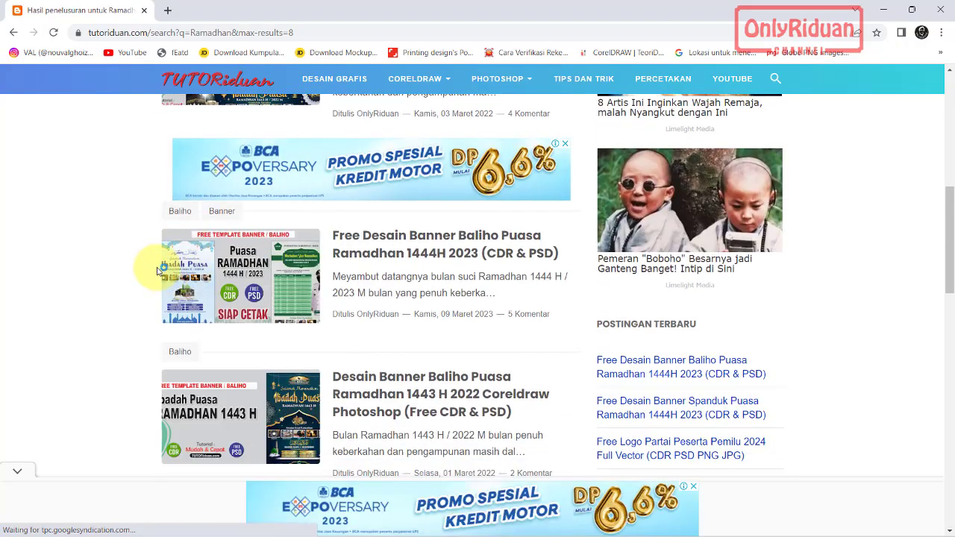
{"action": "scroll", "coordinate": [165, 267], "scroll_direction": "down", "scroll_amount": 2}
{"action": "scroll", "coordinate": [158, 270], "scroll_direction": "up", "scroll_amount": 3}
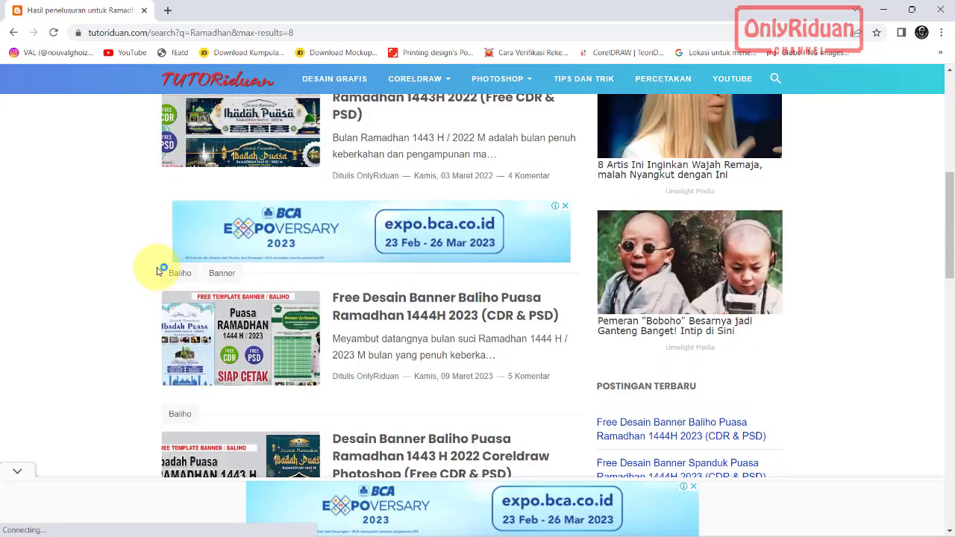
{"action": "scroll", "coordinate": [158, 271], "scroll_direction": "up", "scroll_amount": 2}
{"action": "scroll", "coordinate": [158, 270], "scroll_direction": "down", "scroll_amount": 3}
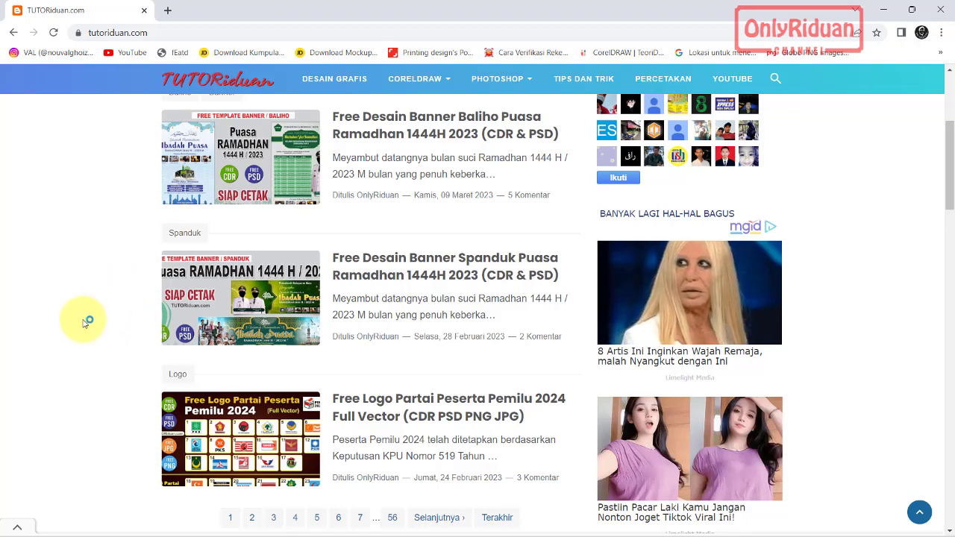
- Open the Baliho Puasa Ramadhan 1444H article and scroll down through it
{"action": "left_click", "coordinate": [400, 134]}
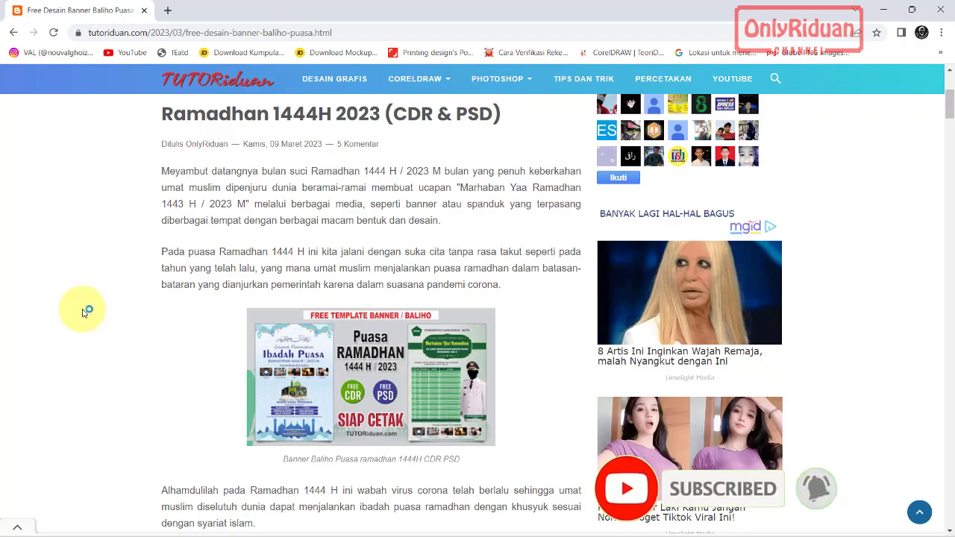
{"action": "scroll", "coordinate": [84, 312], "scroll_direction": "down", "scroll_amount": 2}
{"action": "scroll", "coordinate": [84, 312], "scroll_direction": "down", "scroll_amount": 2}
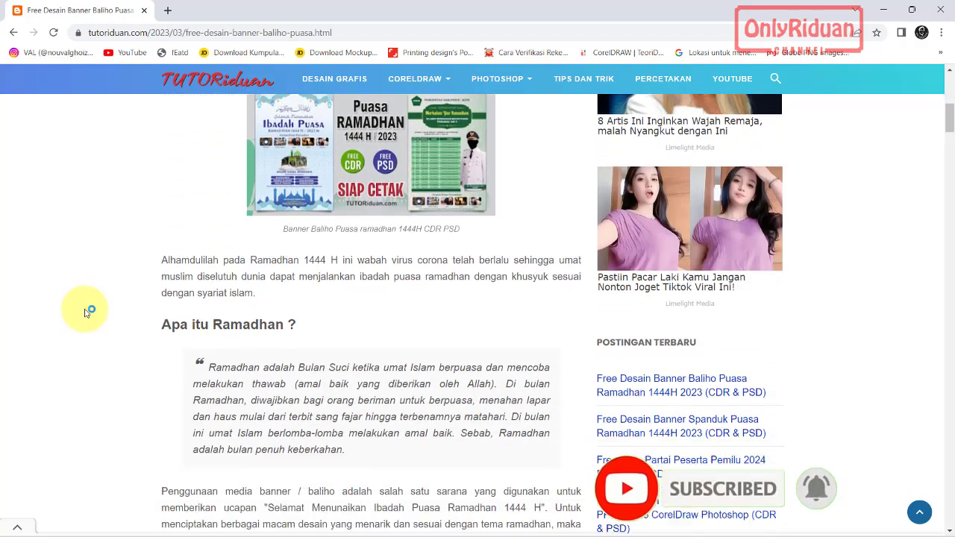
{"action": "scroll", "coordinate": [85, 312], "scroll_direction": "down", "scroll_amount": 1}
{"action": "scroll", "coordinate": [85, 312], "scroll_direction": "down", "scroll_amount": 2}
{"action": "scroll", "coordinate": [85, 312], "scroll_direction": "down", "scroll_amount": 1}
{"action": "scroll", "coordinate": [85, 312], "scroll_direction": "down", "scroll_amount": 3}
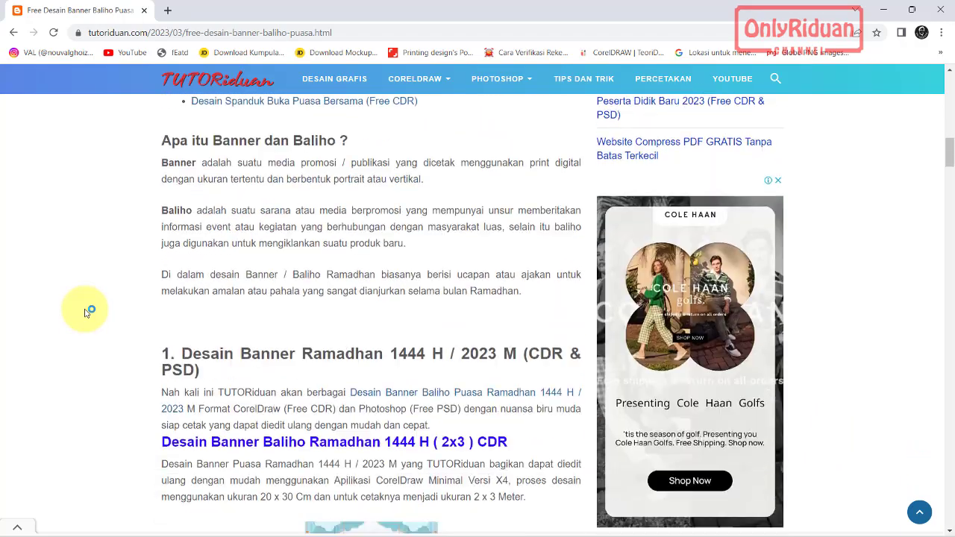
{"action": "scroll", "coordinate": [85, 312], "scroll_direction": "down", "scroll_amount": 2}
{"action": "scroll", "coordinate": [85, 312], "scroll_direction": "down", "scroll_amount": 2}
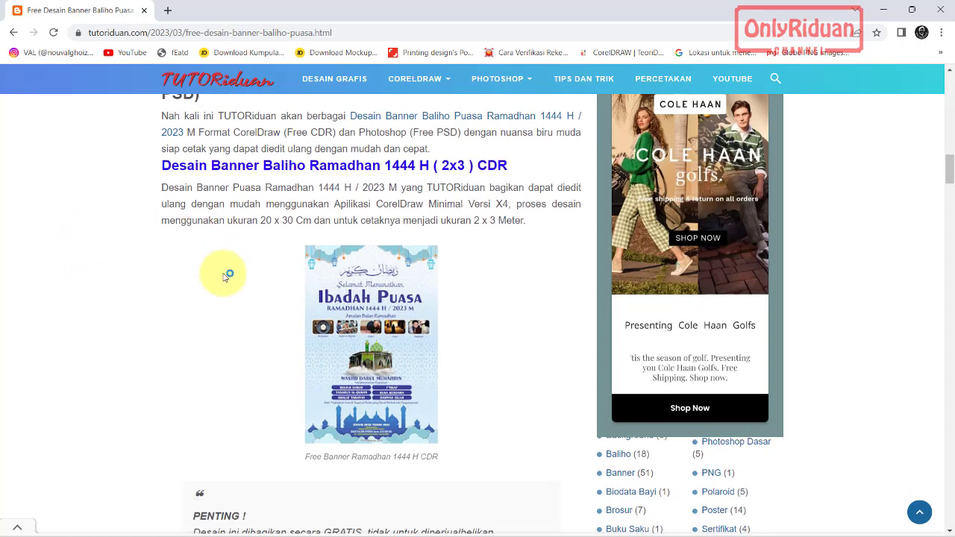
- Preview the blue banner enlarged, close it, and read further down the article
{"action": "left_click", "coordinate": [349, 346]}
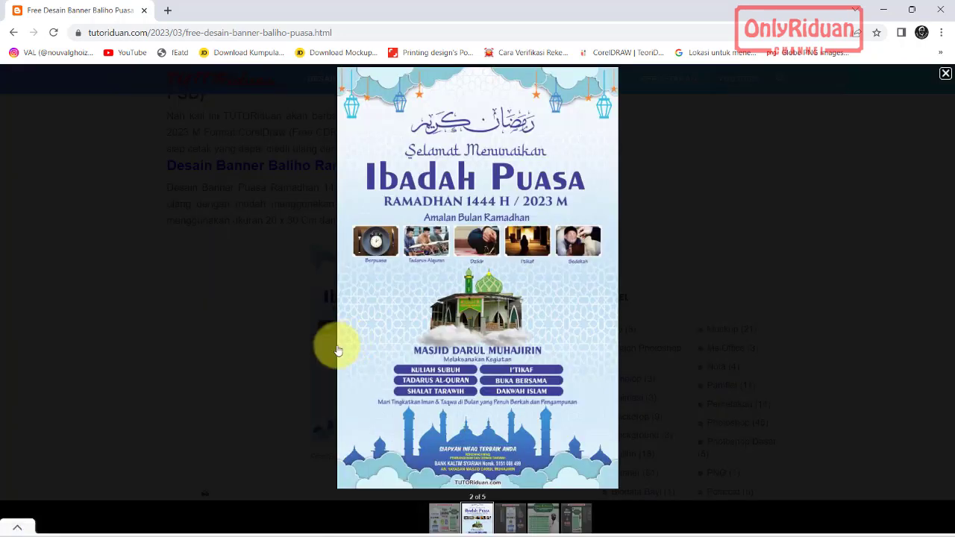
{"action": "left_click", "coordinate": [944, 73]}
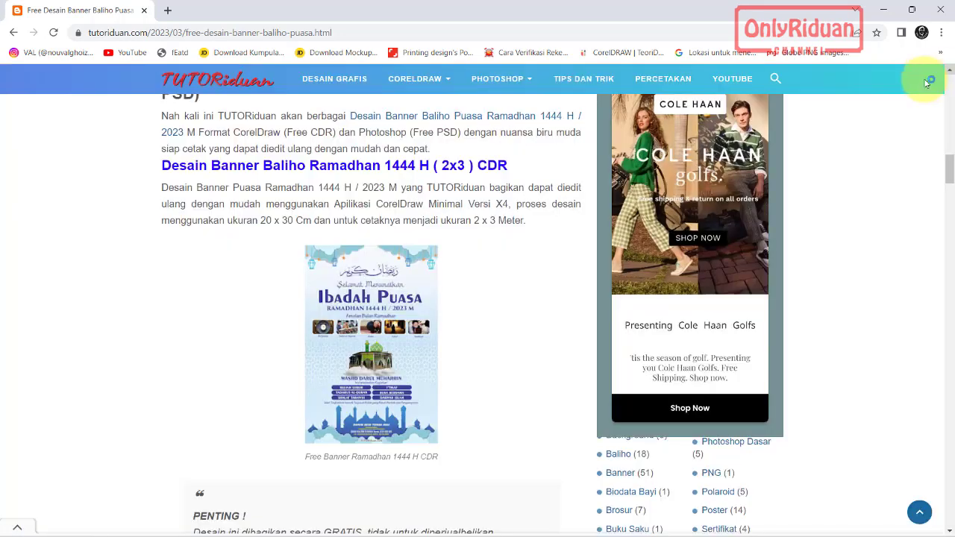
{"action": "scroll", "coordinate": [361, 291], "scroll_direction": "down", "scroll_amount": 3}
{"action": "scroll", "coordinate": [361, 292], "scroll_direction": "down", "scroll_amount": 2}
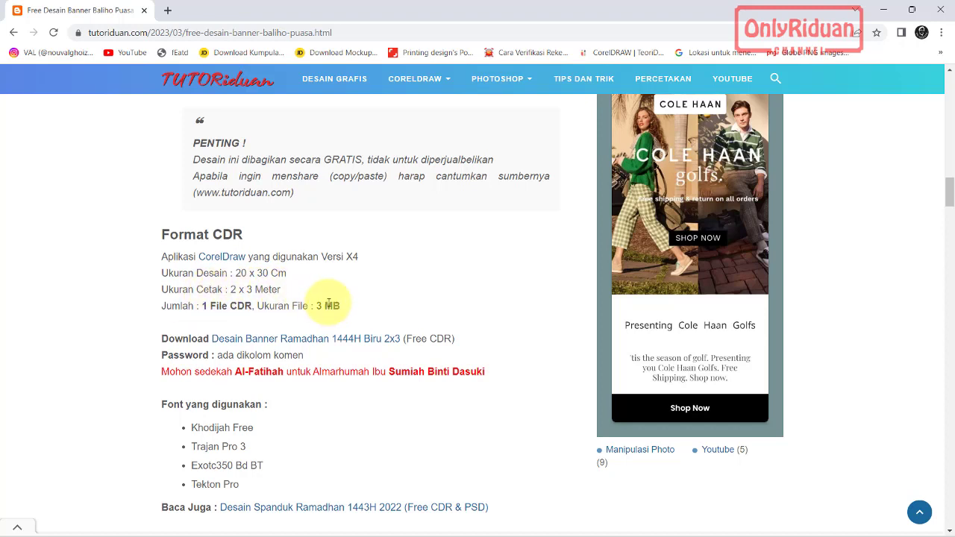
{"action": "scroll", "coordinate": [328, 304], "scroll_direction": "down", "scroll_amount": 1}
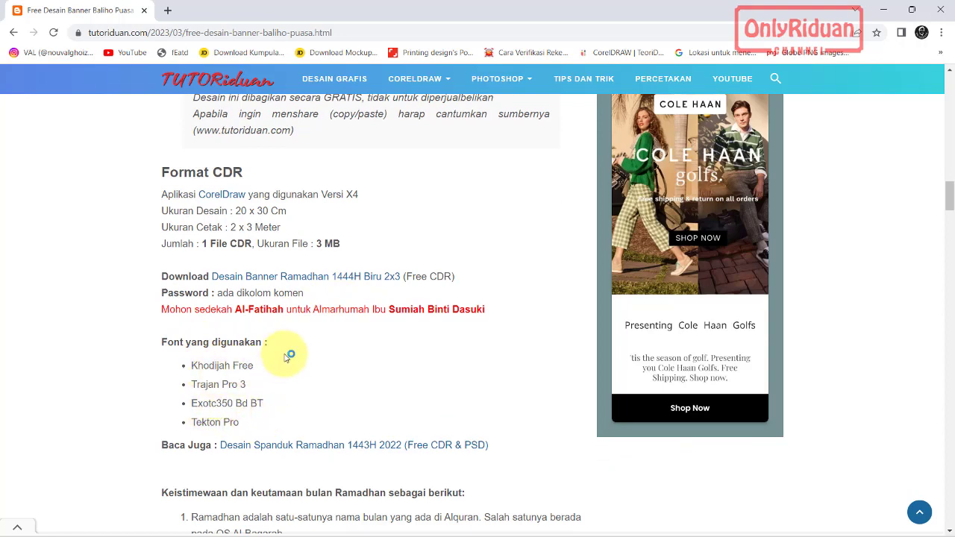
{"action": "scroll", "coordinate": [288, 357], "scroll_direction": "down", "scroll_amount": 1}
{"action": "scroll", "coordinate": [287, 357], "scroll_direction": "down", "scroll_amount": 4}
{"action": "scroll", "coordinate": [288, 357], "scroll_direction": "down", "scroll_amount": 3}
{"action": "scroll", "coordinate": [287, 357], "scroll_direction": "down", "scroll_amount": 2}
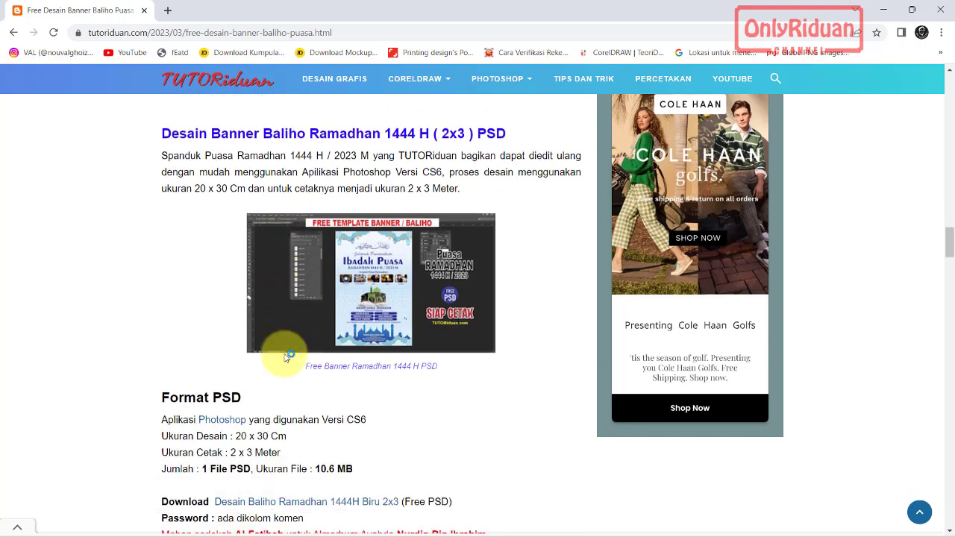
{"action": "scroll", "coordinate": [282, 358], "scroll_direction": "down", "scroll_amount": 2}
{"action": "scroll", "coordinate": [279, 359], "scroll_direction": "down", "scroll_amount": 1}
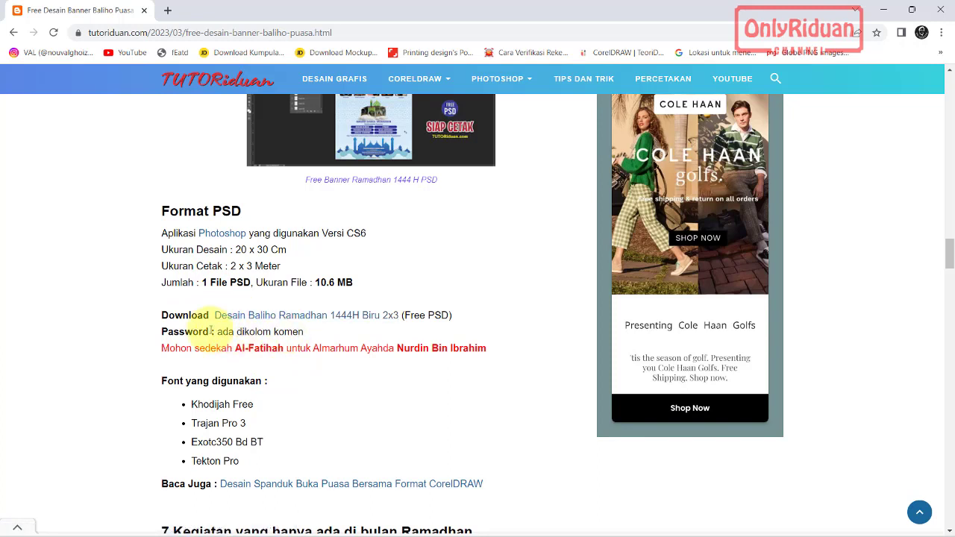
- Start the download of the blue banner PSD file
{"action": "left_click", "coordinate": [256, 315]}
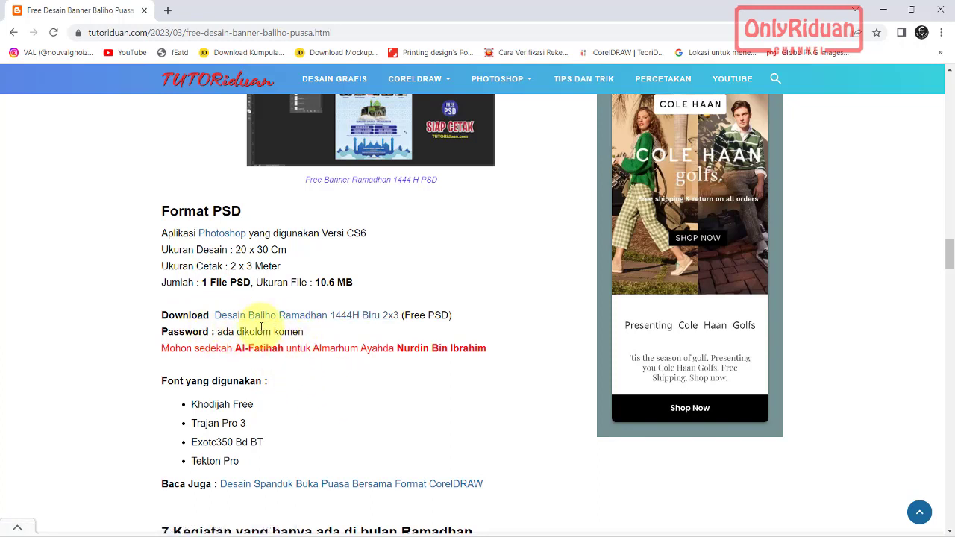
{"action": "scroll", "coordinate": [253, 328], "scroll_direction": "down", "scroll_amount": 3}
{"action": "scroll", "coordinate": [262, 325], "scroll_direction": "down", "scroll_amount": 4}
- Preview the green banner design enlarged, then close the preview
{"action": "scroll", "coordinate": [265, 321], "scroll_direction": "down", "scroll_amount": 5}
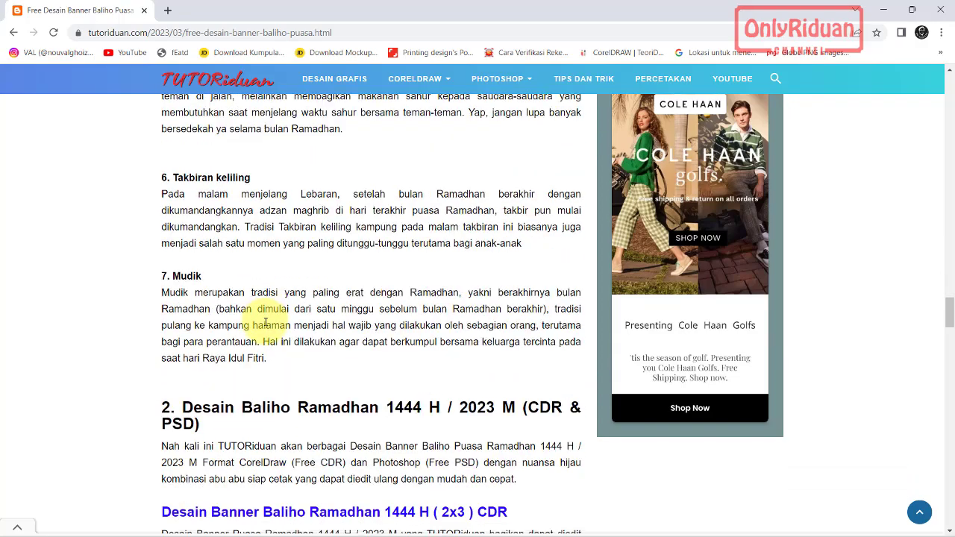
{"action": "scroll", "coordinate": [267, 317], "scroll_direction": "down", "scroll_amount": 4}
{"action": "scroll", "coordinate": [267, 318], "scroll_direction": "down", "scroll_amount": 3}
{"action": "left_click", "coordinate": [335, 298]}
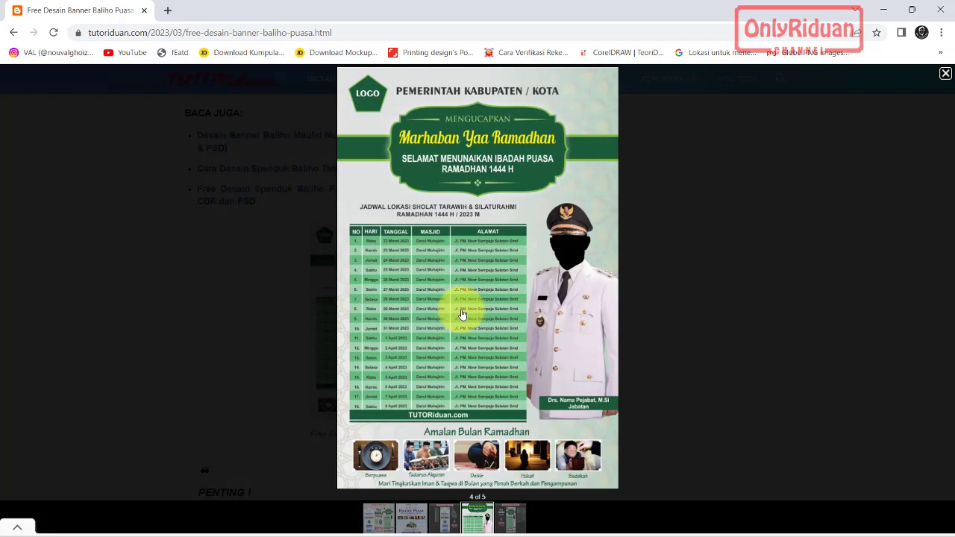
{"action": "left_click", "coordinate": [945, 74]}
- Download the green (Hijau) 2x3 CDR banner file
{"action": "scroll", "coordinate": [369, 261], "scroll_direction": "down", "scroll_amount": 2}
{"action": "scroll", "coordinate": [347, 292], "scroll_direction": "down", "scroll_amount": 3}
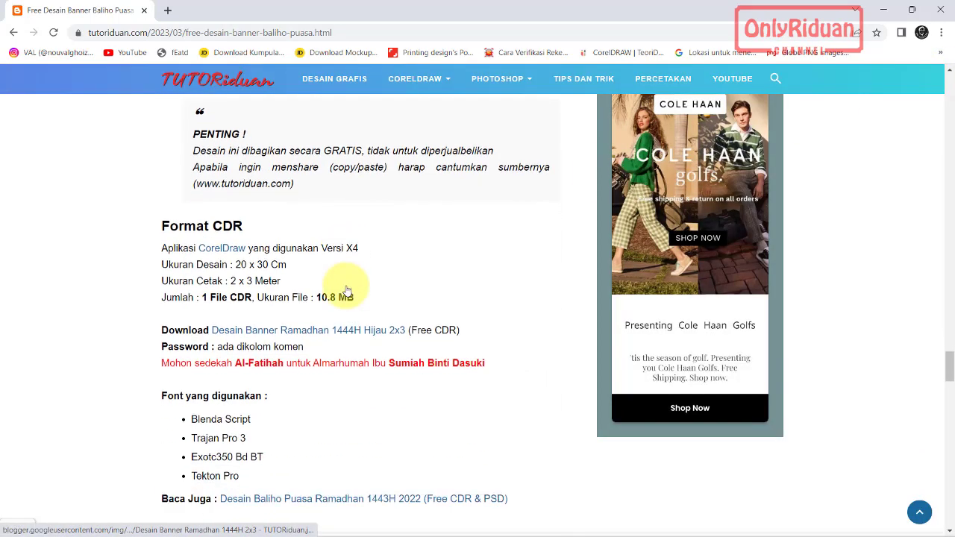
{"action": "scroll", "coordinate": [347, 291], "scroll_direction": "down", "scroll_amount": 1}
{"action": "left_click", "coordinate": [306, 260]}
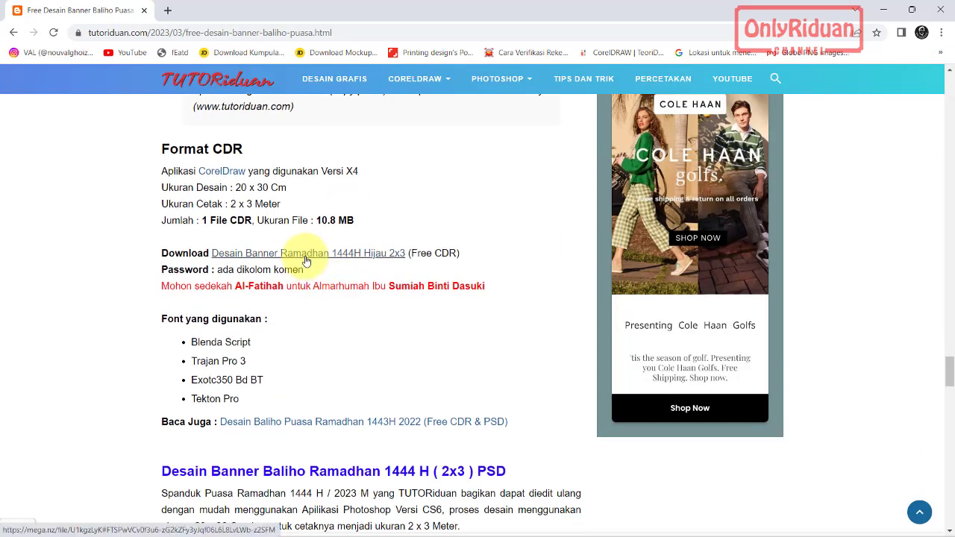
{"action": "scroll", "coordinate": [306, 259], "scroll_direction": "down", "scroll_amount": 4}
{"action": "scroll", "coordinate": [309, 262], "scroll_direction": "down", "scroll_amount": 4}
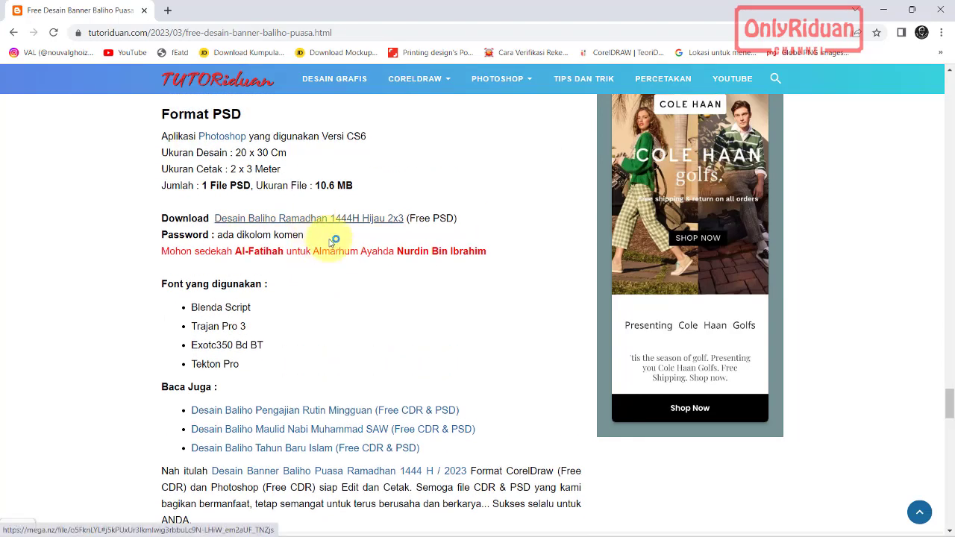
{"action": "scroll", "coordinate": [399, 291], "scroll_direction": "down", "scroll_amount": 4}
{"action": "scroll", "coordinate": [400, 290], "scroll_direction": "down", "scroll_amount": 1}
{"action": "scroll", "coordinate": [400, 290], "scroll_direction": "down", "scroll_amount": 3}
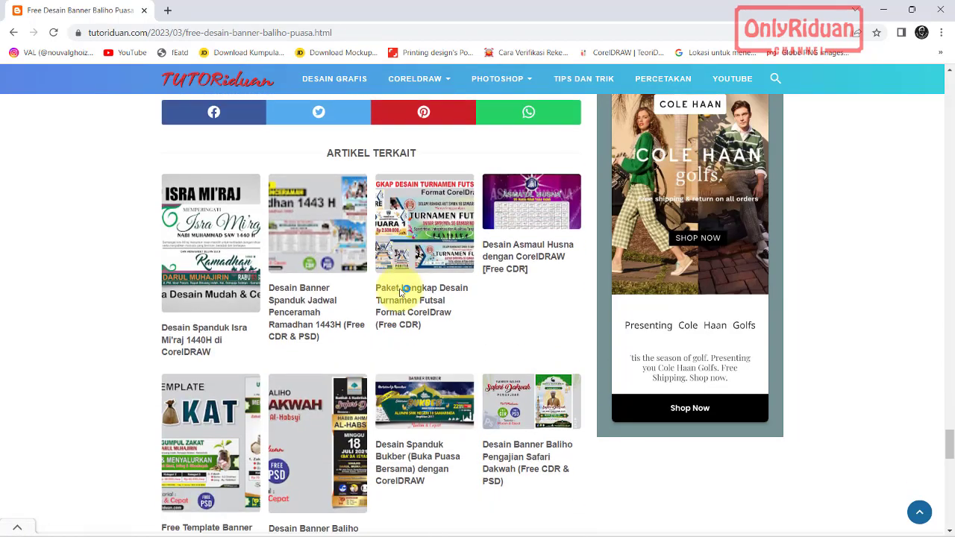
{"action": "scroll", "coordinate": [399, 289], "scroll_direction": "down", "scroll_amount": 3}
{"action": "scroll", "coordinate": [399, 289], "scroll_direction": "down", "scroll_amount": 2}
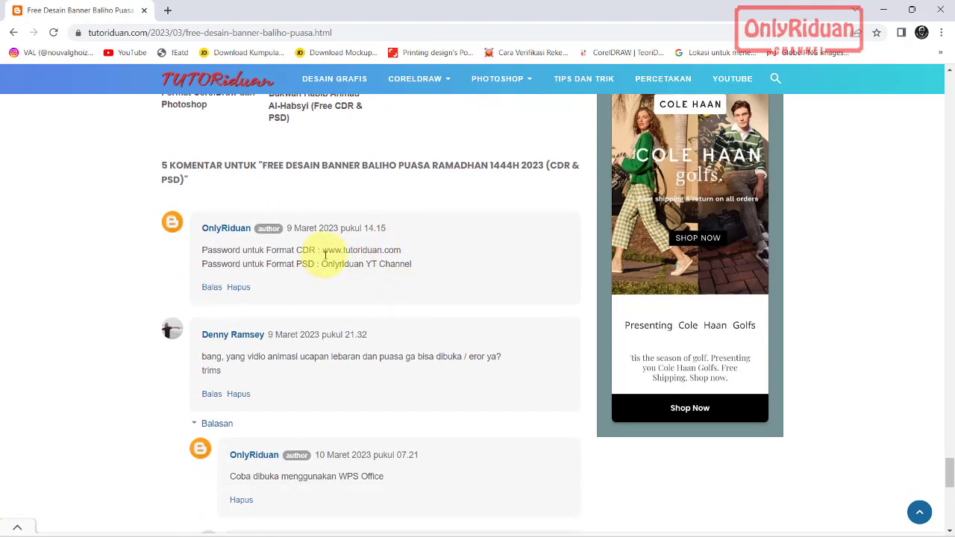
{"action": "scroll", "coordinate": [321, 255], "scroll_direction": "up", "scroll_amount": 1}
{"action": "scroll", "coordinate": [321, 256], "scroll_direction": "up", "scroll_amount": 1}
{"action": "scroll", "coordinate": [325, 256], "scroll_direction": "up", "scroll_amount": 1}
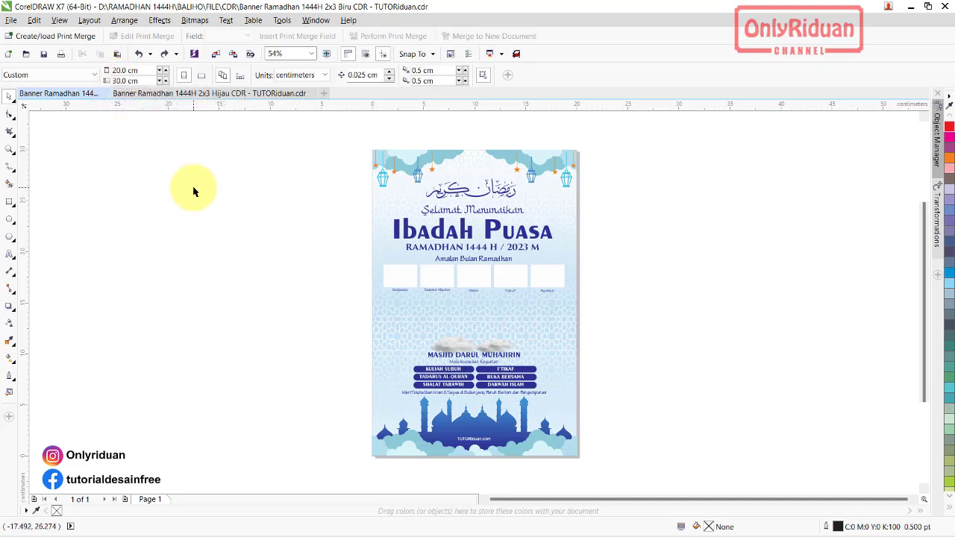
- Return to page 1 and zoom in on the banner's top clouds, lanterns and stars
{"action": "left_click", "coordinate": [125, 498]}
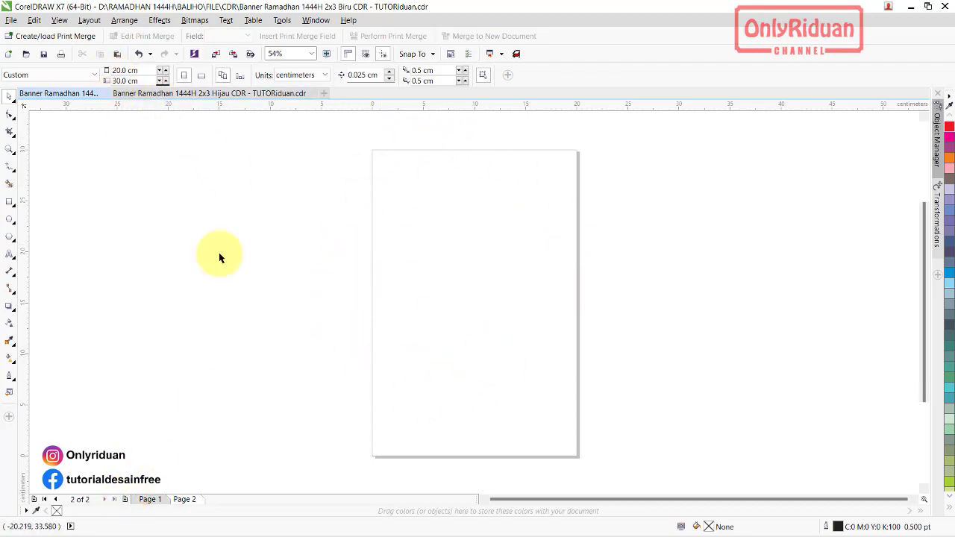
{"action": "left_click", "coordinate": [149, 499]}
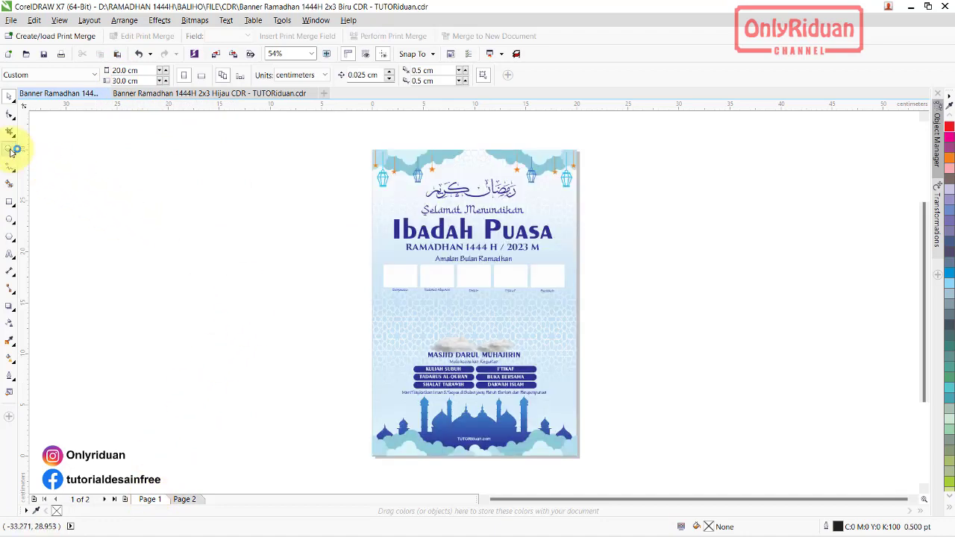
{"action": "left_click", "coordinate": [9, 148]}
{"action": "left_click_drag", "start_coordinate": [359, 135], "coordinate": [603, 207]}
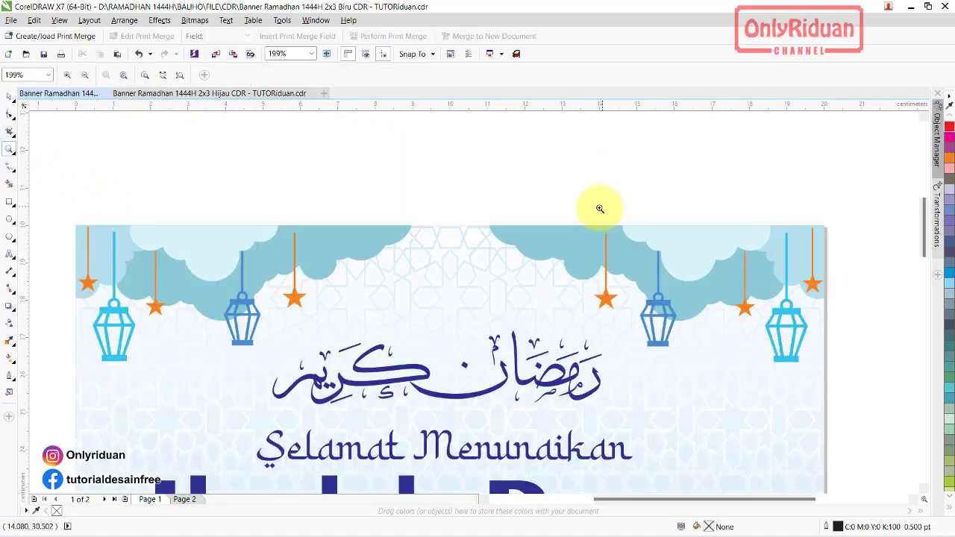
{"action": "left_click", "coordinate": [10, 96]}
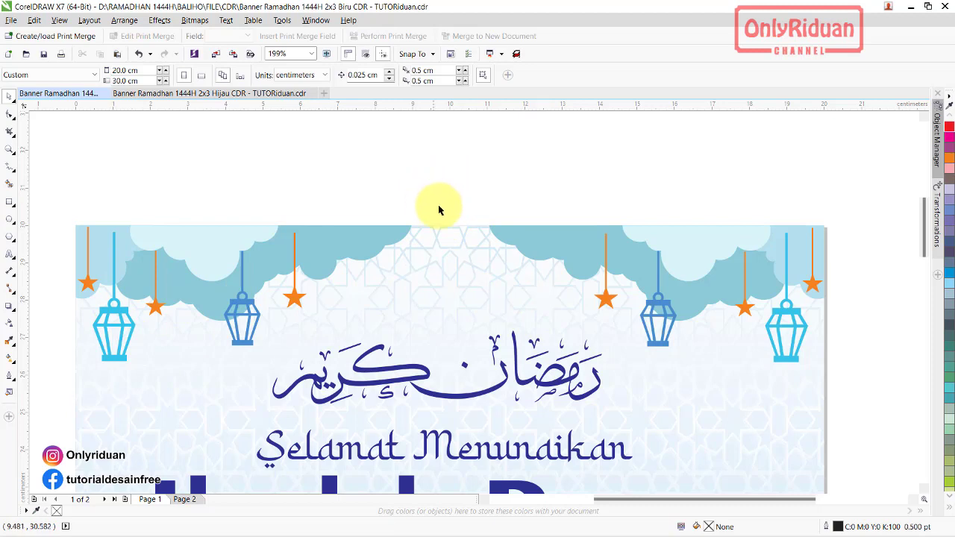
- Delete the right-side clouds, lanterns and stars, and open the left cloud's Outline Pen settings
{"action": "left_click_drag", "start_coordinate": [450, 170], "coordinate": [857, 388]}
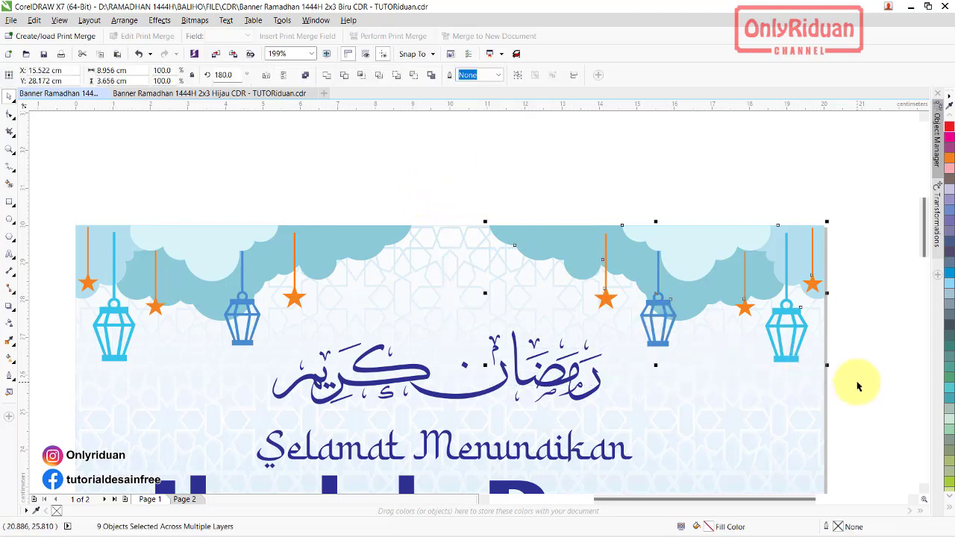
{"action": "key", "text": "Delete"}
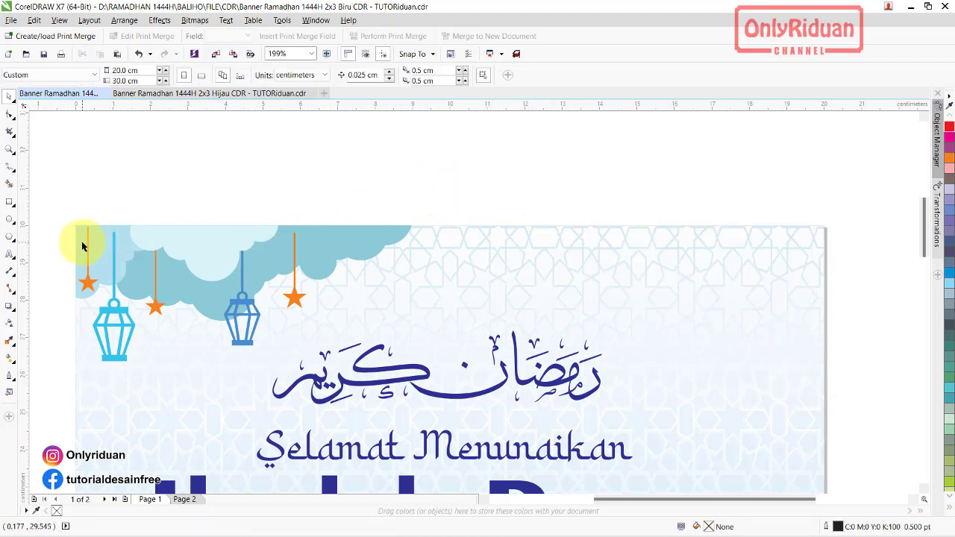
{"action": "left_click_drag", "start_coordinate": [82, 246], "coordinate": [322, 240]}
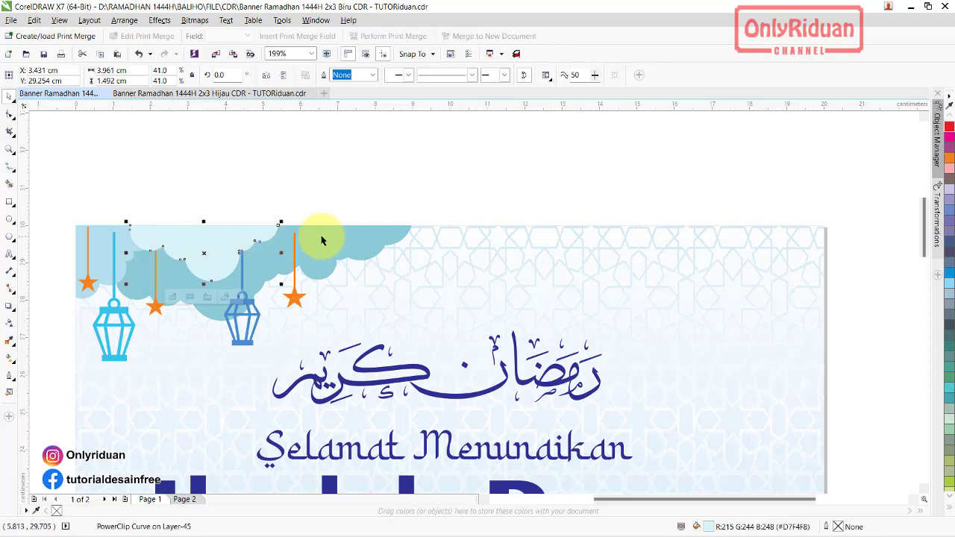
{"action": "left_click", "coordinate": [78, 247]}
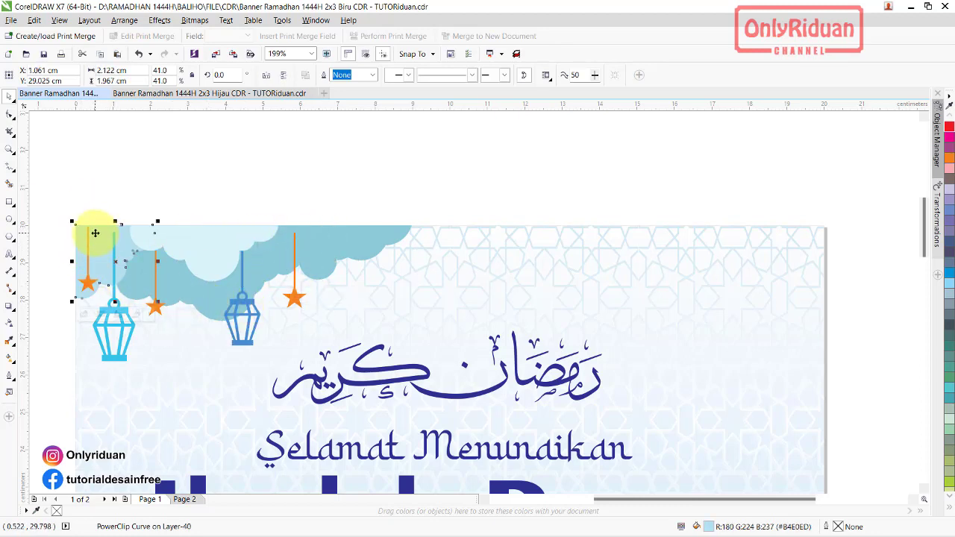
{"action": "double_click", "coordinate": [848, 524]}
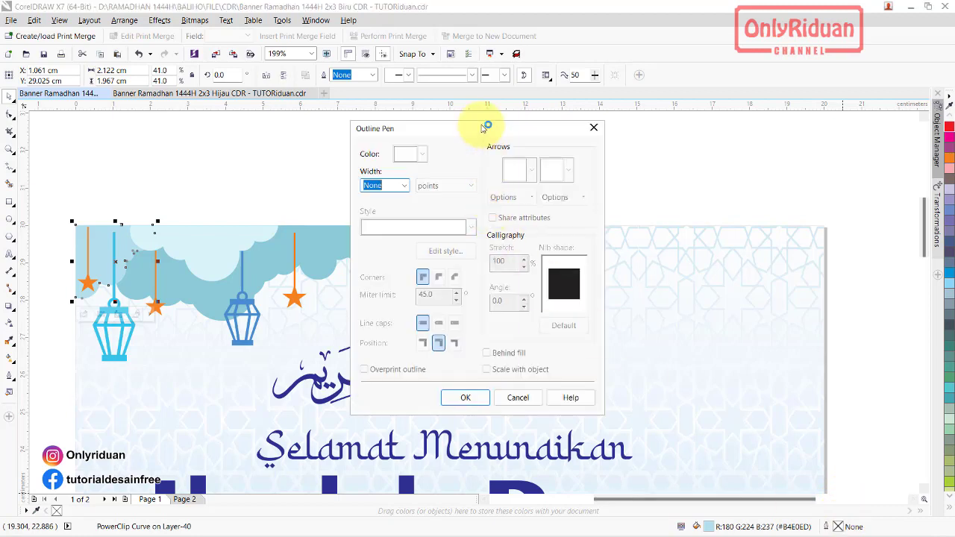
- Give the back cloud a 2.0 pt white outline that scales with the object
{"action": "left_click_drag", "start_coordinate": [482, 130], "coordinate": [495, 144]}
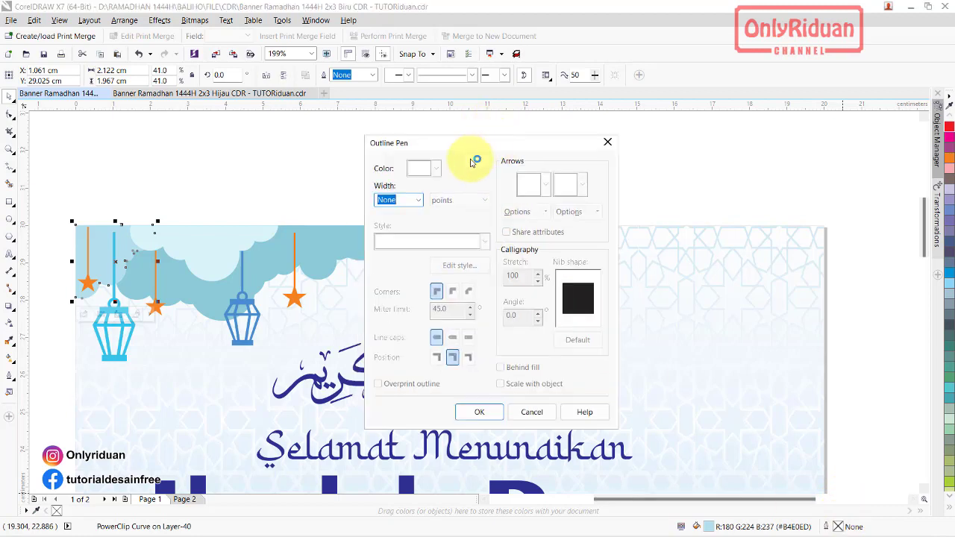
{"action": "left_click", "coordinate": [419, 200]}
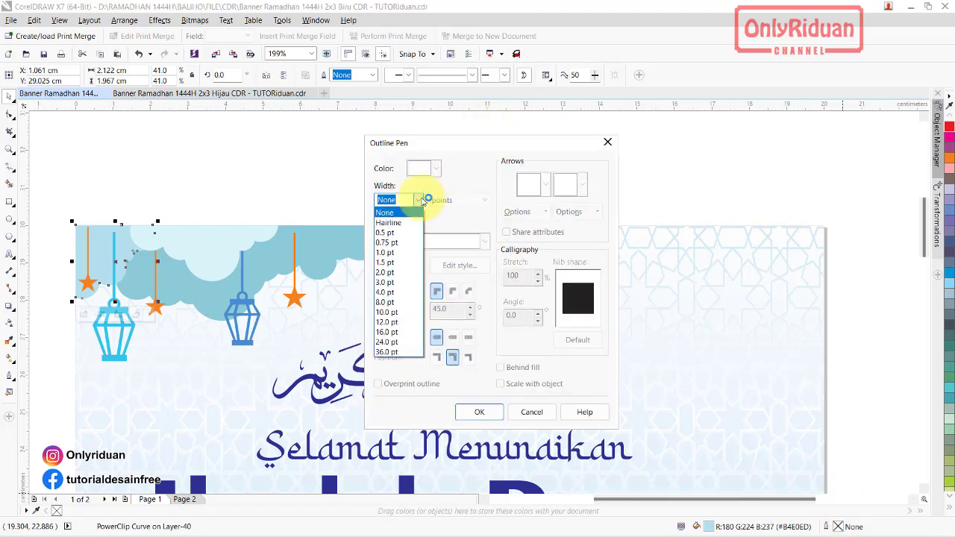
{"action": "left_click", "coordinate": [390, 272]}
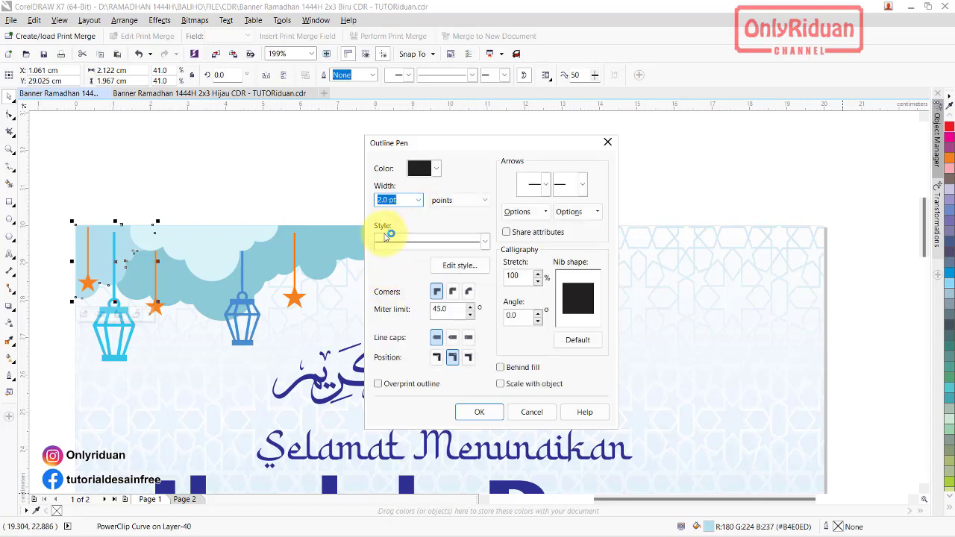
{"action": "left_click", "coordinate": [437, 168]}
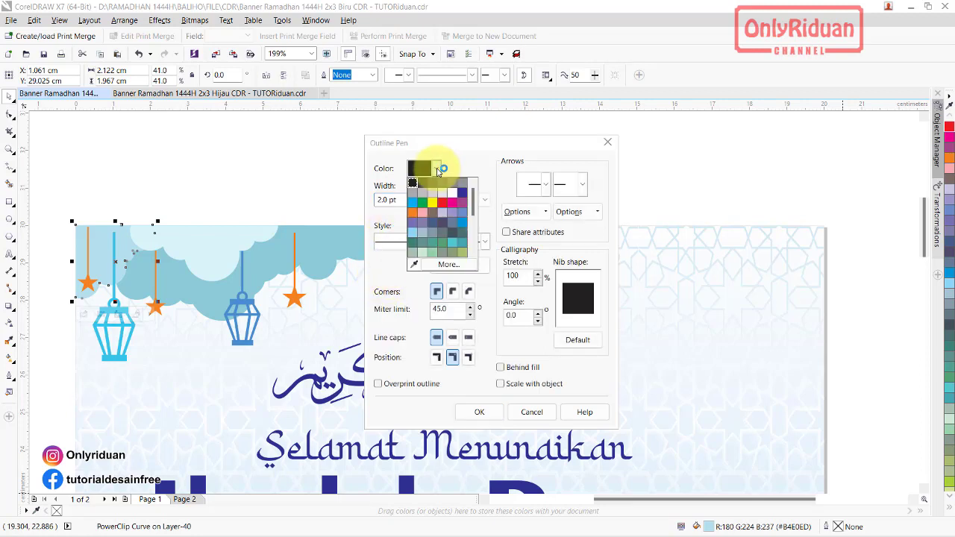
{"action": "left_click", "coordinate": [452, 193]}
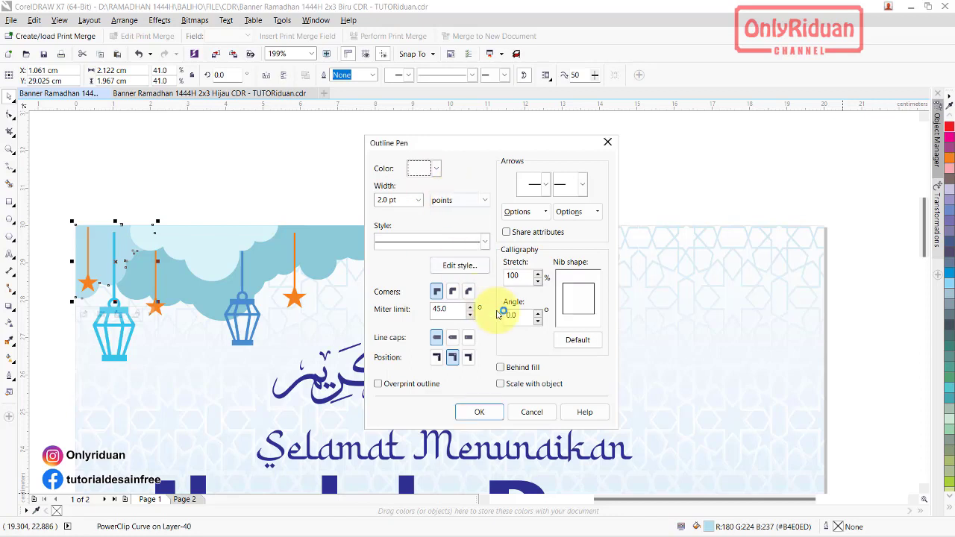
{"action": "left_click", "coordinate": [507, 384]}
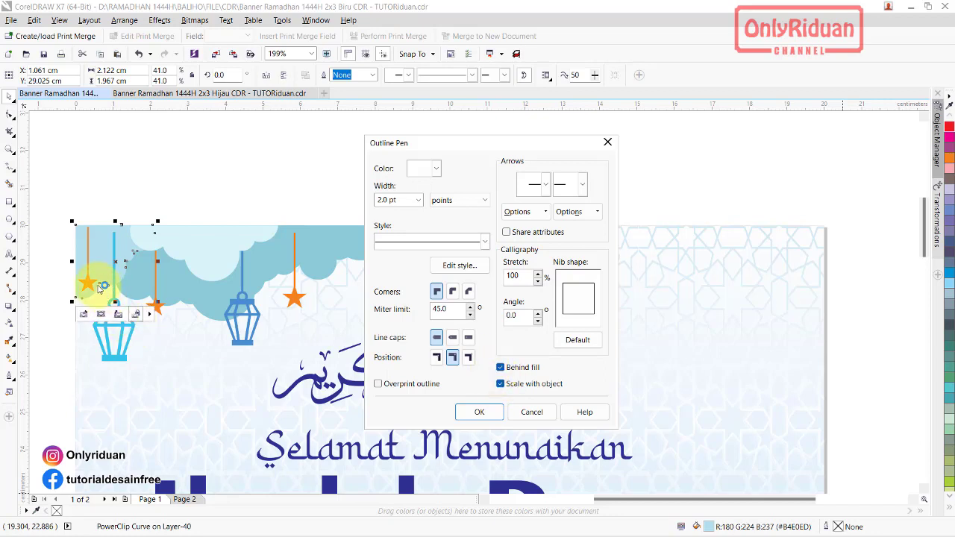
{"action": "left_click", "coordinate": [475, 413]}
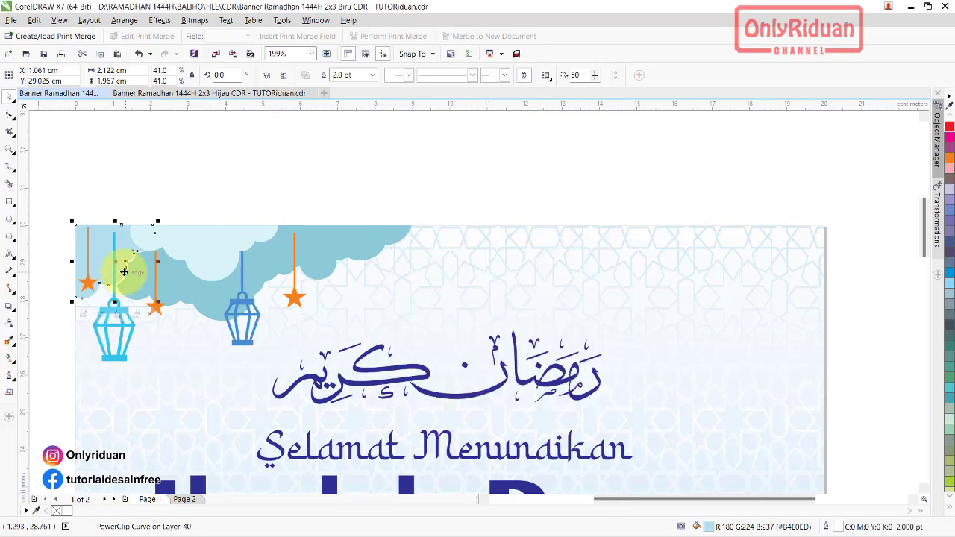
- Give the light-blue front cloud the same 2.0 pt white outline, then select it
{"action": "scroll", "coordinate": [123, 271], "scroll_direction": "up", "scroll_amount": 2}
{"action": "scroll", "coordinate": [123, 271], "scroll_direction": "up", "scroll_amount": 2}
{"action": "scroll", "coordinate": [129, 271], "scroll_direction": "down", "scroll_amount": 1}
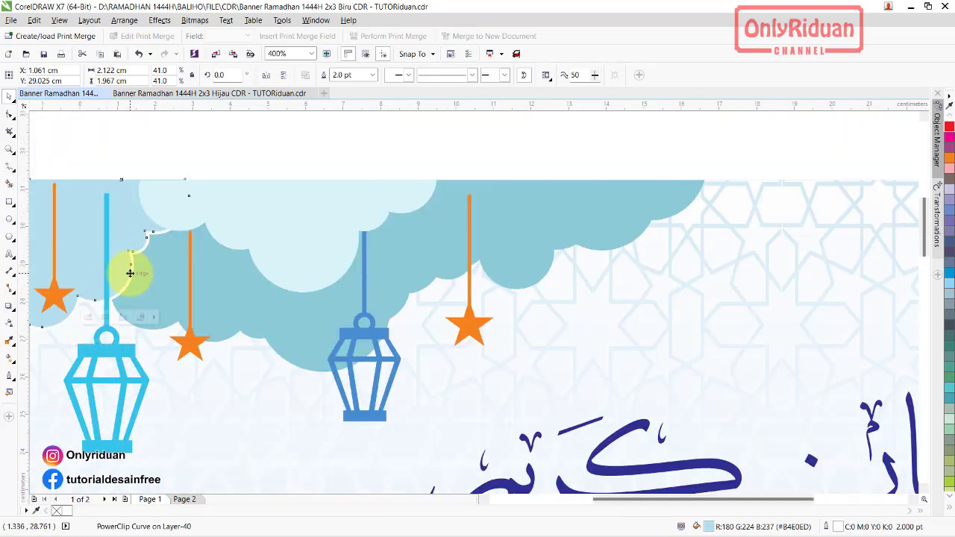
{"action": "scroll", "coordinate": [135, 273], "scroll_direction": "down", "scroll_amount": 1}
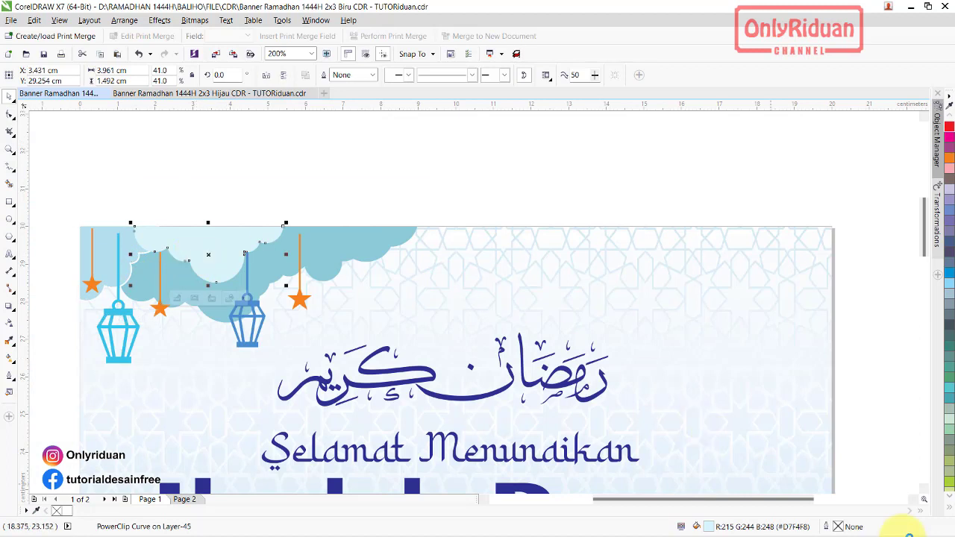
{"action": "double_click", "coordinate": [839, 527]}
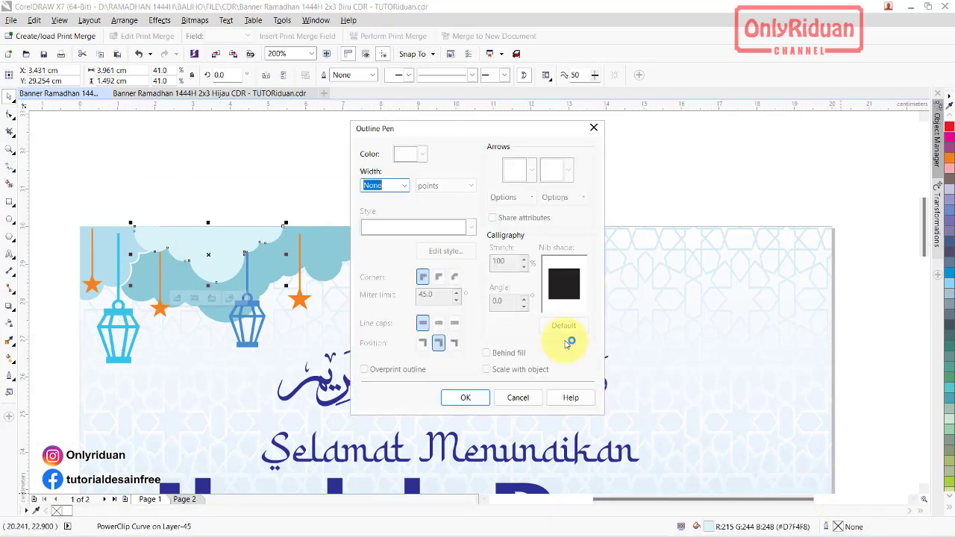
{"action": "left_click", "coordinate": [406, 186]}
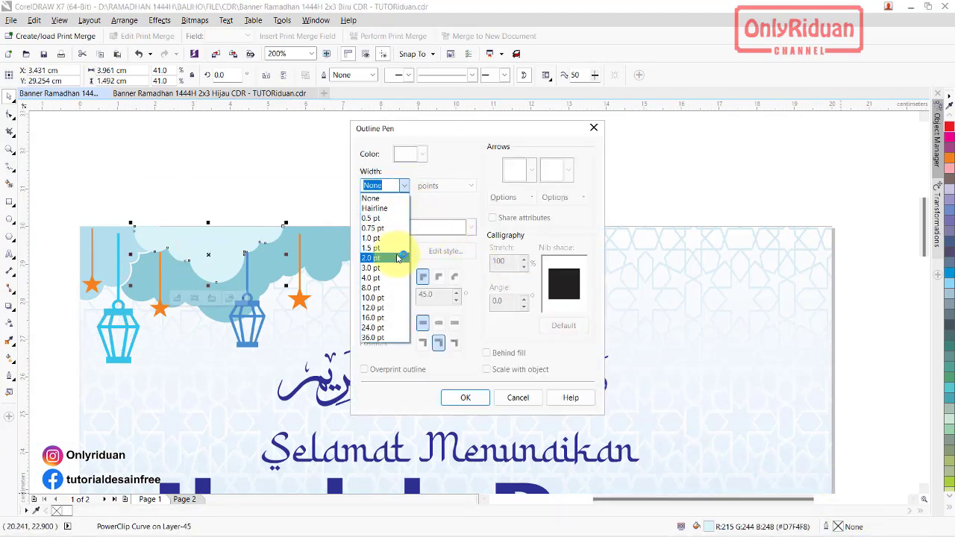
{"action": "left_click", "coordinate": [398, 260]}
{"action": "left_click", "coordinate": [423, 154]}
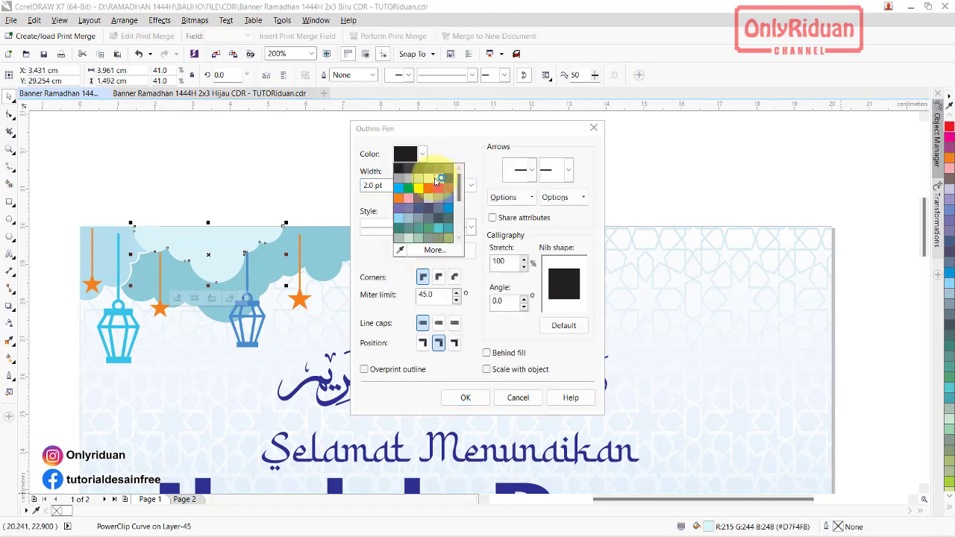
{"action": "left_click", "coordinate": [452, 179]}
{"action": "key", "text": "Return"}
{"action": "left_click", "coordinate": [235, 183]}
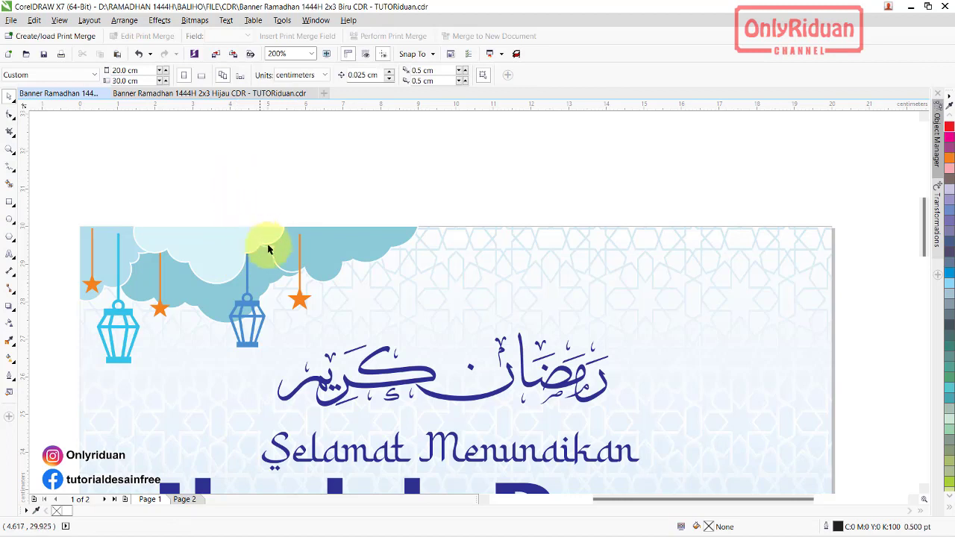
{"action": "left_click", "coordinate": [220, 268]}
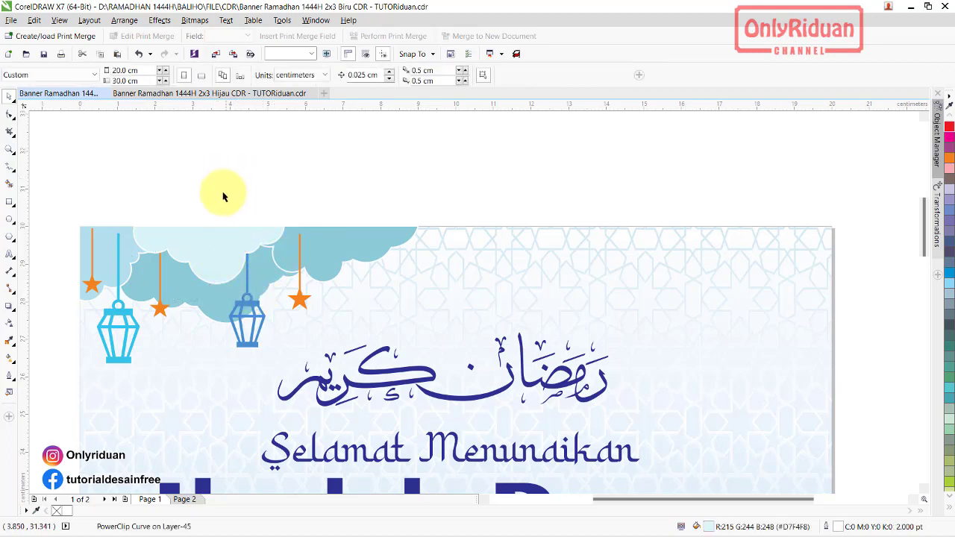
- Add a black preset drop shadow to the front cloud
{"action": "left_click", "coordinate": [9, 310]}
{"action": "left_click", "coordinate": [30, 304]}
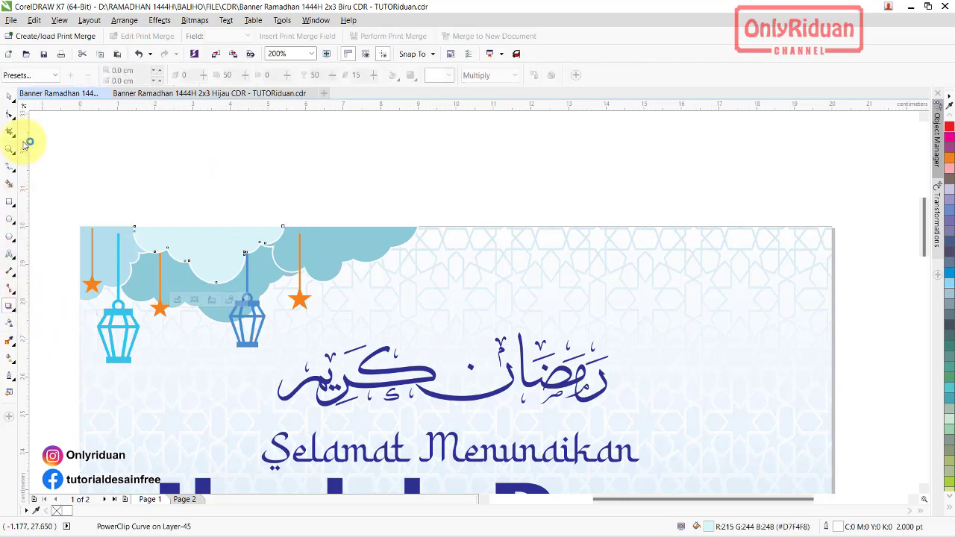
{"action": "left_click", "coordinate": [52, 75]}
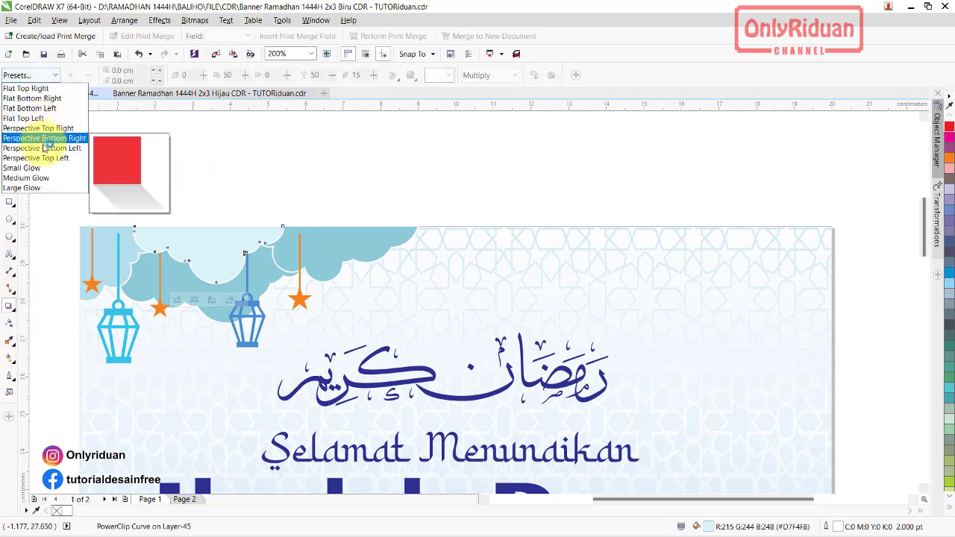
{"action": "left_click", "coordinate": [42, 168]}
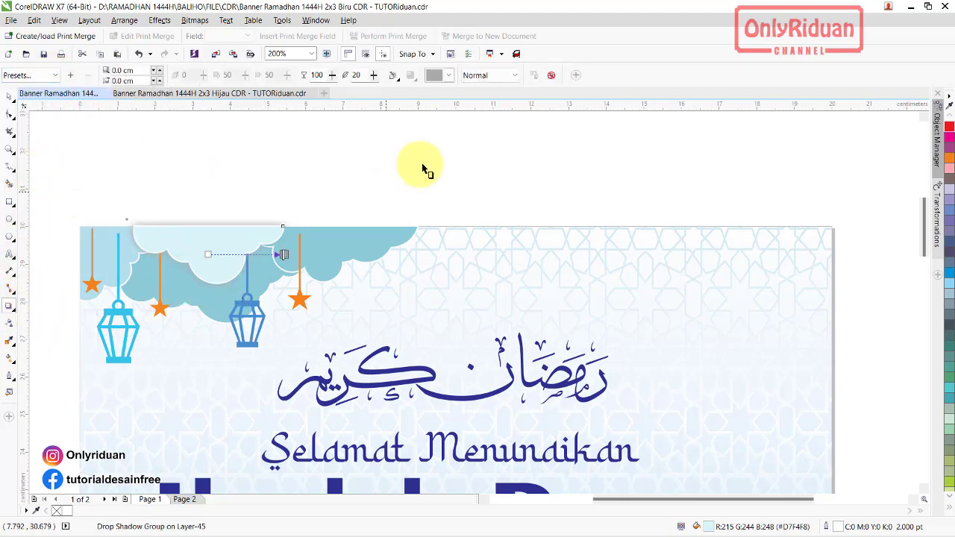
{"action": "left_click", "coordinate": [445, 76]}
{"action": "left_click", "coordinate": [431, 90]}
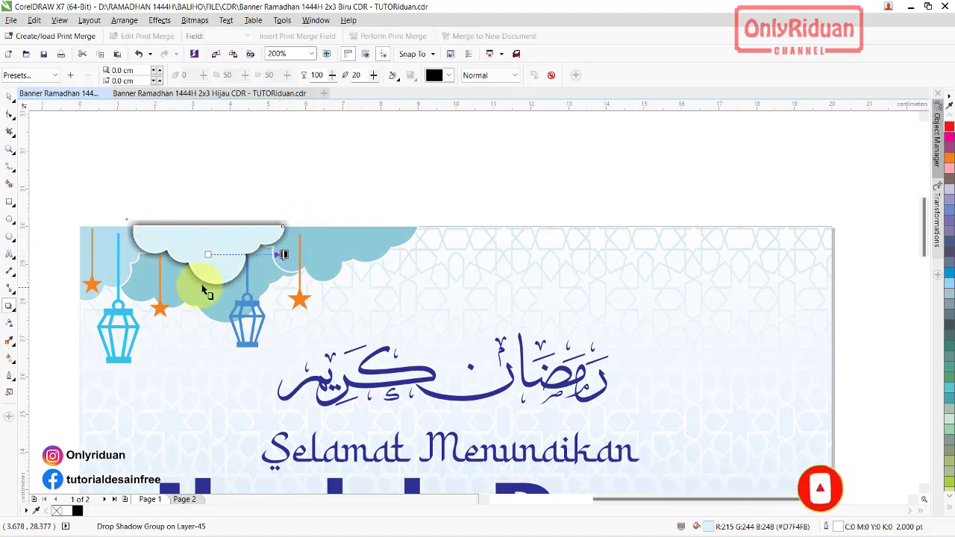
- Copy the front cloud's drop shadow onto the darker right cloud and the left cloud
{"action": "left_click", "coordinate": [329, 248]}
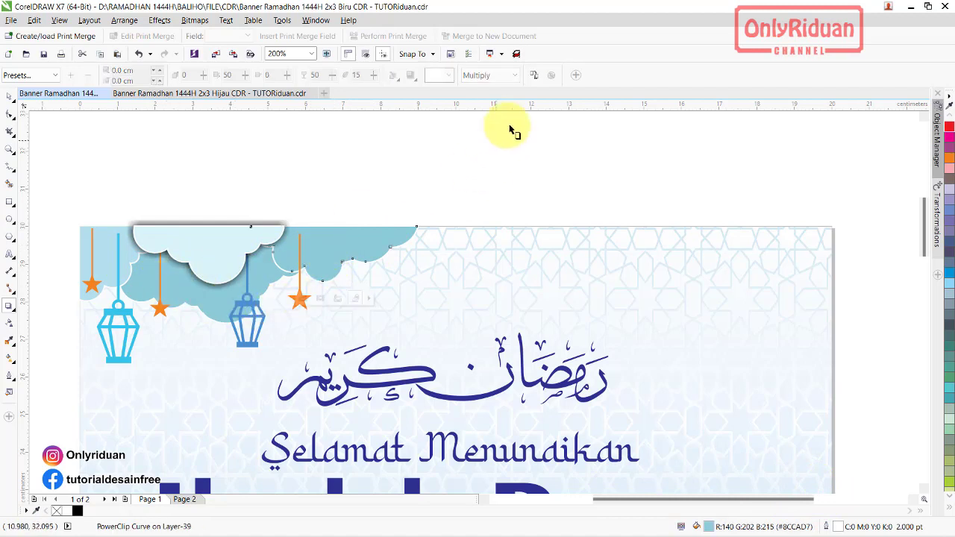
{"action": "left_click", "coordinate": [536, 72]}
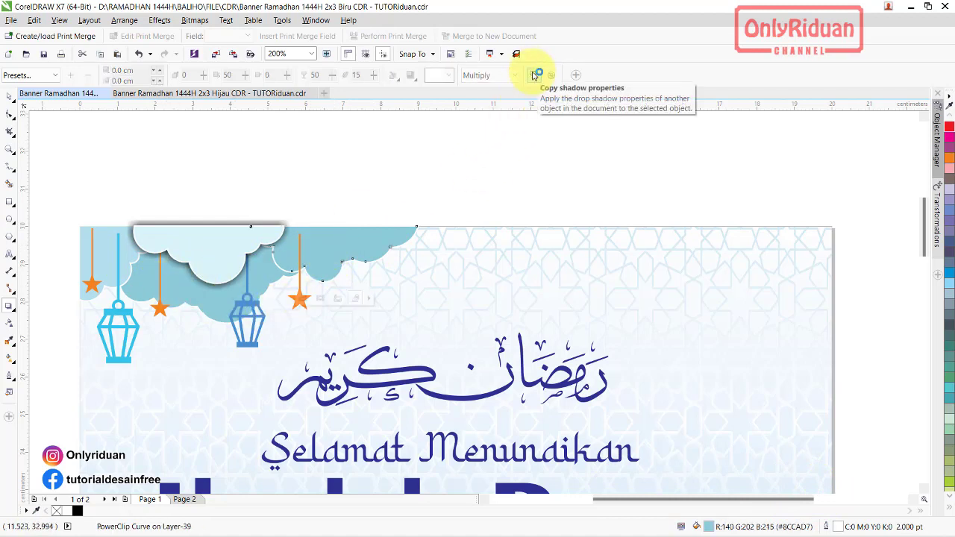
{"action": "left_click", "coordinate": [534, 76]}
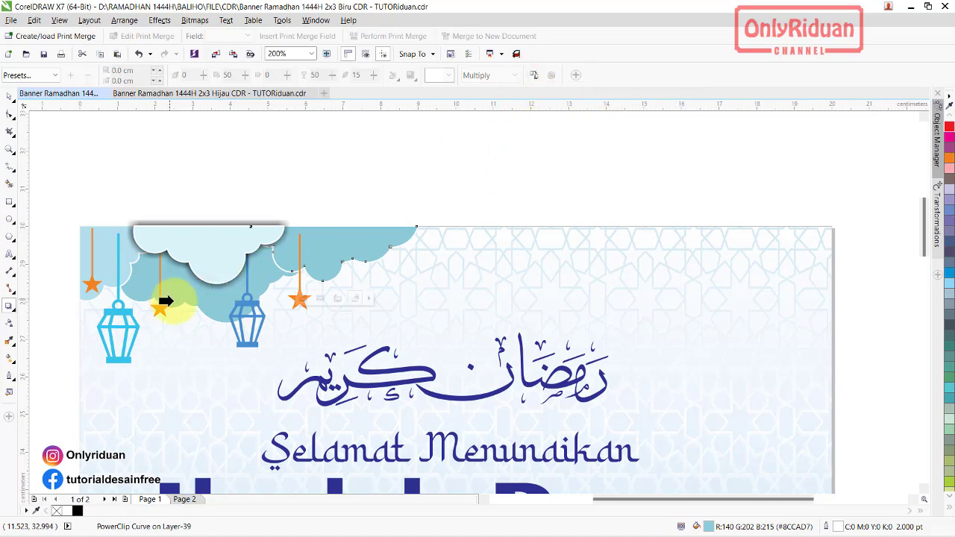
{"action": "left_click", "coordinate": [206, 291]}
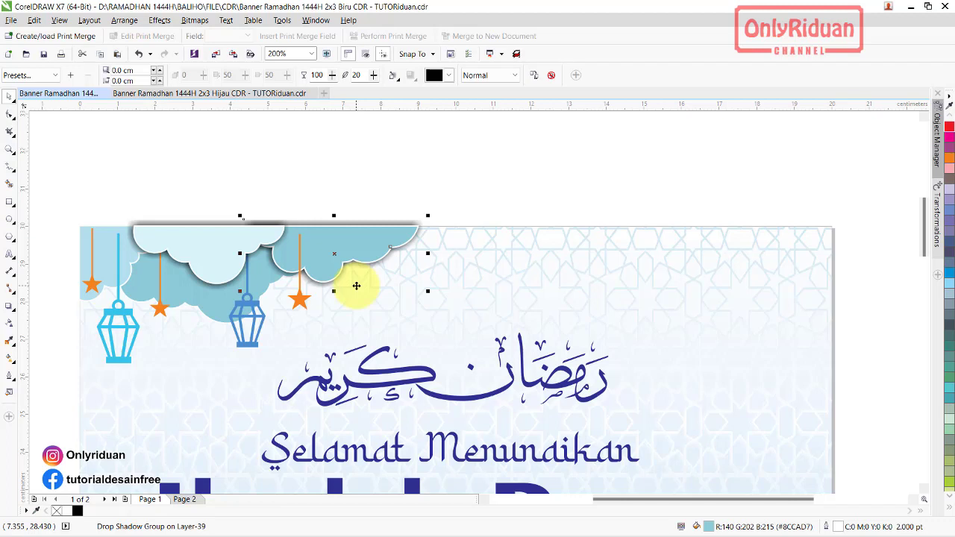
{"action": "left_click", "coordinate": [199, 310]}
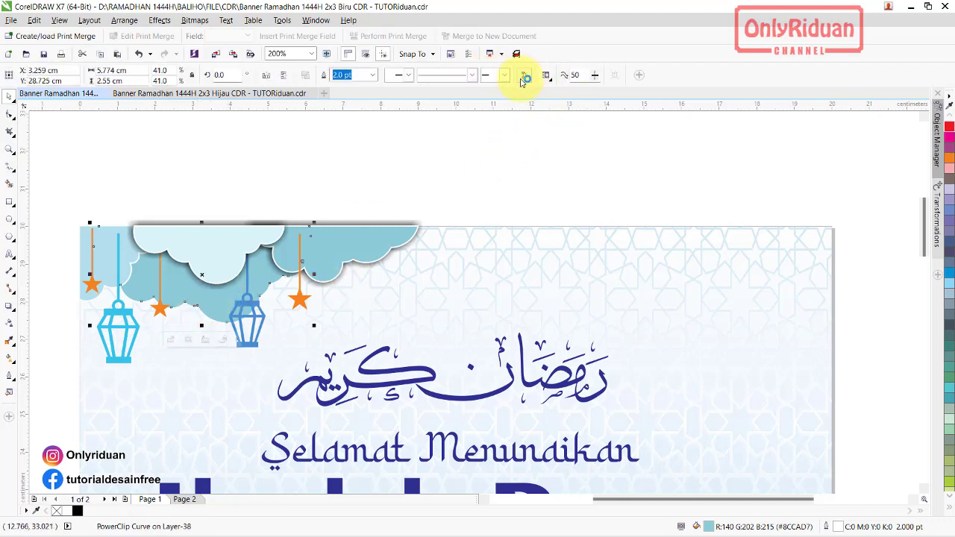
{"action": "left_click", "coordinate": [12, 307]}
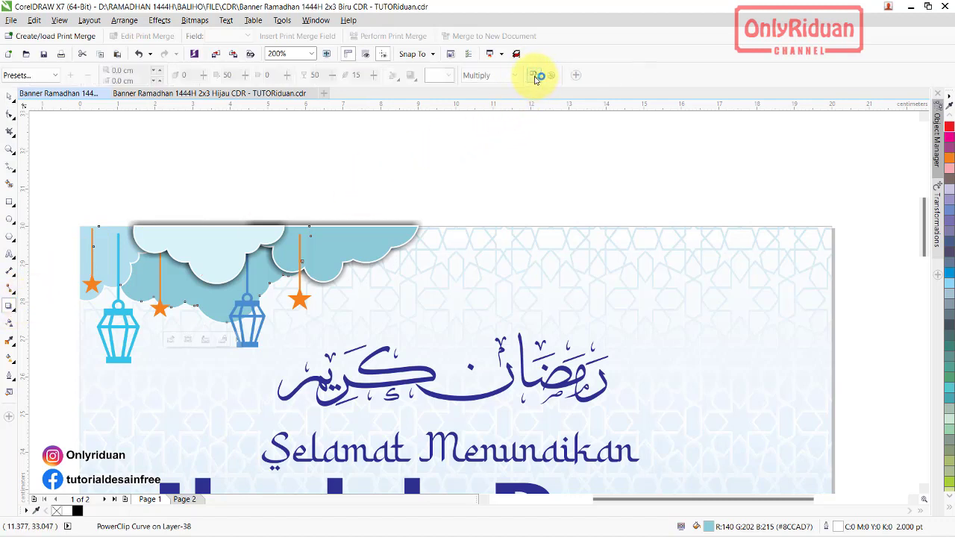
{"action": "left_click", "coordinate": [205, 284]}
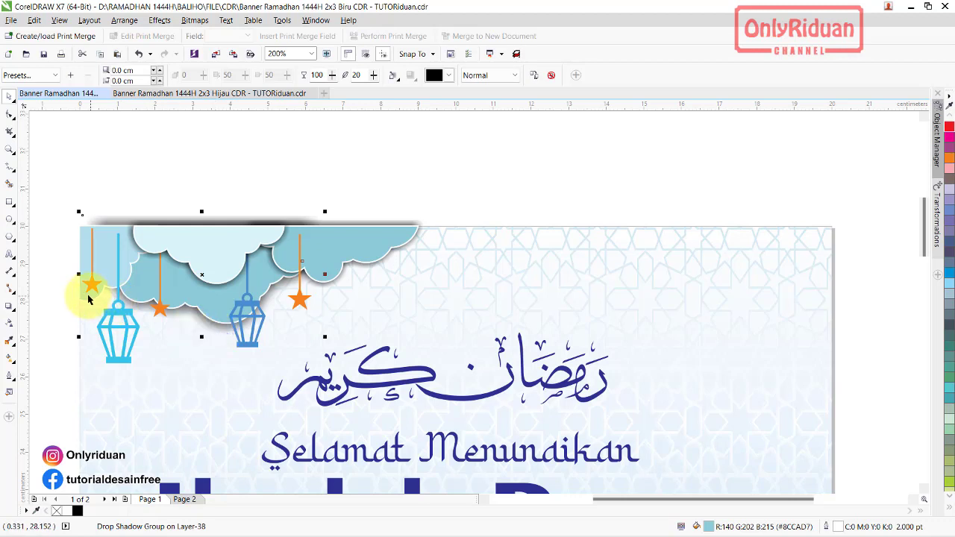
{"action": "left_click", "coordinate": [80, 228]}
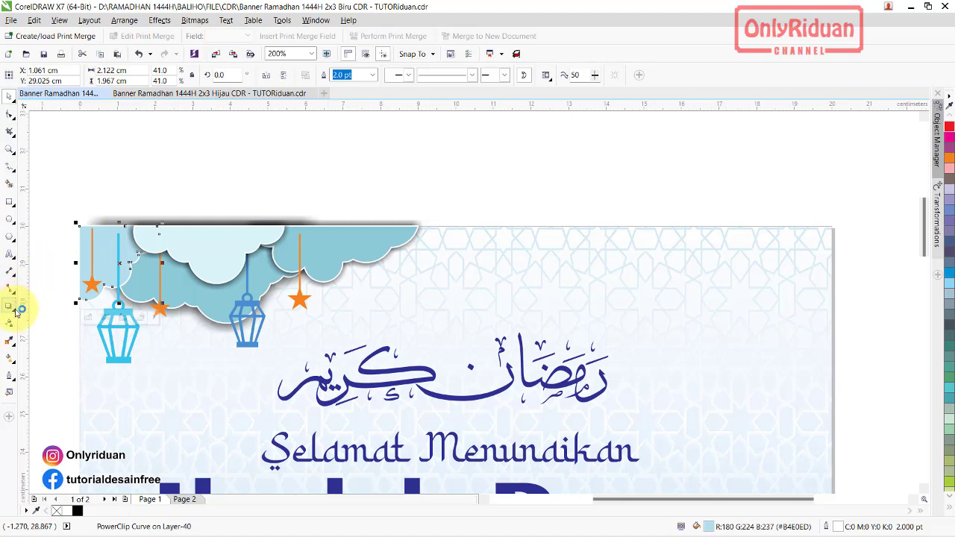
{"action": "left_click", "coordinate": [10, 307]}
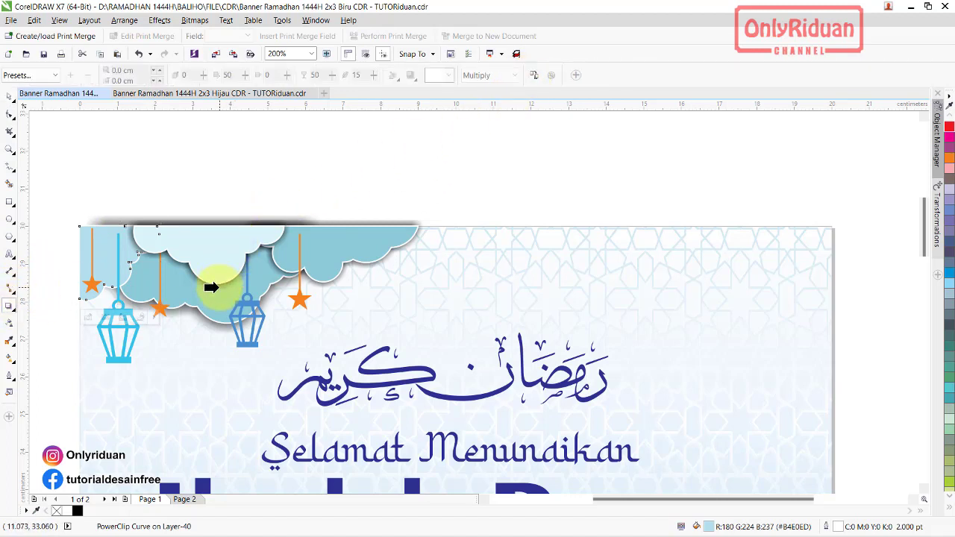
- Group the top-left decorations and place a mirrored copy in the top-right corner
{"action": "left_click", "coordinate": [229, 164]}
{"action": "scroll", "coordinate": [227, 163], "scroll_direction": "down", "scroll_amount": 1}
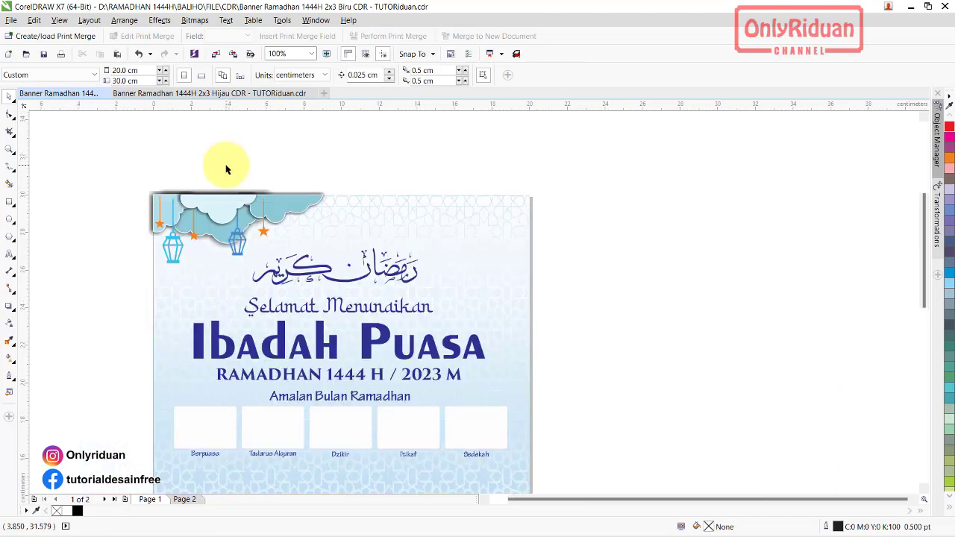
{"action": "scroll", "coordinate": [227, 168], "scroll_direction": "up", "scroll_amount": 1}
{"action": "scroll", "coordinate": [227, 169], "scroll_direction": "down", "scroll_amount": 1}
{"action": "scroll", "coordinate": [223, 173], "scroll_direction": "up", "scroll_amount": 1}
{"action": "left_click_drag", "start_coordinate": [50, 178], "coordinate": [470, 412]}
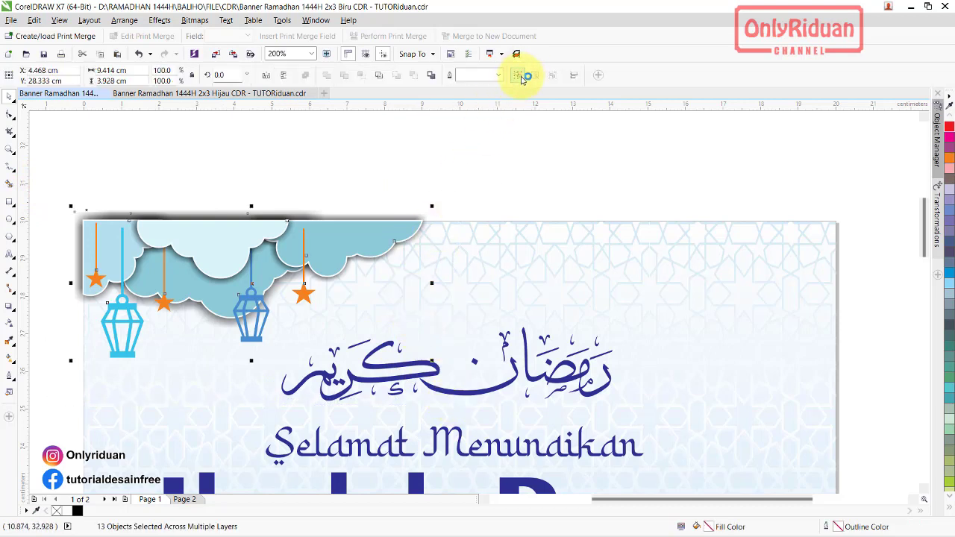
{"action": "left_click", "coordinate": [521, 77]}
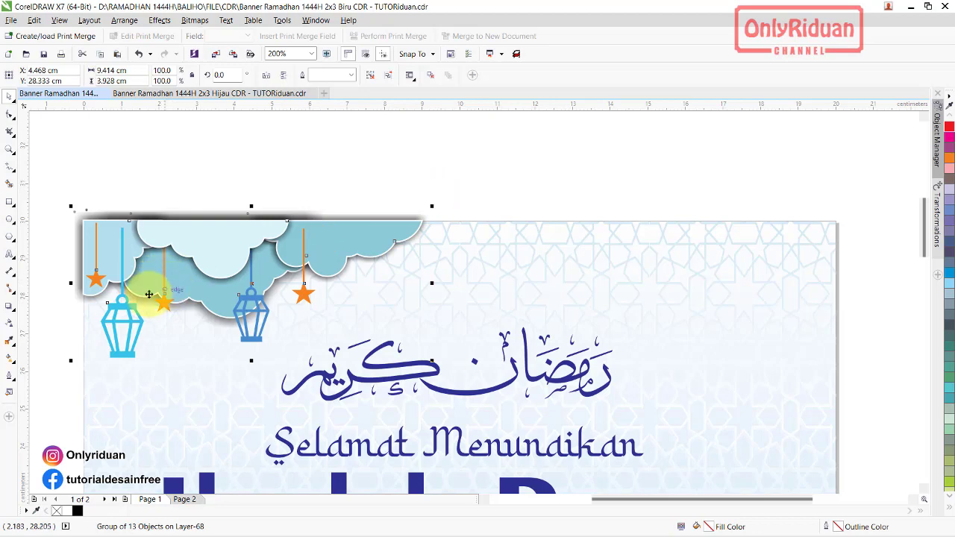
{"action": "key", "text": "ctrl"}
{"action": "left_click_drag", "start_coordinate": [71, 284], "coordinate": [534, 273]}
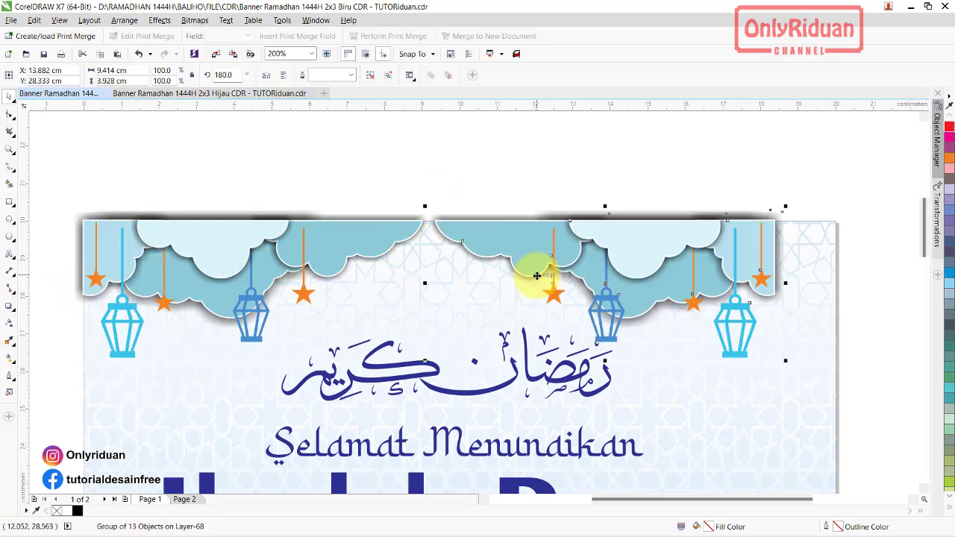
{"action": "left_click_drag", "start_coordinate": [574, 244], "coordinate": [630, 245]}
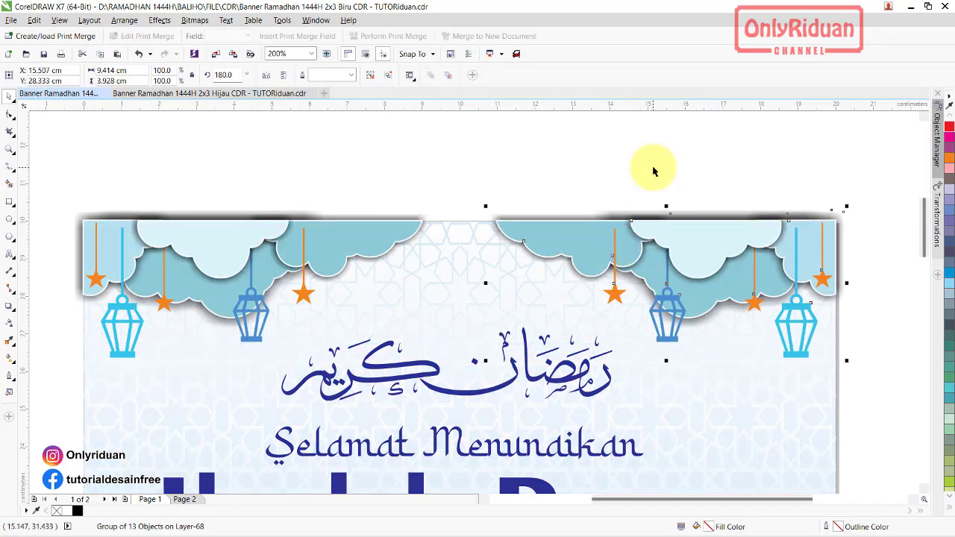
{"action": "left_click", "coordinate": [538, 192]}
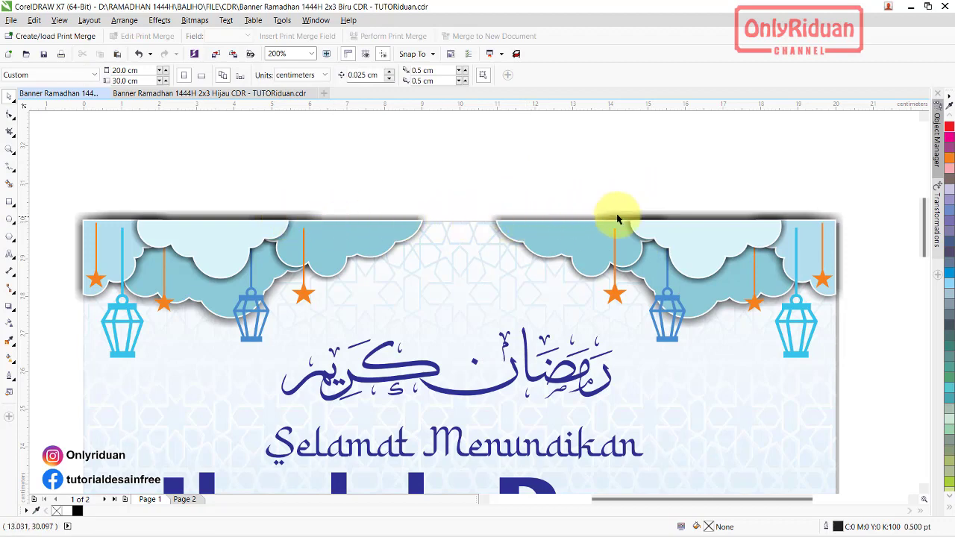
- PowerClip both the right and left cloud groups inside the banner background
{"action": "left_click", "coordinate": [737, 212]}
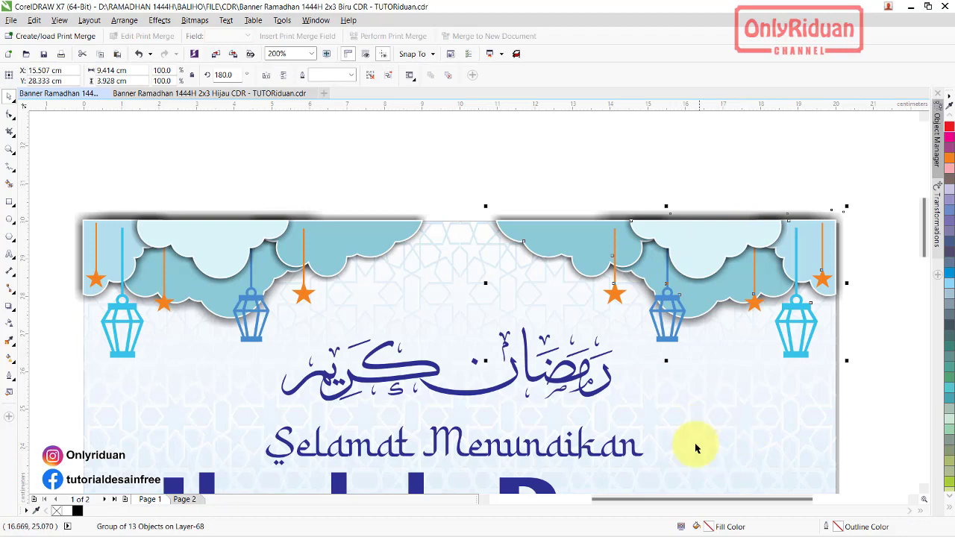
{"action": "left_click_drag", "start_coordinate": [926, 231], "coordinate": [882, 266]}
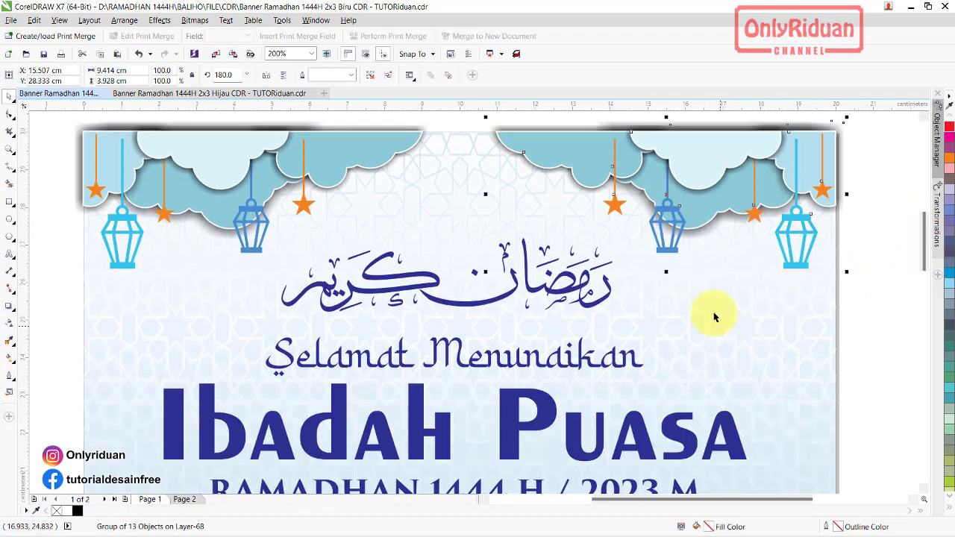
{"action": "right_click", "coordinate": [682, 168]}
{"action": "left_click", "coordinate": [690, 180]}
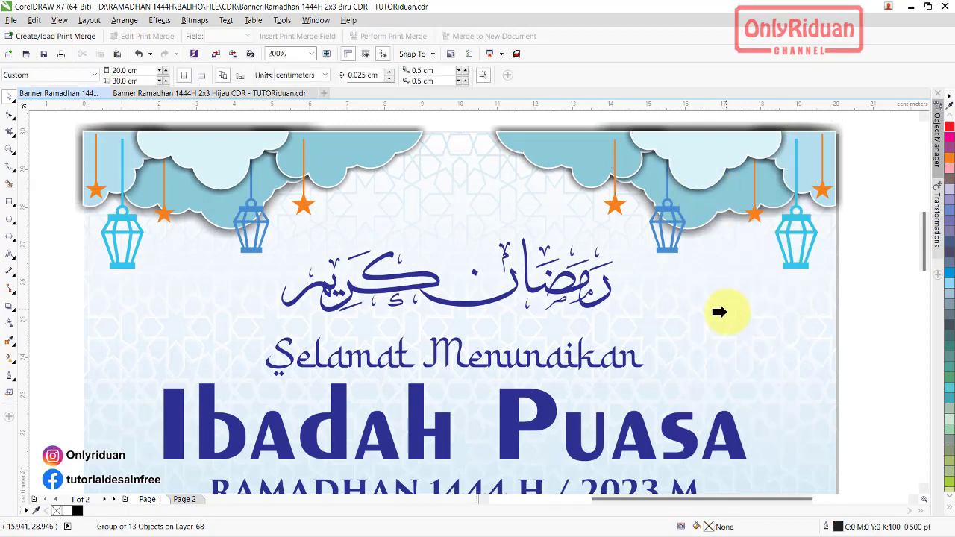
{"action": "left_click", "coordinate": [720, 313]}
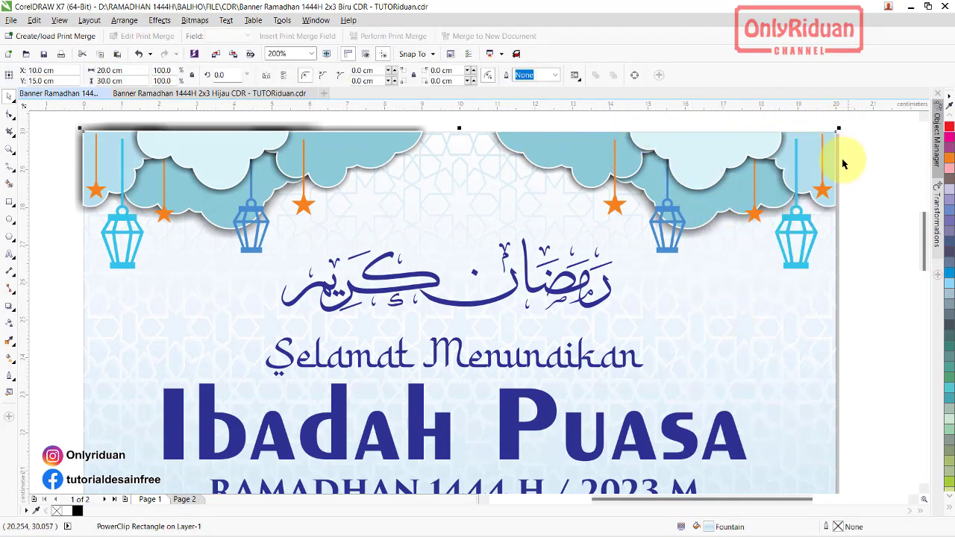
{"action": "left_click", "coordinate": [256, 167]}
{"action": "right_click", "coordinate": [261, 169]}
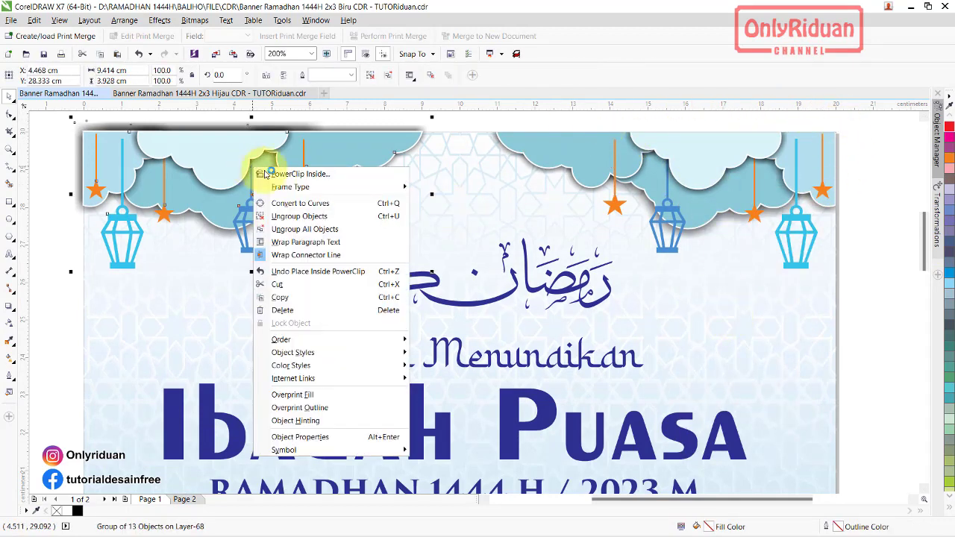
{"action": "left_click", "coordinate": [266, 174]}
{"action": "left_click", "coordinate": [148, 319]}
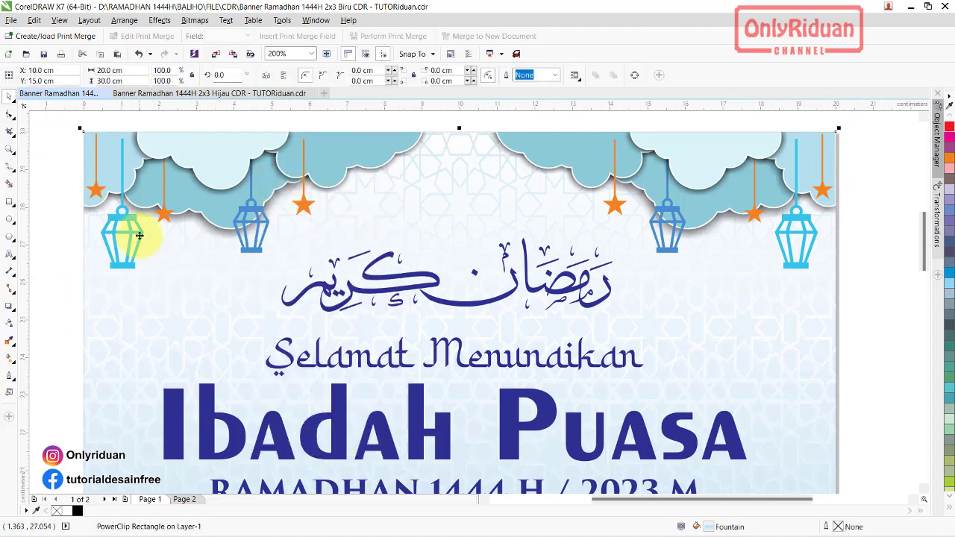
{"action": "key", "text": "Escape"}
{"action": "scroll", "coordinate": [751, 237], "scroll_direction": "up", "scroll_amount": 1}
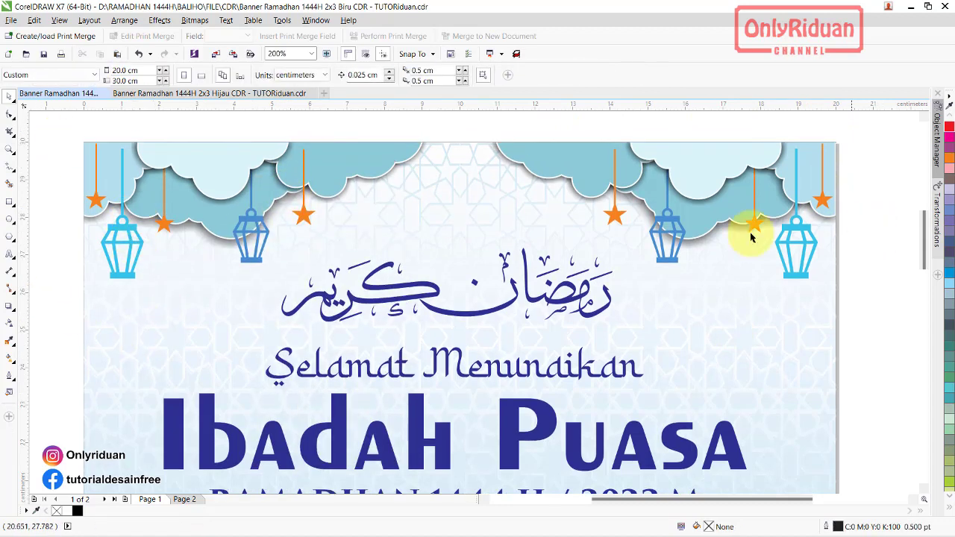
- Give the Ibadah Puasa title a 4.0 pt outline
{"action": "left_click_drag", "start_coordinate": [927, 244], "coordinate": [930, 263]}
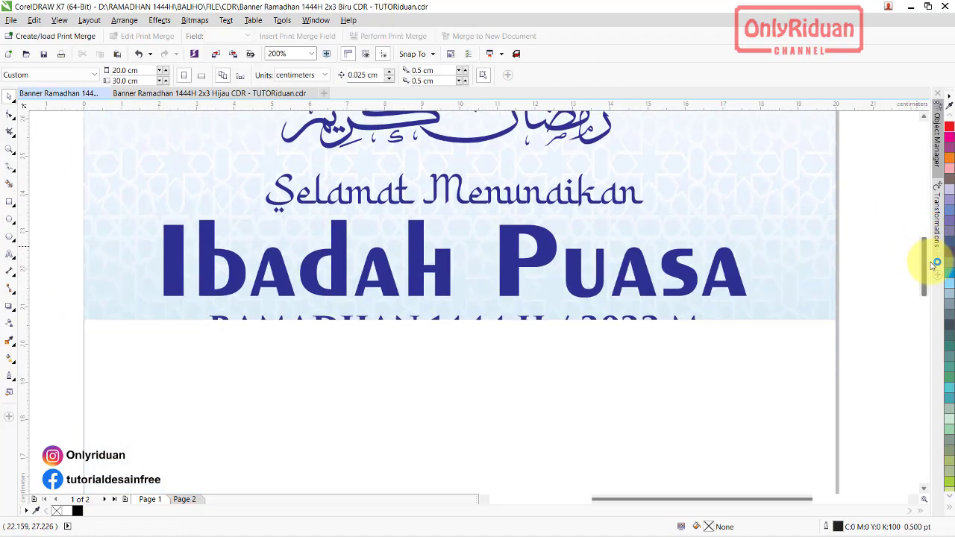
{"action": "left_click", "coordinate": [514, 289]}
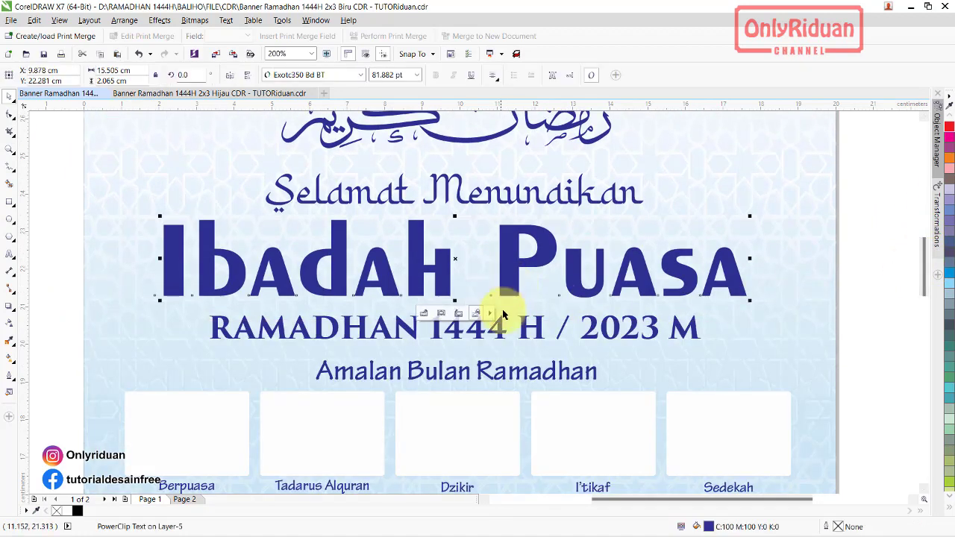
{"action": "double_click", "coordinate": [838, 526]}
{"action": "left_click", "coordinate": [404, 185]}
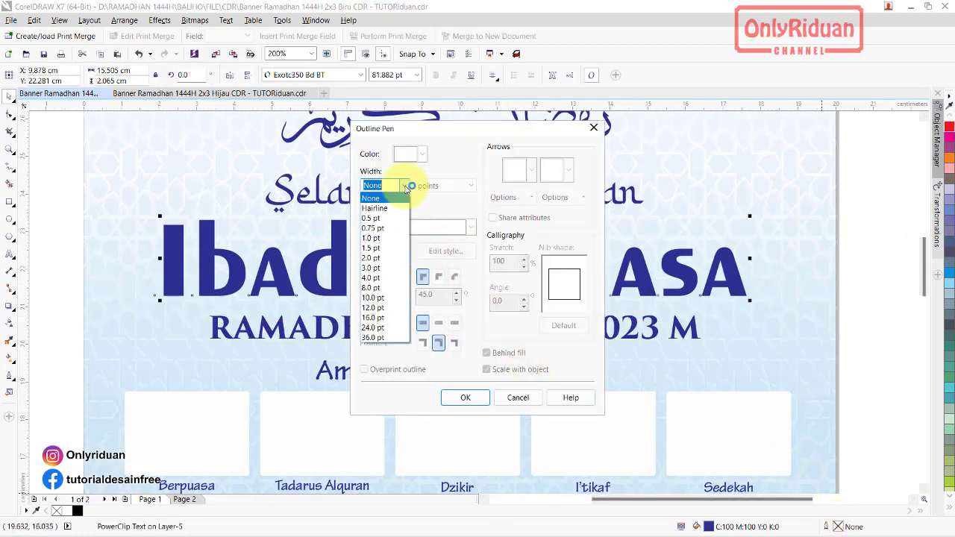
{"action": "left_click", "coordinate": [374, 278]}
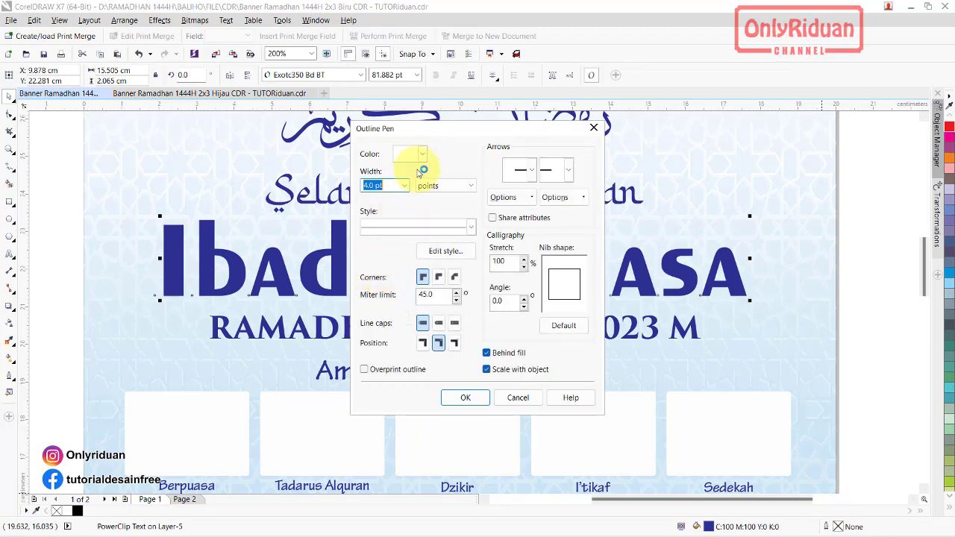
{"action": "left_click", "coordinate": [422, 154]}
{"action": "left_click", "coordinate": [422, 154]}
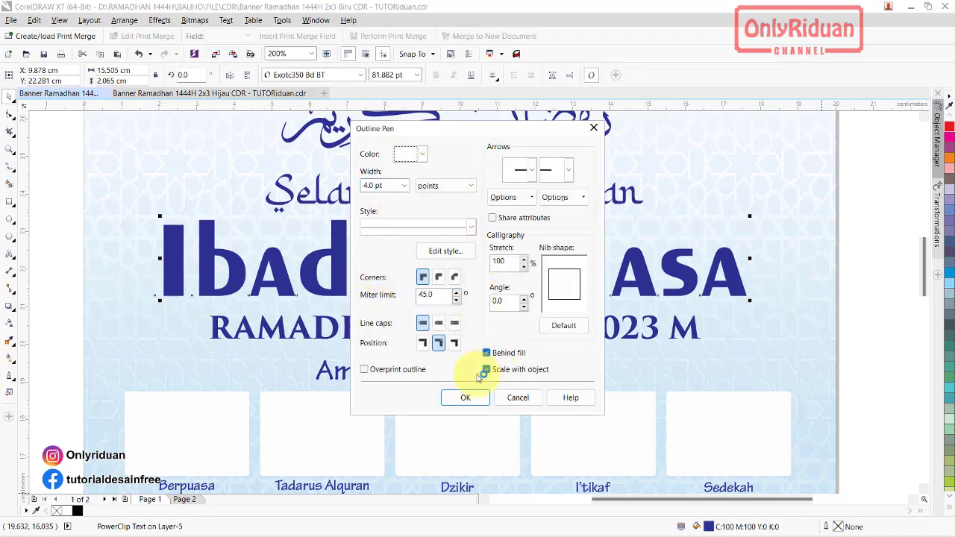
{"action": "left_click", "coordinate": [466, 397]}
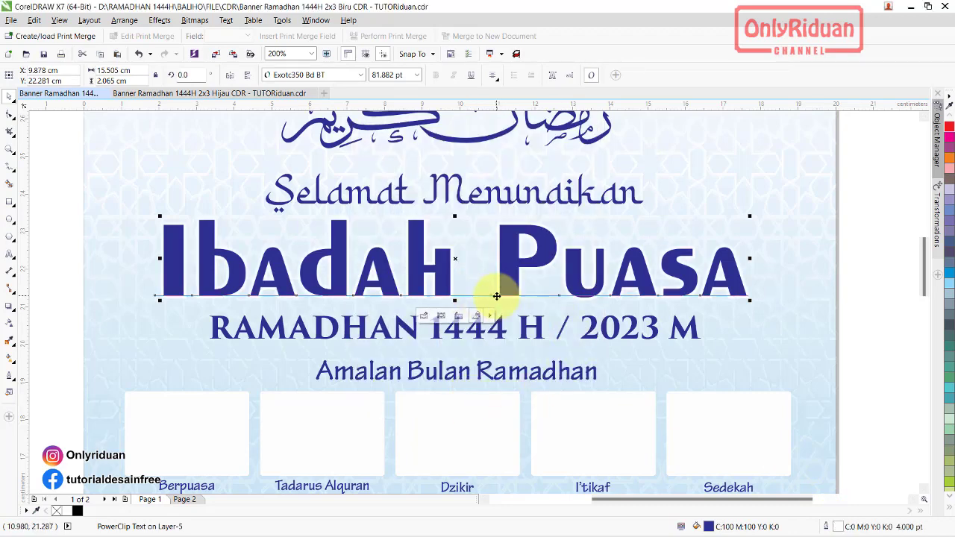
- Add a Flat Bottom Right drop shadow to the title, pulled in close behind the letters
{"action": "left_click", "coordinate": [11, 306]}
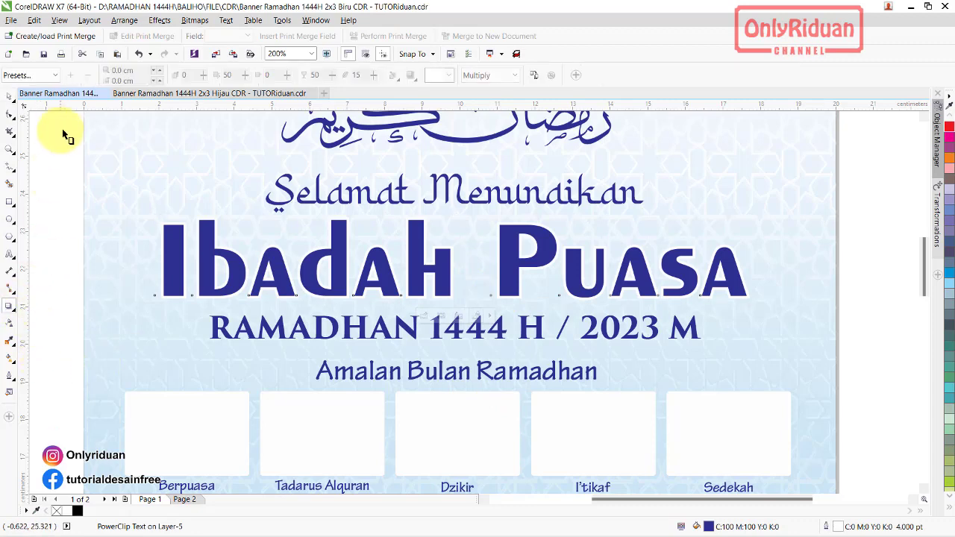
{"action": "left_click", "coordinate": [54, 75]}
{"action": "mouse_move", "coordinate": [25, 88]}
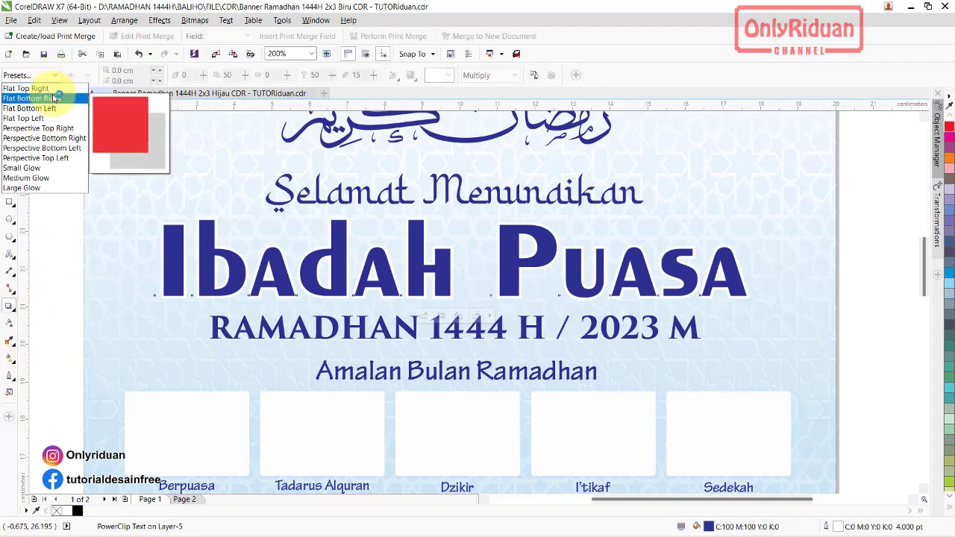
{"action": "left_click", "coordinate": [31, 97]}
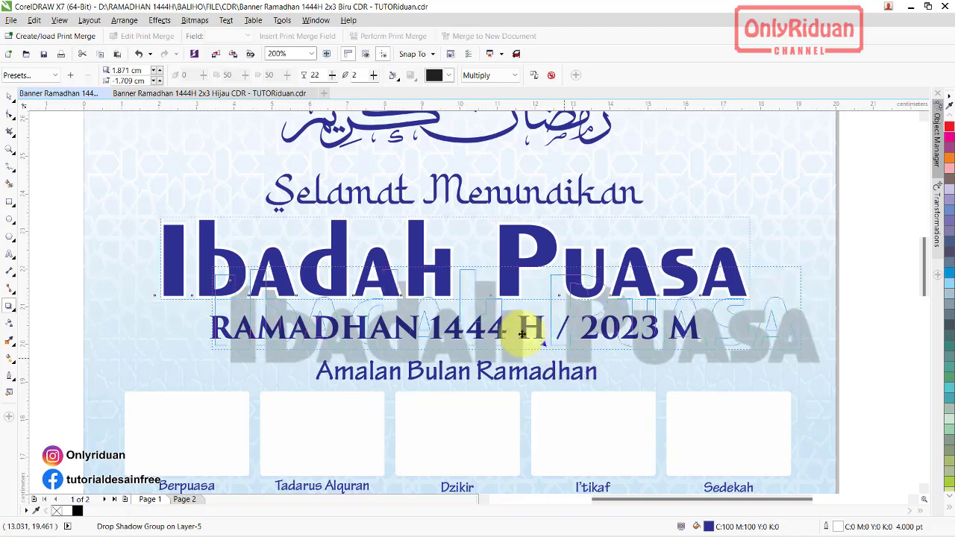
{"action": "mouse_move", "coordinate": [573, 364]}
{"action": "left_mouse_down"}
{"action": "mouse_move", "coordinate": [495, 304]}
{"action": "mouse_move", "coordinate": [503, 292]}
{"action": "left_mouse_up"}
{"action": "scroll", "coordinate": [484, 316], "scroll_direction": "up", "scroll_amount": 2}
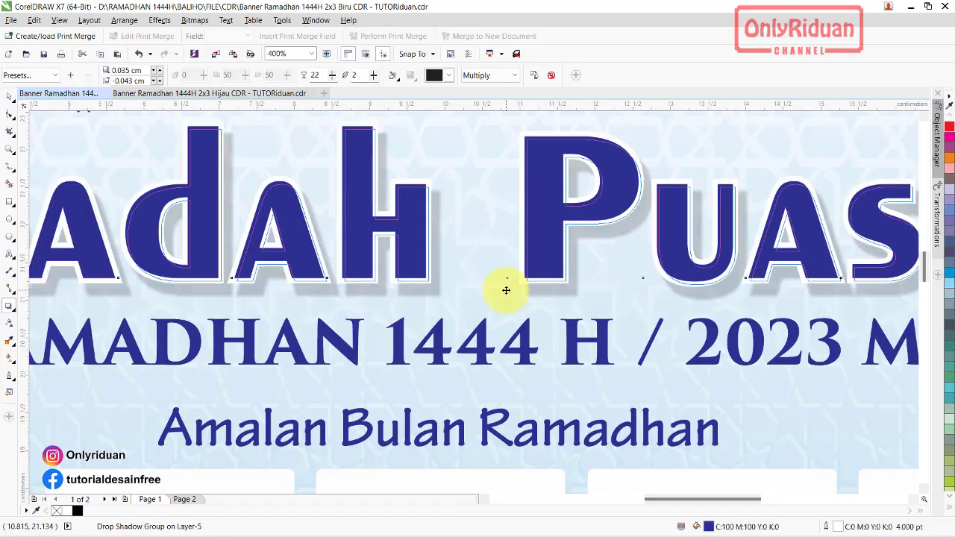
{"action": "scroll", "coordinate": [505, 290], "scroll_direction": "down", "scroll_amount": 2}
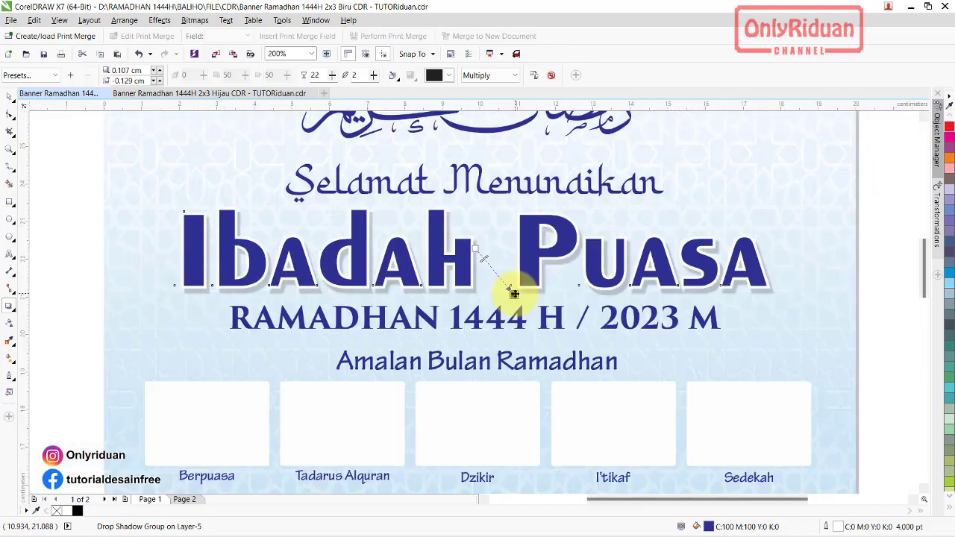
{"action": "scroll", "coordinate": [515, 293], "scroll_direction": "down", "scroll_amount": 2}
{"action": "left_click", "coordinate": [245, 405]}
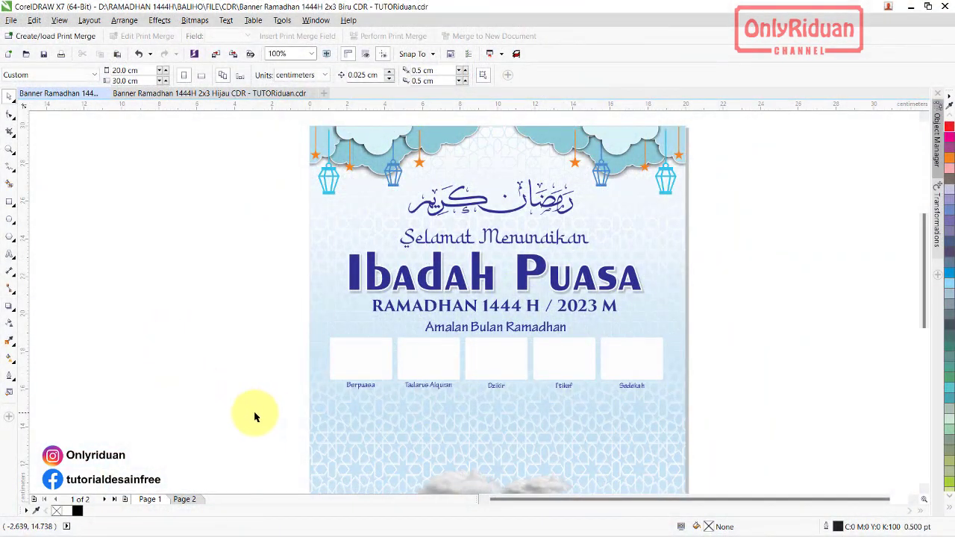
- Move the five-photo strip group up beneath the Berpuasa-to-Sedekah frames
{"action": "left_click", "coordinate": [358, 363]}
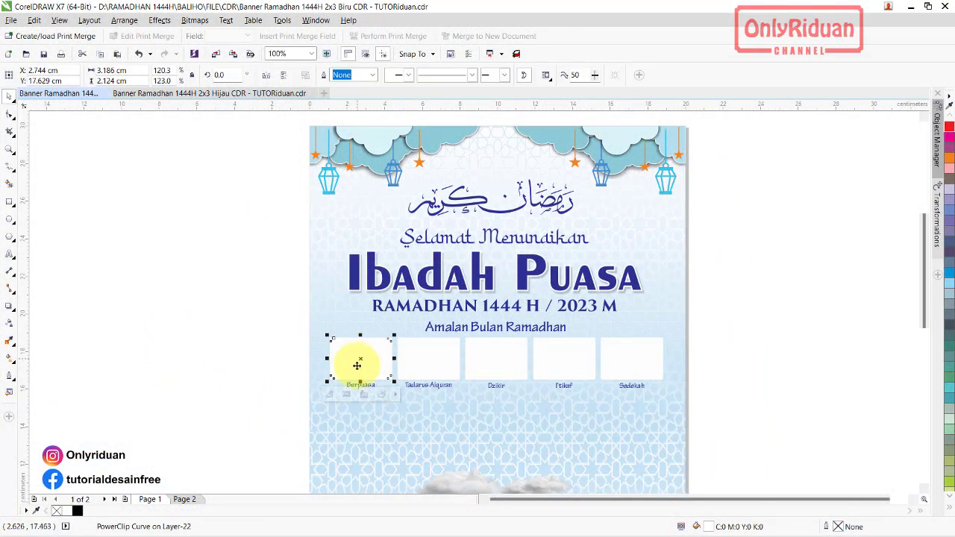
{"action": "left_click", "coordinate": [430, 360]}
{"action": "left_click", "coordinate": [496, 361]}
{"action": "left_click", "coordinate": [564, 359]}
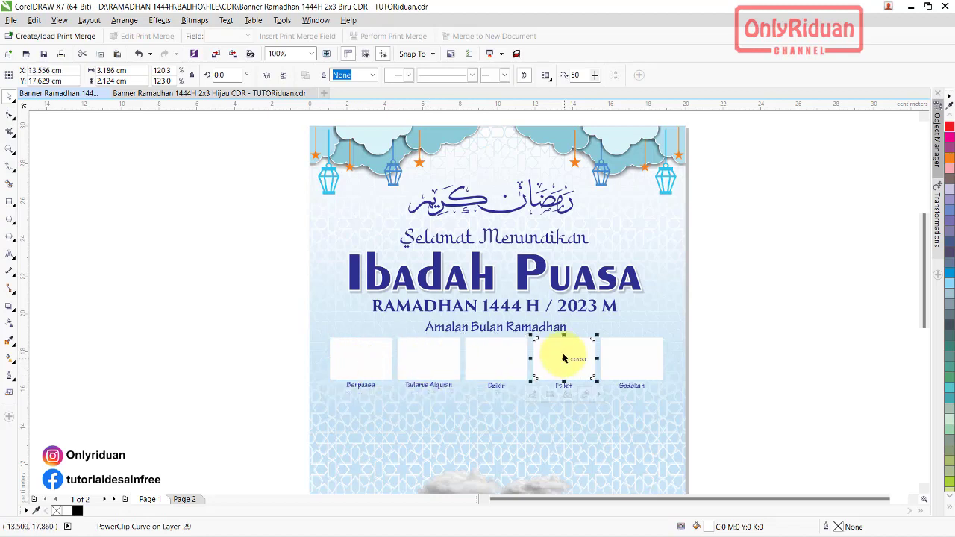
{"action": "left_click", "coordinate": [633, 359]}
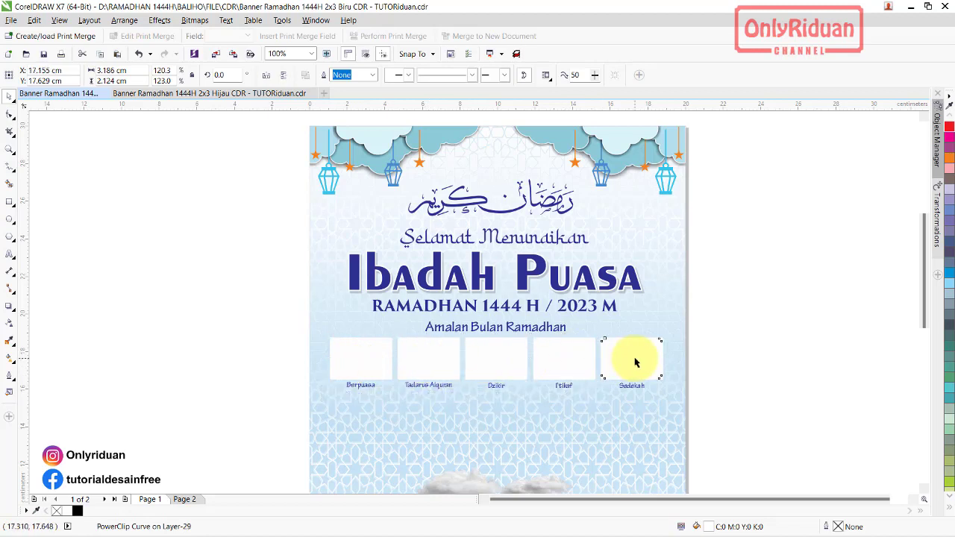
{"action": "left_click", "coordinate": [214, 289]}
{"action": "scroll", "coordinate": [186, 220], "scroll_direction": "down", "scroll_amount": 2}
{"action": "left_click", "coordinate": [347, 421]}
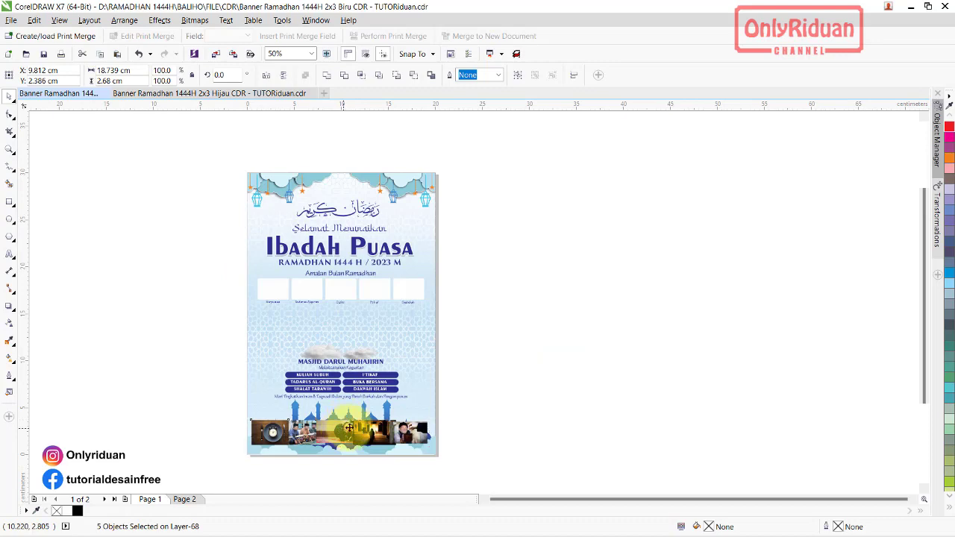
{"action": "left_click_drag", "start_coordinate": [348, 427], "coordinate": [340, 325]}
{"action": "scroll", "coordinate": [341, 329], "scroll_direction": "up", "scroll_amount": 2}
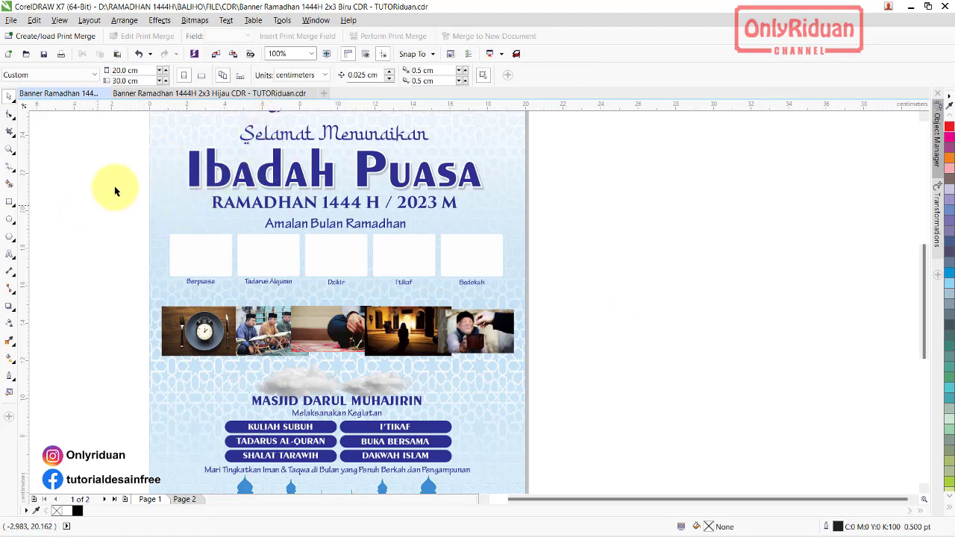
- Set PowerClip Frame's auto-centre new content option to 'When content is completely outside frame'
{"action": "left_click", "coordinate": [284, 20]}
{"action": "left_click", "coordinate": [301, 35]}
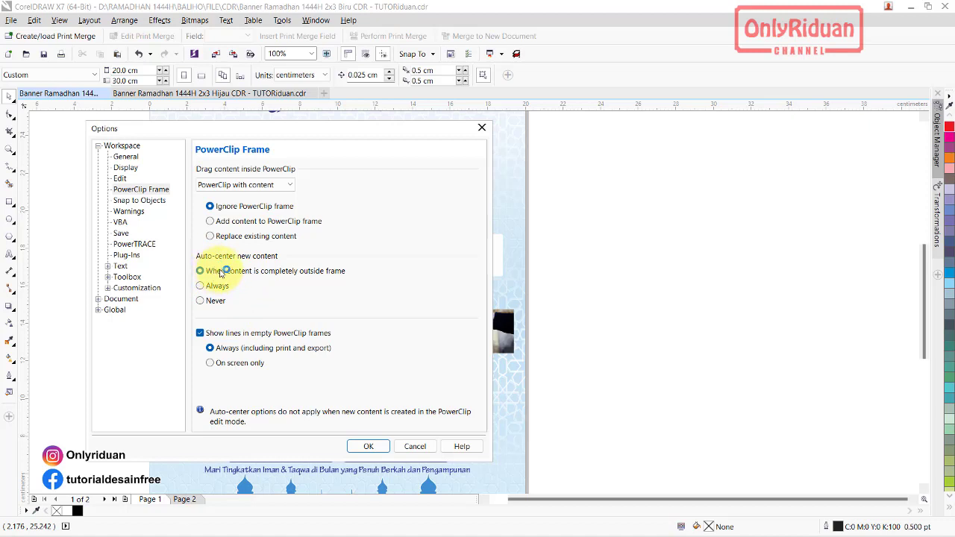
{"action": "left_click", "coordinate": [200, 271]}
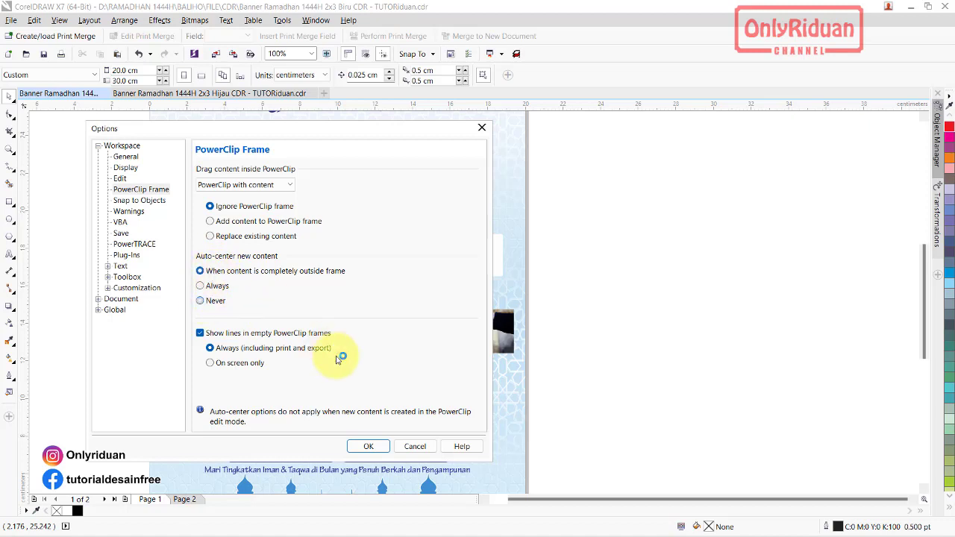
{"action": "left_click", "coordinate": [368, 446]}
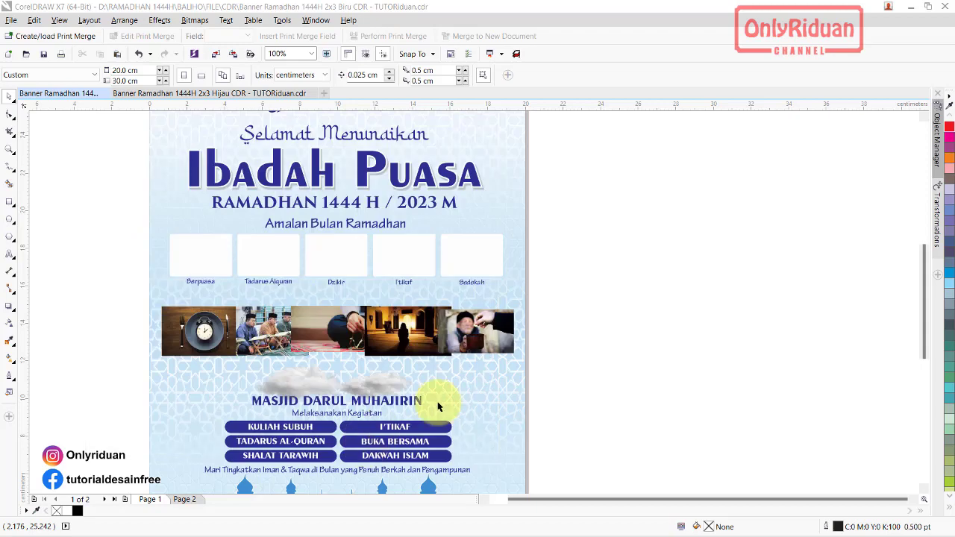
{"action": "left_click", "coordinate": [203, 330]}
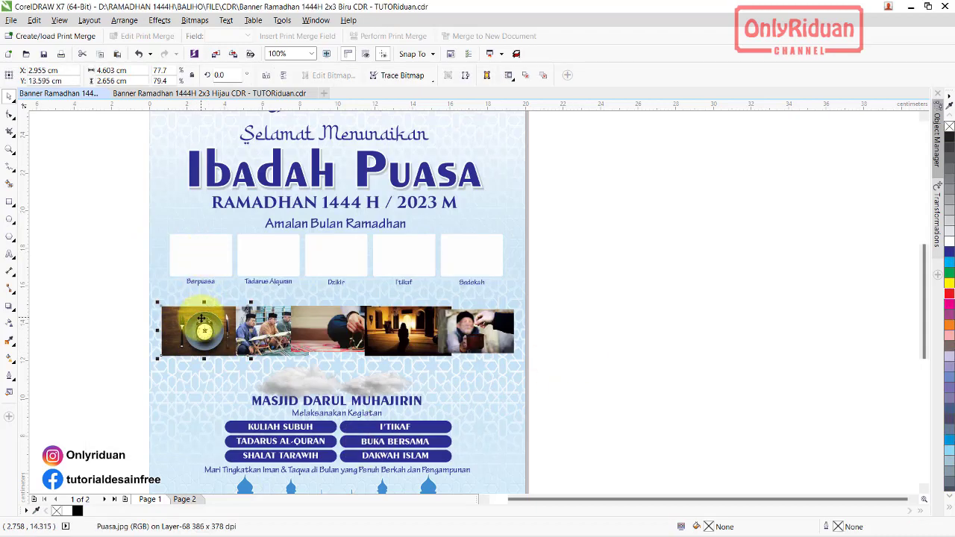
- PowerClip the clock, Tadarus and dzikir photos into the Berpuasa, Tadarus Alquran and Dzikir frames
{"action": "right_click", "coordinate": [202, 330]}
{"action": "left_click", "coordinate": [239, 10]}
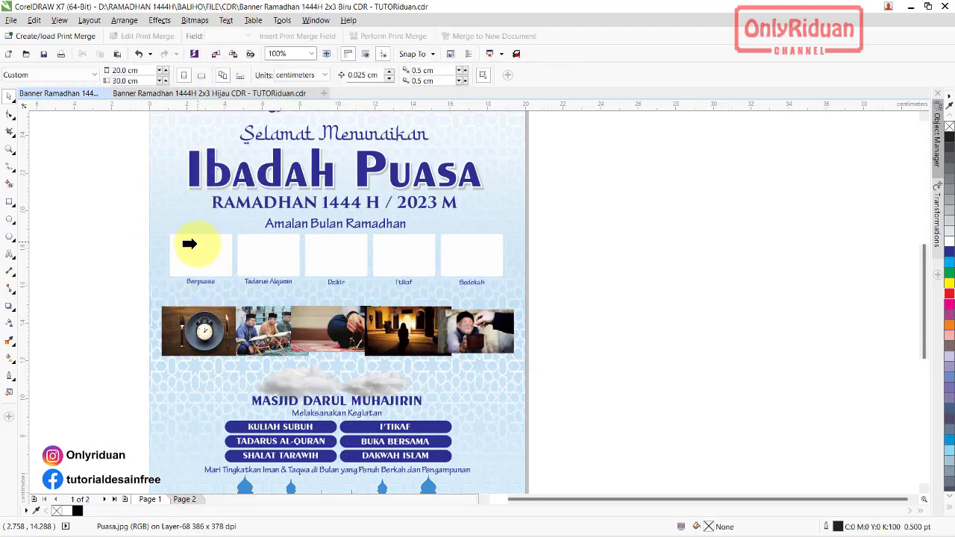
{"action": "left_click", "coordinate": [191, 250]}
{"action": "left_click", "coordinate": [261, 340]}
{"action": "right_click", "coordinate": [267, 340]}
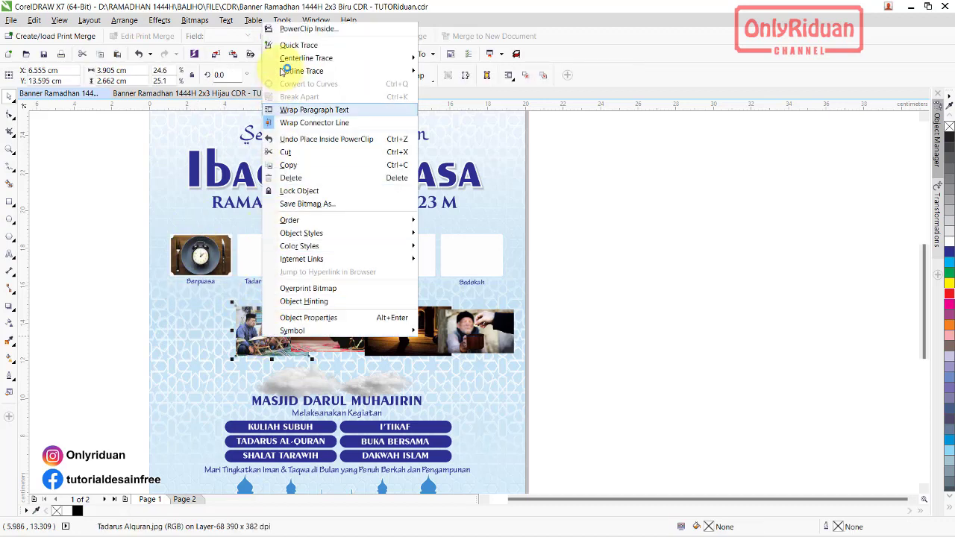
{"action": "left_click", "coordinate": [283, 23]}
{"action": "left_click", "coordinate": [259, 241]}
{"action": "left_click", "coordinate": [332, 330]}
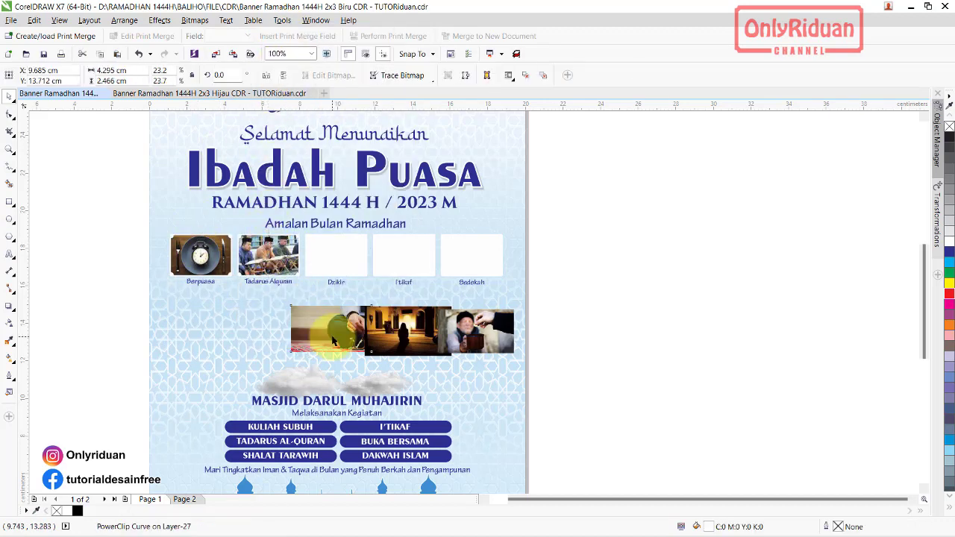
{"action": "right_click", "coordinate": [333, 330]}
{"action": "left_click", "coordinate": [377, 29]}
{"action": "left_click", "coordinate": [336, 255]}
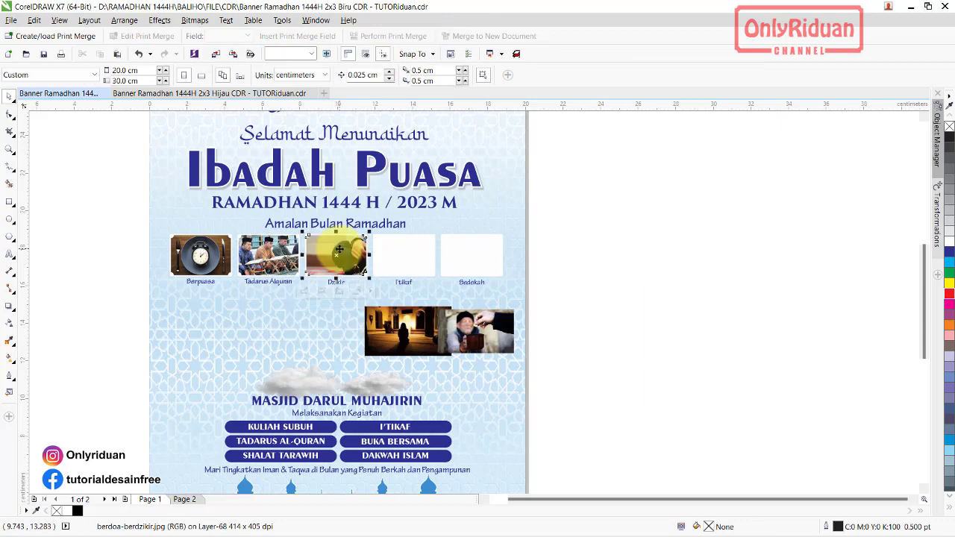
- PowerClip the itikaf and sedekah photos into the I'tikaf and Sedekah frames
{"action": "left_click", "coordinate": [407, 327]}
{"action": "right_click", "coordinate": [408, 326]}
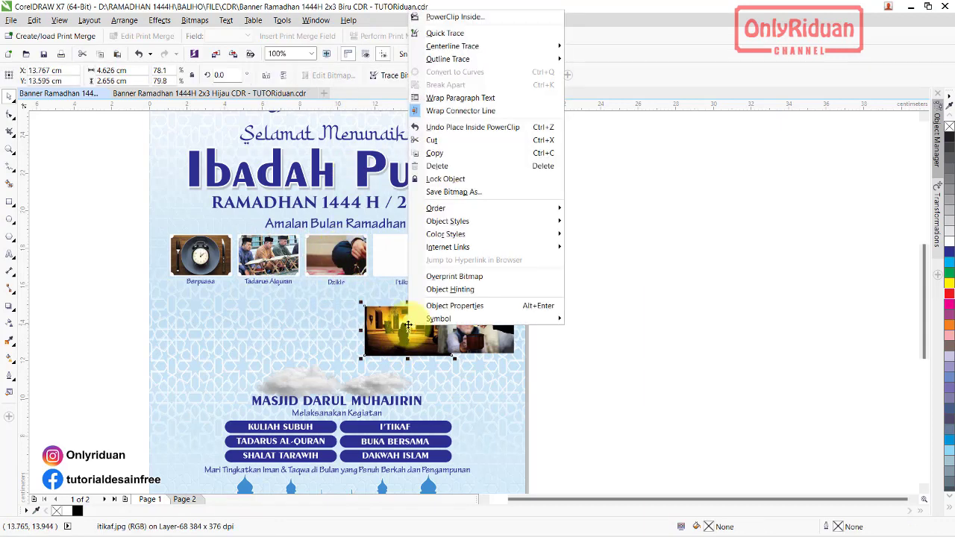
{"action": "left_click", "coordinate": [456, 15]}
{"action": "left_click", "coordinate": [402, 239]}
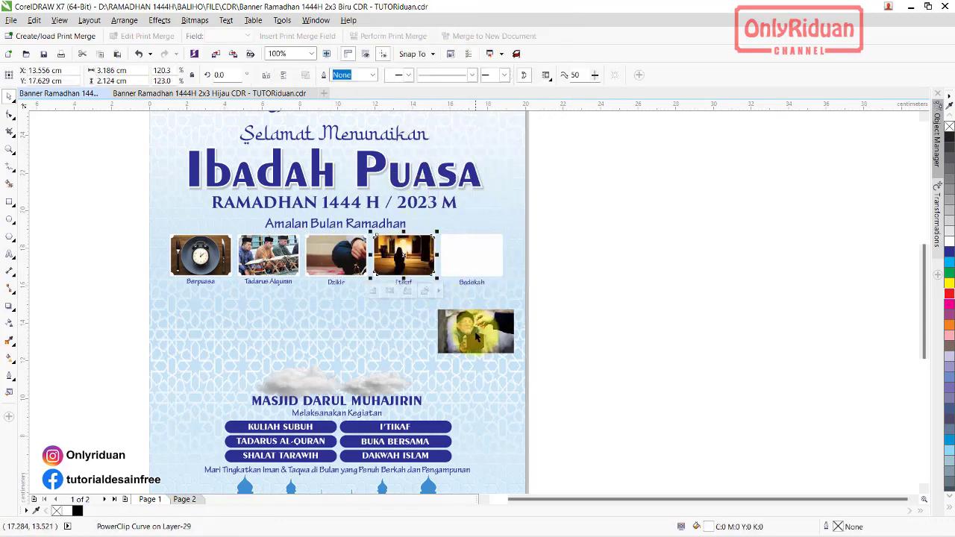
{"action": "left_click", "coordinate": [476, 328]}
{"action": "right_click", "coordinate": [480, 328]}
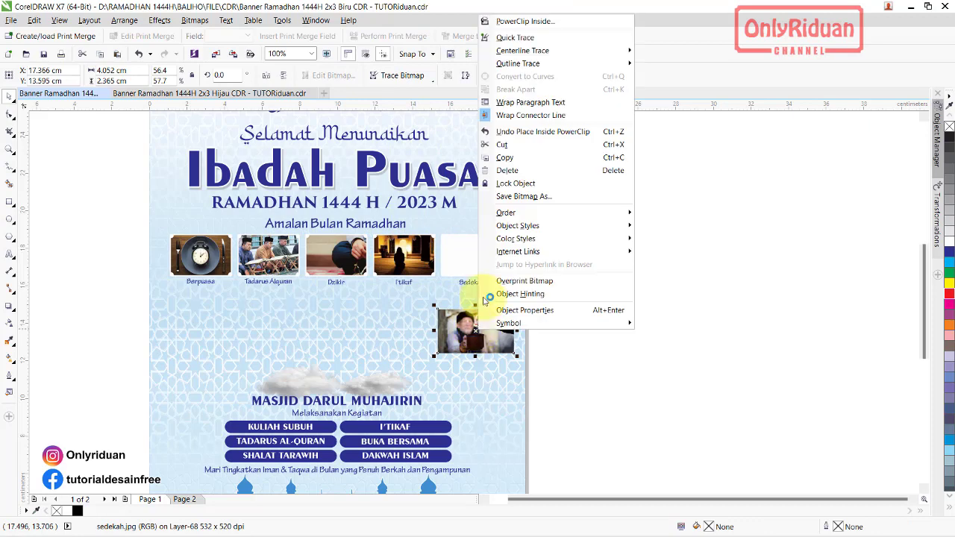
{"action": "left_click", "coordinate": [522, 21]}
{"action": "left_click", "coordinate": [474, 254]}
{"action": "left_click", "coordinate": [570, 264]}
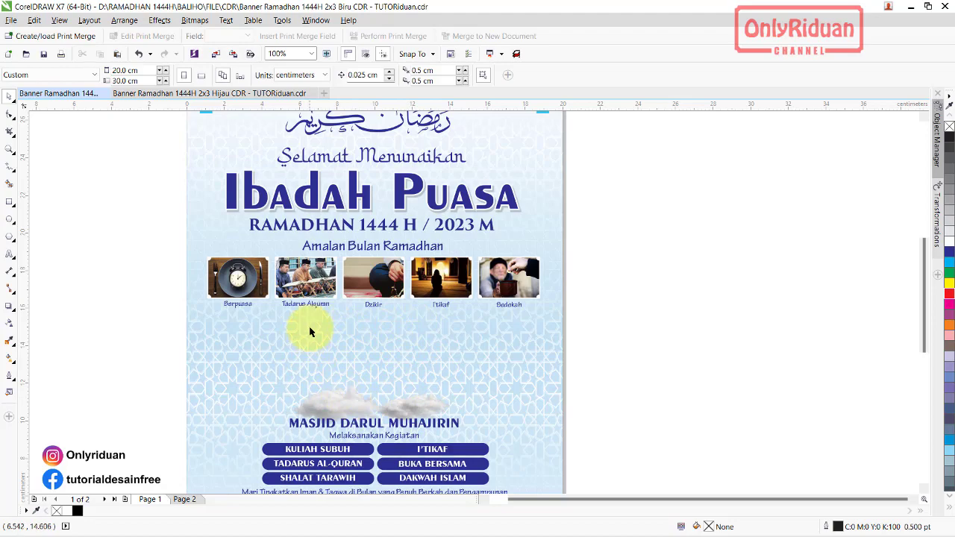
{"action": "scroll", "coordinate": [351, 399], "scroll_direction": "down", "scroll_amount": 2}
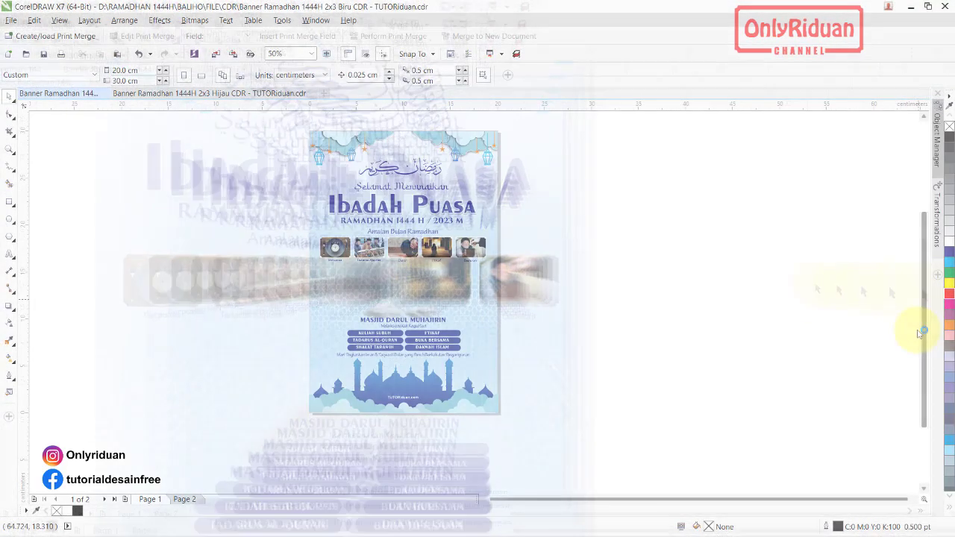
{"action": "scroll", "coordinate": [415, 412], "scroll_direction": "up", "scroll_amount": 2}
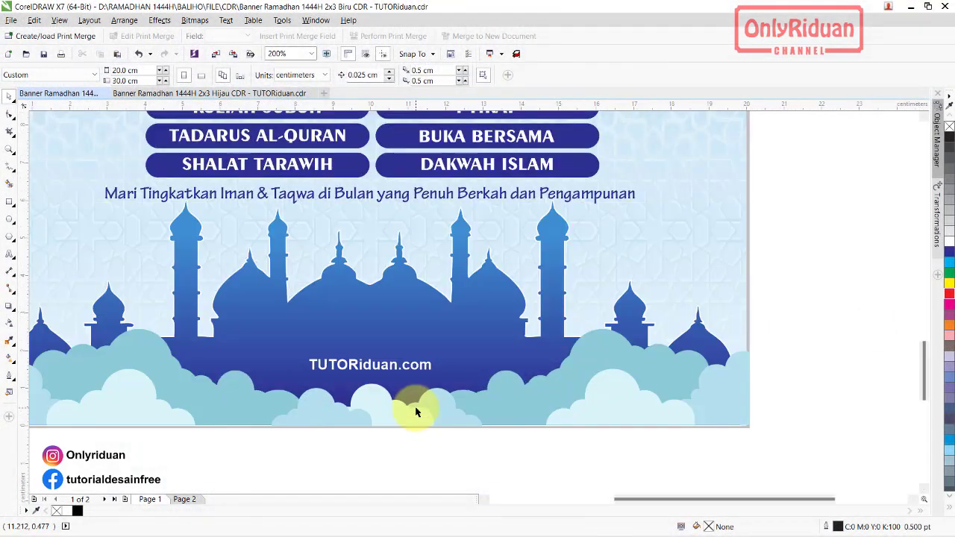
{"action": "scroll", "coordinate": [416, 412], "scroll_direction": "down", "scroll_amount": 1}
{"action": "left_click", "coordinate": [274, 403]}
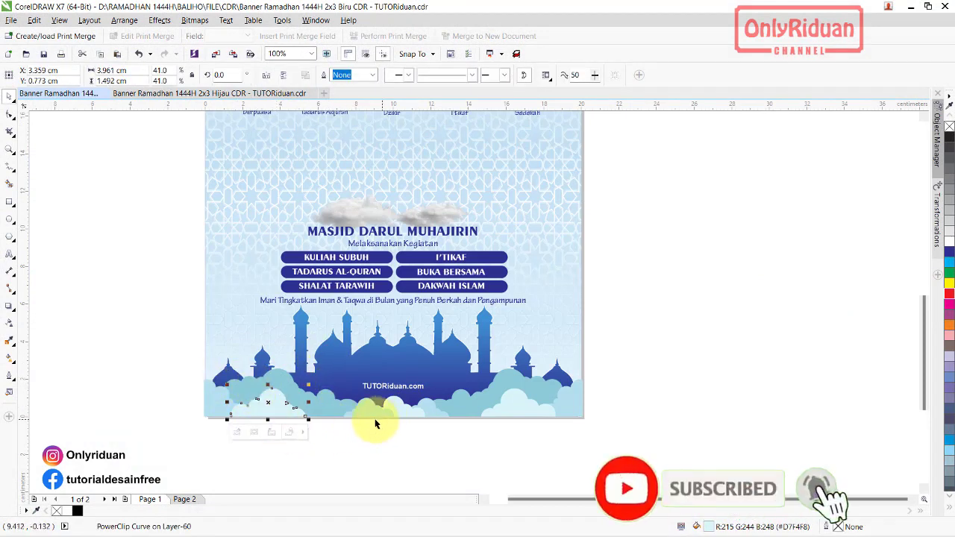
{"action": "scroll", "coordinate": [298, 385], "scroll_direction": "down", "scroll_amount": 2}
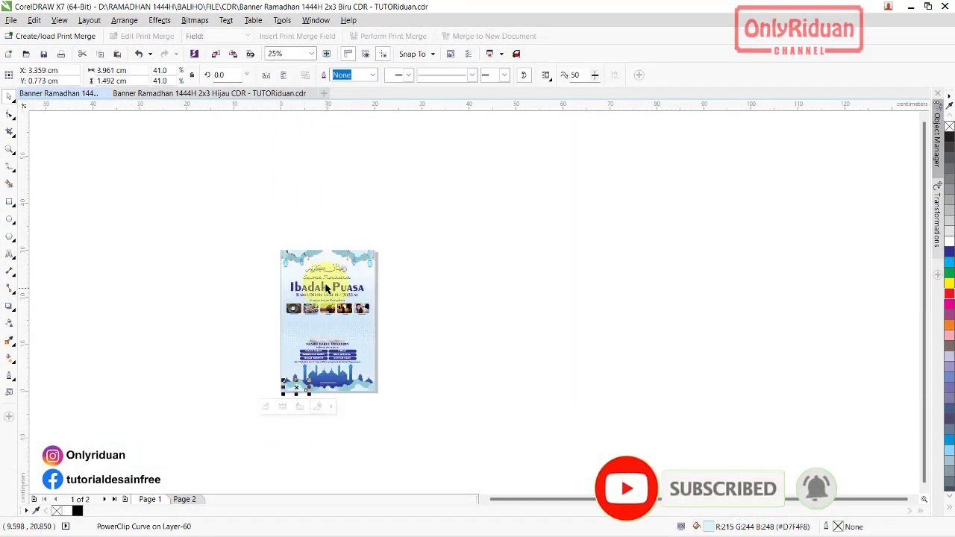
{"action": "scroll", "coordinate": [323, 253], "scroll_direction": "up", "scroll_amount": 2}
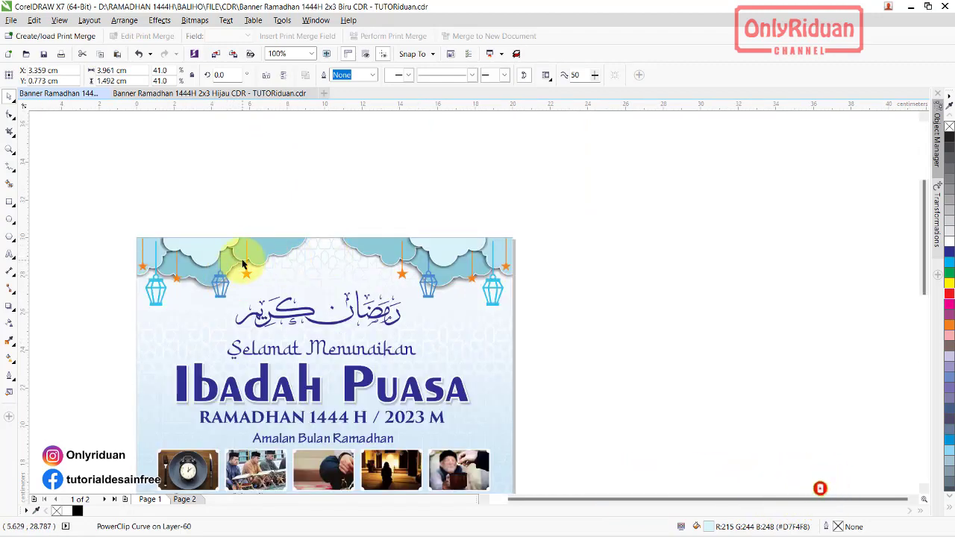
{"action": "scroll", "coordinate": [243, 263], "scroll_direction": "down", "scroll_amount": 1}
{"action": "left_click_drag", "start_coordinate": [924, 309], "coordinate": [489, 362]}
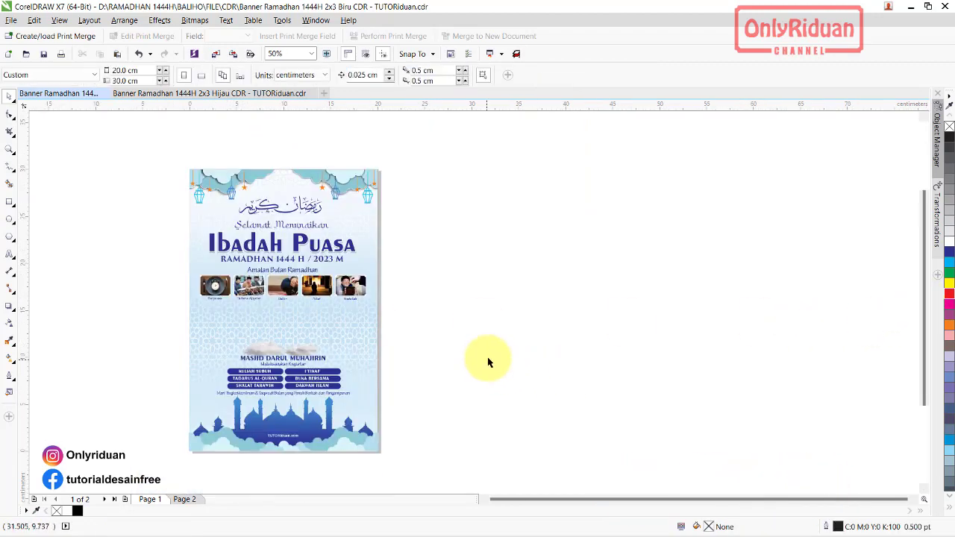
- Switch to the green Hijau banner and inspect its PEMERINTAH KABUPATEN / KOTA heading text
{"action": "left_click", "coordinate": [196, 95]}
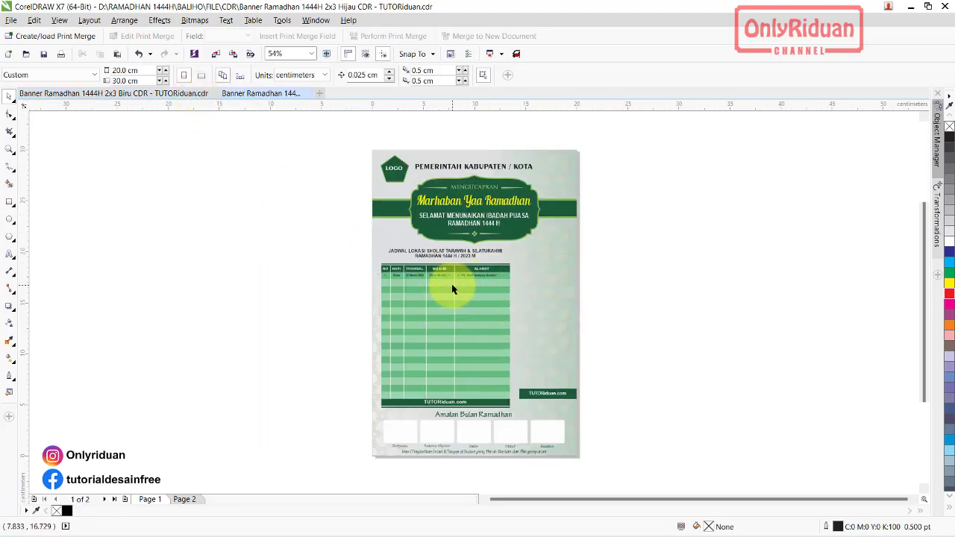
{"action": "scroll", "coordinate": [474, 165], "scroll_direction": "up", "scroll_amount": 2}
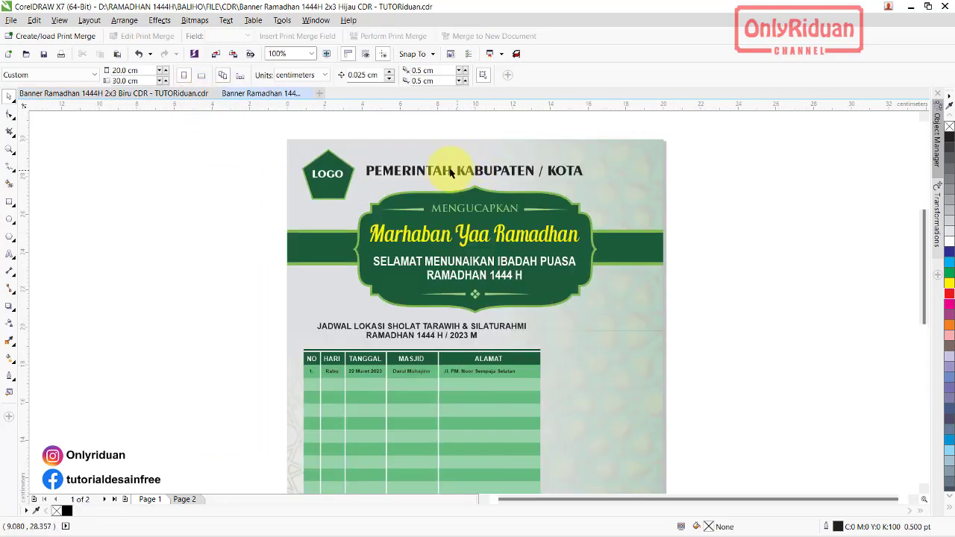
{"action": "left_click", "coordinate": [427, 166]}
{"action": "left_click", "coordinate": [395, 170]}
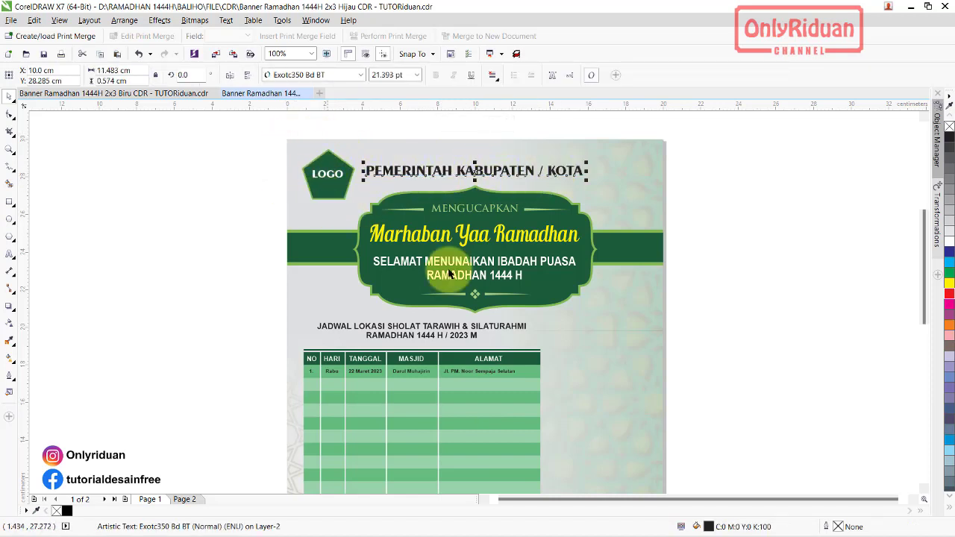
{"action": "left_click_drag", "start_coordinate": [924, 246], "coordinate": [924, 294]}
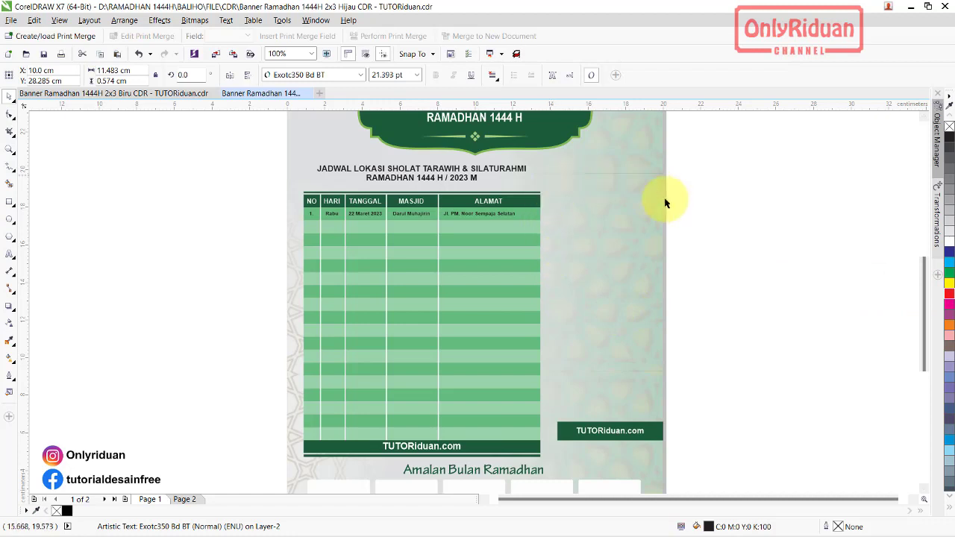
- Move the official's photo from Page 2 onto Page 1 beside the schedule table
{"action": "left_click", "coordinate": [187, 499]}
{"action": "left_click", "coordinate": [544, 294]}
{"action": "left_click_drag", "start_coordinate": [544, 294], "coordinate": [725, 341]}
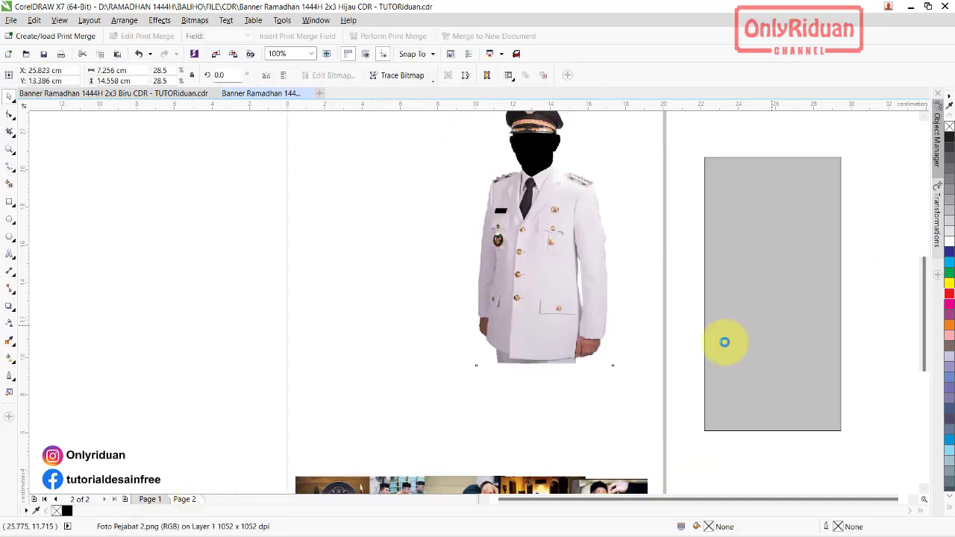
{"action": "left_click", "coordinate": [149, 499]}
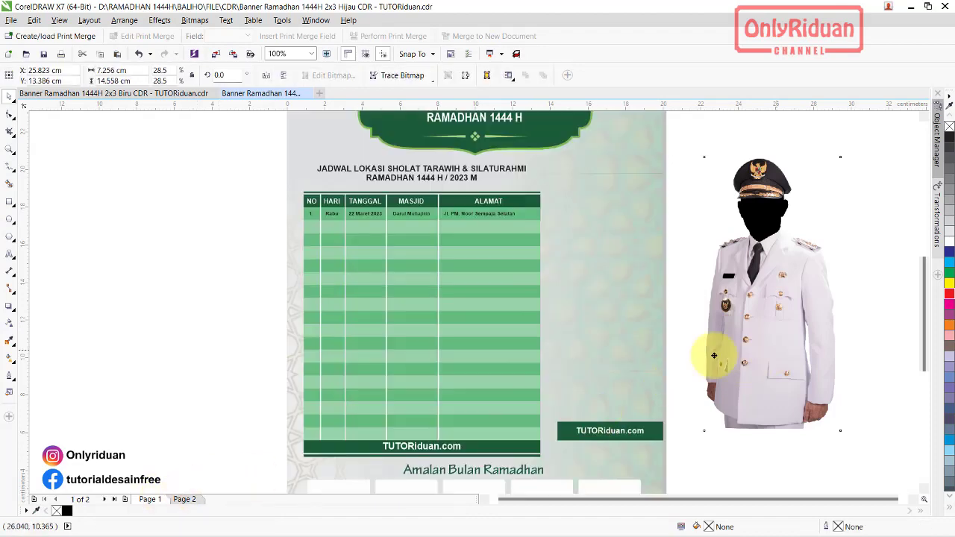
{"action": "mouse_move", "coordinate": [714, 356]}
{"action": "left_mouse_down"}
{"action": "mouse_move", "coordinate": [612, 355]}
{"action": "mouse_move", "coordinate": [623, 341]}
{"action": "left_mouse_up"}
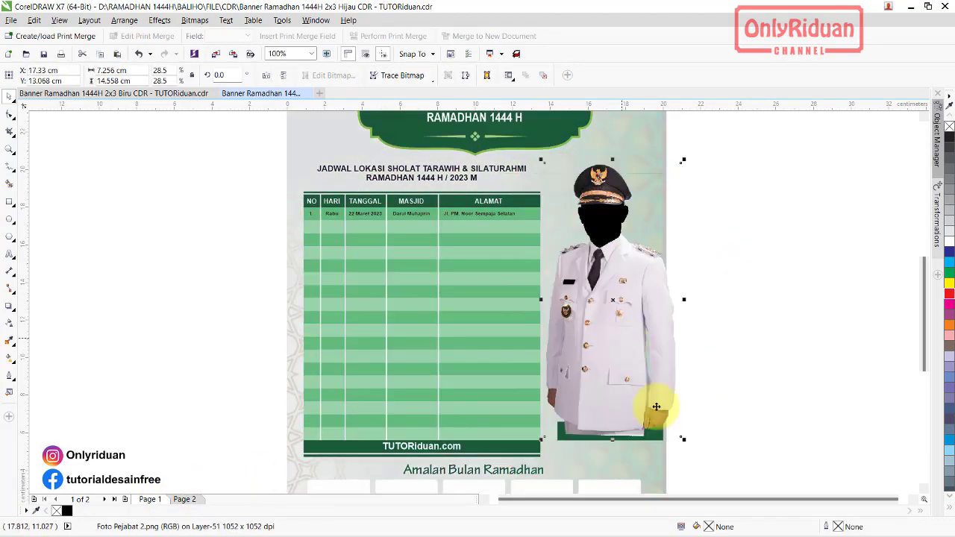
- Bring the TUTORiduan.com footer box in front of the photo and fine-tune the photo's position
{"action": "left_click_drag", "start_coordinate": [717, 470], "coordinate": [540, 397]}
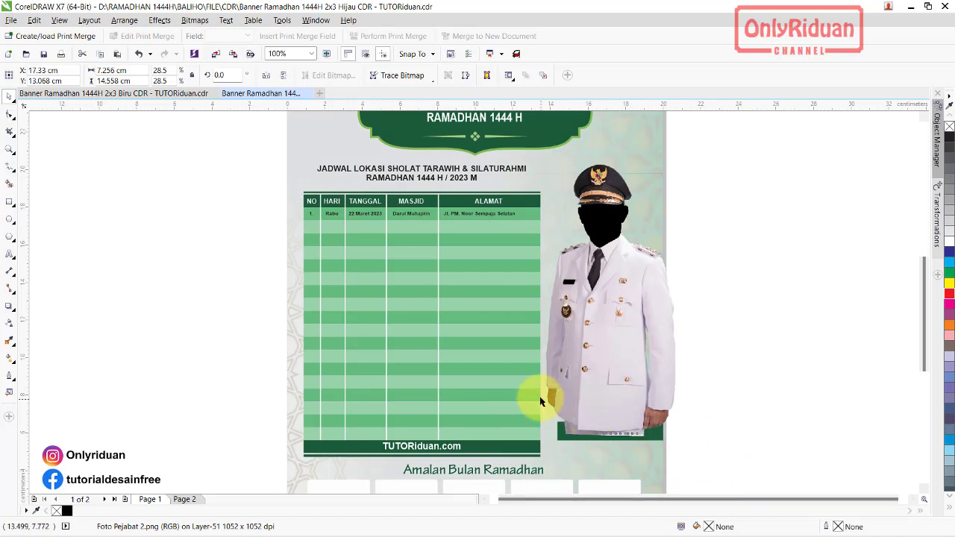
{"action": "key", "text": "ctrl+Home"}
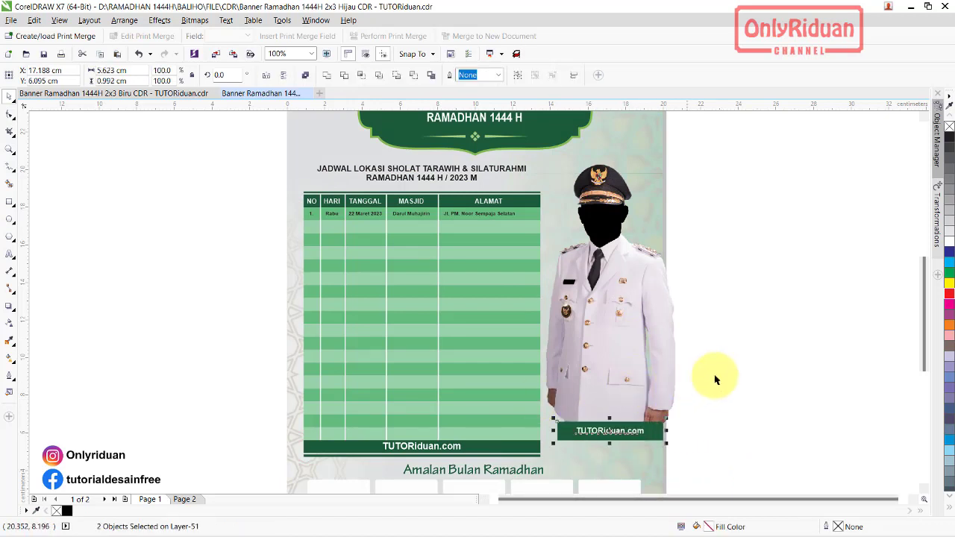
{"action": "left_click_drag", "start_coordinate": [625, 319], "coordinate": [620, 322]}
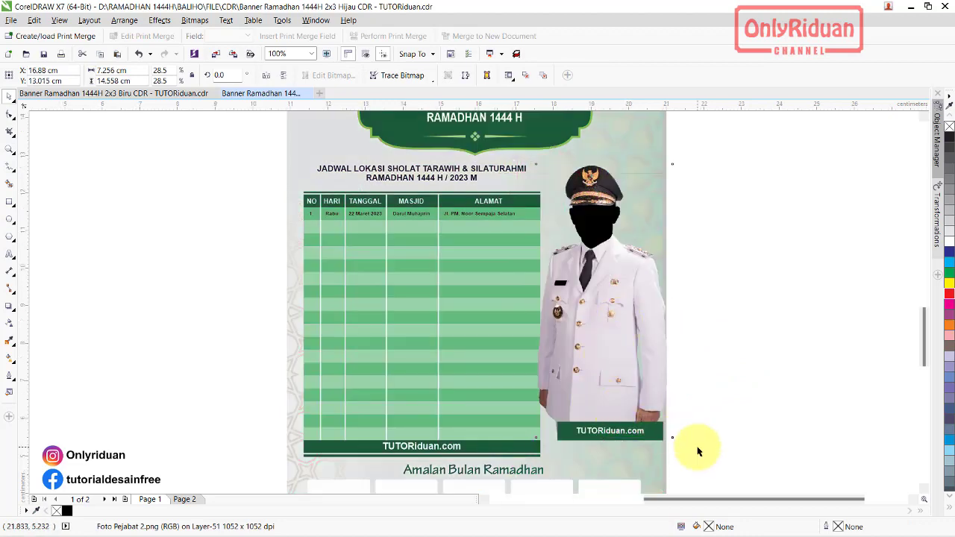
{"action": "scroll", "coordinate": [697, 448], "scroll_direction": "up", "scroll_amount": 2}
- Replace the TUTORiduan.com caption with the official's name and 'Walikota' on a second line
{"action": "left_click", "coordinate": [404, 369]}
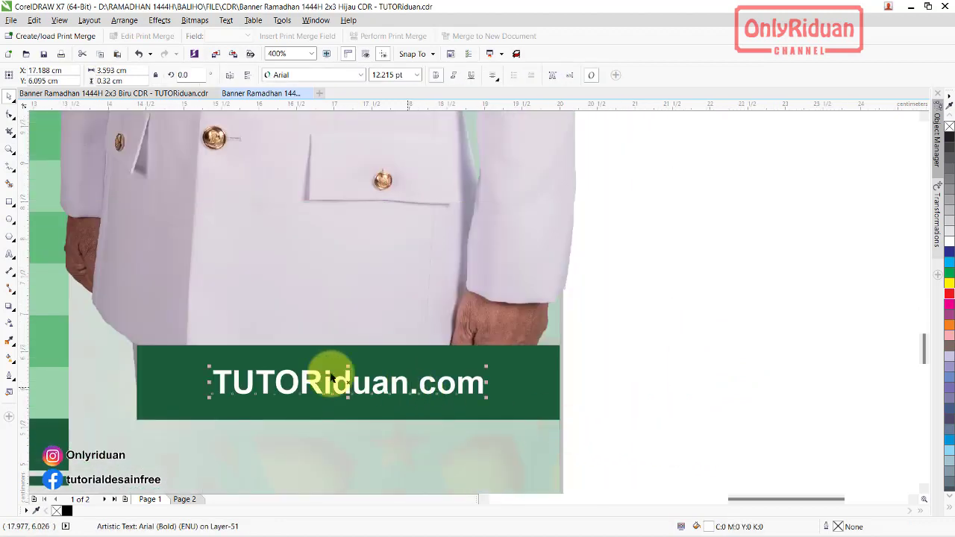
{"action": "left_click", "coordinate": [10, 254]}
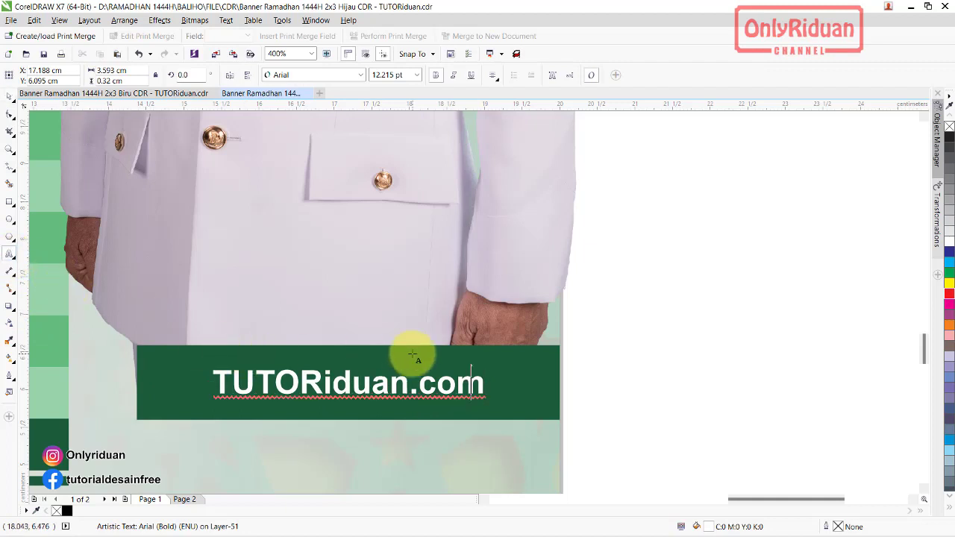
{"action": "key", "text": "BackSpace"}
{"action": "key", "text": "BackSpace"}
{"action": "key", "text": "BackSpace"}
{"action": "key", "text": "BackSpace"}
{"action": "key", "text": "BackSpace"}
{"action": "key", "text": "BackSpace"}
{"action": "key", "text": "BackSpace"}
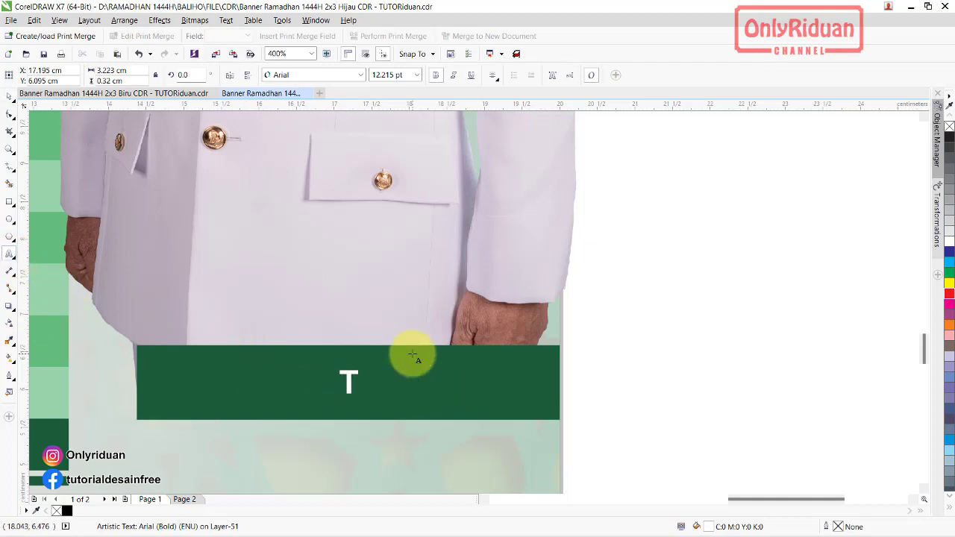
{"action": "type", "text": "Drs. M. Nouval, M.Si"}
{"action": "key", "text": "Return"}
{"action": "type", "text": "Walikota"}
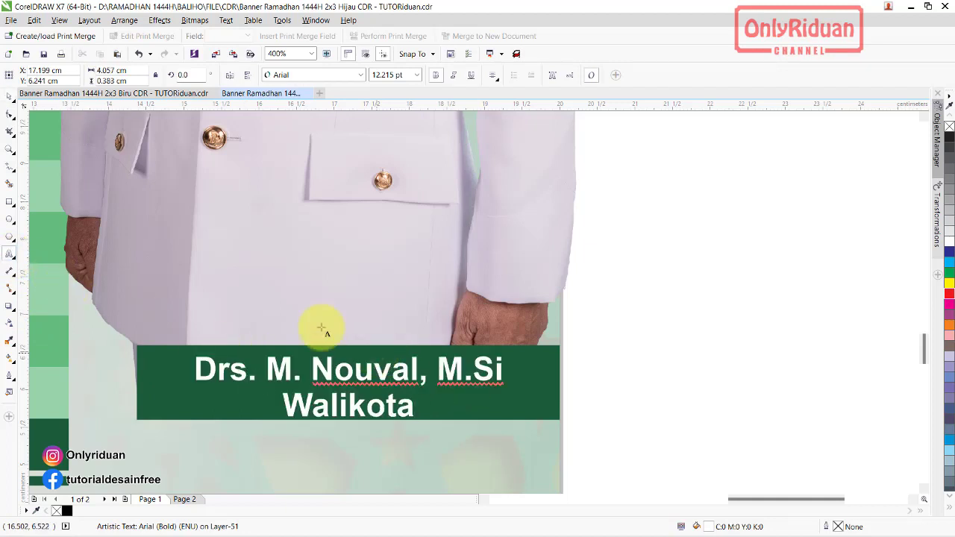
{"action": "left_click", "coordinate": [10, 97]}
{"action": "scroll", "coordinate": [346, 258], "scroll_direction": "down", "scroll_amount": 2}
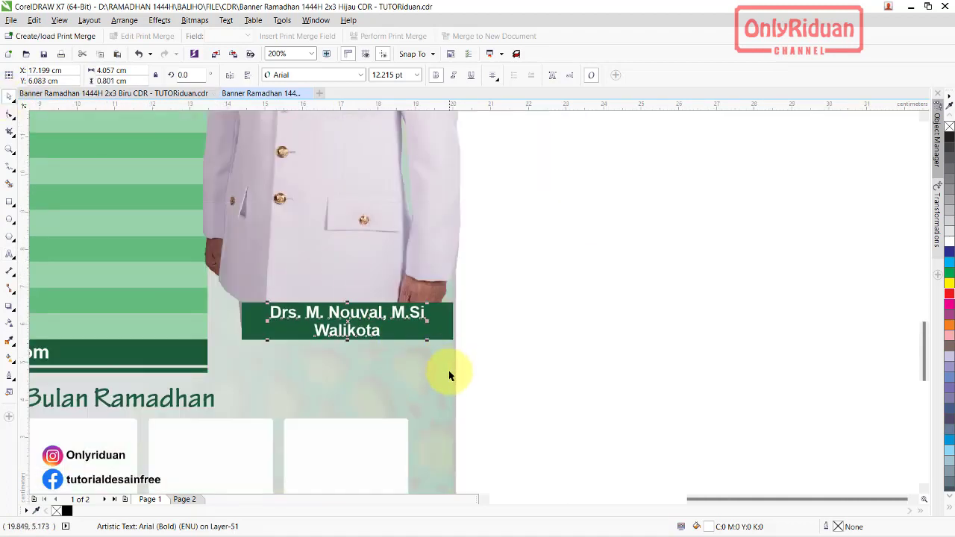
{"action": "scroll", "coordinate": [497, 363], "scroll_direction": "down", "scroll_amount": 2}
- Zoom to the schedule table and extend the NO column's '1.' text with rows 2. to 6
{"action": "scroll", "coordinate": [373, 235], "scroll_direction": "up", "scroll_amount": 1}
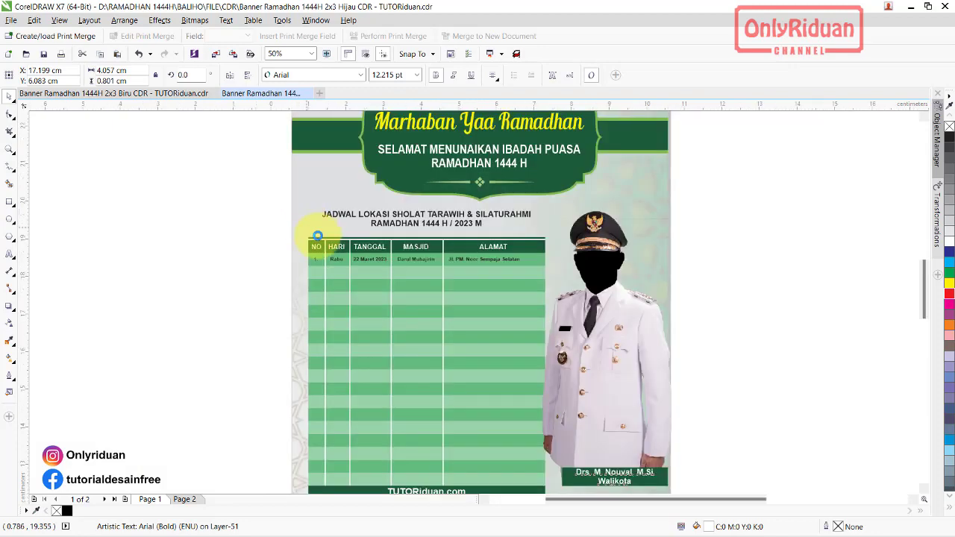
{"action": "scroll", "coordinate": [319, 238], "scroll_direction": "up", "scroll_amount": 1}
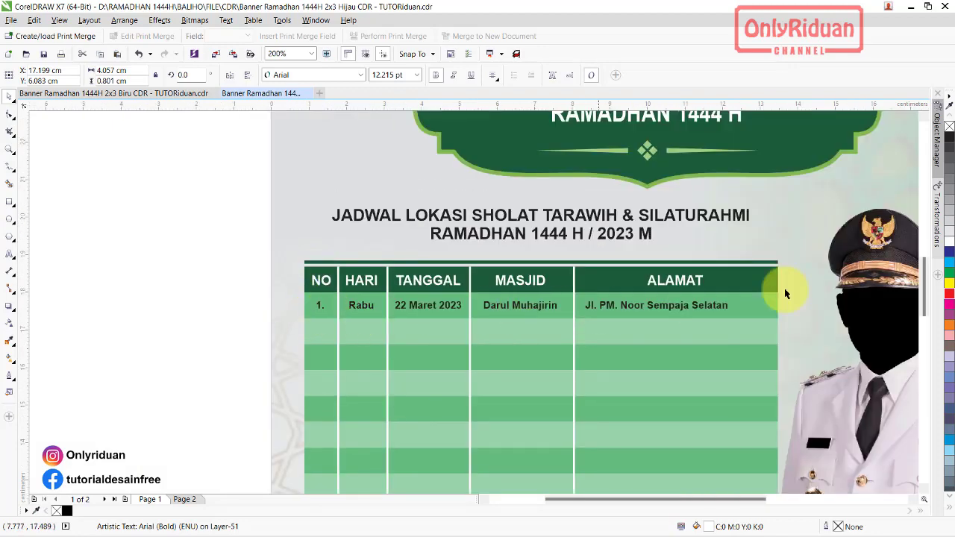
{"action": "left_click_drag", "start_coordinate": [930, 284], "coordinate": [927, 289]}
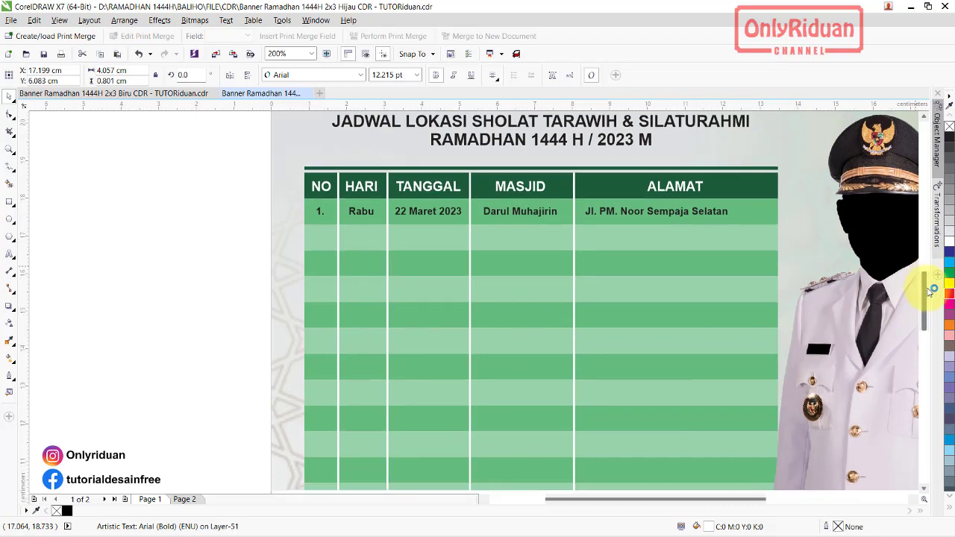
{"action": "left_click_drag", "start_coordinate": [927, 290], "coordinate": [927, 293]}
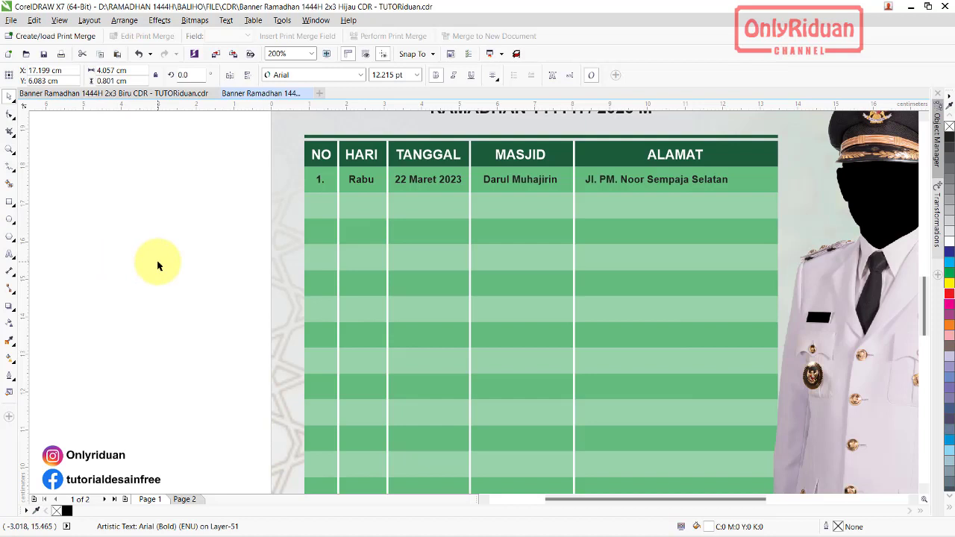
{"action": "left_click", "coordinate": [9, 253]}
{"action": "left_click", "coordinate": [319, 179]}
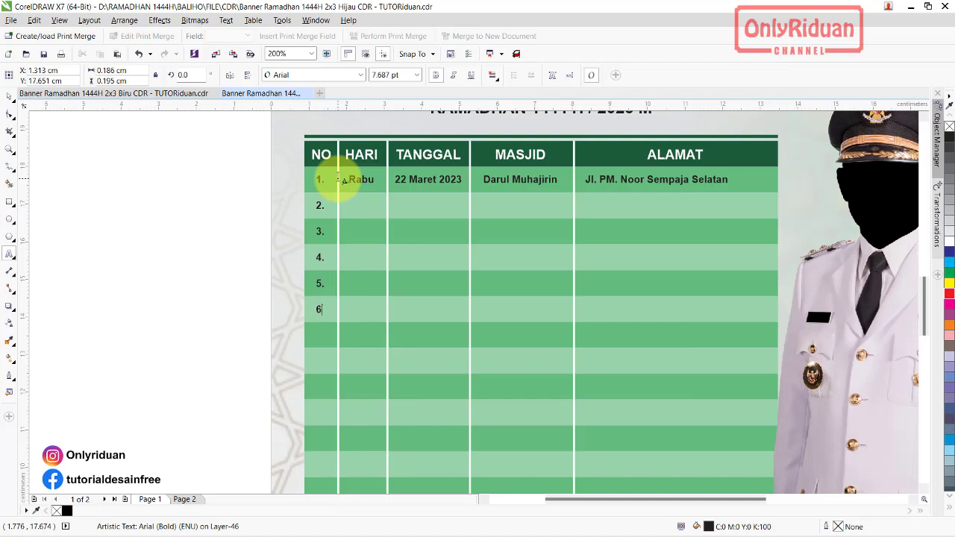
- Add Kamis through Senin under HARI and the dates 23 and 24 Maret 2023
{"action": "mouse_move", "coordinate": [339, 180]}
{"action": "left_mouse_down"}
{"action": "mouse_move", "coordinate": [372, 179]}
{"action": "mouse_move", "coordinate": [387, 210]}
{"action": "left_mouse_up"}
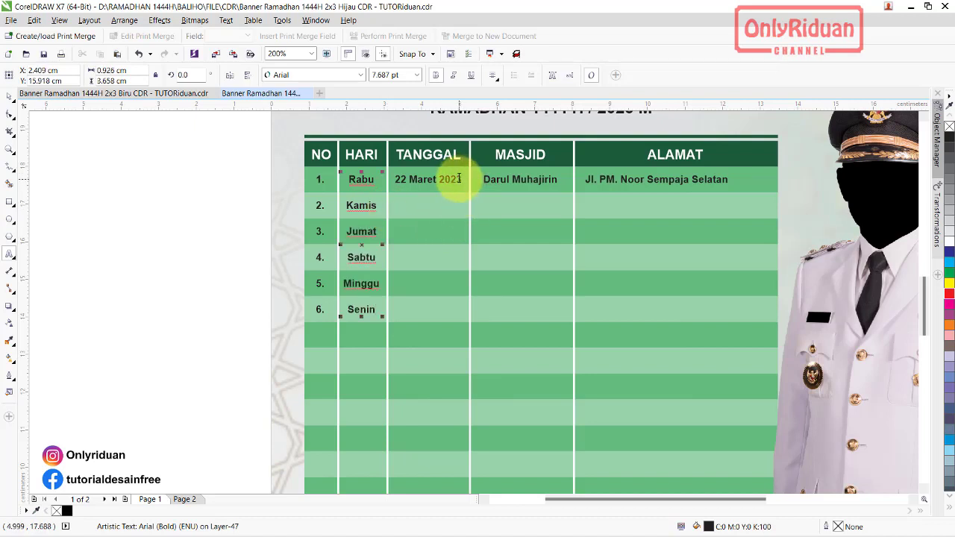
{"action": "left_click", "coordinate": [460, 180]}
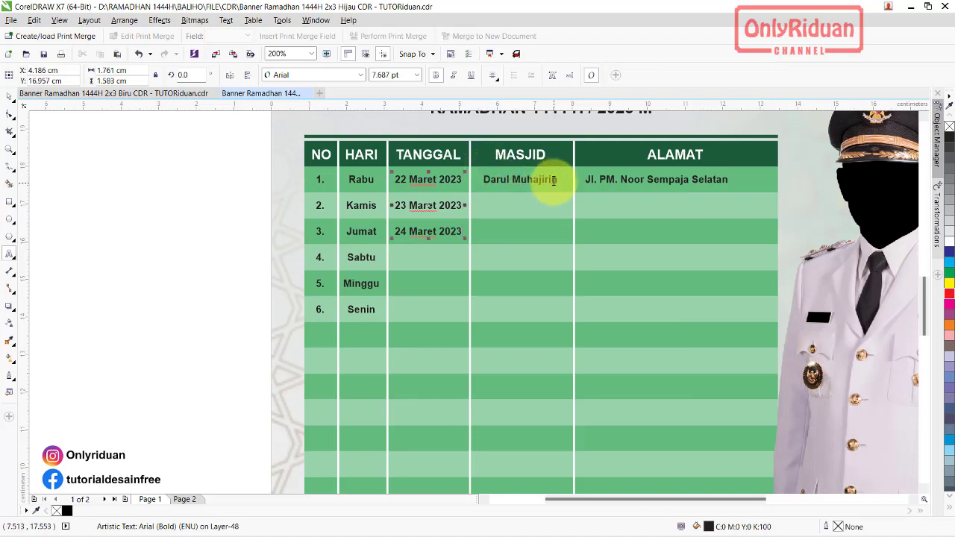
{"action": "left_click_drag", "start_coordinate": [557, 180], "coordinate": [484, 178]}
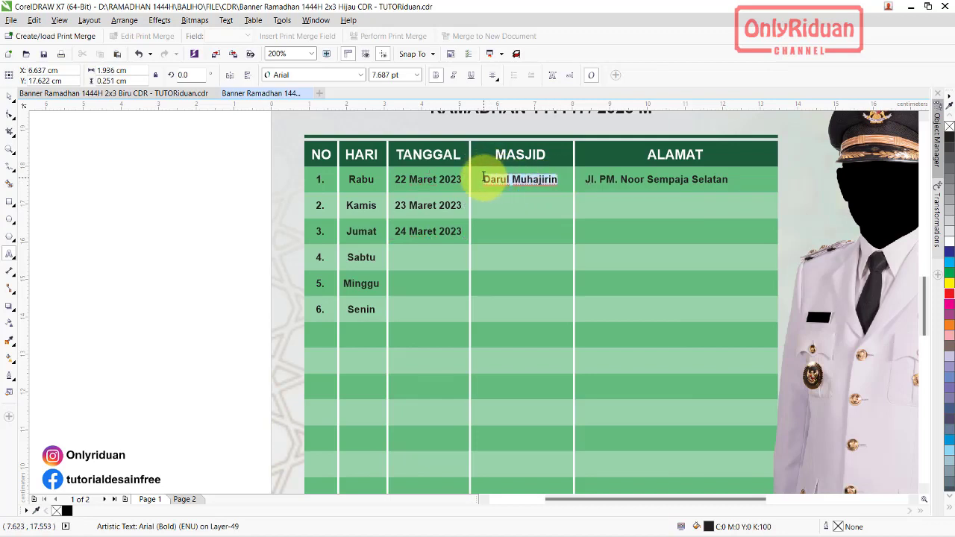
- Add Masjid Agung and Masjid Al Mukmin under MASJID, with Jl. Pelita and Jl. Kemakmuran addresses
{"action": "left_click", "coordinate": [556, 179]}
{"action": "key", "text": "ctrl+a"}
{"action": "left_click", "coordinate": [553, 197]}
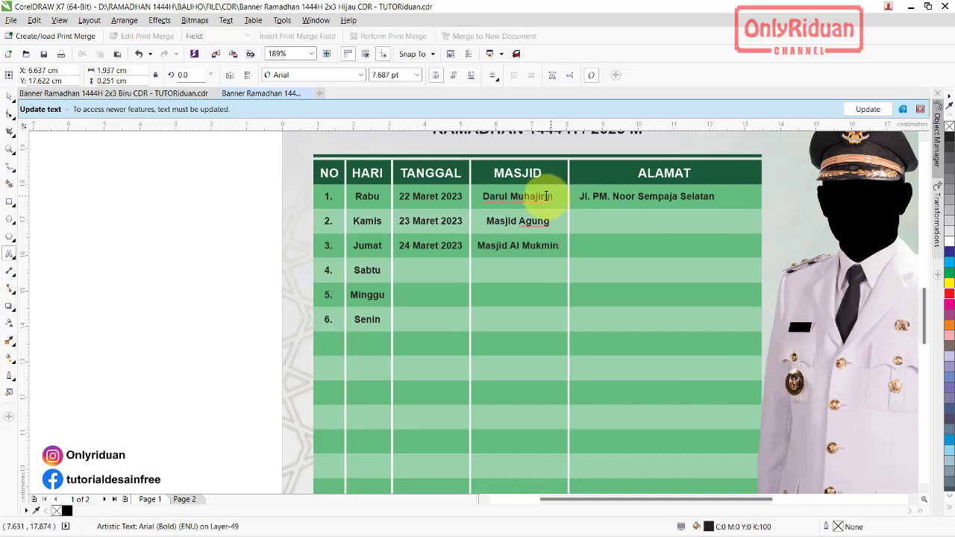
{"action": "left_click", "coordinate": [704, 198]}
{"action": "type", "text": "Jl. Kemakmuran"}
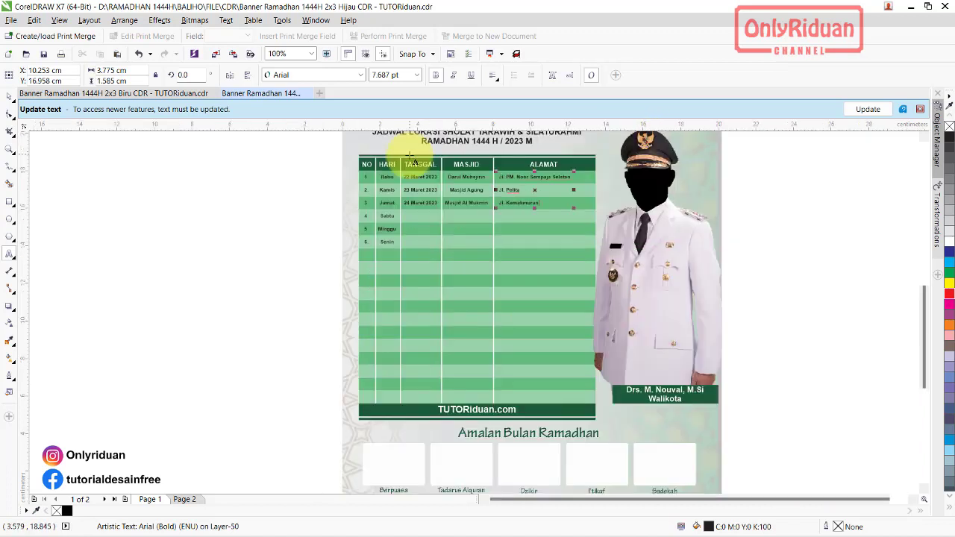
{"action": "scroll", "coordinate": [439, 158], "scroll_direction": "down", "scroll_amount": 2}
{"action": "scroll", "coordinate": [439, 158], "scroll_direction": "down", "scroll_amount": 2}
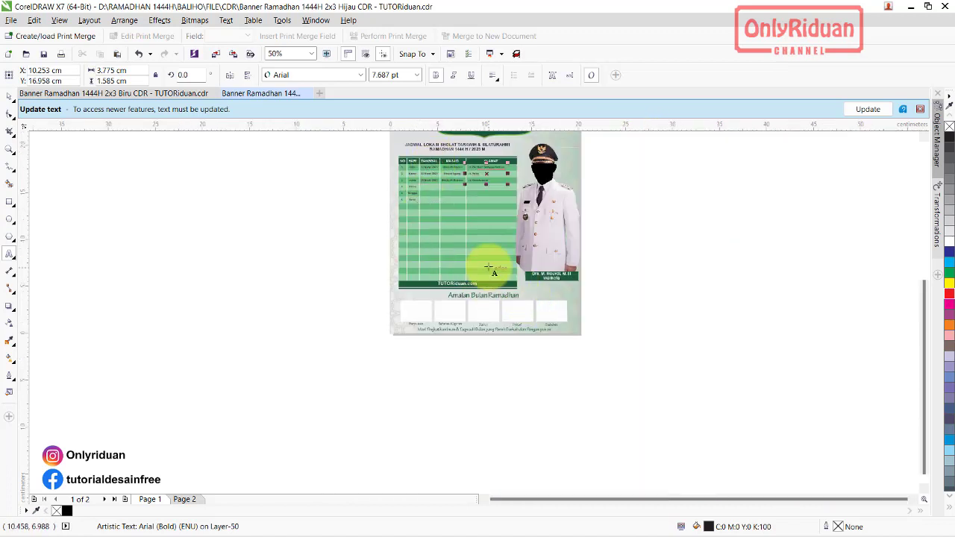
- Copy the five activity photos from Page 2 onto the green banner page
{"action": "scroll", "coordinate": [489, 268], "scroll_direction": "up", "scroll_amount": 2}
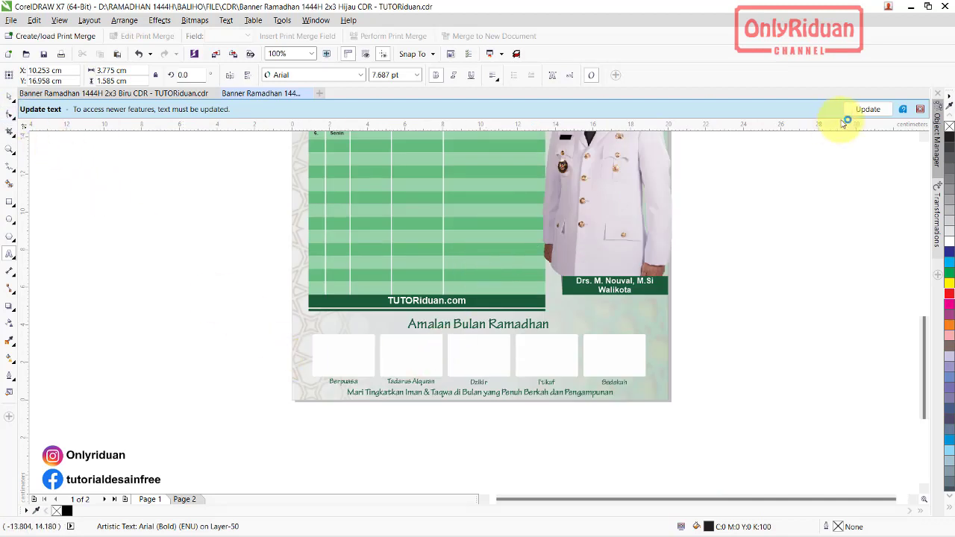
{"action": "left_click", "coordinate": [920, 109]}
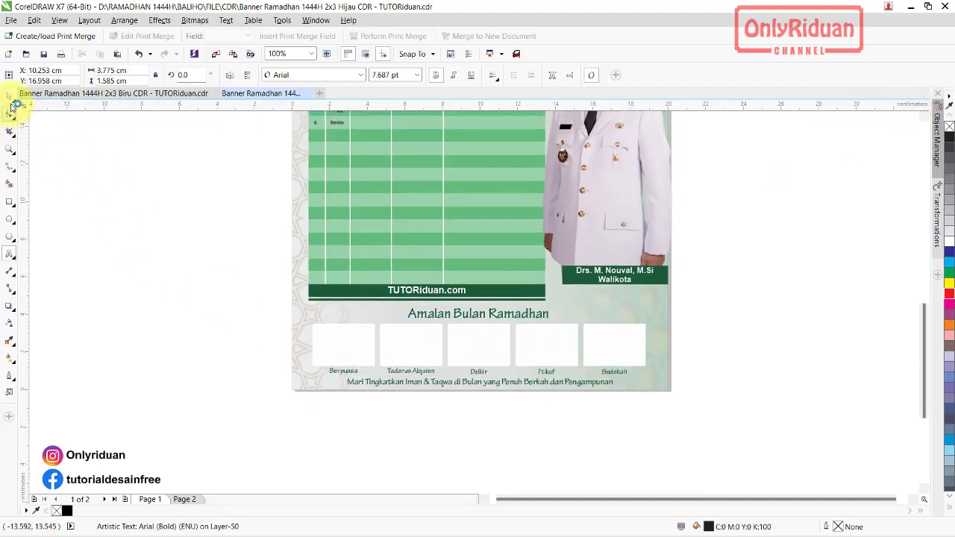
{"action": "left_click", "coordinate": [198, 499]}
{"action": "left_click_drag", "start_coordinate": [763, 422], "coordinate": [211, 292]}
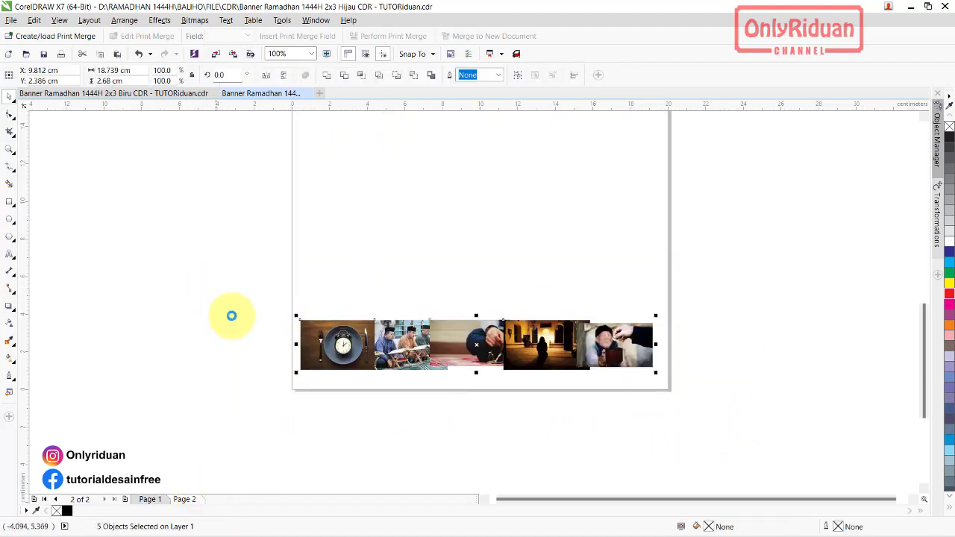
{"action": "mouse_move", "coordinate": [162, 498]}
{"action": "left_mouse_down"}
{"action": "mouse_move", "coordinate": [460, 418]}
{"action": "mouse_move", "coordinate": [448, 442]}
{"action": "left_mouse_up"}
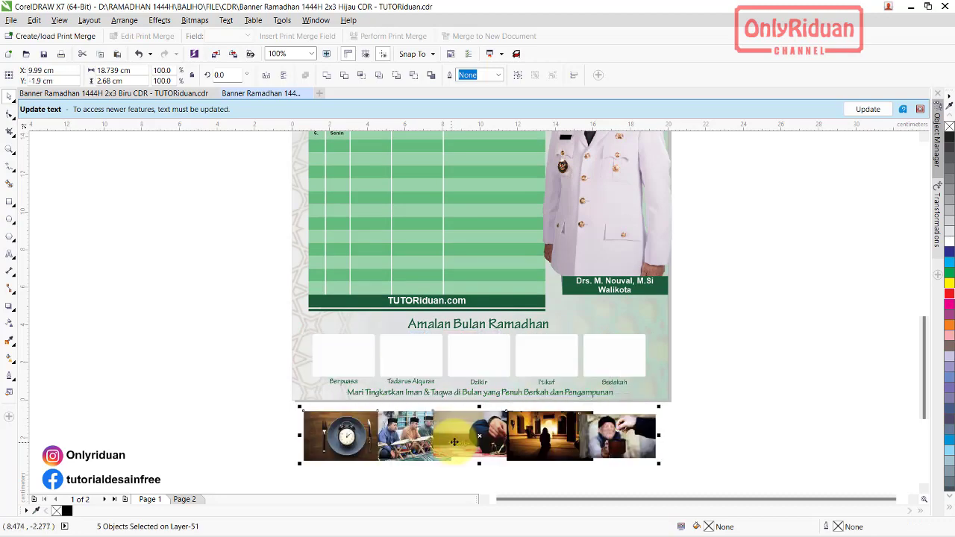
{"action": "left_click", "coordinate": [699, 471]}
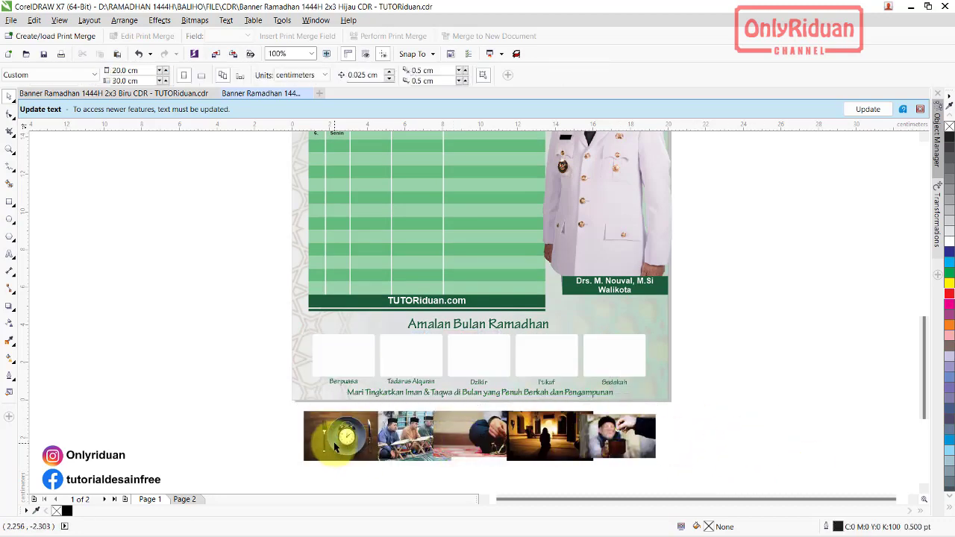
- PowerClip the clock, Tadarus, Dzikir, I'tikaf and Sedekah photos into their Amalan frames
{"action": "right_click", "coordinate": [315, 444]}
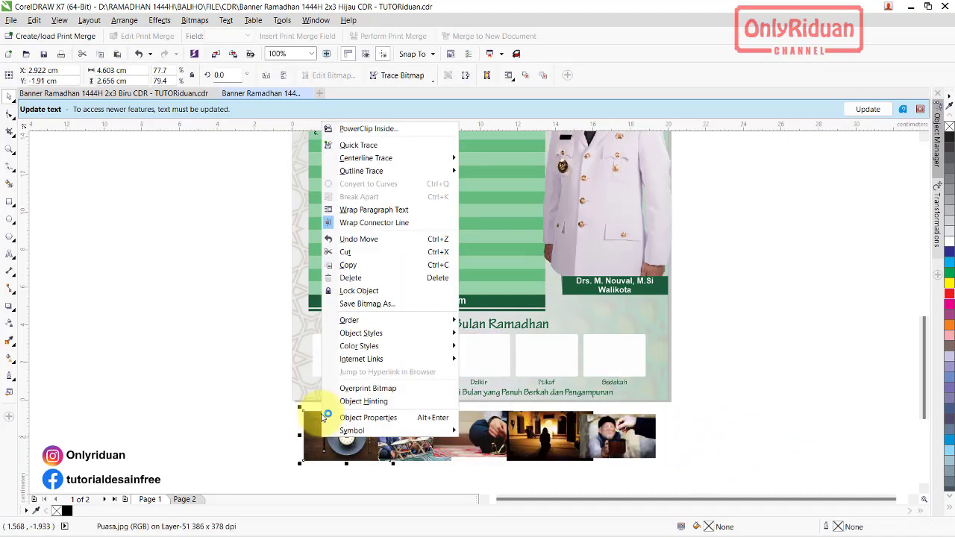
{"action": "left_click", "coordinate": [352, 153]}
{"action": "left_click", "coordinate": [350, 356]}
{"action": "right_click", "coordinate": [399, 423]}
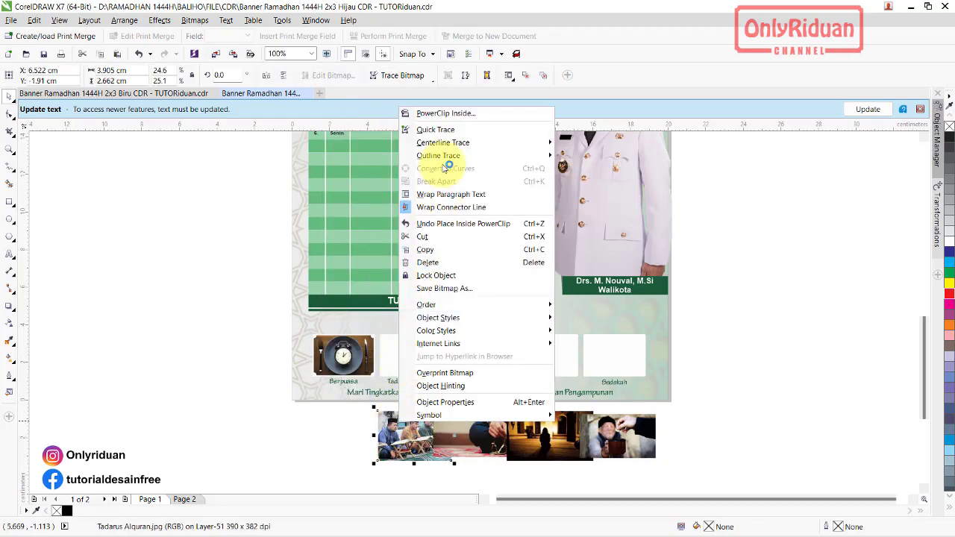
{"action": "left_click", "coordinate": [437, 114]}
{"action": "left_click", "coordinate": [407, 335]}
{"action": "left_click_drag", "start_coordinate": [470, 436], "coordinate": [478, 355]}
{"action": "left_click_drag", "start_coordinate": [548, 437], "coordinate": [546, 356]}
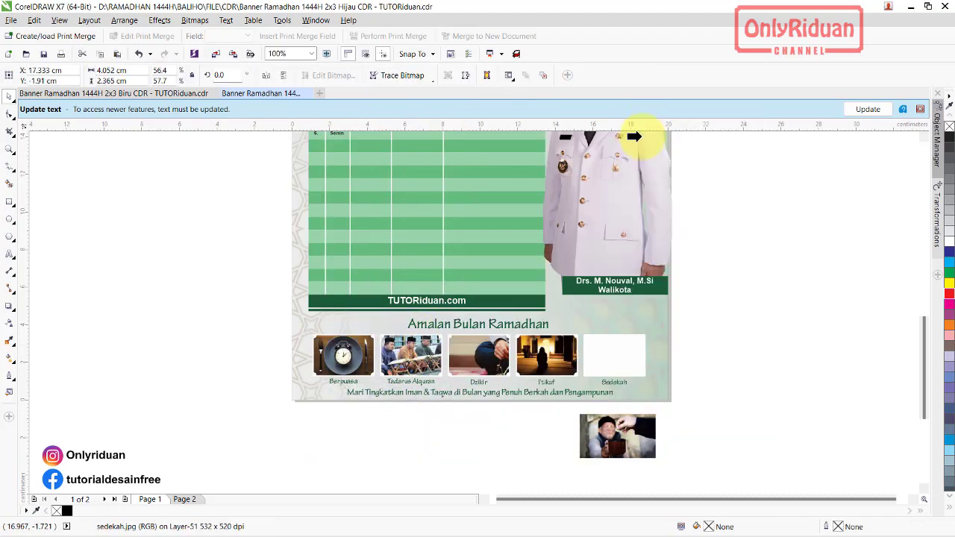
{"action": "right_click", "coordinate": [618, 438]}
{"action": "left_click", "coordinate": [633, 124]}
{"action": "left_click", "coordinate": [612, 347]}
{"action": "scroll", "coordinate": [500, 202], "scroll_direction": "up", "scroll_amount": 5}
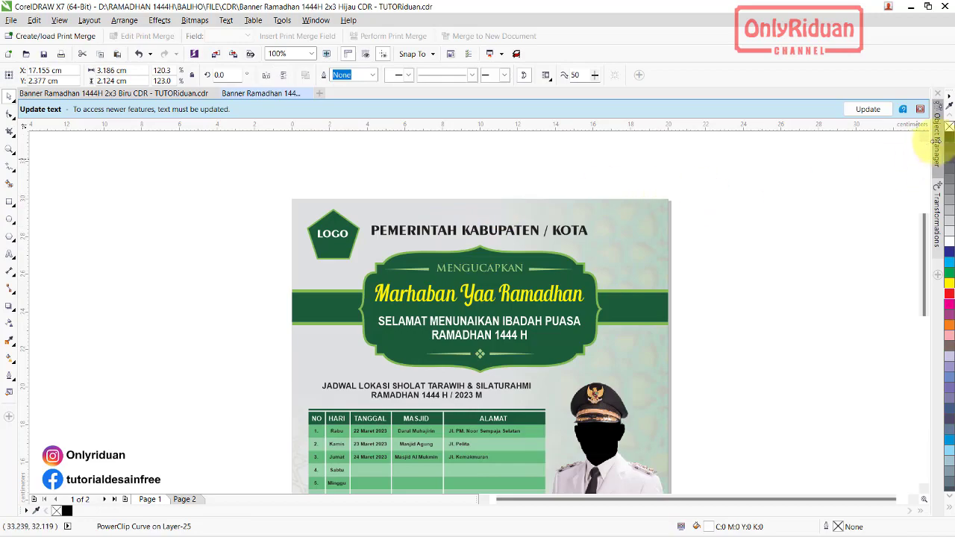
- Check the blue Biru banner, then return to the green Hijau banner and view the whole page
{"action": "left_click", "coordinate": [923, 110]}
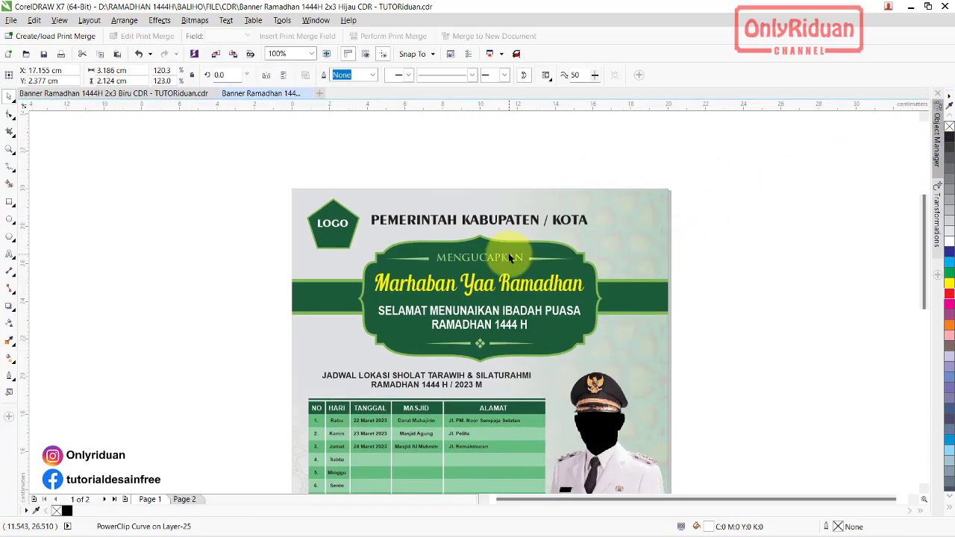
{"action": "scroll", "coordinate": [508, 254], "scroll_direction": "down", "scroll_amount": 2}
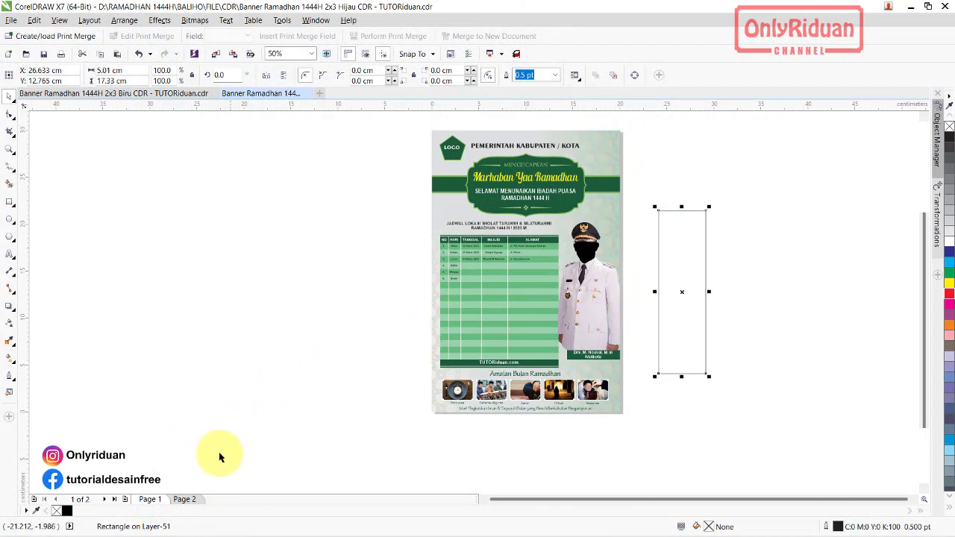
{"action": "left_click", "coordinate": [138, 96]}
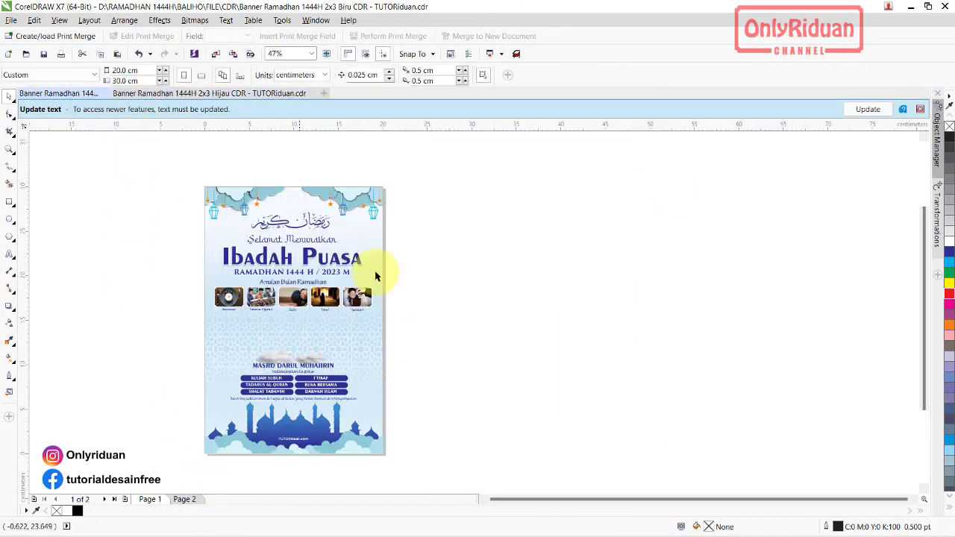
{"action": "left_click", "coordinate": [920, 110]}
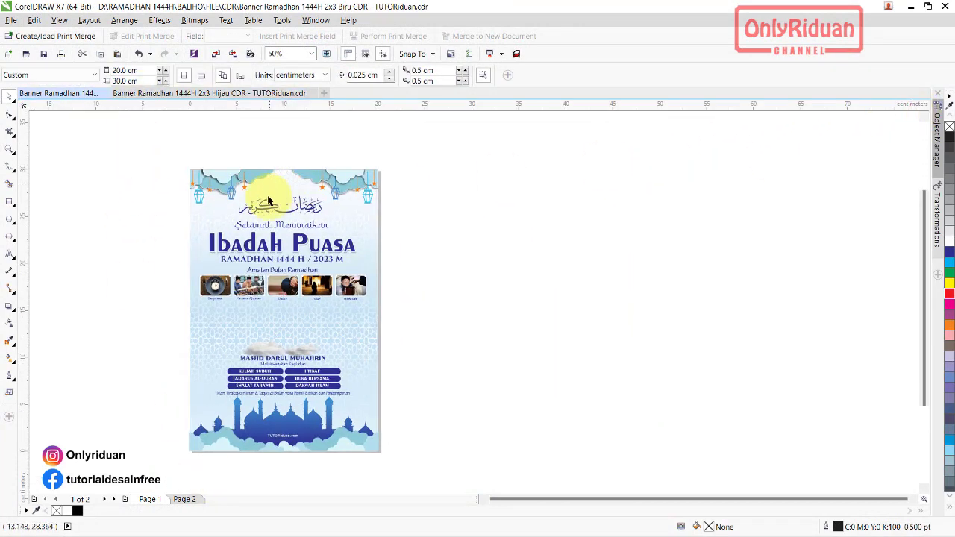
{"action": "left_click", "coordinate": [188, 93]}
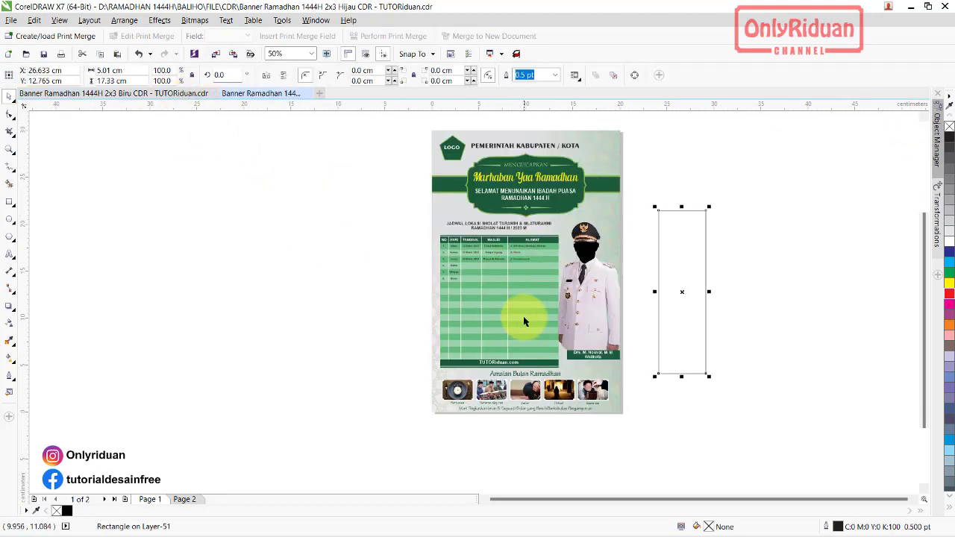
{"action": "scroll", "coordinate": [516, 277], "scroll_direction": "up", "scroll_amount": 1}
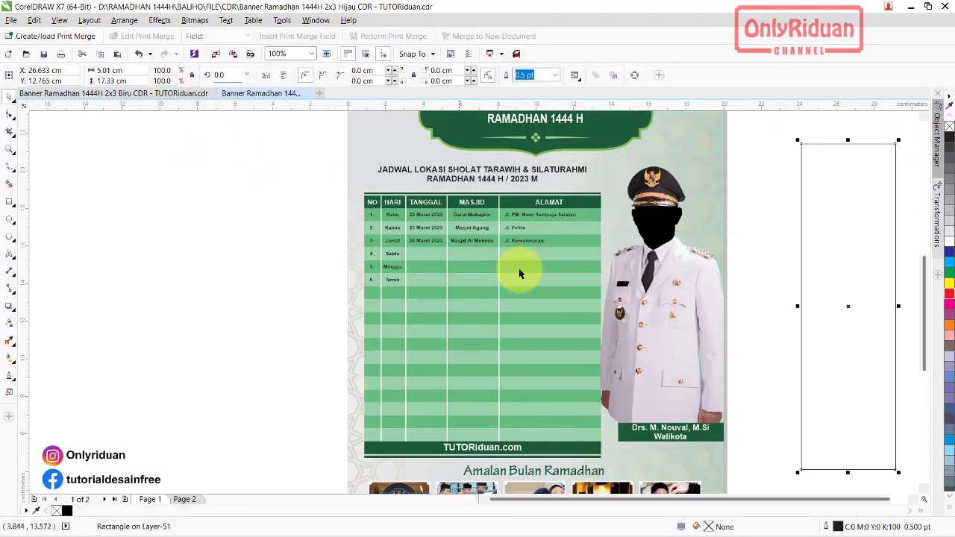
{"action": "key", "text": "Escape"}
{"action": "key", "text": "F3"}
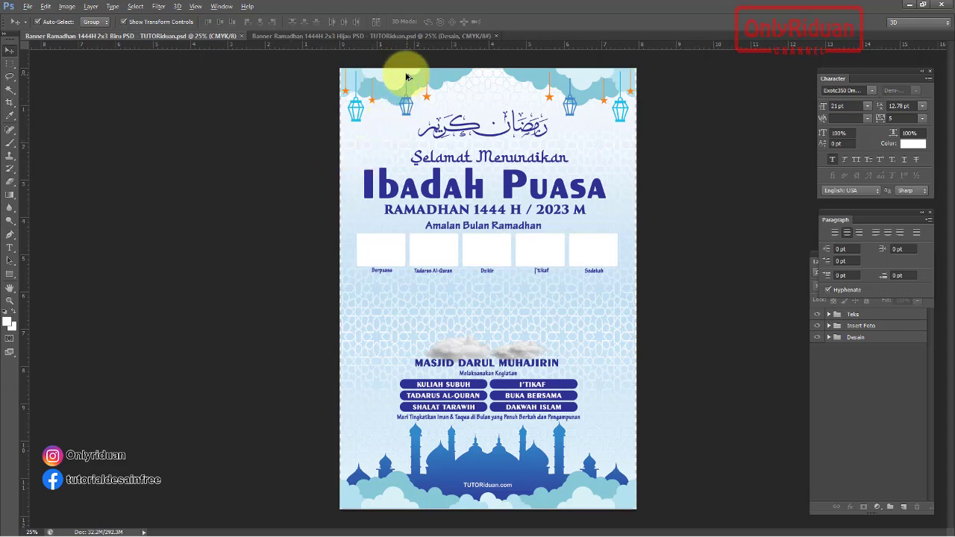
- Zoom in and expand the Desain group to list its layers
{"action": "scroll", "coordinate": [403, 71], "scroll_direction": "up", "scroll_amount": 1}
{"action": "scroll", "coordinate": [590, 71], "scroll_direction": "up", "scroll_amount": 1}
{"action": "scroll", "coordinate": [594, 70], "scroll_direction": "up", "scroll_amount": 1}
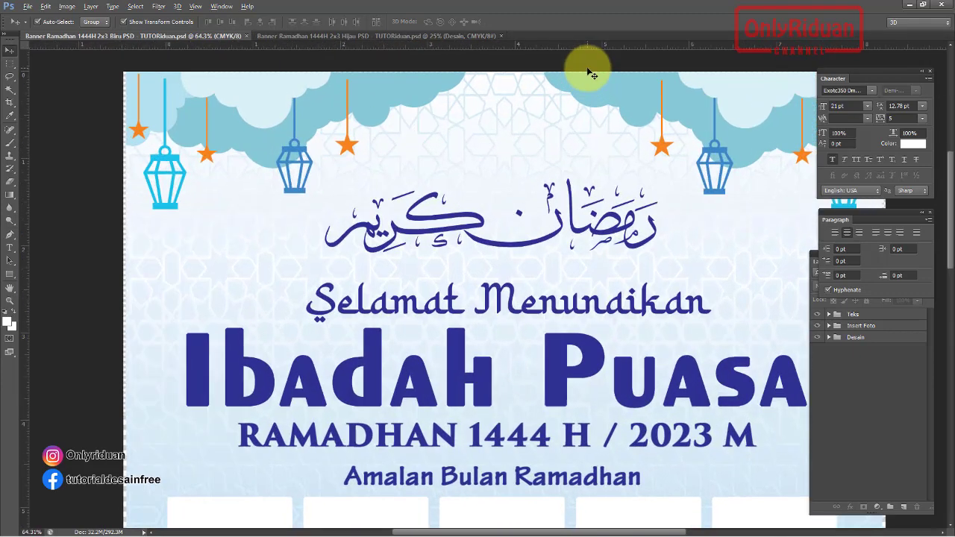
{"action": "scroll", "coordinate": [583, 75], "scroll_direction": "up", "scroll_amount": 1}
{"action": "left_click", "coordinate": [739, 295]}
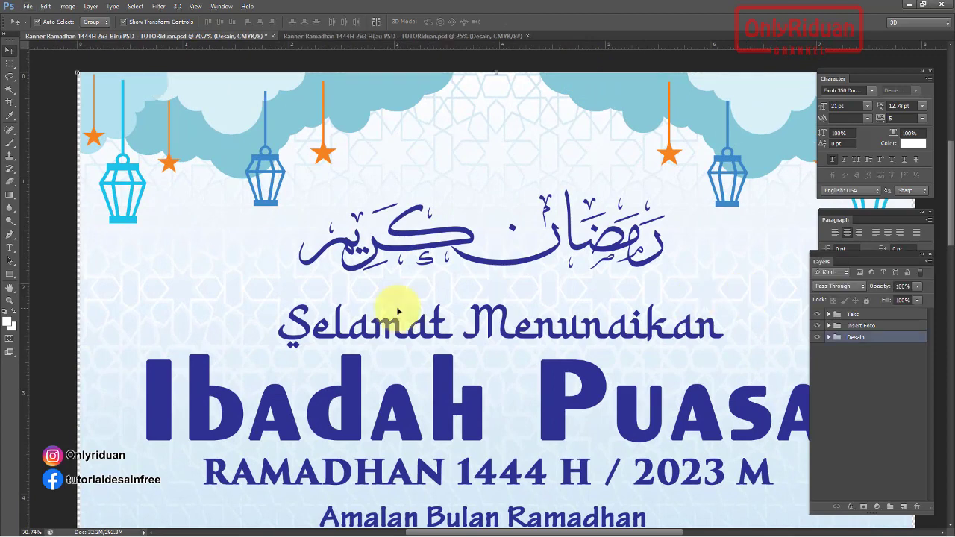
{"action": "left_click", "coordinate": [830, 338]}
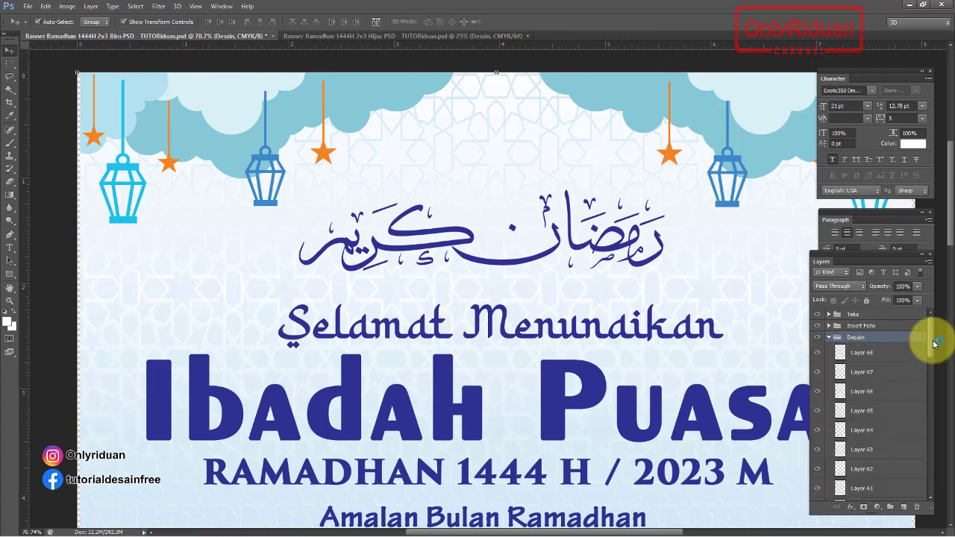
- Select Layer-40, the top-left cloud, with the Layers panel floated beside the artwork, and open the layer effects list
{"action": "left_click_drag", "start_coordinate": [931, 336], "coordinate": [925, 437]}
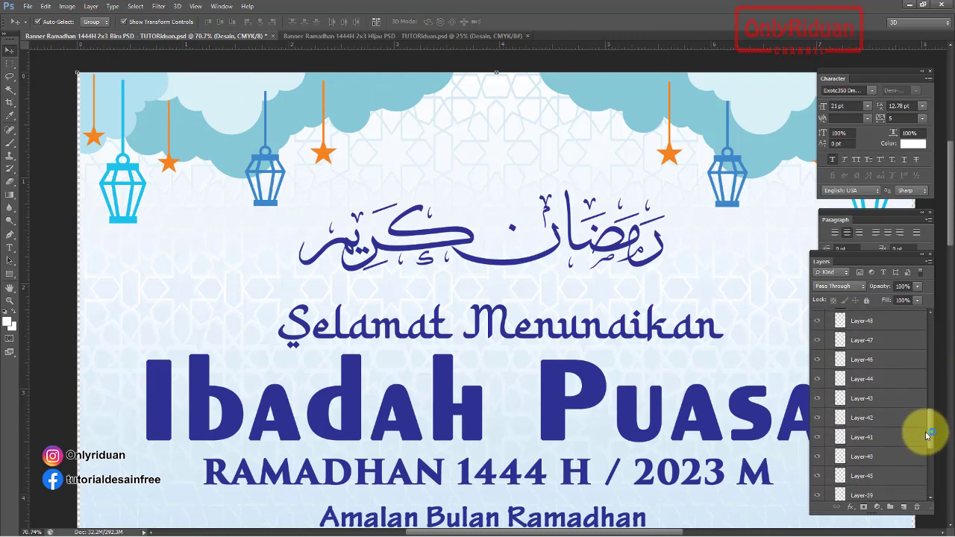
{"action": "left_click", "coordinate": [863, 432]}
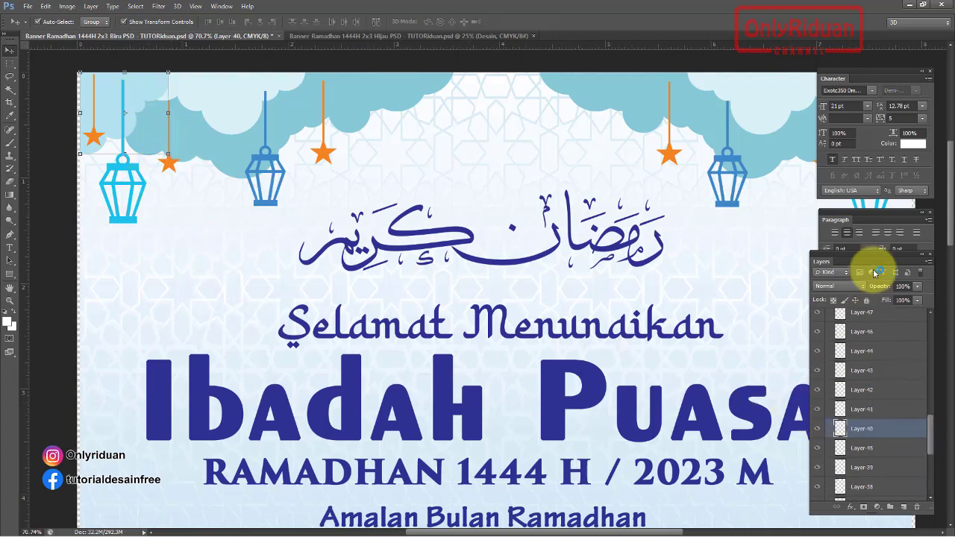
{"action": "mouse_move", "coordinate": [860, 258]}
{"action": "left_mouse_down"}
{"action": "mouse_move", "coordinate": [733, 245]}
{"action": "mouse_move", "coordinate": [668, 219]}
{"action": "mouse_move", "coordinate": [705, 216]}
{"action": "left_mouse_up"}
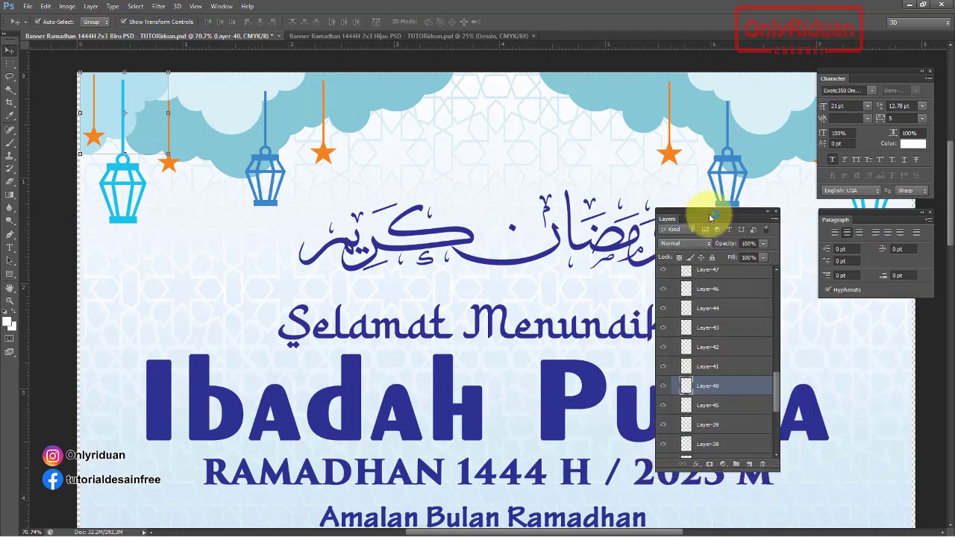
{"action": "left_click", "coordinate": [696, 466]}
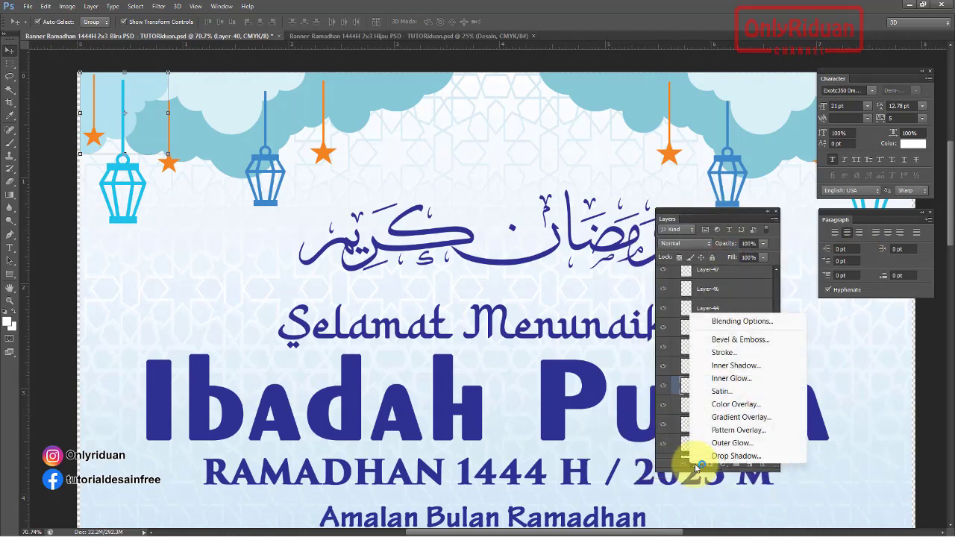
- Add a white Stroke effect to the top-left cloud layer
{"action": "left_click", "coordinate": [723, 353]}
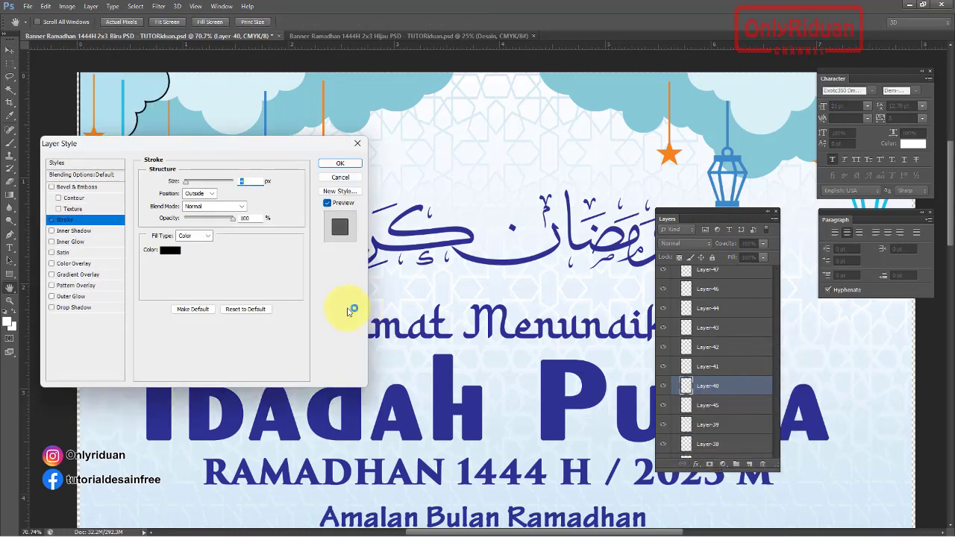
{"action": "left_click", "coordinate": [170, 250]}
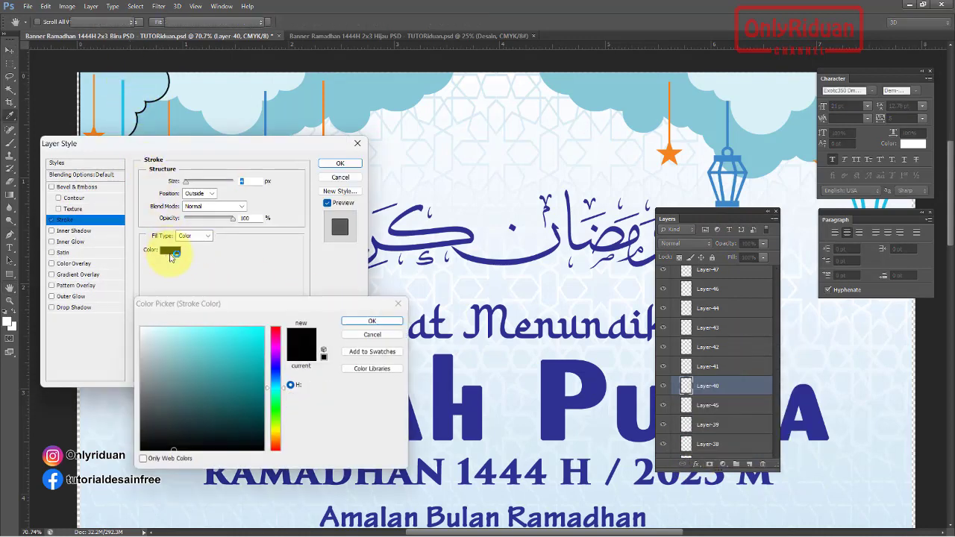
{"action": "left_click_drag", "start_coordinate": [185, 353], "coordinate": [134, 321]}
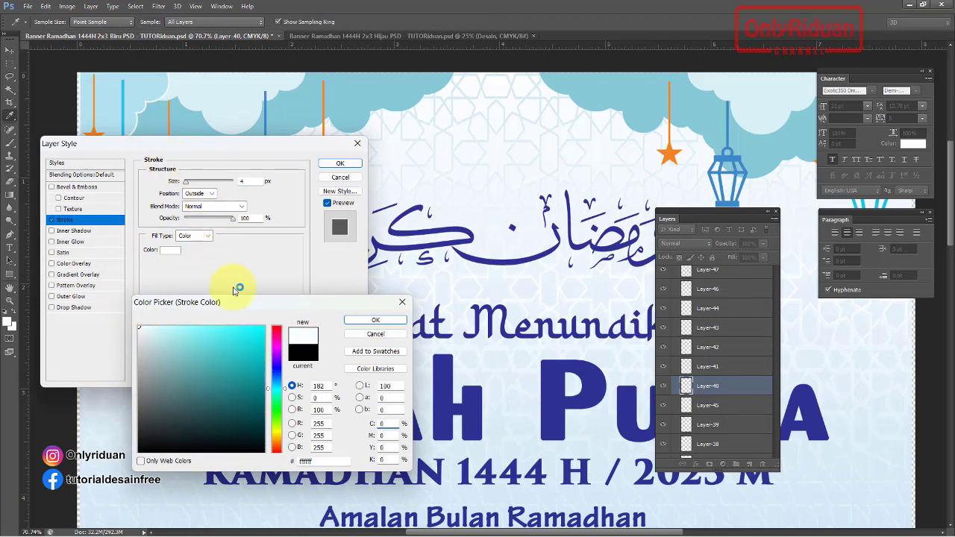
{"action": "left_click", "coordinate": [374, 319]}
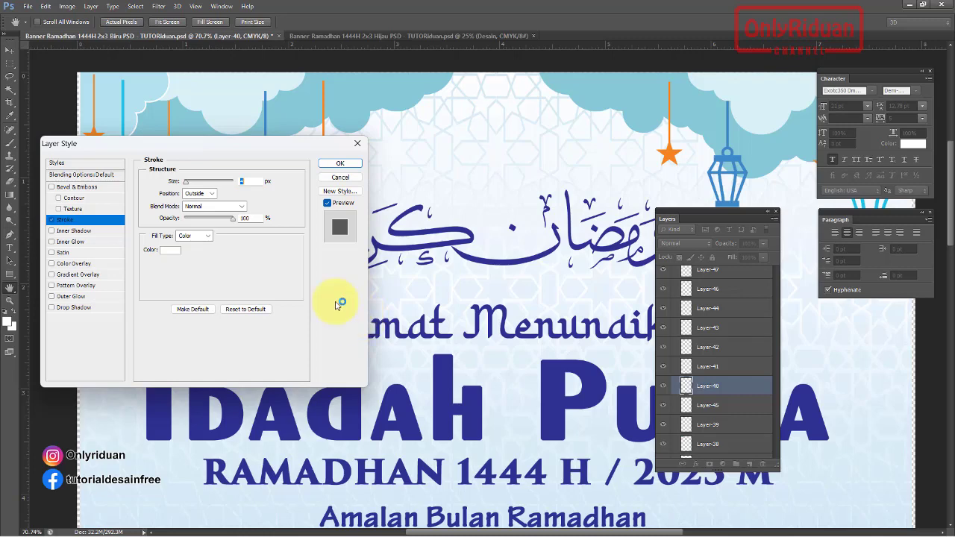
{"action": "left_click", "coordinate": [333, 164]}
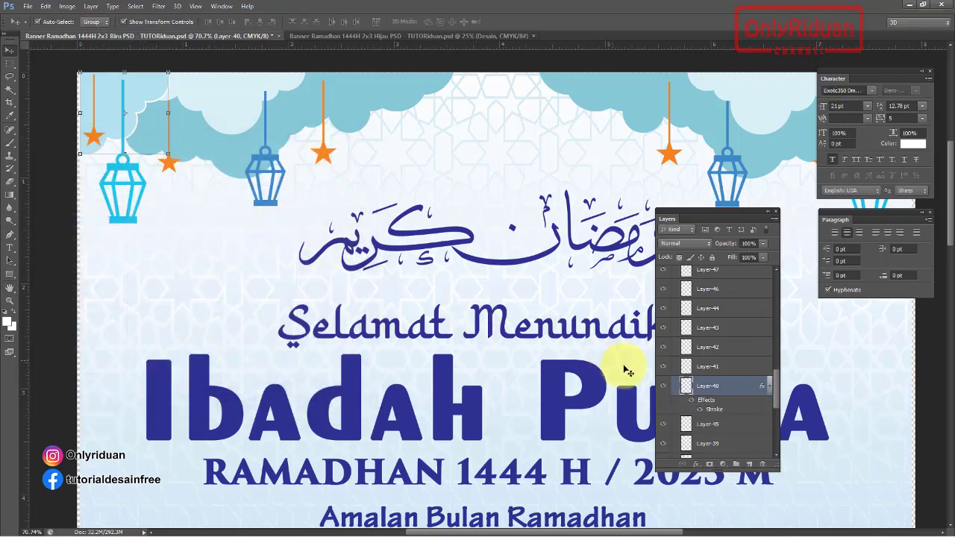
- Add a Normal-mode drop shadow with a larger size to the cloud
{"action": "left_click", "coordinate": [697, 464]}
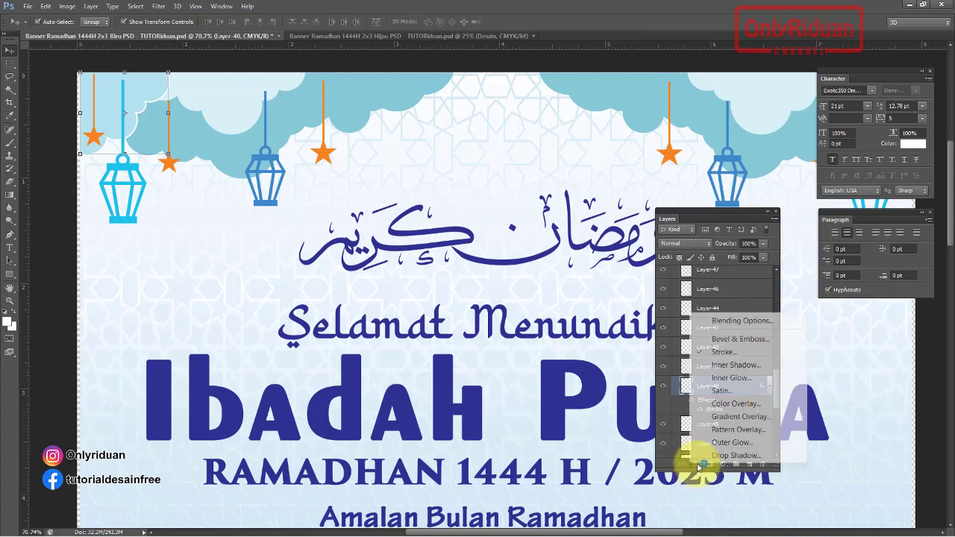
{"action": "left_click", "coordinate": [717, 455]}
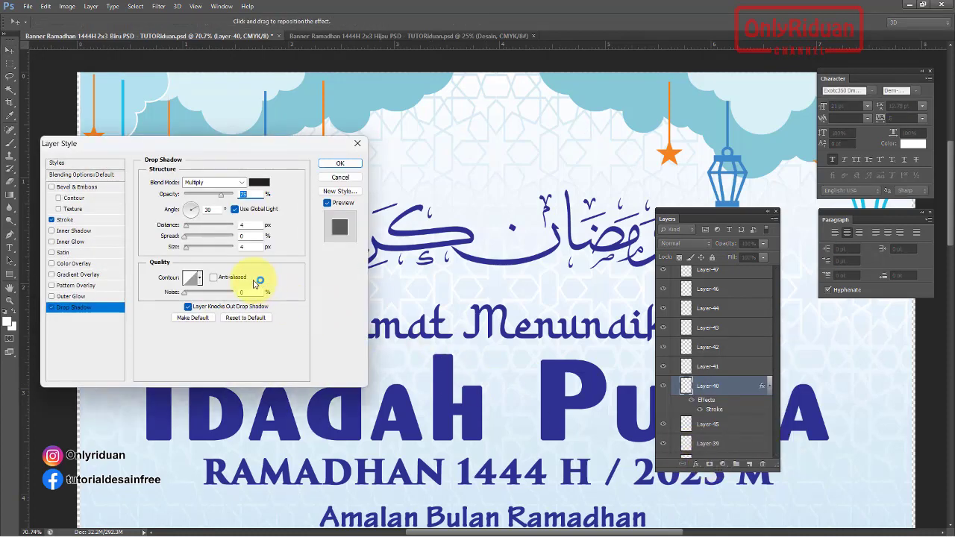
{"action": "left_click", "coordinate": [241, 194]}
{"action": "left_click", "coordinate": [243, 183]}
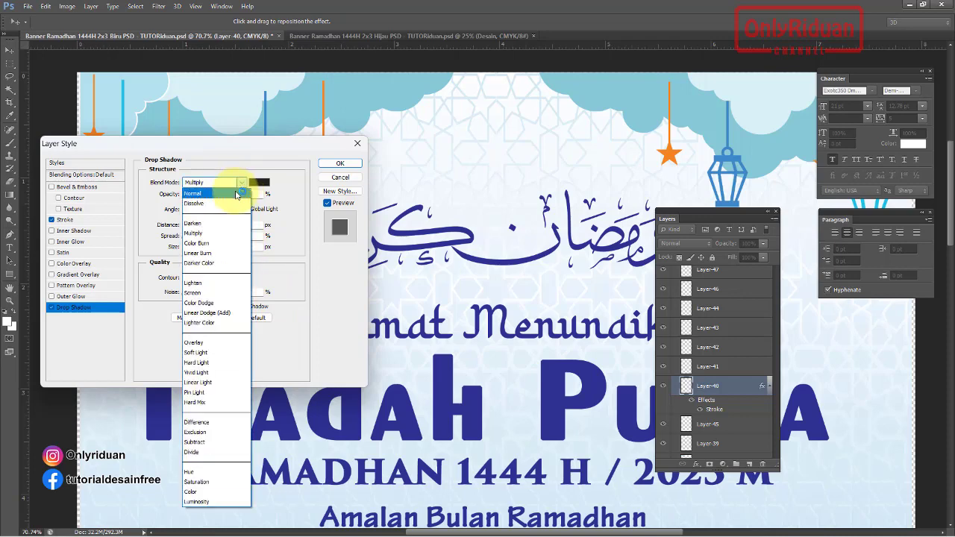
{"action": "left_click", "coordinate": [241, 184]}
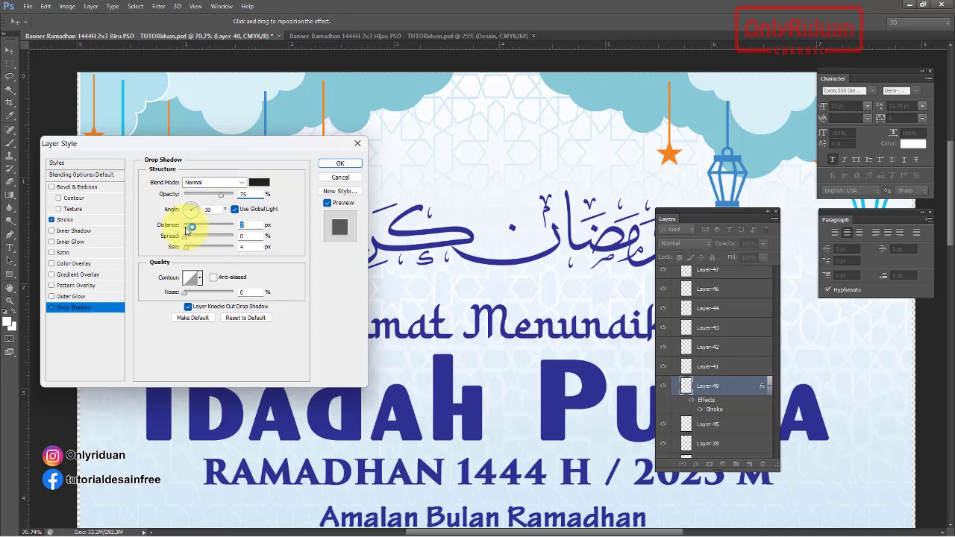
{"action": "left_click_drag", "start_coordinate": [190, 254], "coordinate": [199, 254]}
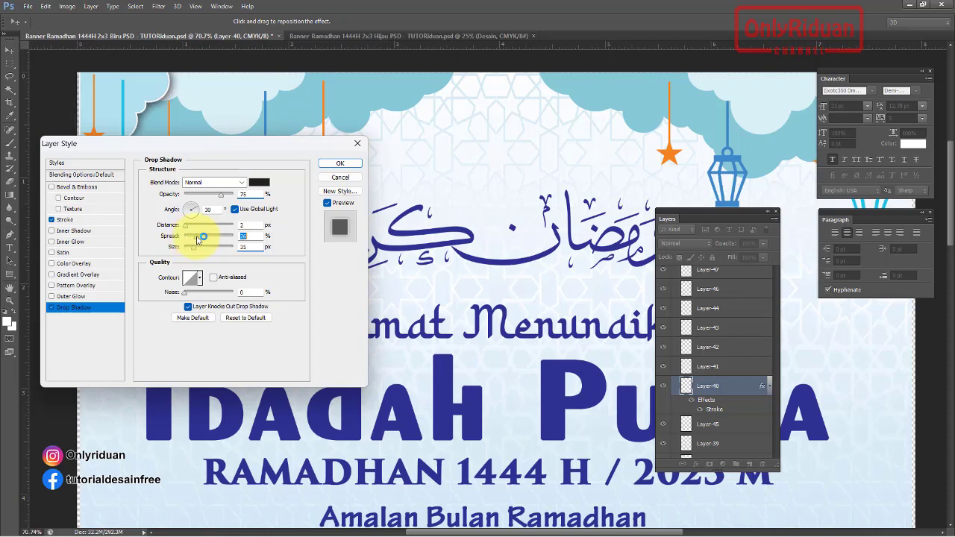
{"action": "left_click", "coordinate": [337, 167]}
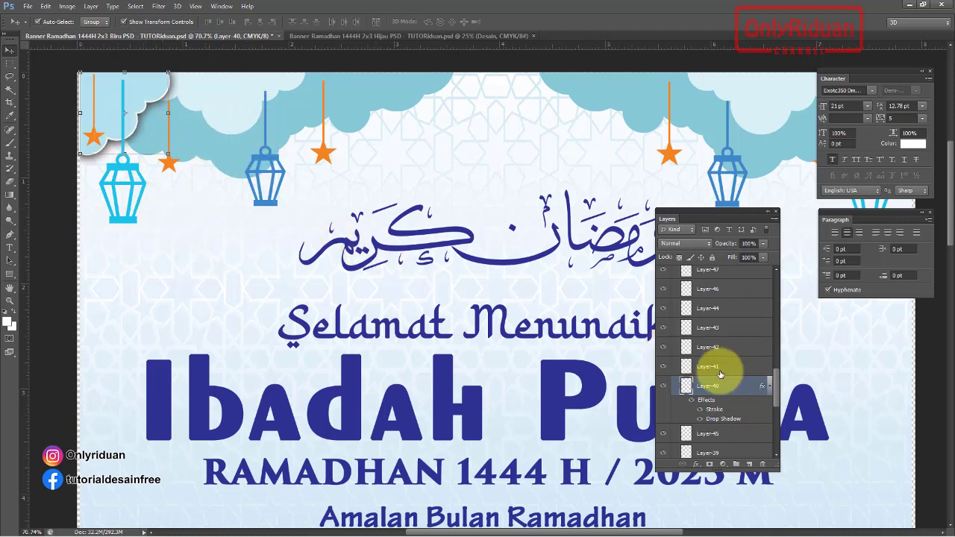
- Copy Layer-40's layer style and paste it onto Layer-45
{"action": "left_click", "coordinate": [780, 382]}
{"action": "left_click_drag", "start_coordinate": [777, 382], "coordinate": [781, 396]}
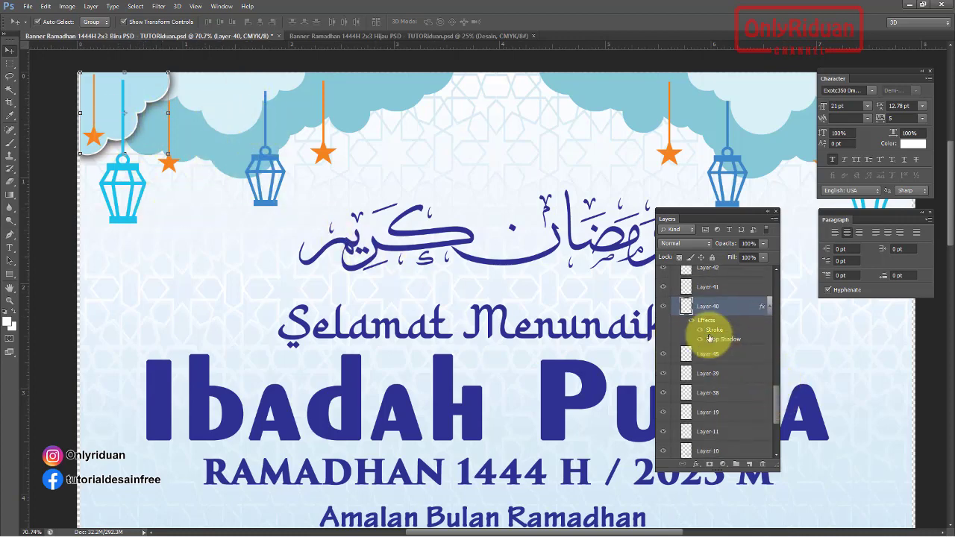
{"action": "right_click", "coordinate": [718, 325]}
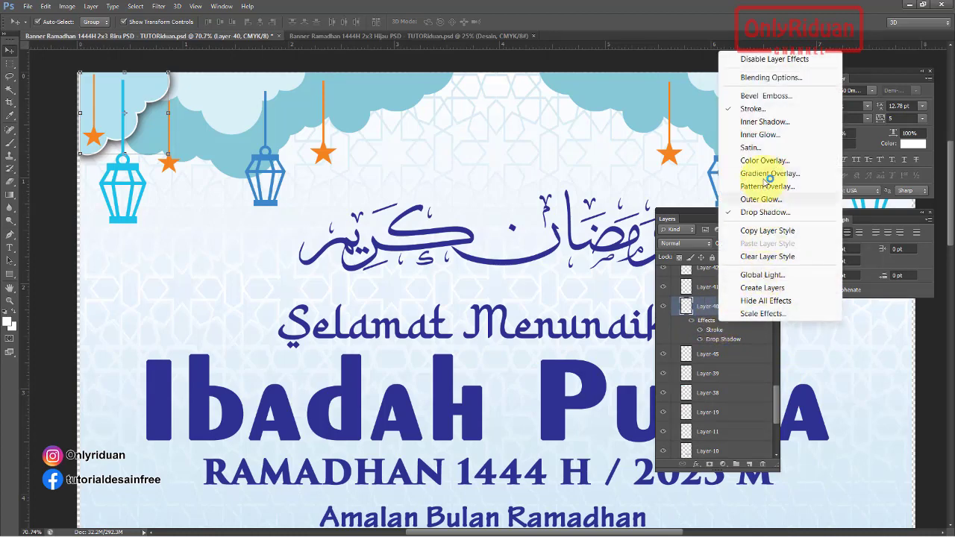
{"action": "left_click", "coordinate": [758, 231]}
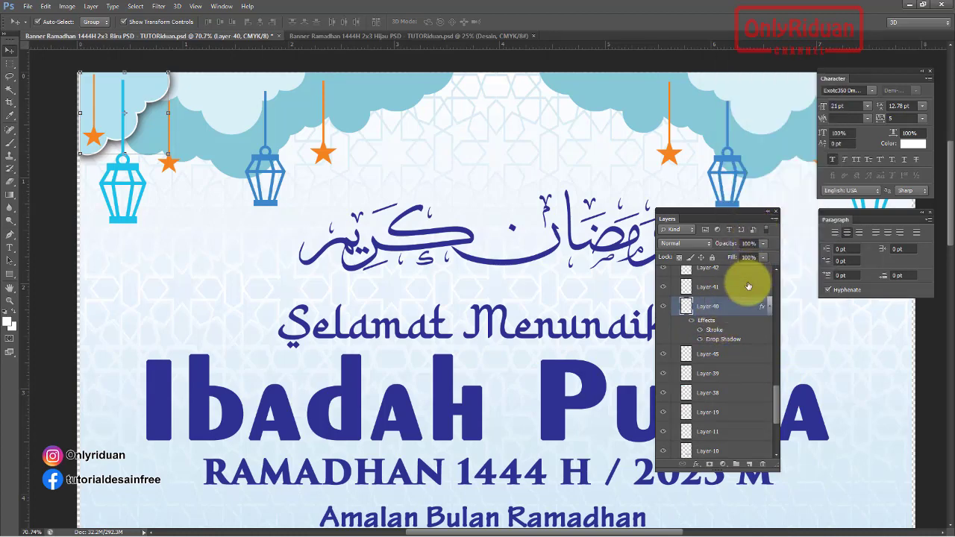
{"action": "left_click", "coordinate": [722, 359]}
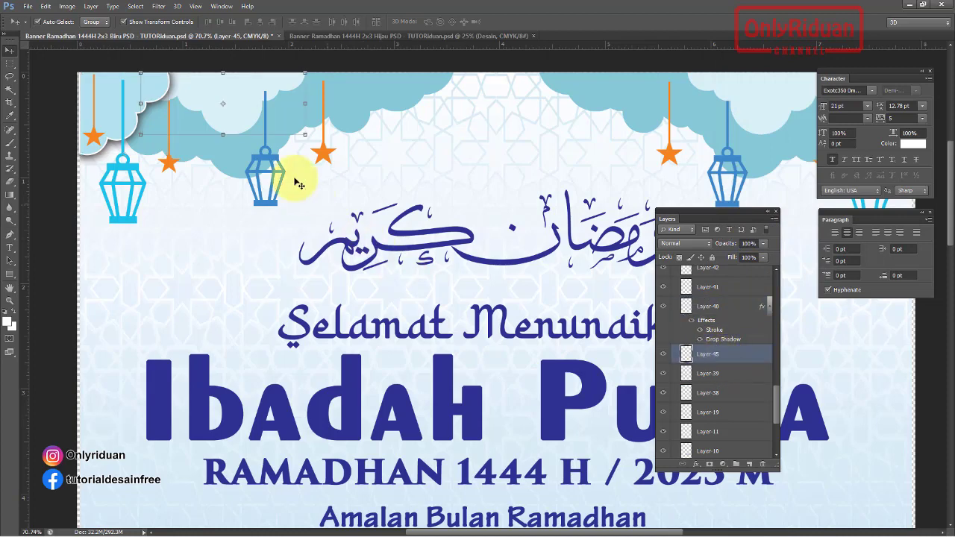
{"action": "right_click", "coordinate": [724, 356]}
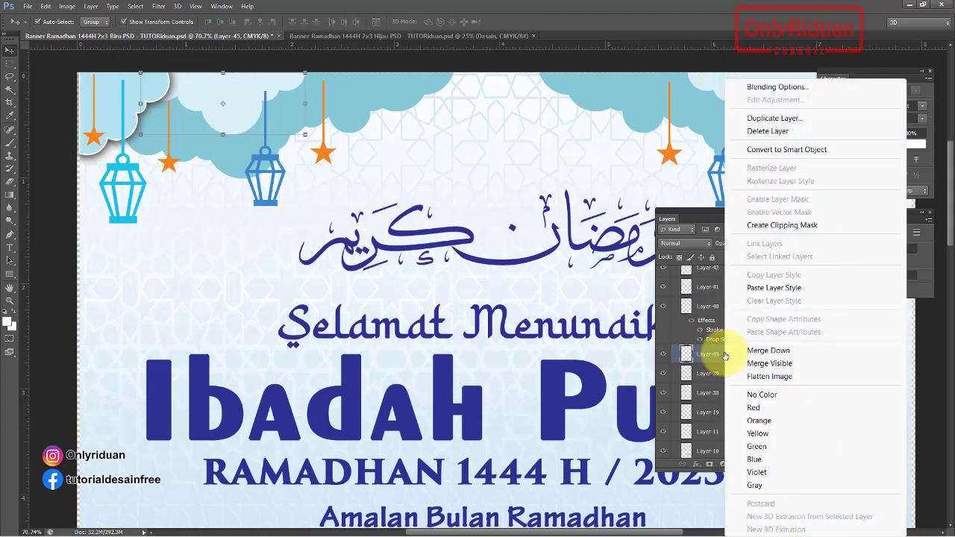
{"action": "left_click", "coordinate": [771, 290]}
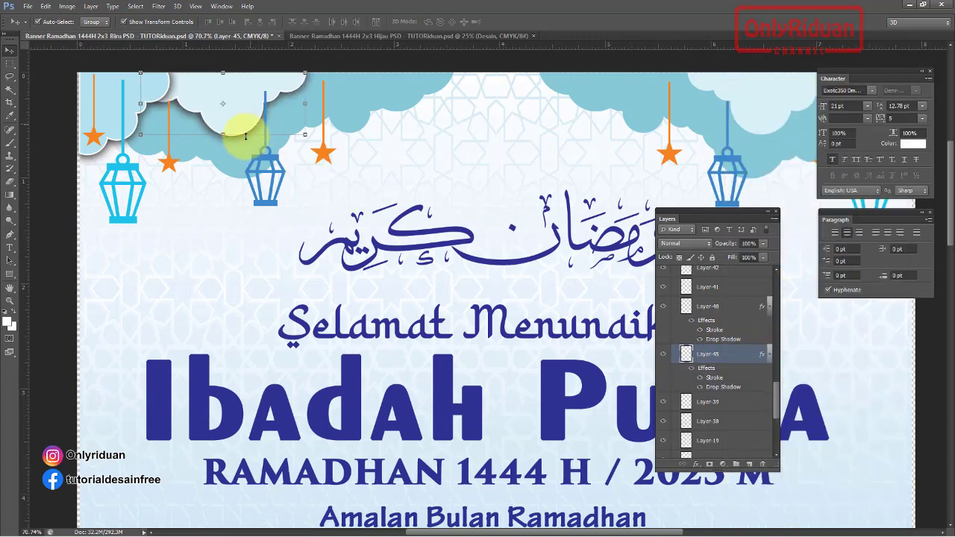
- Paste the same stroke and shadow style onto Layer-39 and Layer-38, then select Layer-47
{"action": "left_click", "coordinate": [713, 407]}
{"action": "right_click", "coordinate": [713, 407]}
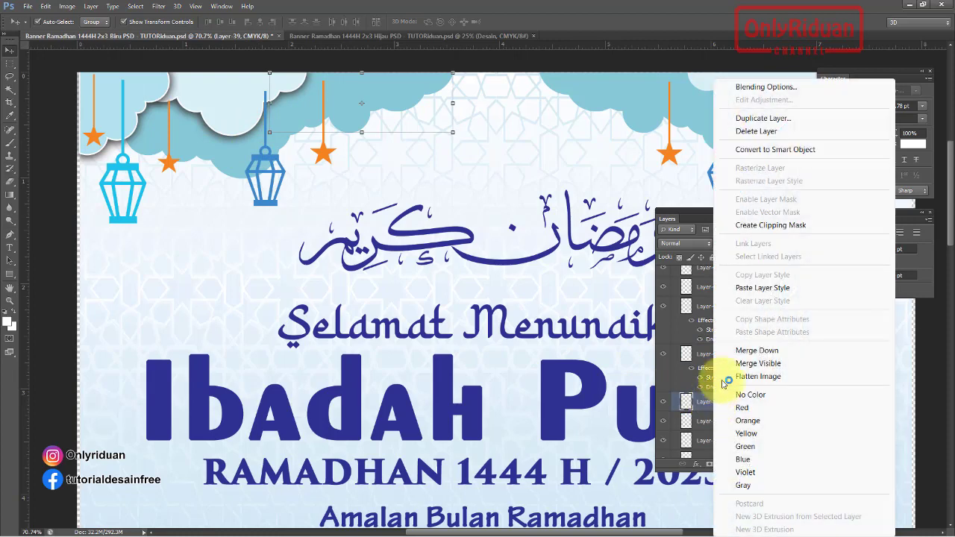
{"action": "left_click", "coordinate": [764, 291]}
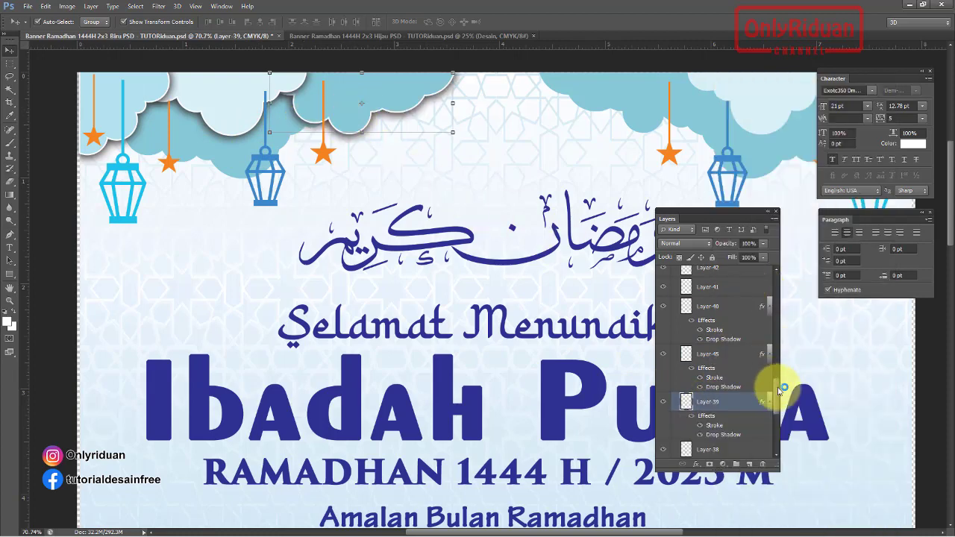
{"action": "scroll", "coordinate": [779, 391], "scroll_direction": "down", "scroll_amount": 3}
{"action": "left_click", "coordinate": [720, 379]}
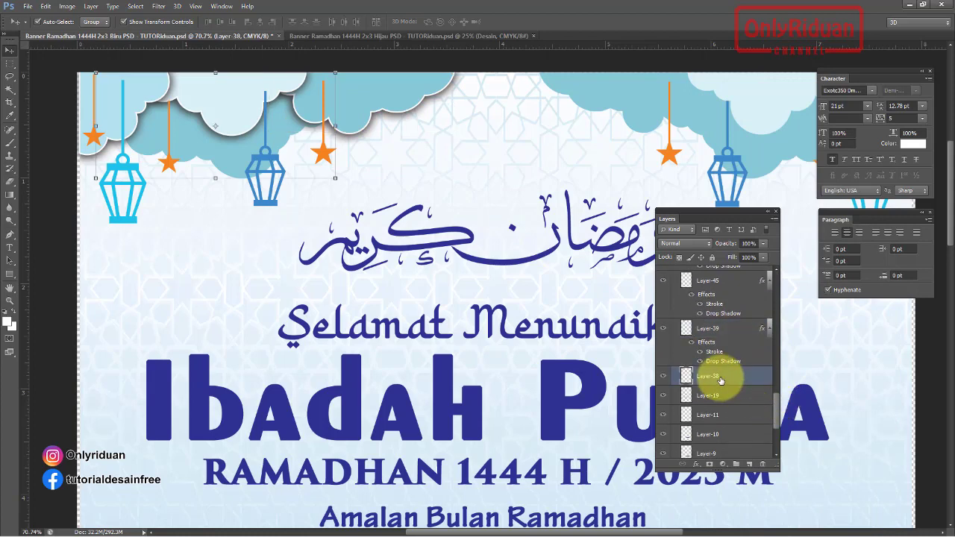
{"action": "right_click", "coordinate": [721, 379]}
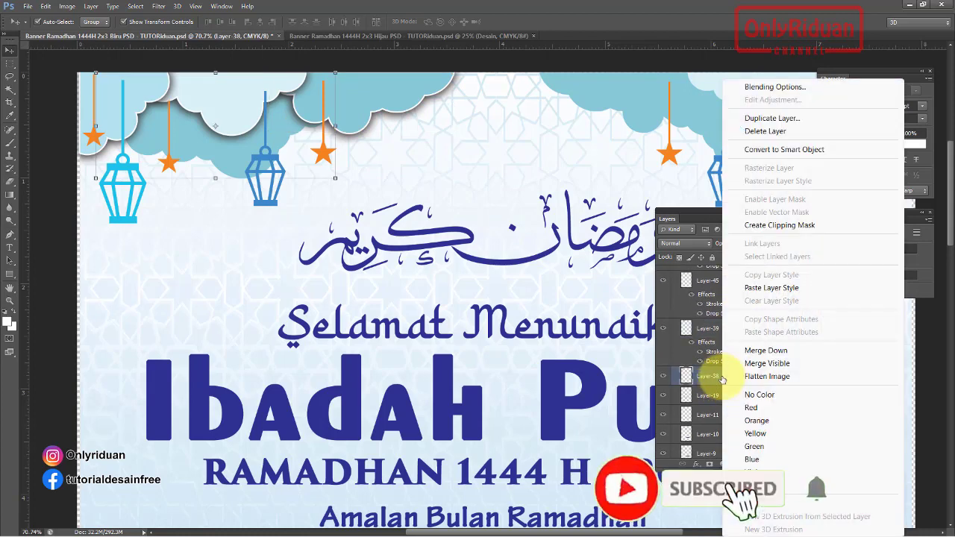
{"action": "left_click", "coordinate": [758, 288]}
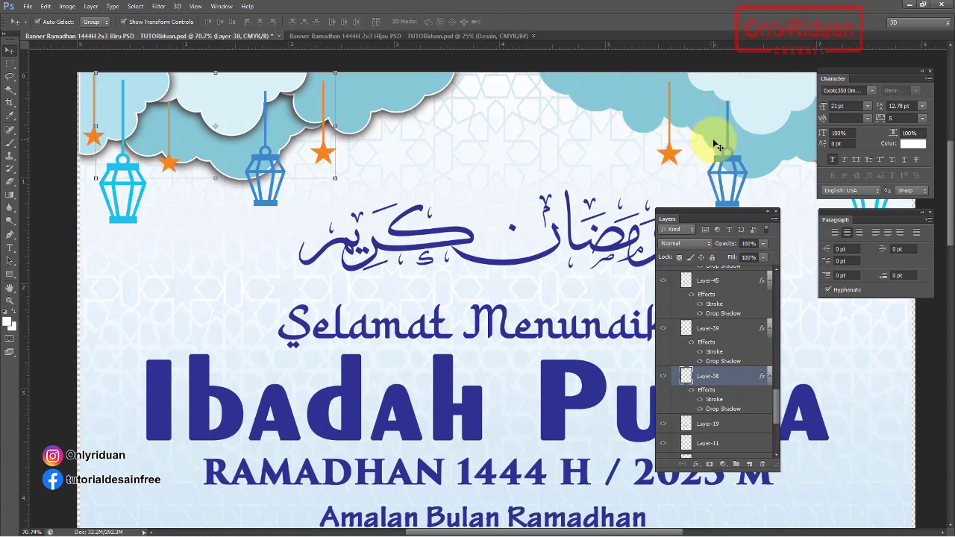
{"action": "scroll", "coordinate": [710, 422], "scroll_direction": "up", "scroll_amount": 5}
{"action": "left_click", "coordinate": [710, 399]}
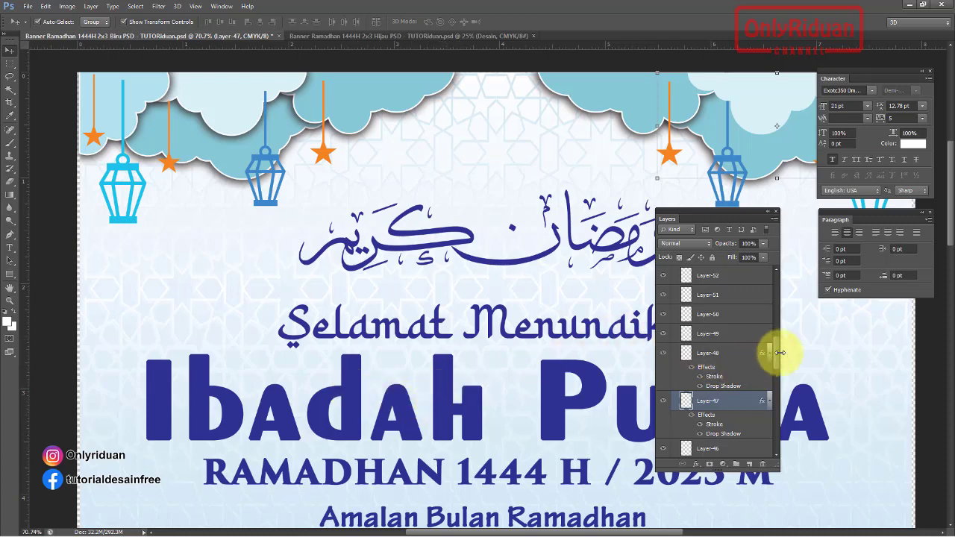
{"action": "mouse_move", "coordinate": [773, 353]}
{"action": "left_mouse_down"}
{"action": "mouse_move", "coordinate": [783, 348]}
{"action": "mouse_move", "coordinate": [772, 315]}
{"action": "mouse_move", "coordinate": [786, 287]}
{"action": "left_mouse_up"}
- Collapse Desain, select the Ibadah Puasa title layer in Teks, and give it a white stroke
{"action": "left_click", "coordinate": [676, 296]}
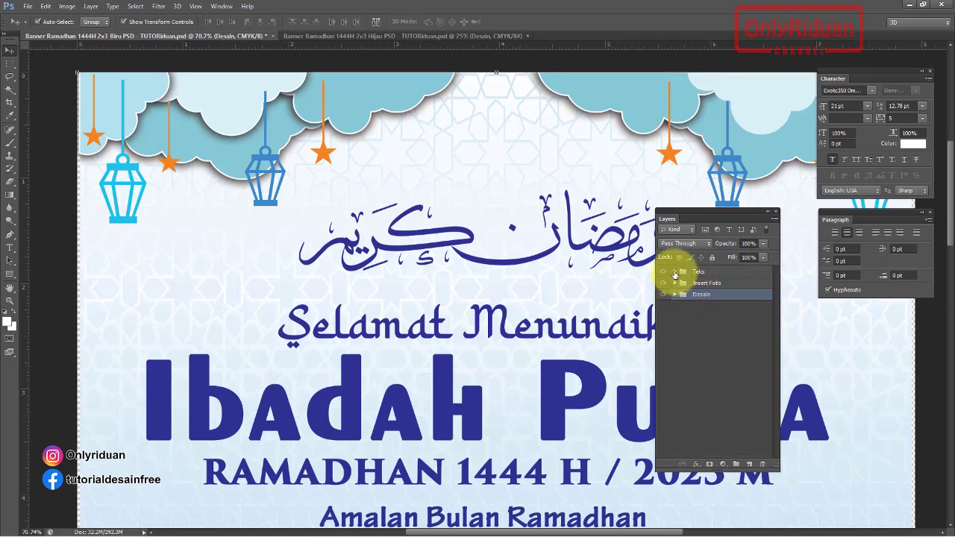
{"action": "left_click", "coordinate": [674, 272]}
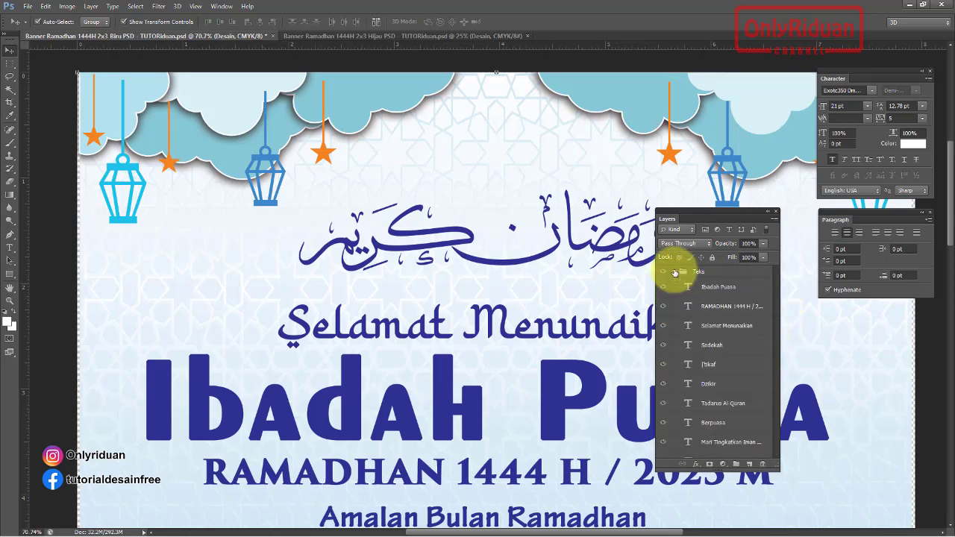
{"action": "left_click", "coordinate": [718, 288]}
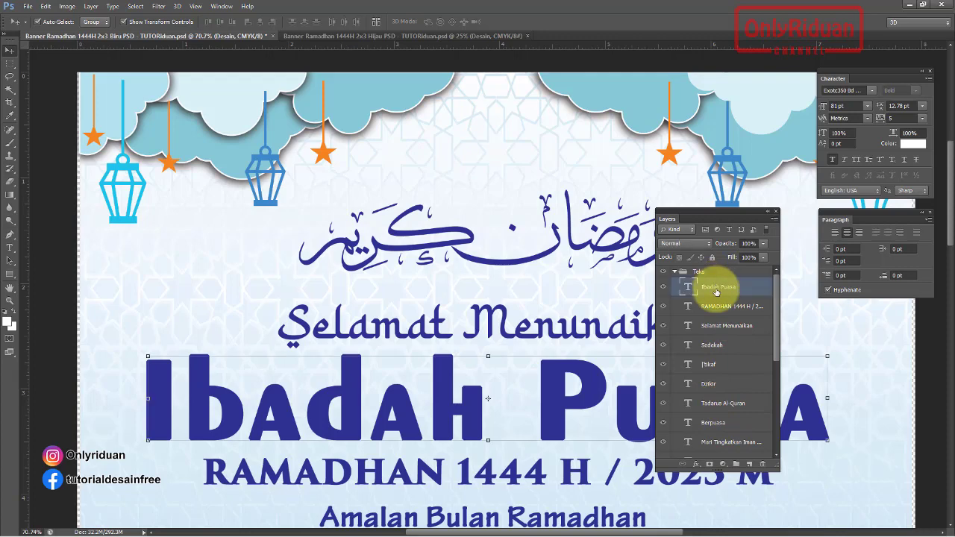
{"action": "left_click", "coordinate": [695, 464]}
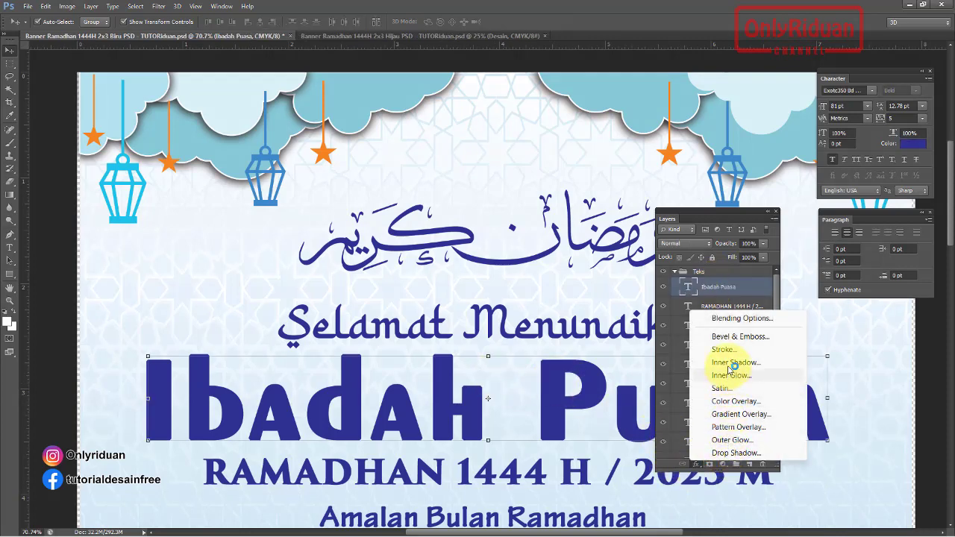
{"action": "left_click", "coordinate": [731, 349]}
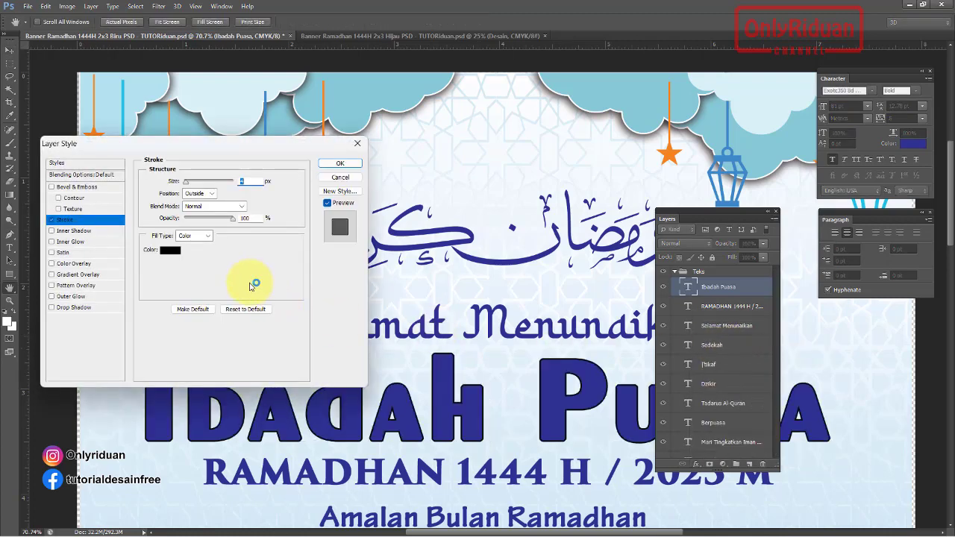
{"action": "left_click", "coordinate": [169, 251]}
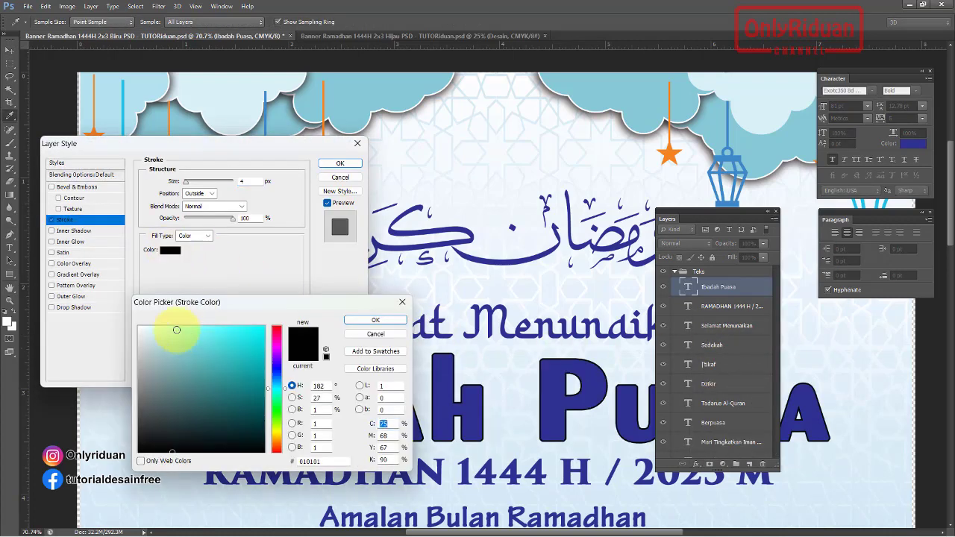
{"action": "left_click_drag", "start_coordinate": [177, 330], "coordinate": [139, 327]}
{"action": "left_click", "coordinate": [378, 320]}
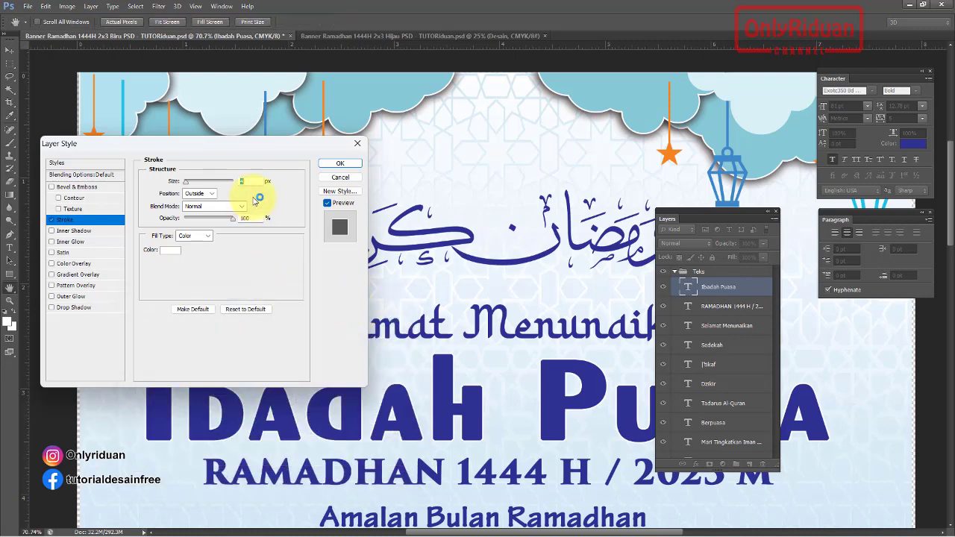
- Thicken the title's stroke and add a drop shadow: spread 35%, size 40, angle 138°
{"action": "key", "text": "Up"}
{"action": "key", "text": "Up"}
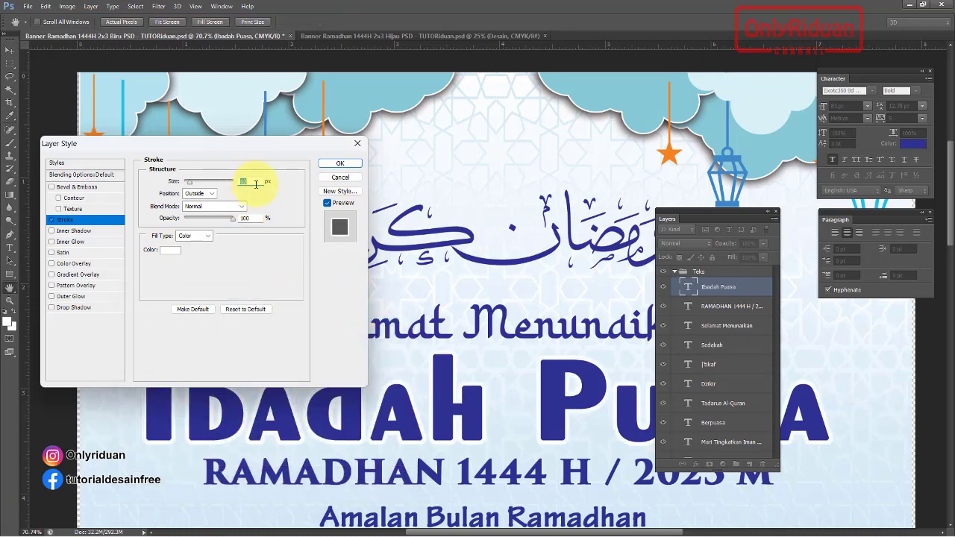
{"action": "left_click", "coordinate": [66, 309]}
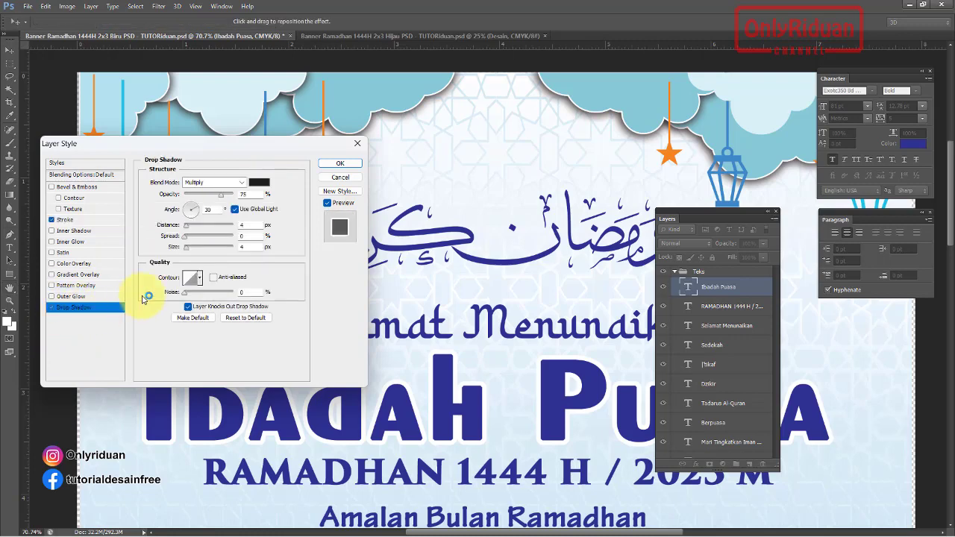
{"action": "left_click_drag", "start_coordinate": [195, 250], "coordinate": [195, 252]}
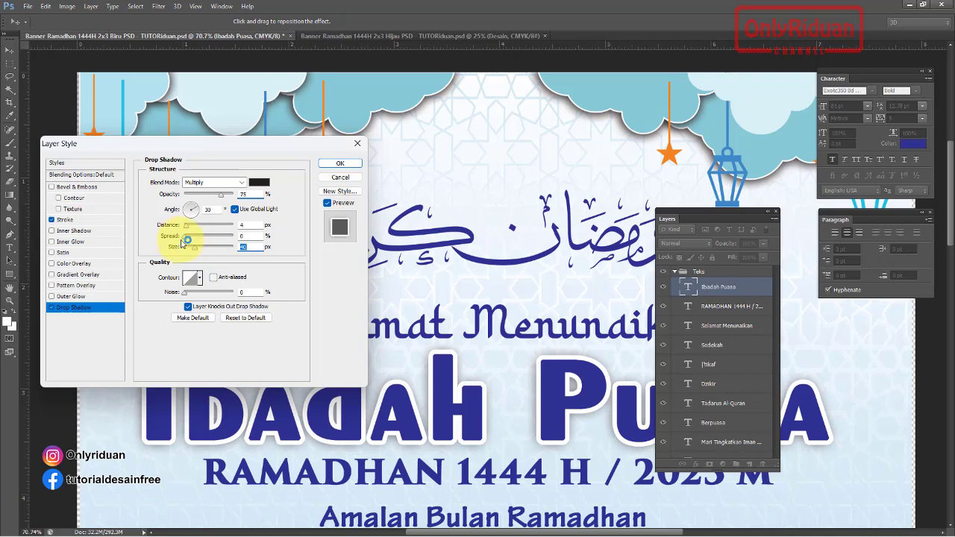
{"action": "left_click_drag", "start_coordinate": [194, 239], "coordinate": [205, 231]}
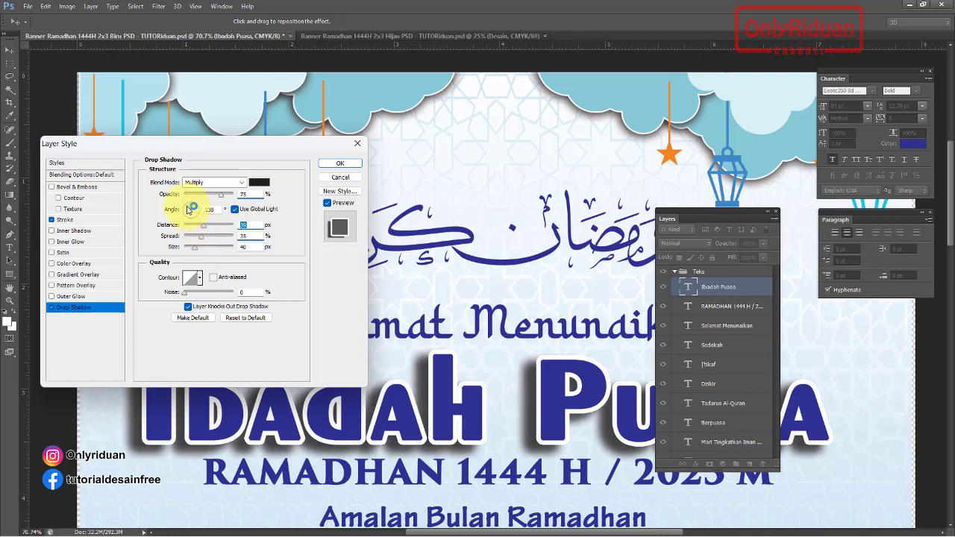
{"action": "left_click_drag", "start_coordinate": [190, 210], "coordinate": [215, 230]}
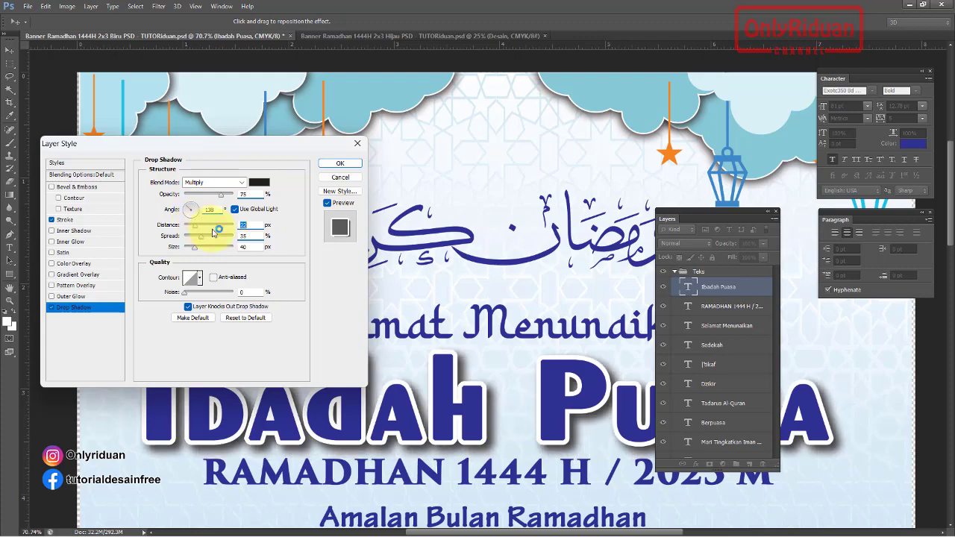
{"action": "left_click", "coordinate": [336, 163]}
- Collapse the Teks group and expand the Insert Foto group
{"action": "scroll", "coordinate": [356, 200], "scroll_direction": "down", "scroll_amount": 2}
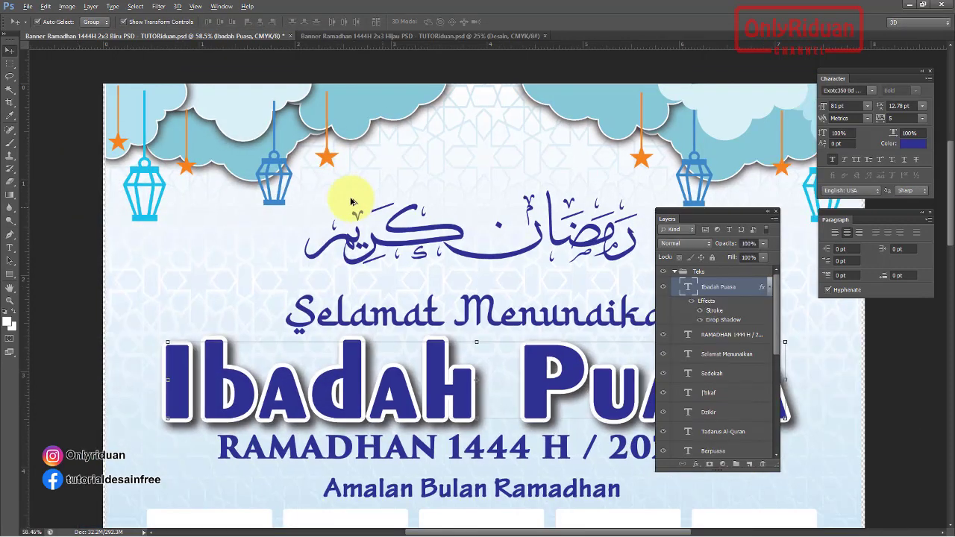
{"action": "scroll", "coordinate": [358, 211], "scroll_direction": "down", "scroll_amount": 1}
{"action": "scroll", "coordinate": [402, 247], "scroll_direction": "down", "scroll_amount": 3}
{"action": "scroll", "coordinate": [518, 241], "scroll_direction": "up", "scroll_amount": 1}
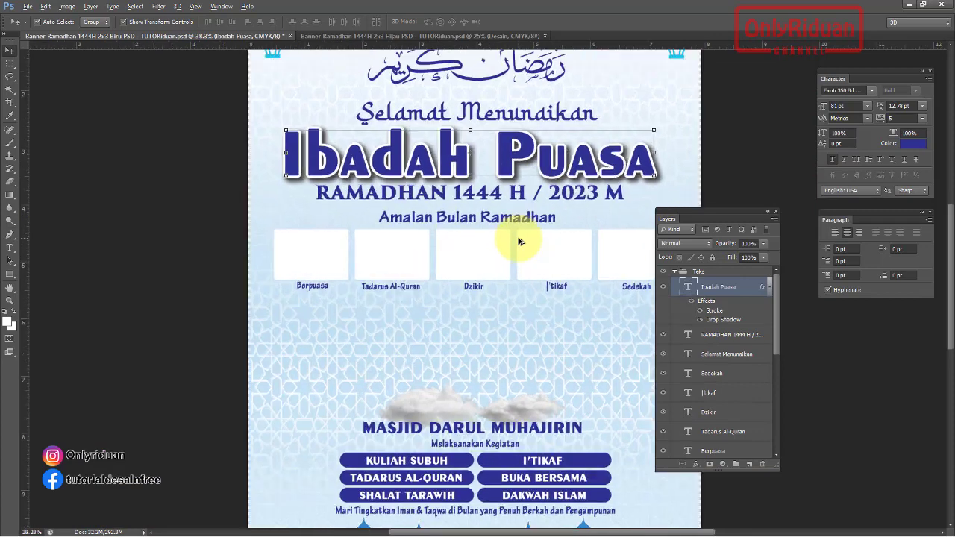
{"action": "left_click", "coordinate": [675, 273]}
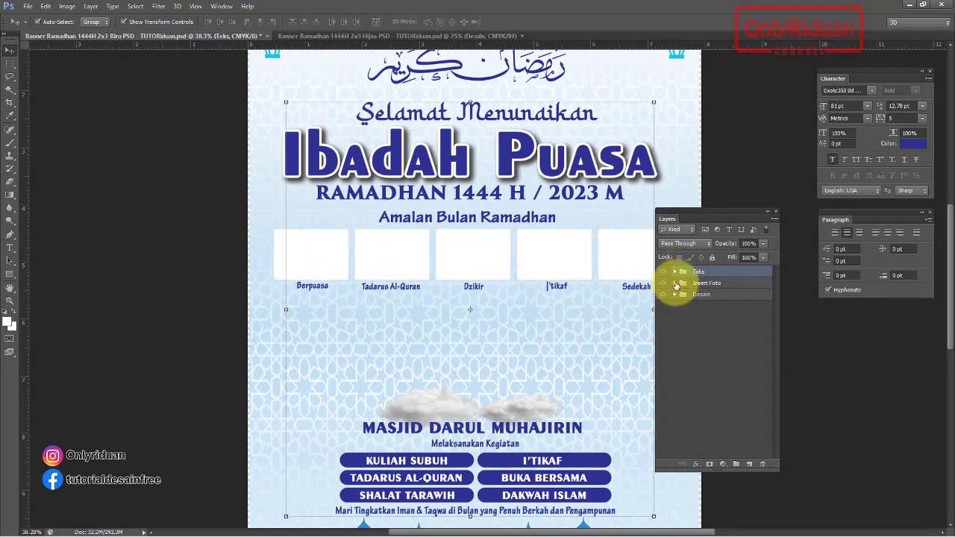
{"action": "left_click", "coordinate": [675, 284]}
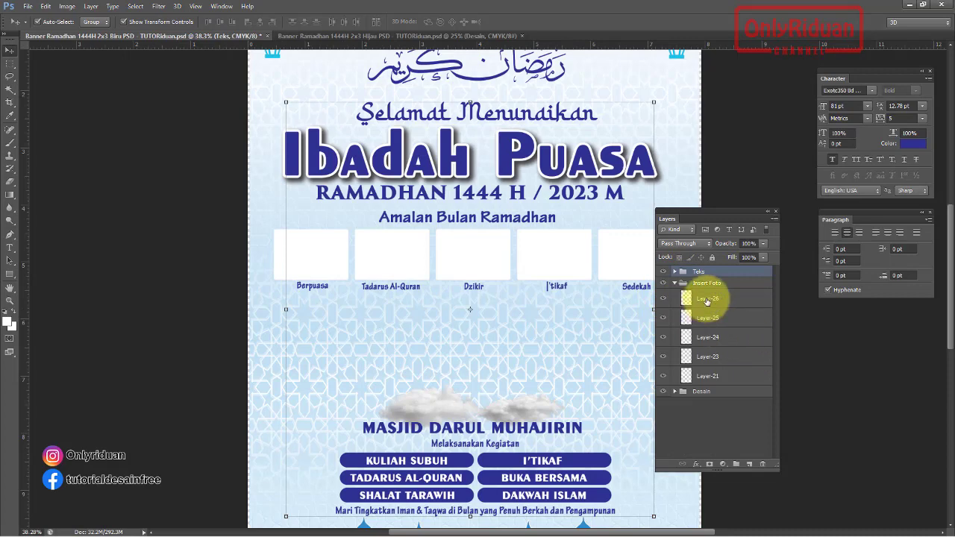
- Check each photo-frame layer in turn, ending on the Berpuasa frame, Layer-21
{"action": "left_click", "coordinate": [706, 300]}
{"action": "left_click", "coordinate": [705, 317]}
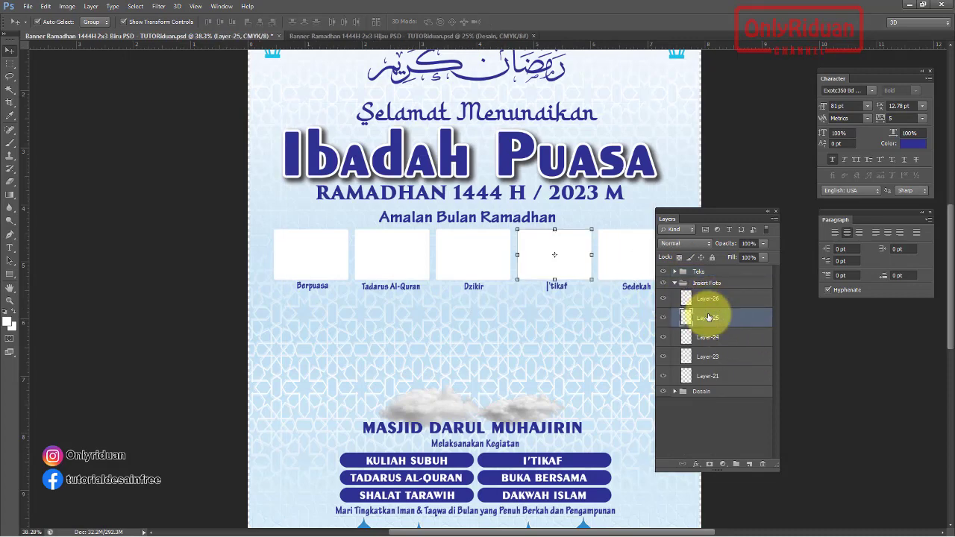
{"action": "left_click", "coordinate": [709, 338]}
{"action": "left_click", "coordinate": [707, 357]}
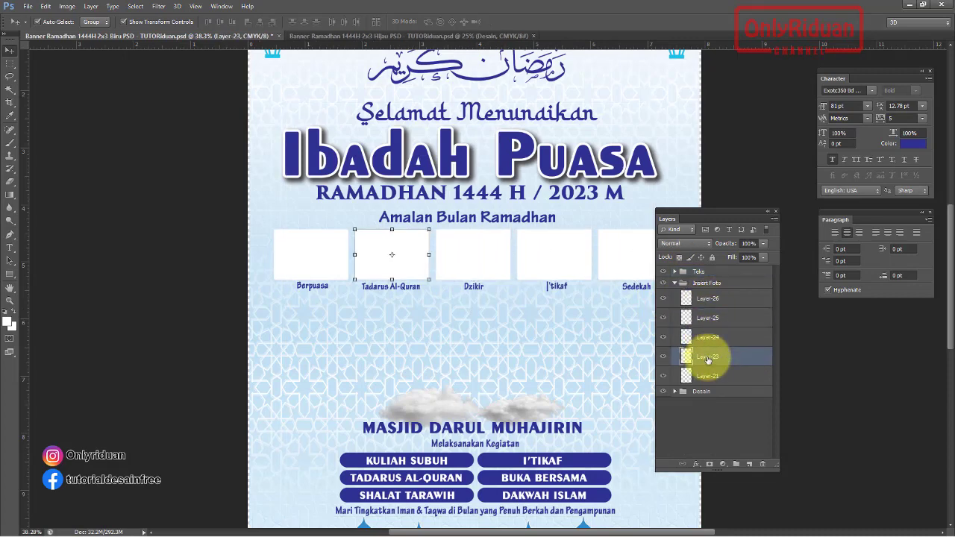
{"action": "left_click", "coordinate": [709, 375]}
{"action": "left_click", "coordinate": [713, 300]}
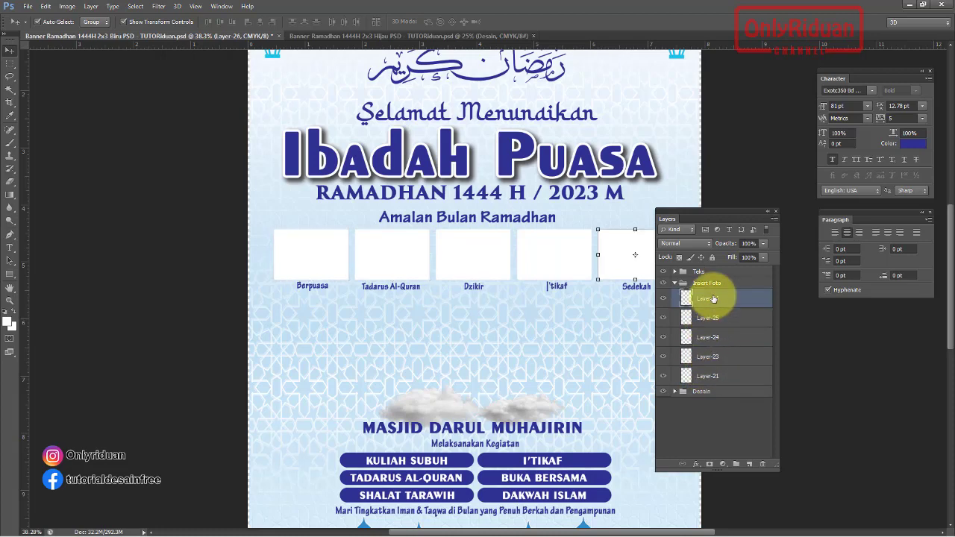
{"action": "left_click", "coordinate": [709, 376]}
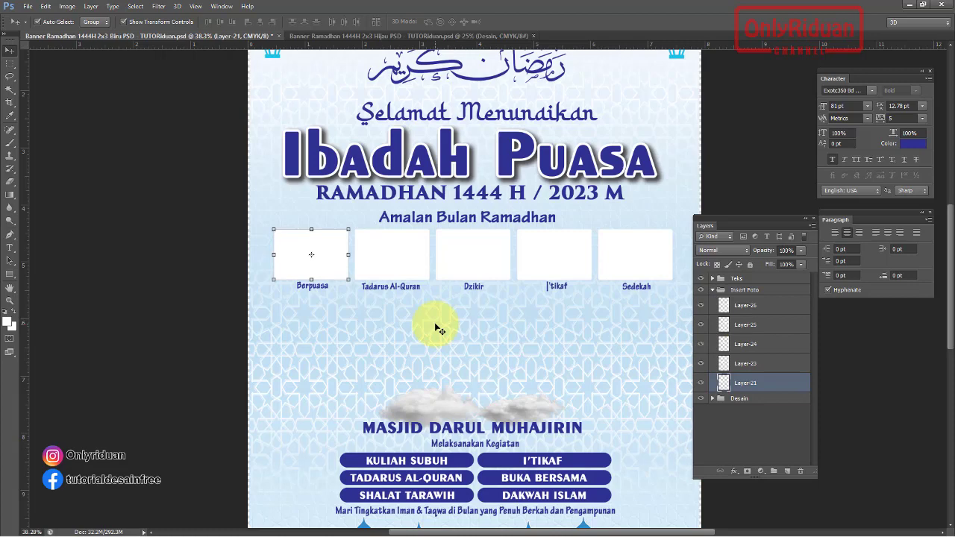
- Place photo 1 into the banner, browsing files as large thumbnails
{"action": "left_click", "coordinate": [28, 6]}
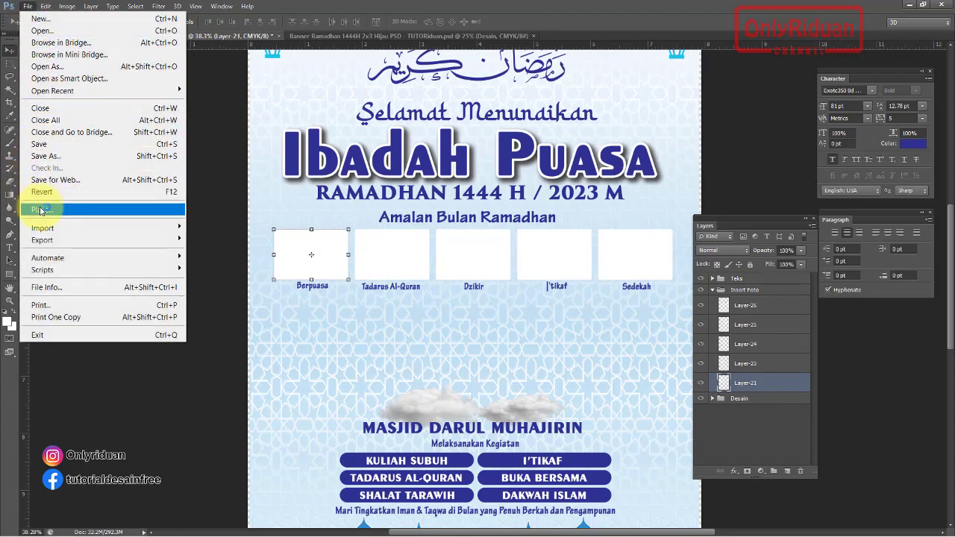
{"action": "left_click", "coordinate": [39, 210]}
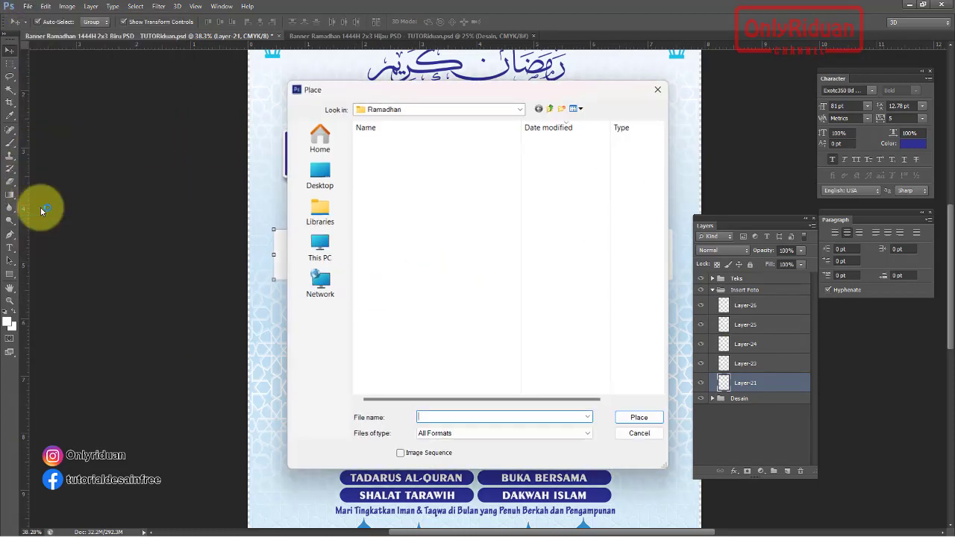
{"action": "left_click", "coordinate": [577, 108]}
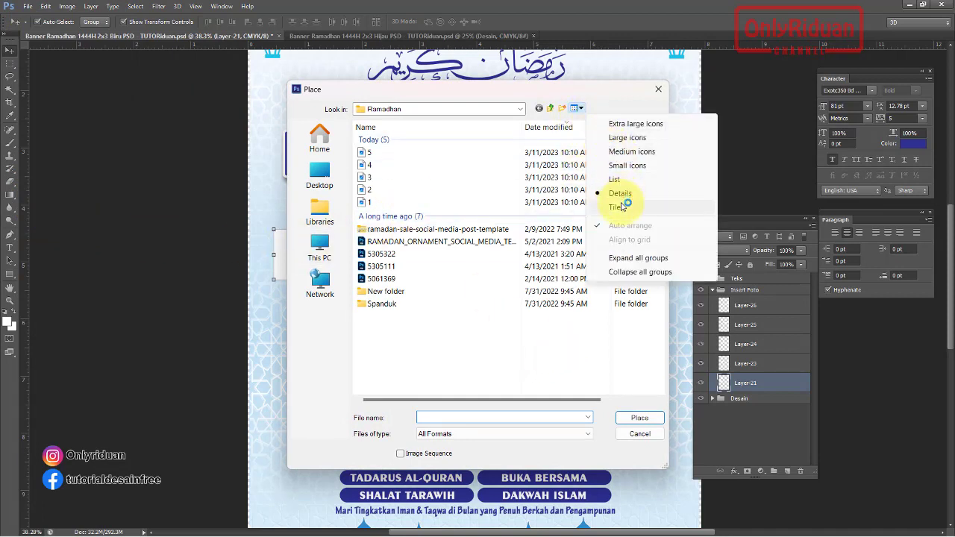
{"action": "left_click", "coordinate": [627, 138]}
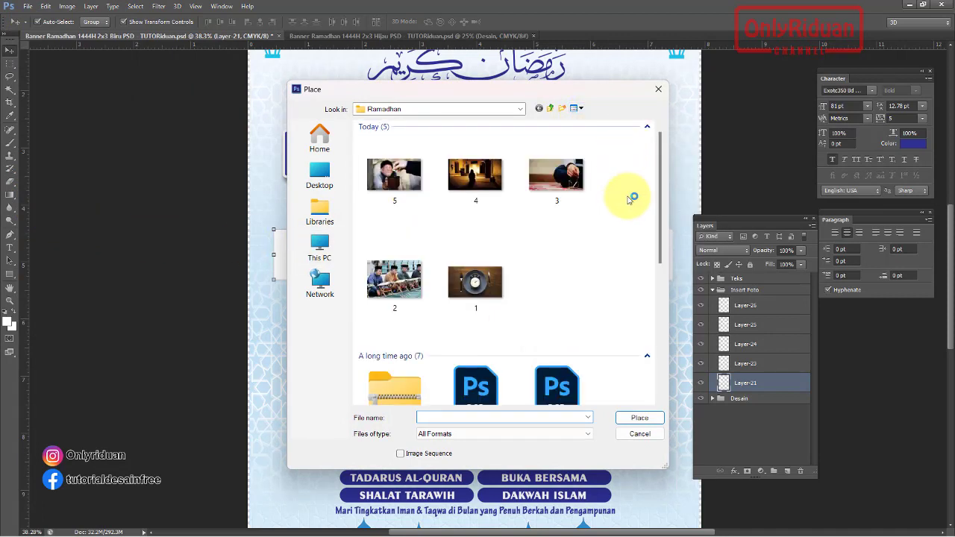
{"action": "left_click", "coordinate": [508, 272]}
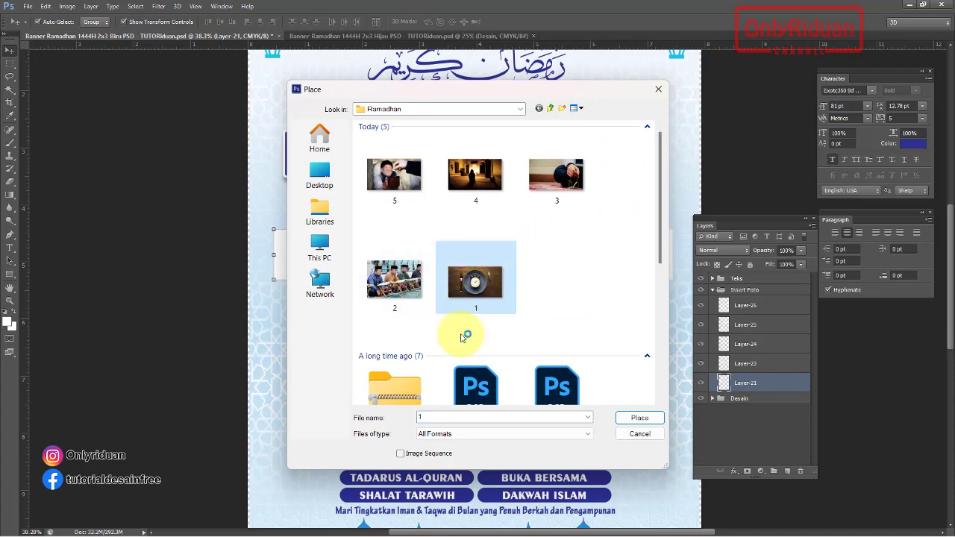
{"action": "left_click", "coordinate": [631, 419]}
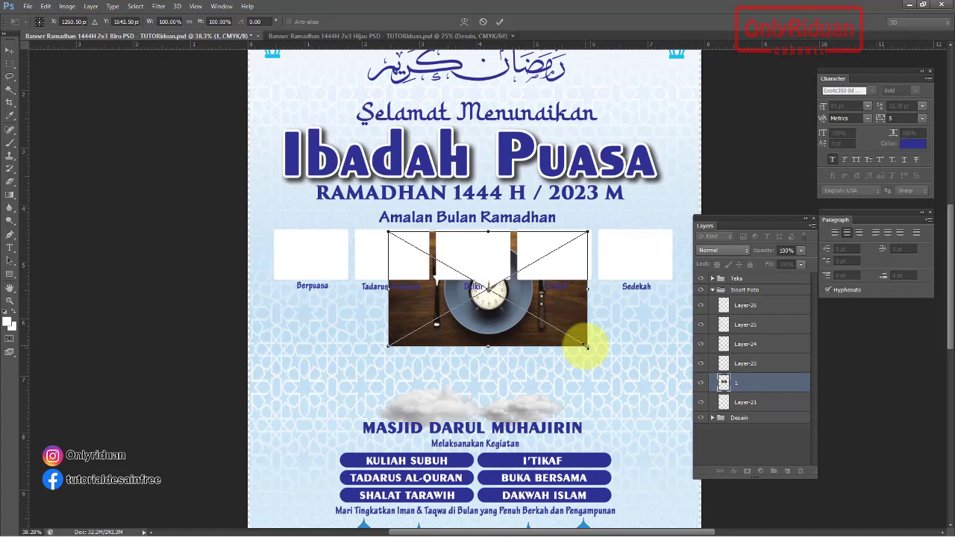
- Scale photo 1 over the Berpuasa box, commit, and clip it to that frame
{"action": "mouse_move", "coordinate": [587, 346]}
{"action": "left_mouse_down"}
{"action": "mouse_move", "coordinate": [471, 277]}
{"action": "mouse_move", "coordinate": [483, 285]}
{"action": "mouse_move", "coordinate": [327, 284]}
{"action": "left_mouse_up"}
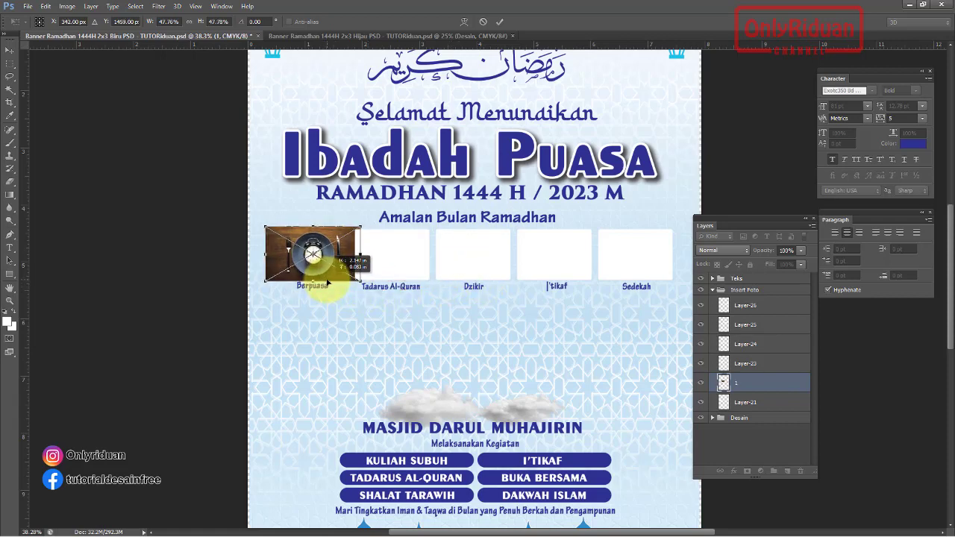
{"action": "left_click_drag", "start_coordinate": [327, 283], "coordinate": [329, 285]}
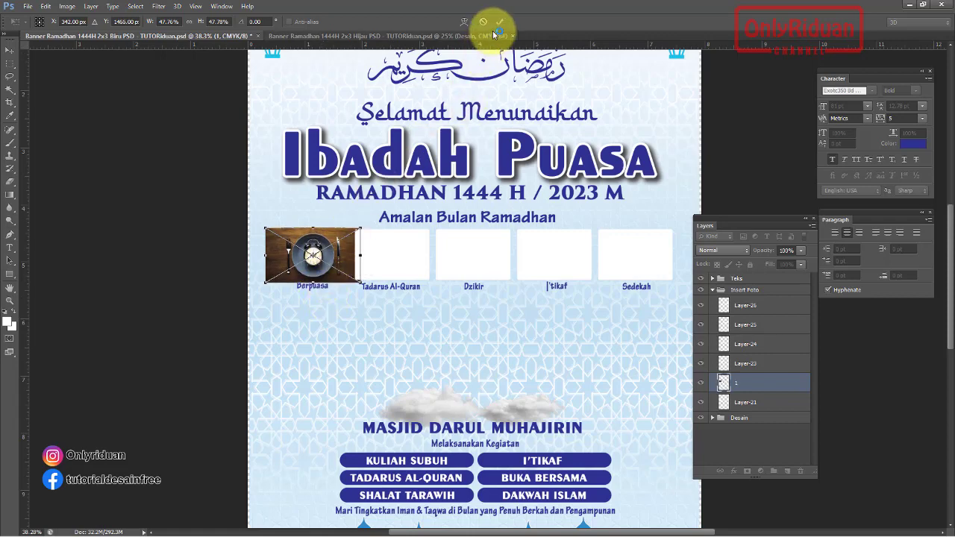
{"action": "left_click", "coordinate": [498, 24]}
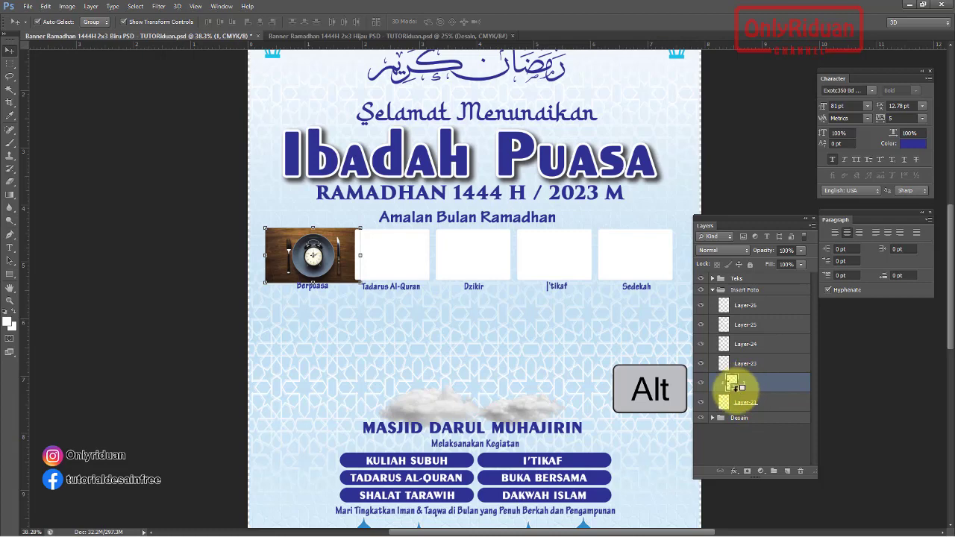
{"action": "left_click", "coordinate": [735, 388], "text": "alt"}
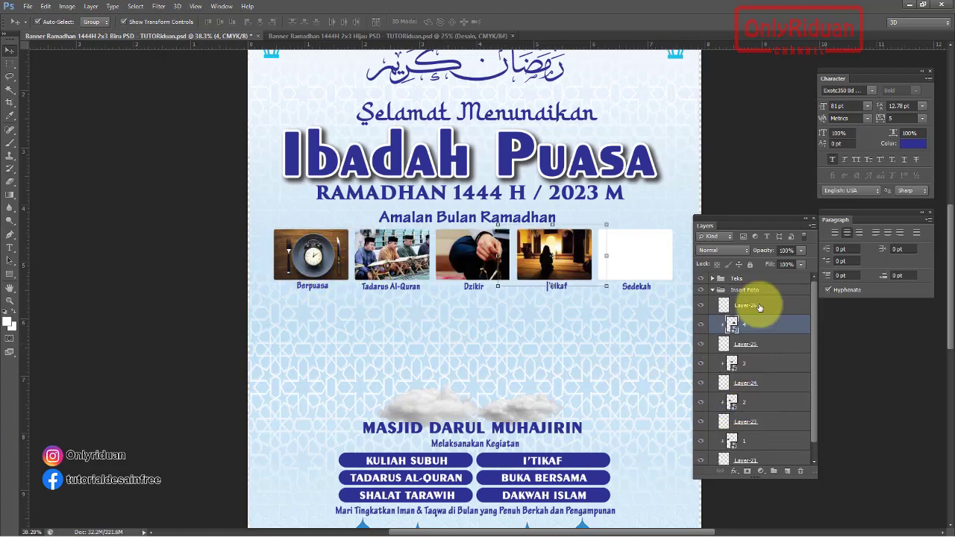
{"action": "left_click", "coordinate": [758, 309]}
- Place photo 5 and scale it down over the Sedekah frame
{"action": "left_click", "coordinate": [29, 6]}
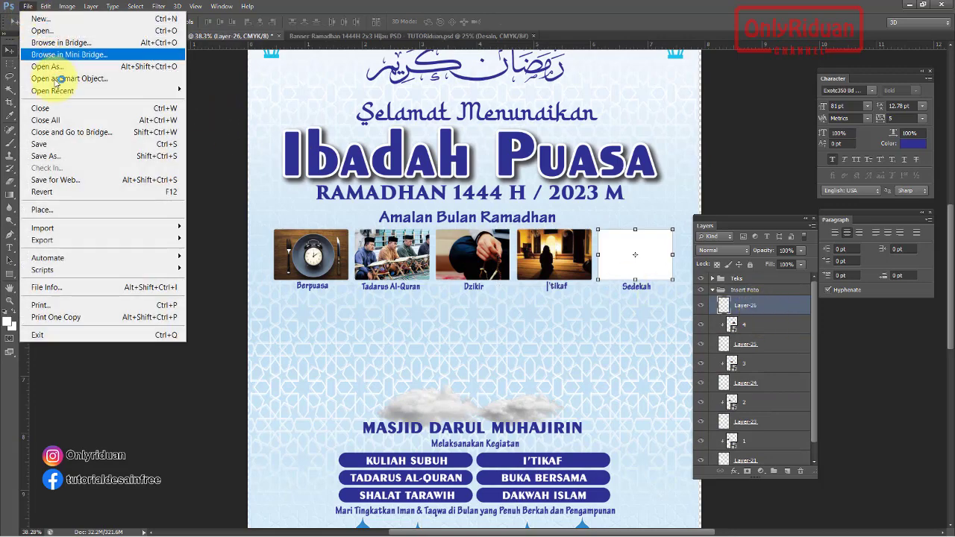
{"action": "left_click", "coordinate": [58, 209]}
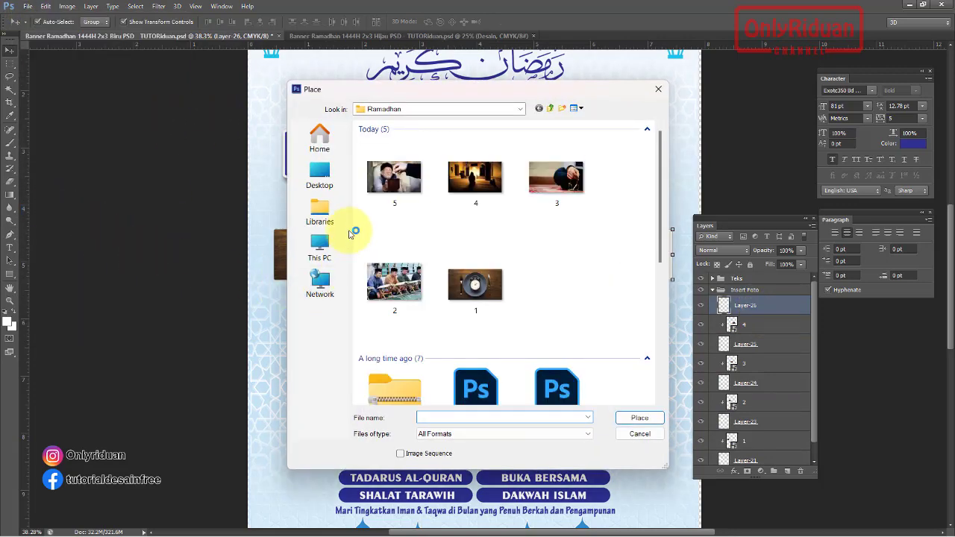
{"action": "left_click", "coordinate": [380, 190]}
{"action": "left_click", "coordinate": [627, 418]}
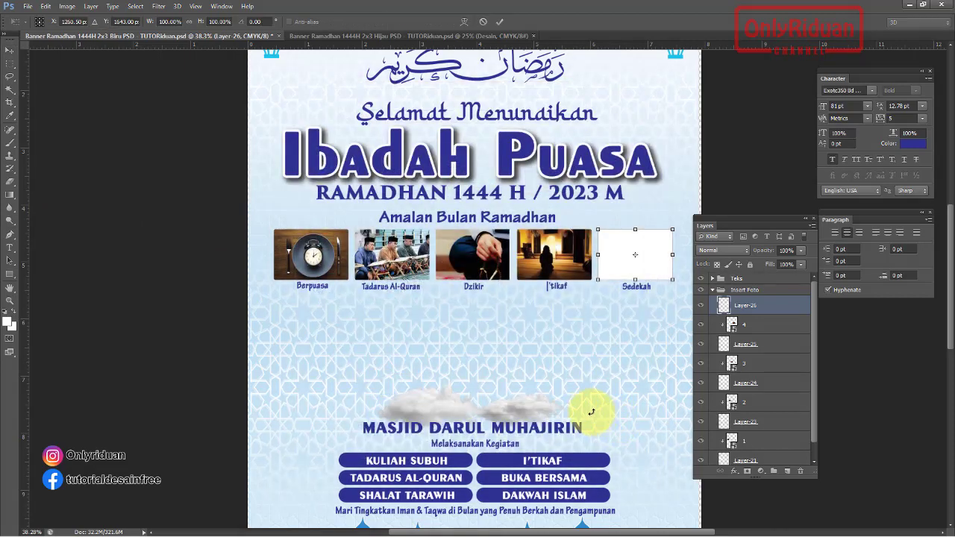
{"action": "left_click_drag", "start_coordinate": [577, 341], "coordinate": [499, 289]}
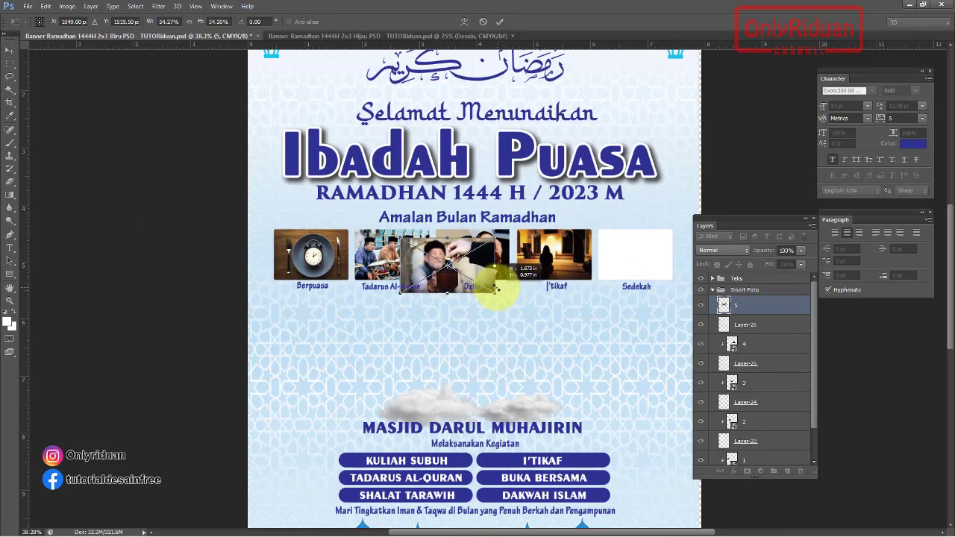
{"action": "left_click_drag", "start_coordinate": [500, 289], "coordinate": [663, 260]}
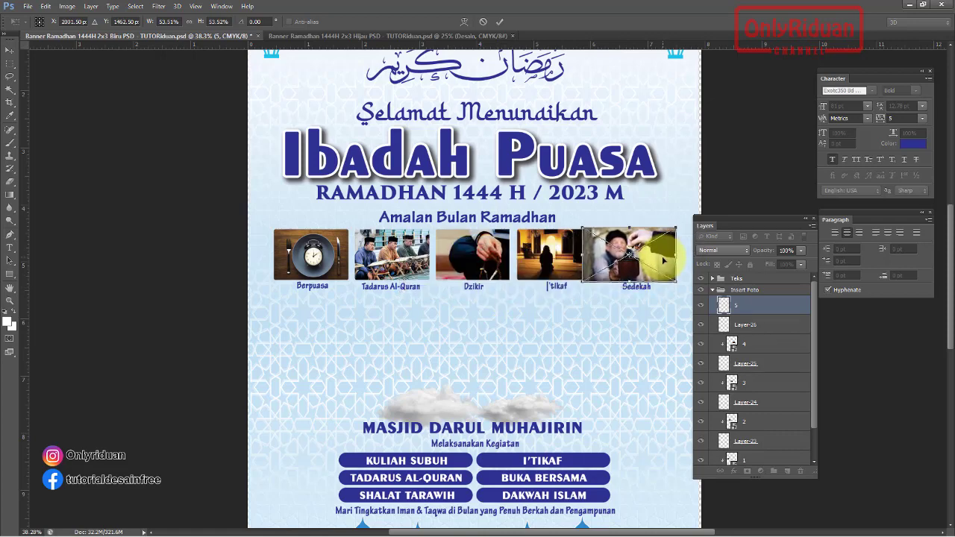
{"action": "left_click", "coordinate": [498, 25]}
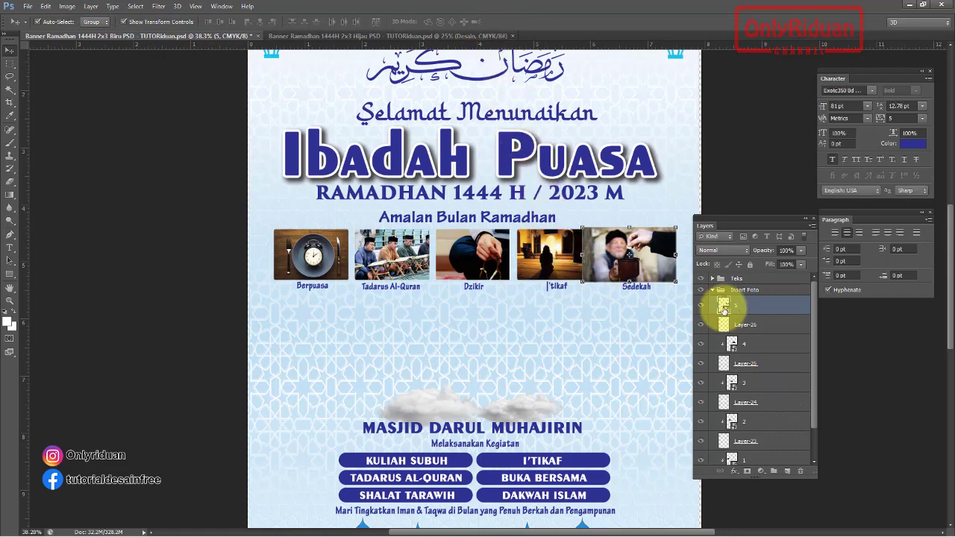
- Clip photo 5 to the Sedekah frame and collapse the Insert Foto group
{"action": "key", "text": "alt"}
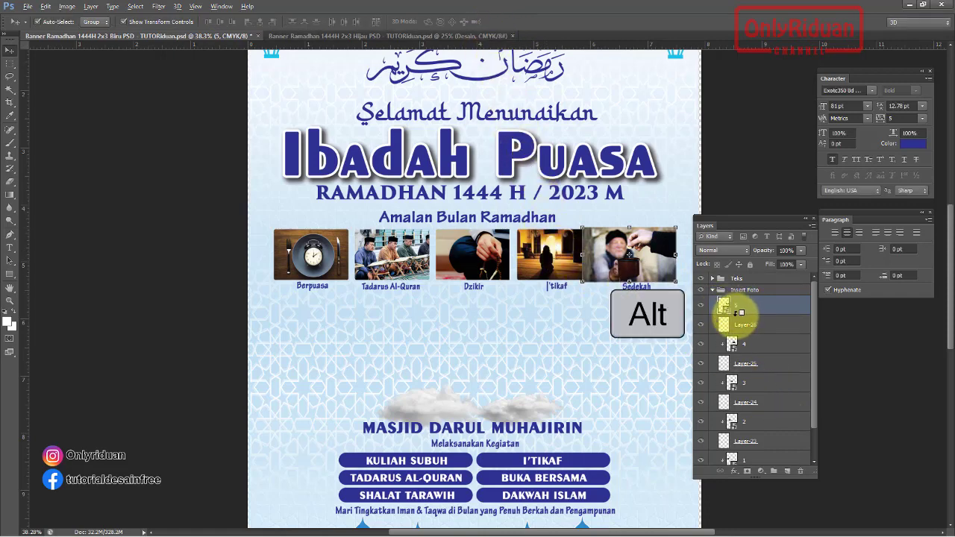
{"action": "left_click", "coordinate": [736, 314], "text": "alt"}
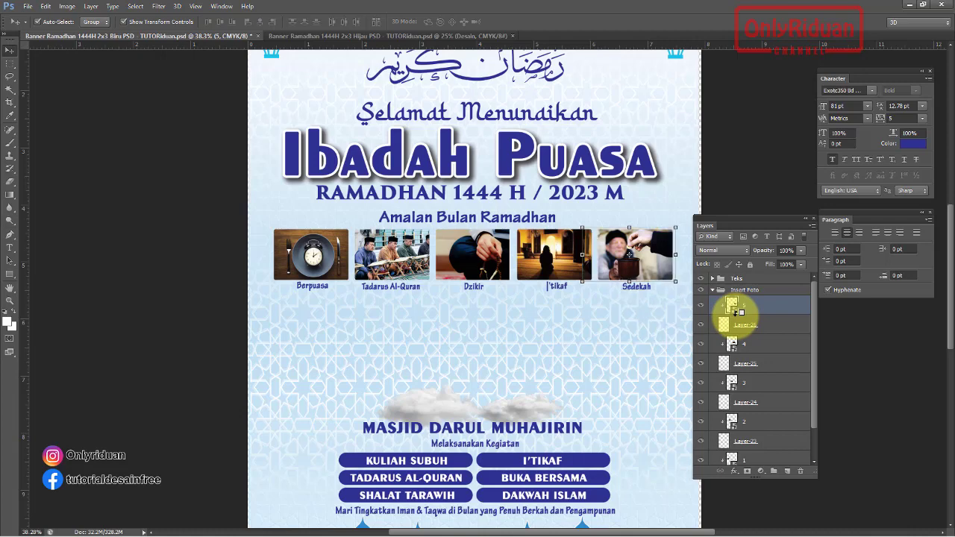
{"action": "left_click", "coordinate": [622, 333]}
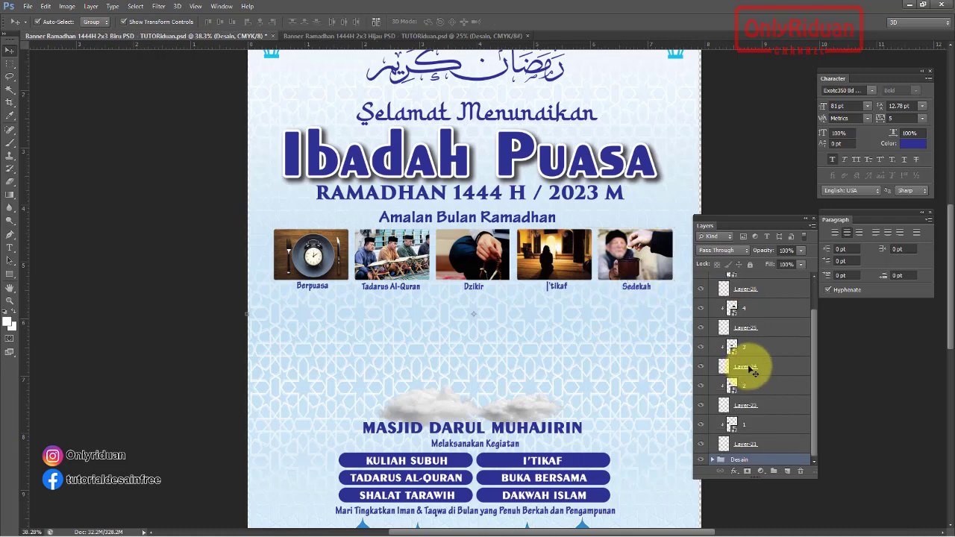
{"action": "scroll", "coordinate": [703, 362], "scroll_direction": "up", "scroll_amount": 1}
{"action": "scroll", "coordinate": [702, 344], "scroll_direction": "up", "scroll_amount": 2}
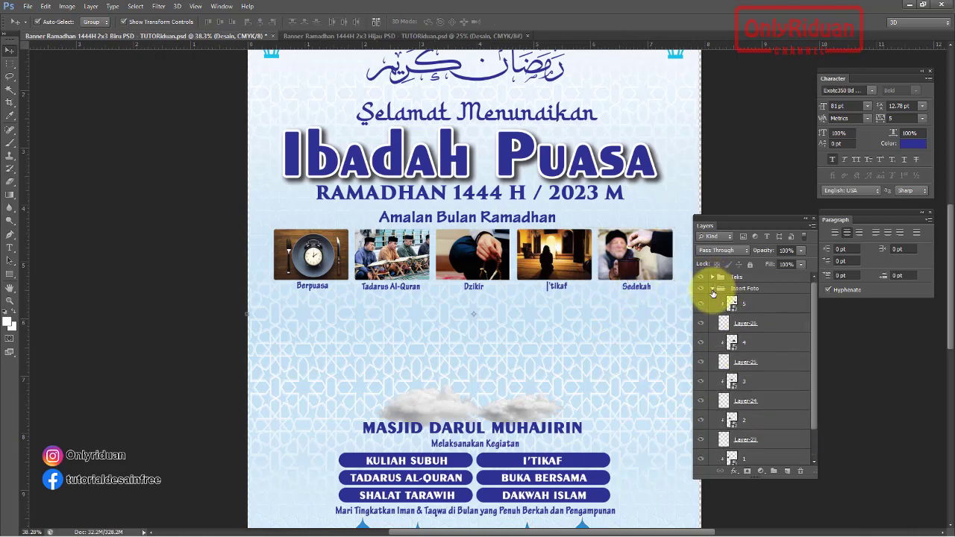
{"action": "left_click", "coordinate": [713, 290]}
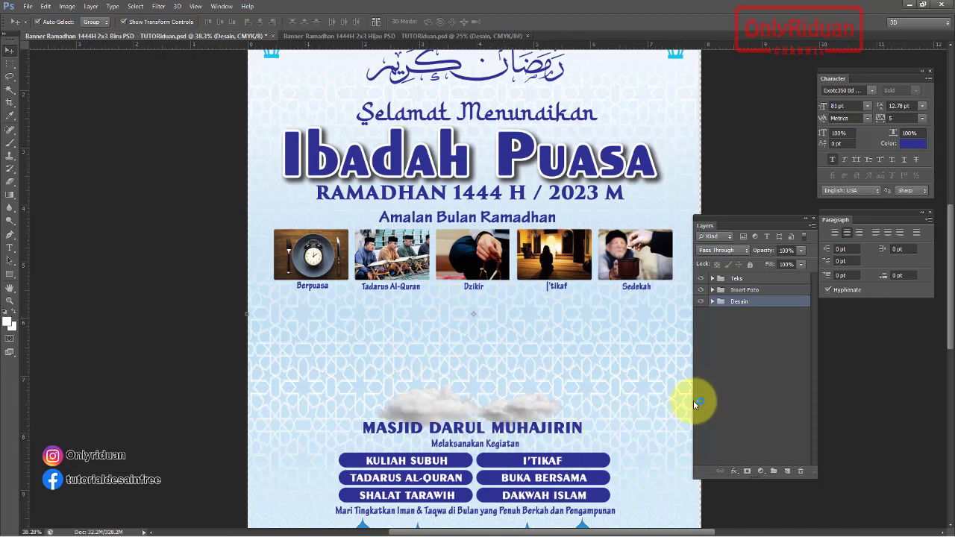
- Place the Pejabat photo on the green banner, positioned at the right side
{"action": "scroll", "coordinate": [439, 361], "scroll_direction": "down", "scroll_amount": 2}
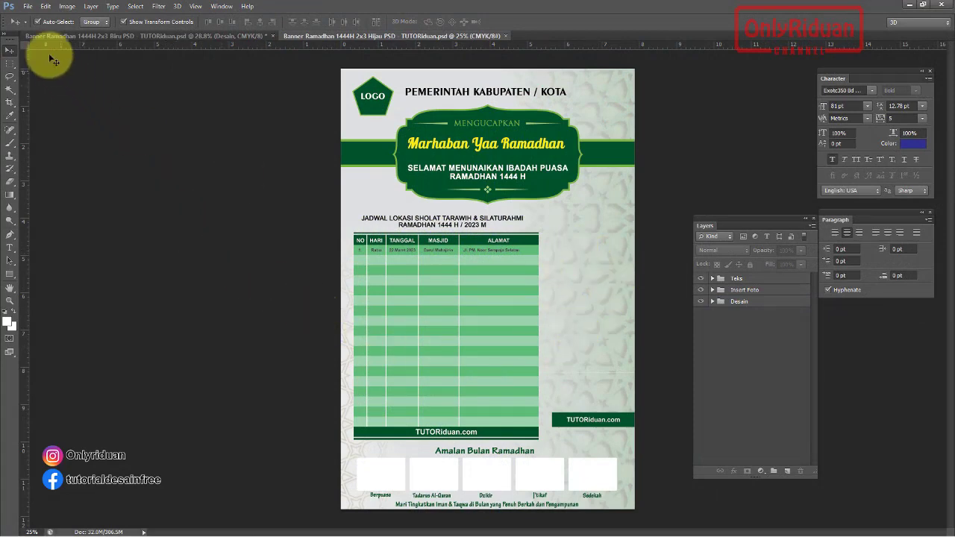
{"action": "left_click", "coordinate": [28, 6]}
{"action": "left_click", "coordinate": [63, 209]}
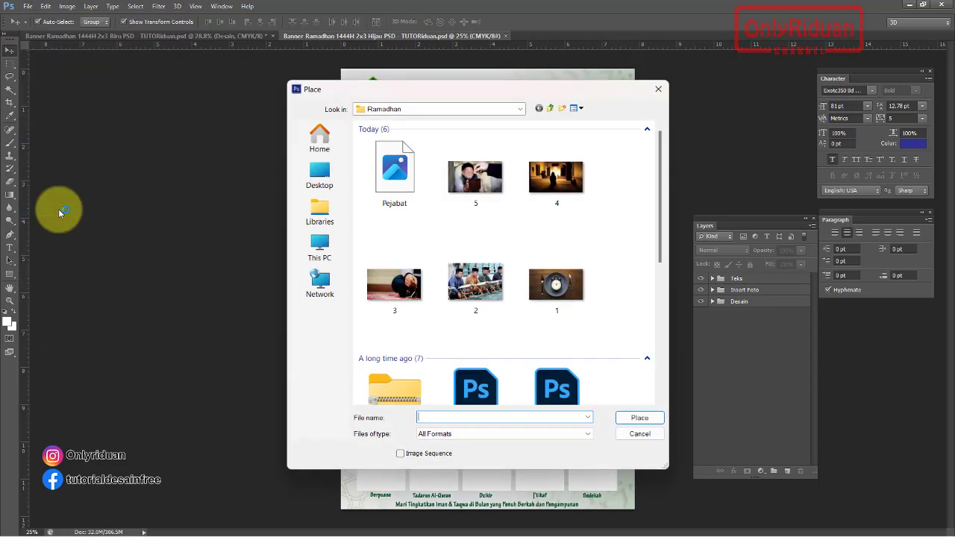
{"action": "left_click", "coordinate": [395, 171]}
{"action": "left_click", "coordinate": [627, 417]}
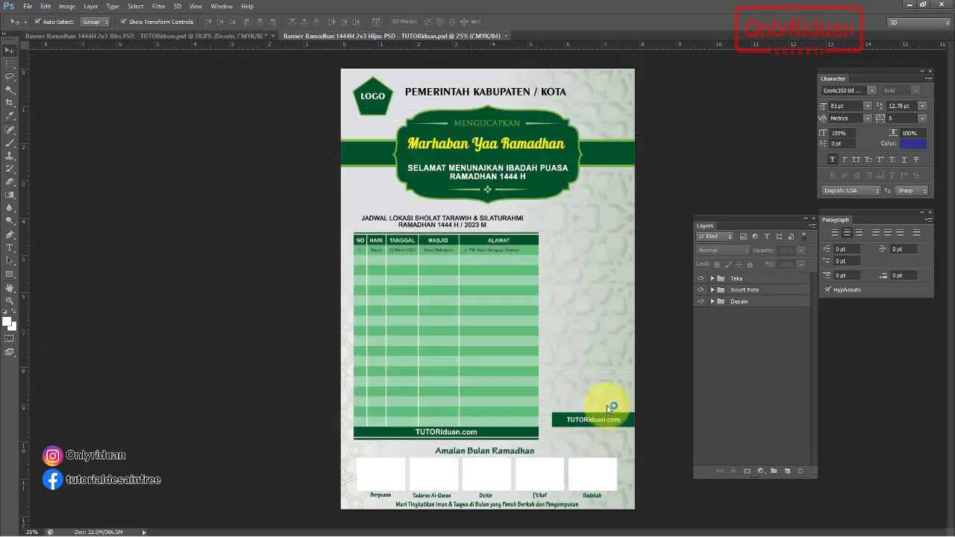
{"action": "left_click_drag", "start_coordinate": [500, 325], "coordinate": [598, 354]}
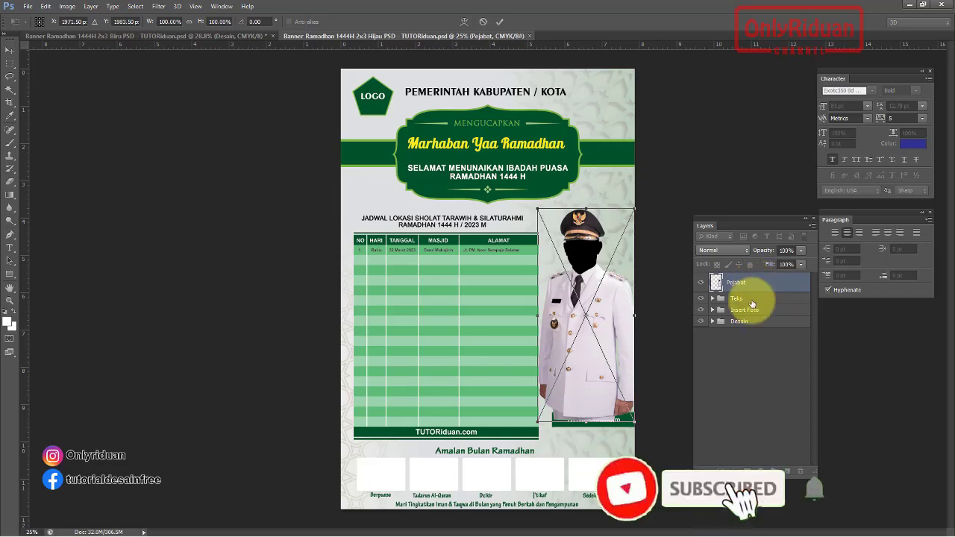
{"action": "left_click", "coordinate": [500, 21]}
- Move the Pejabat layer into the Desain group below the label layer
{"action": "left_click_drag", "start_coordinate": [747, 285], "coordinate": [739, 321]}
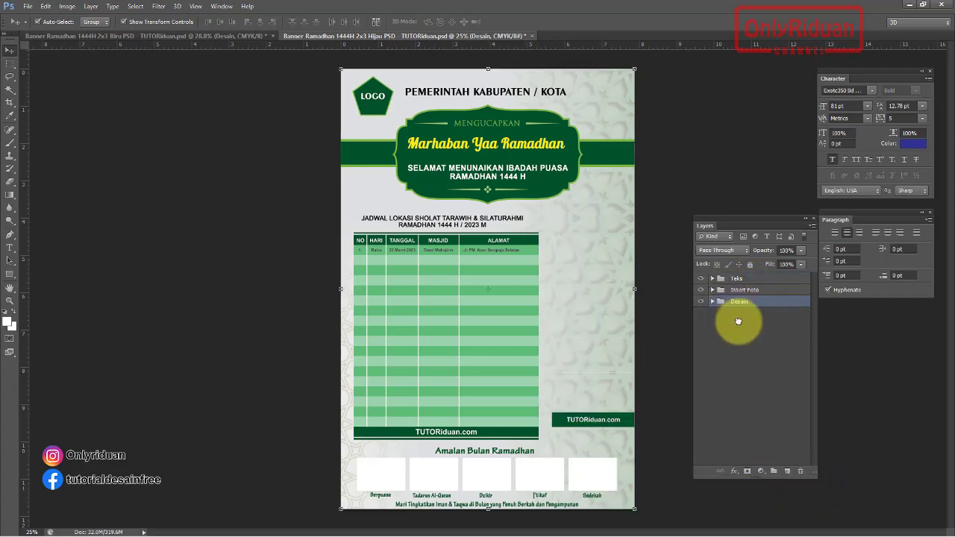
{"action": "left_click", "coordinate": [713, 302]}
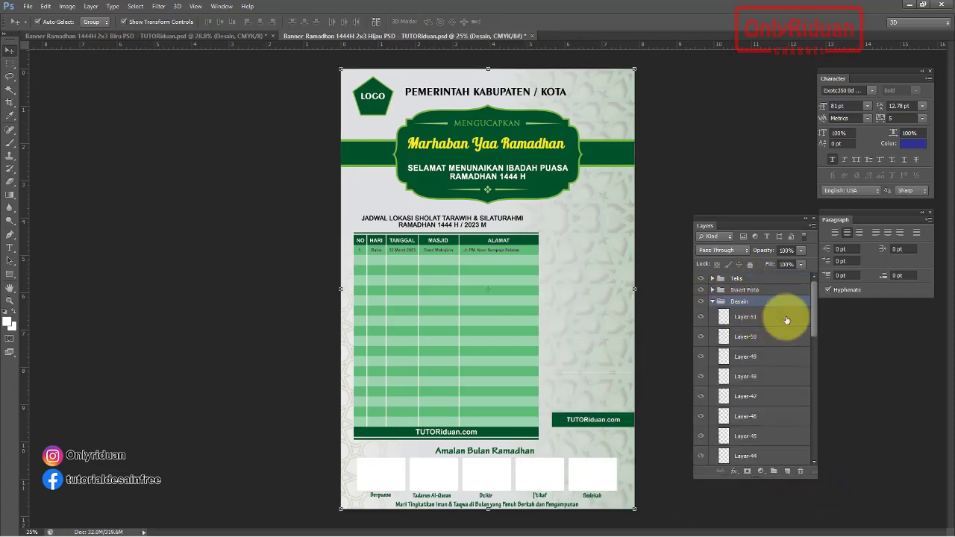
{"action": "left_click_drag", "start_coordinate": [806, 305], "coordinate": [798, 438]}
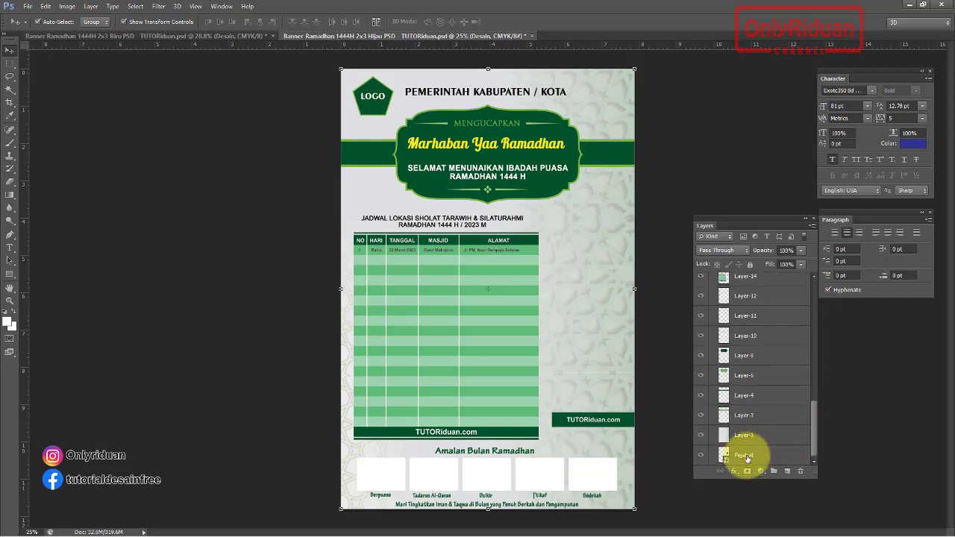
{"action": "mouse_move", "coordinate": [746, 457]}
{"action": "left_mouse_down"}
{"action": "mouse_move", "coordinate": [756, 288]}
{"action": "mouse_move", "coordinate": [750, 309]}
{"action": "left_mouse_up"}
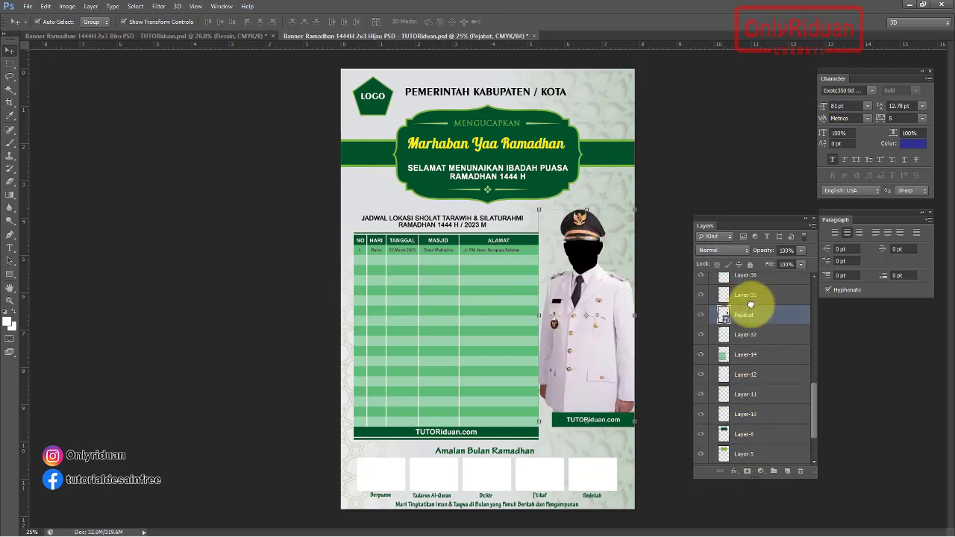
{"action": "left_click", "coordinate": [596, 341]}
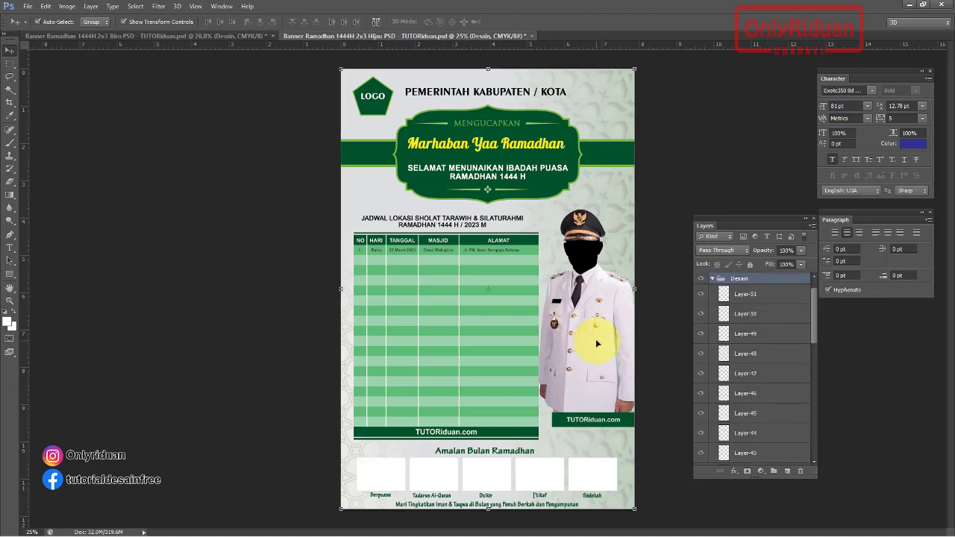
{"action": "scroll", "coordinate": [771, 359], "scroll_direction": "down", "scroll_amount": 2}
{"action": "scroll", "coordinate": [771, 356], "scroll_direction": "down", "scroll_amount": 2}
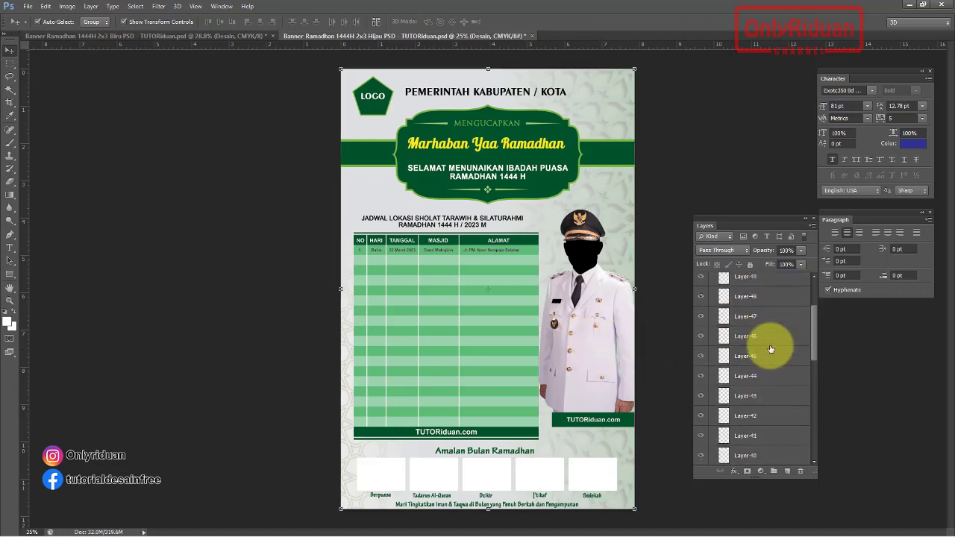
{"action": "scroll", "coordinate": [771, 354], "scroll_direction": "down", "scroll_amount": 2}
{"action": "scroll", "coordinate": [771, 351], "scroll_direction": "down", "scroll_amount": 2}
{"action": "scroll", "coordinate": [771, 350], "scroll_direction": "down", "scroll_amount": 1}
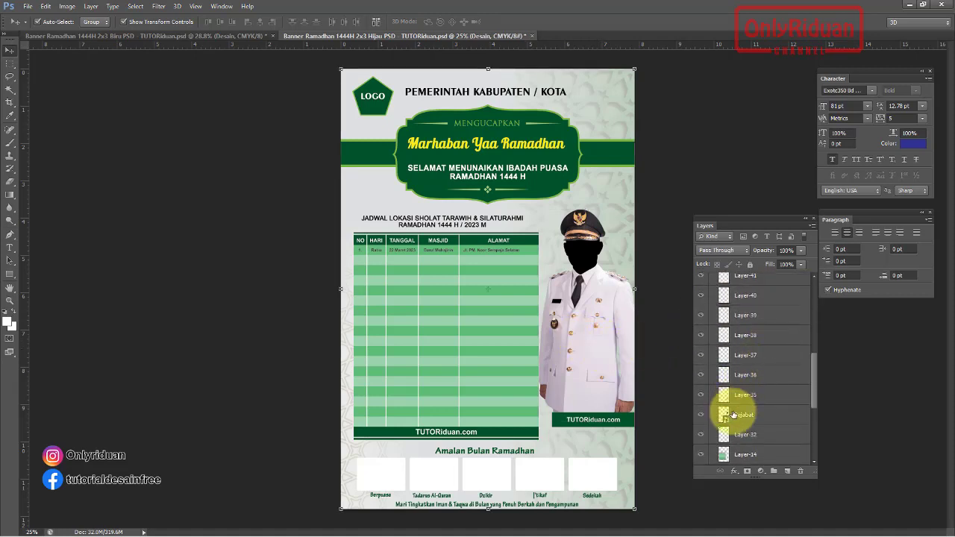
{"action": "scroll", "coordinate": [757, 390], "scroll_direction": "up", "scroll_amount": 2}
{"action": "scroll", "coordinate": [754, 393], "scroll_direction": "up", "scroll_amount": 2}
{"action": "scroll", "coordinate": [754, 394], "scroll_direction": "up", "scroll_amount": 3}
{"action": "scroll", "coordinate": [754, 393], "scroll_direction": "up", "scroll_amount": 3}
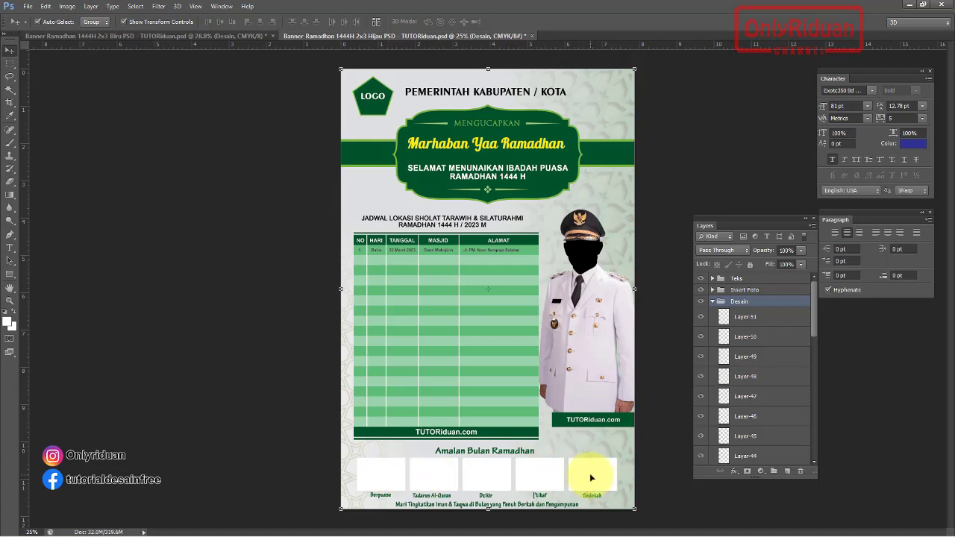
- Back in the green banner, delete the table's sample row number '1'
{"action": "left_click", "coordinate": [171, 35]}
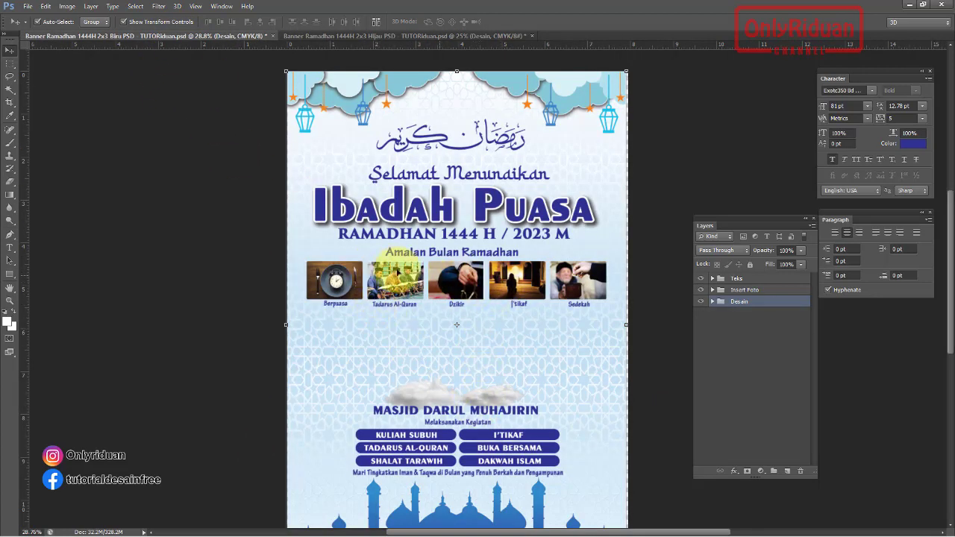
{"action": "left_click", "coordinate": [367, 35]}
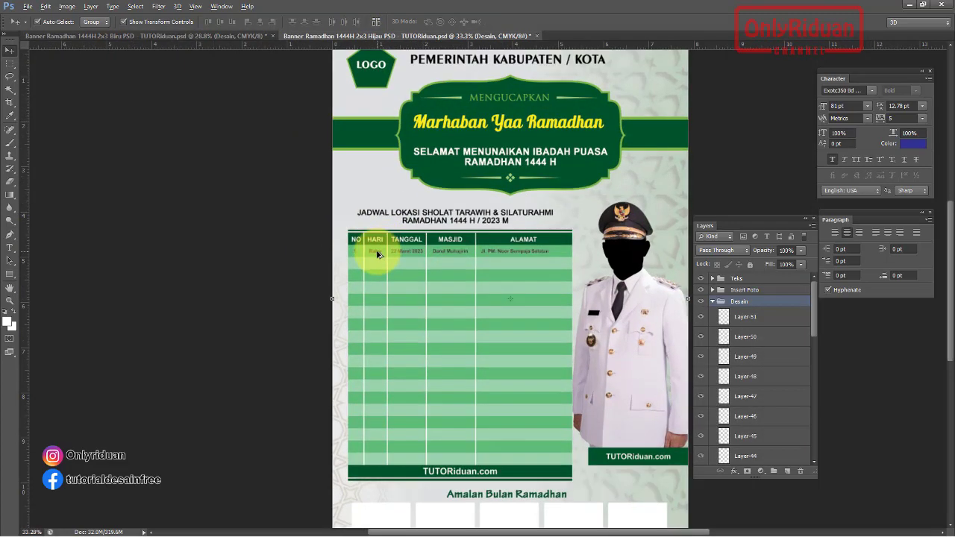
{"action": "scroll", "coordinate": [382, 251], "scroll_direction": "up", "scroll_amount": 2}
{"action": "scroll", "coordinate": [381, 252], "scroll_direction": "up", "scroll_amount": 2}
{"action": "scroll", "coordinate": [379, 254], "scroll_direction": "up", "scroll_amount": 1}
{"action": "scroll", "coordinate": [378, 255], "scroll_direction": "up", "scroll_amount": 1}
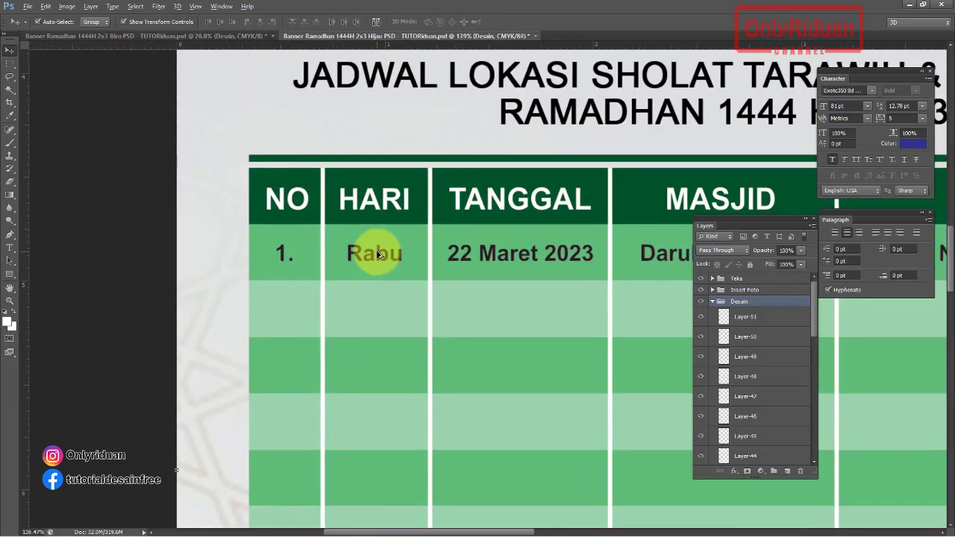
{"action": "scroll", "coordinate": [379, 255], "scroll_direction": "up", "scroll_amount": 1}
{"action": "scroll", "coordinate": [378, 254], "scroll_direction": "up", "scroll_amount": 1}
{"action": "left_click", "coordinate": [343, 284]}
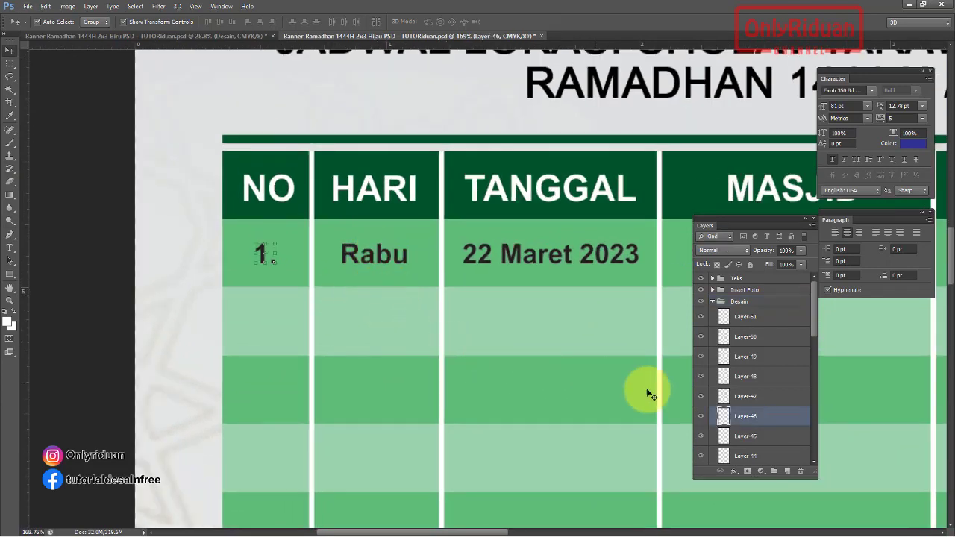
{"action": "key", "text": "Delete"}
- Delete the sample day 'Rabu' and date '22 Maret 2023' text
{"action": "left_click", "coordinate": [741, 396]}
{"action": "key", "text": "Delete"}
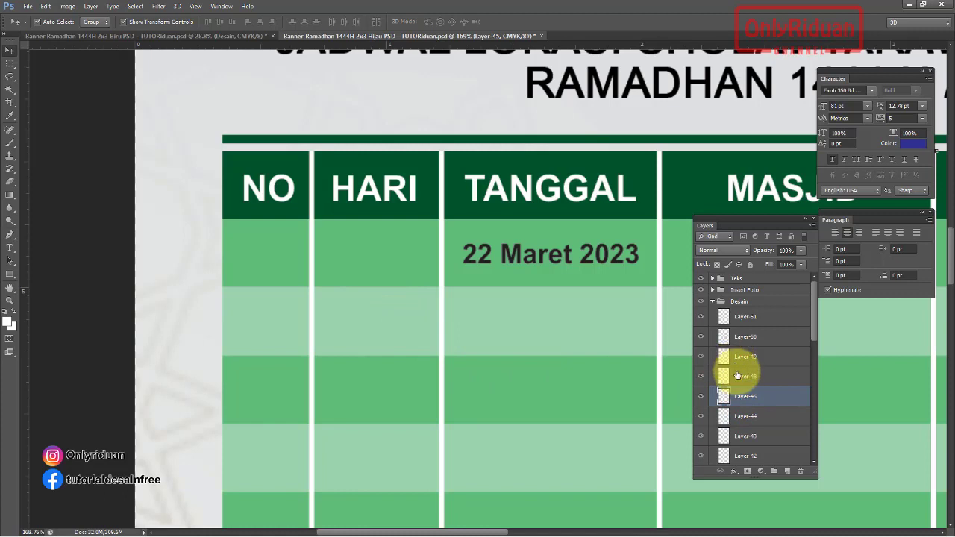
{"action": "left_click", "coordinate": [735, 375]}
{"action": "key", "text": "Delete"}
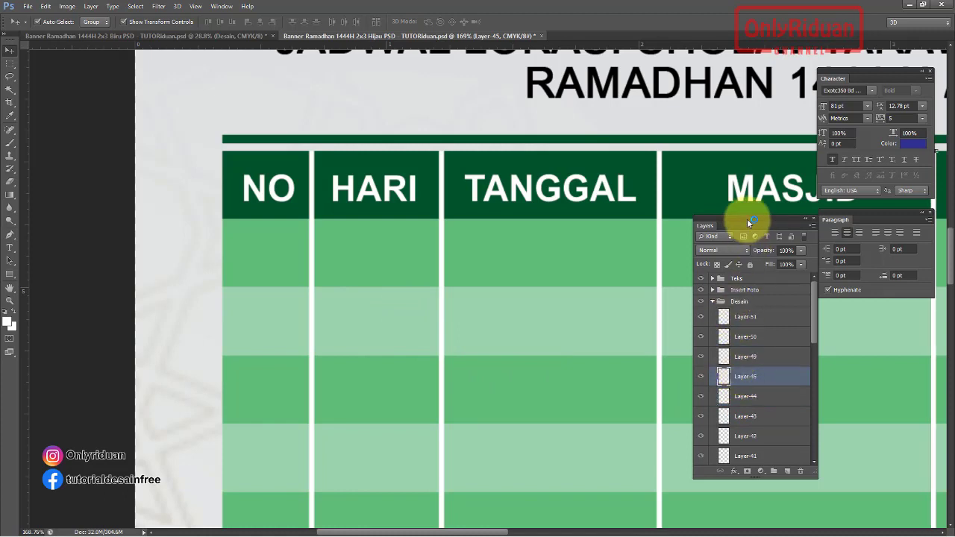
- Delete the sample mosque name and address text, keeping the Layers panel off the table
{"action": "left_click_drag", "start_coordinate": [747, 219], "coordinate": [576, 220]}
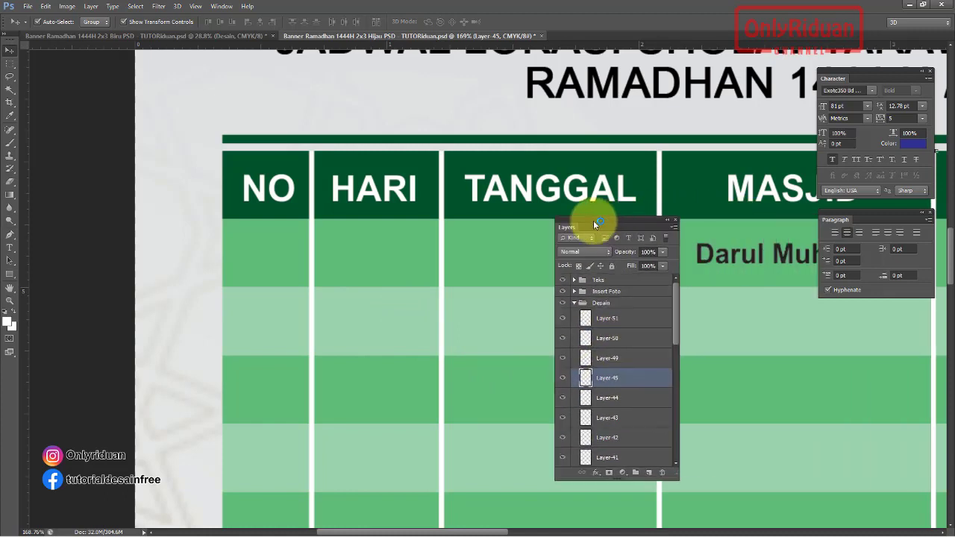
{"action": "left_click", "coordinate": [577, 360]}
{"action": "key", "text": "Delete"}
{"action": "left_click", "coordinate": [580, 341]}
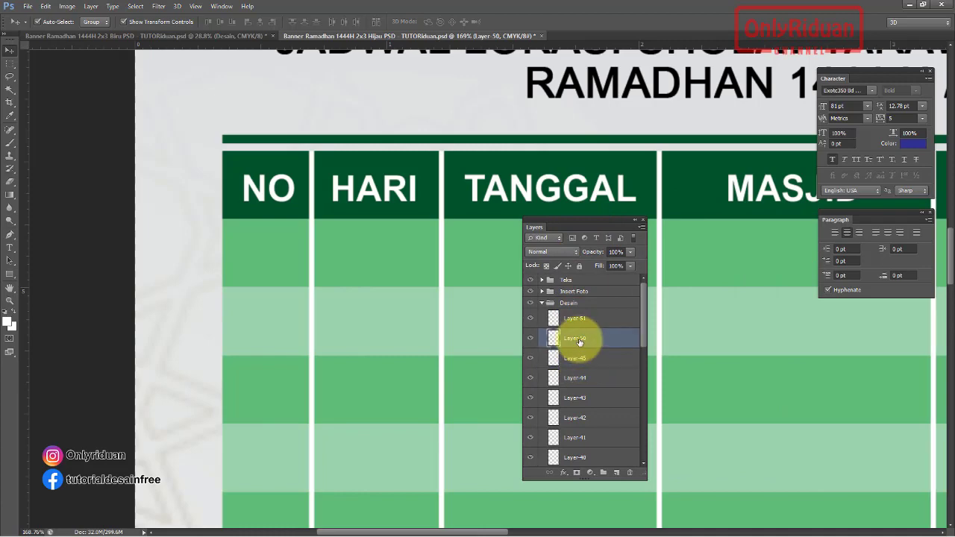
{"action": "left_click_drag", "start_coordinate": [493, 532], "coordinate": [608, 528]}
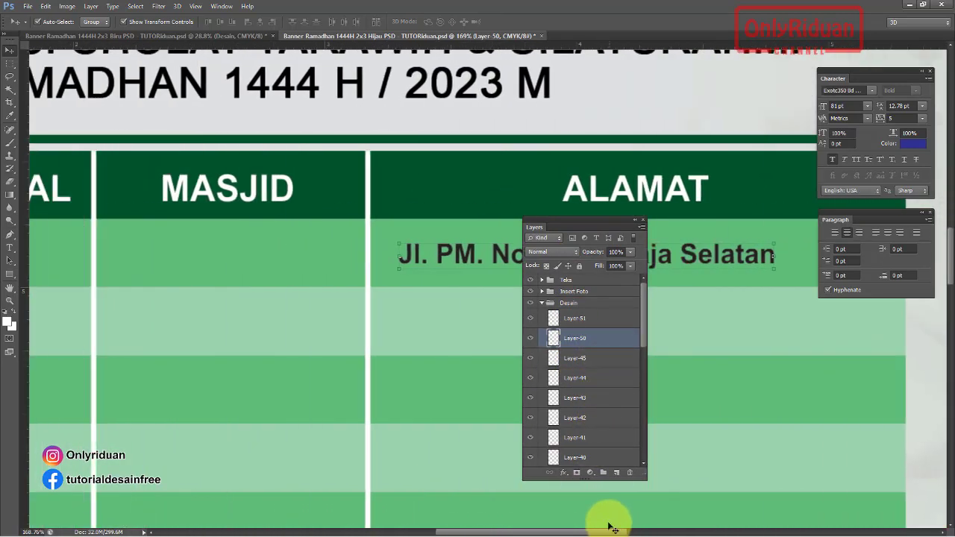
{"action": "key", "text": "Delete"}
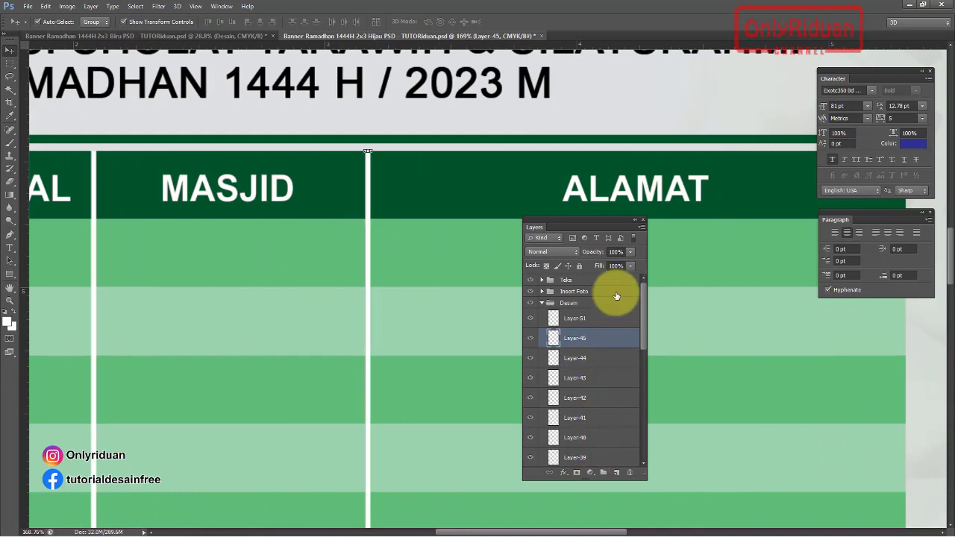
{"action": "left_click_drag", "start_coordinate": [517, 532], "coordinate": [402, 526]}
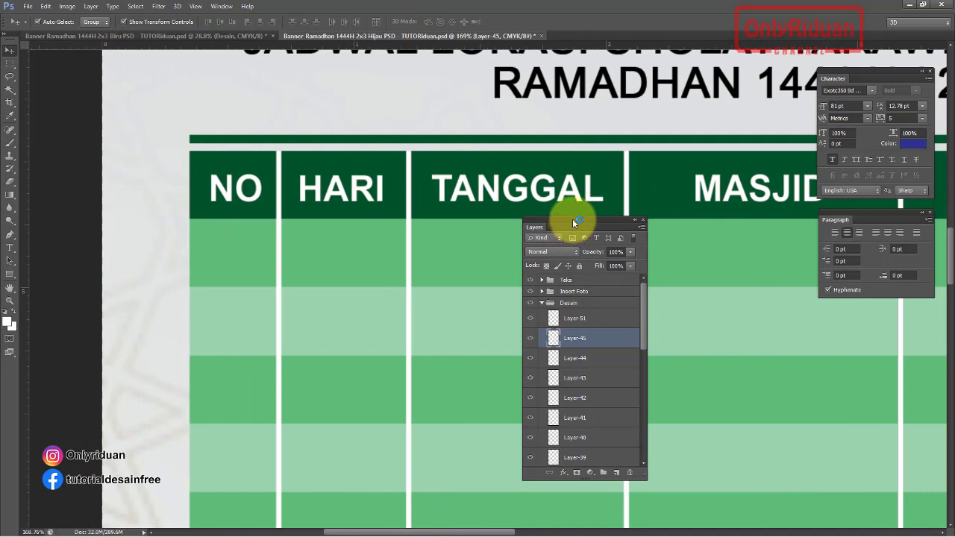
{"action": "left_click_drag", "start_coordinate": [573, 223], "coordinate": [687, 248]}
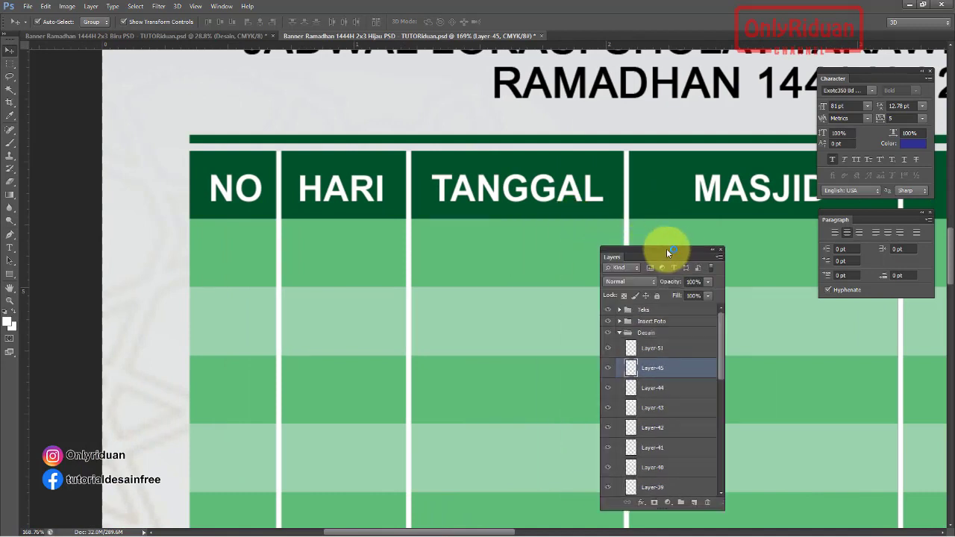
- Set the type colour to black and start a text layer in the first NO cell
{"action": "left_click", "coordinate": [10, 248]}
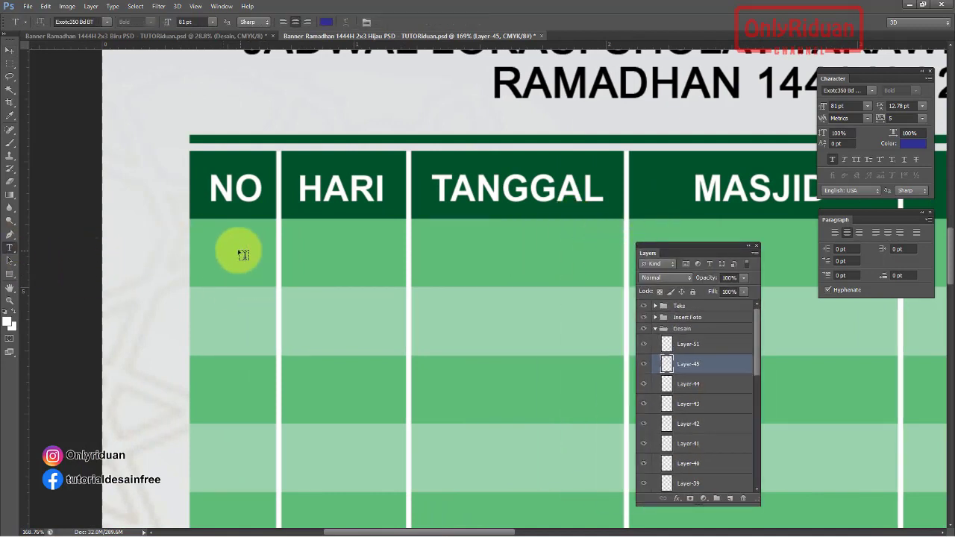
{"action": "left_click", "coordinate": [325, 23]}
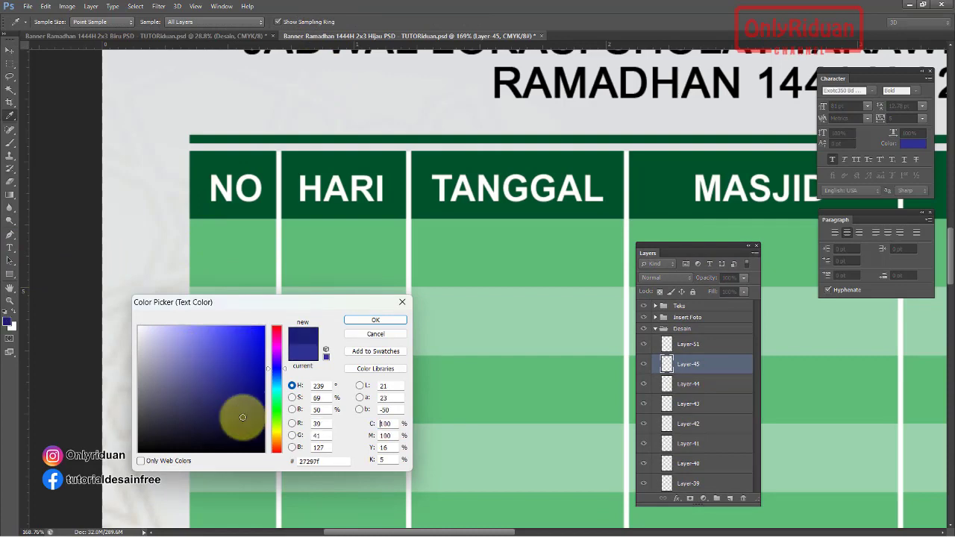
{"action": "left_click_drag", "start_coordinate": [242, 417], "coordinate": [271, 473]}
{"action": "left_click", "coordinate": [366, 321]}
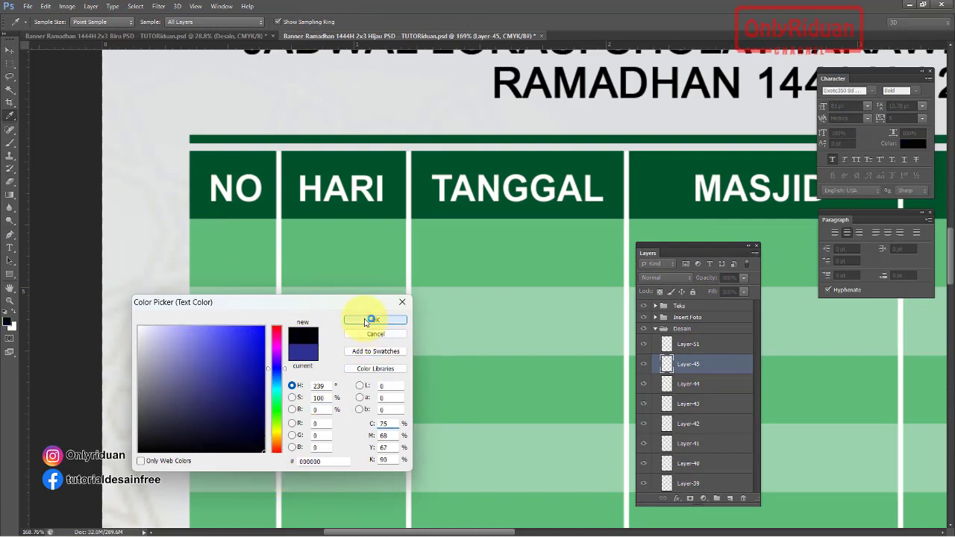
{"action": "left_click", "coordinate": [211, 237]}
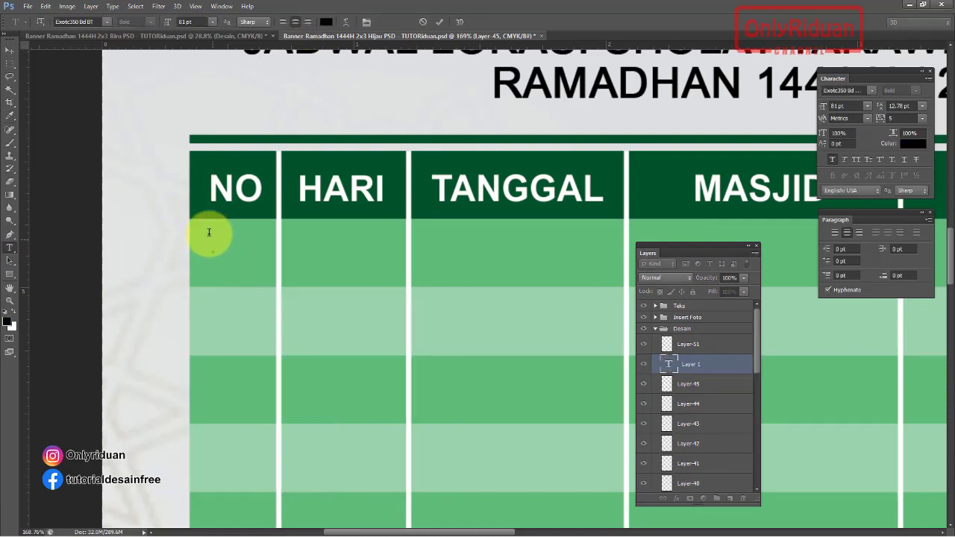
- Style the first-row '1.' text as 6.5 pt Arial Bold and commit it
{"action": "left_click", "coordinate": [195, 21]}
{"action": "type", "text": "6.5"}
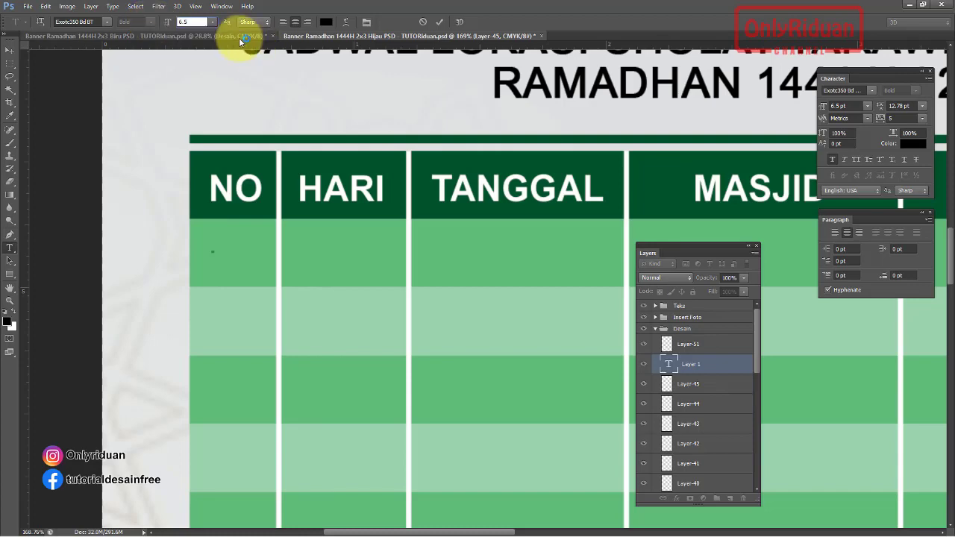
{"action": "key", "text": "Return"}
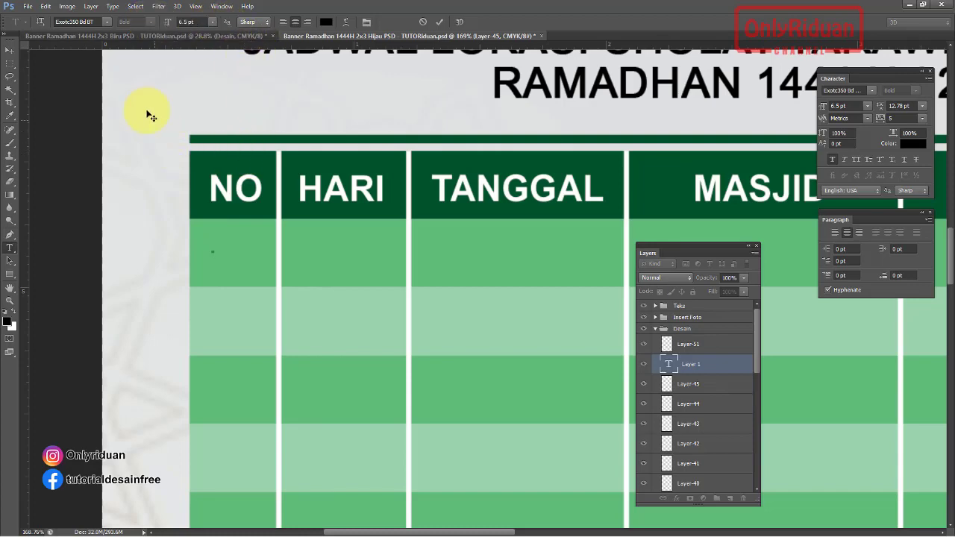
{"action": "left_click", "coordinate": [107, 22]}
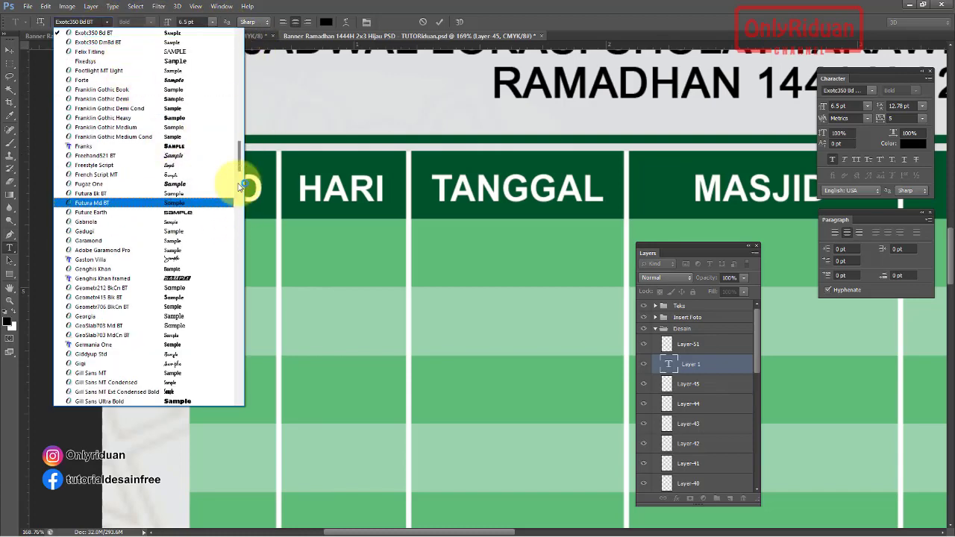
{"action": "left_click", "coordinate": [235, 132]}
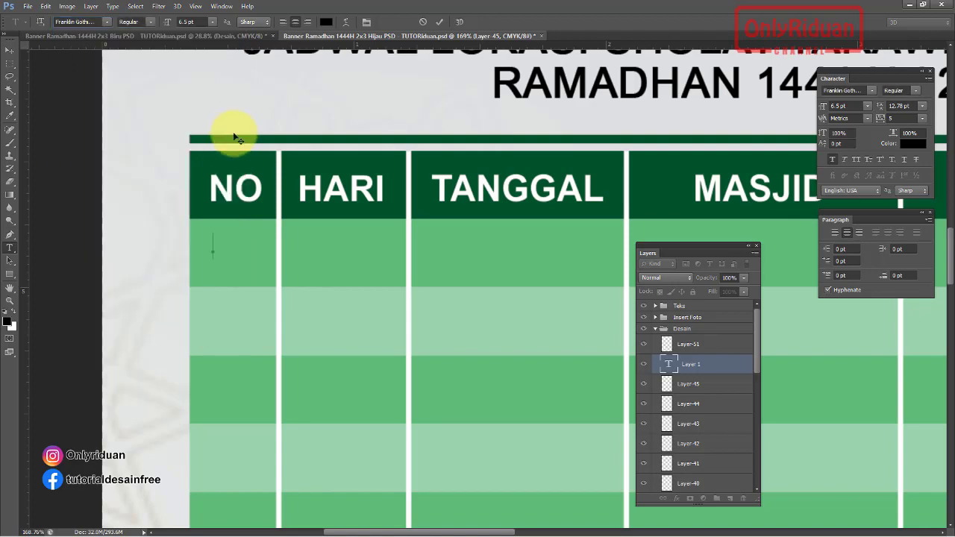
{"action": "left_click", "coordinate": [106, 22]}
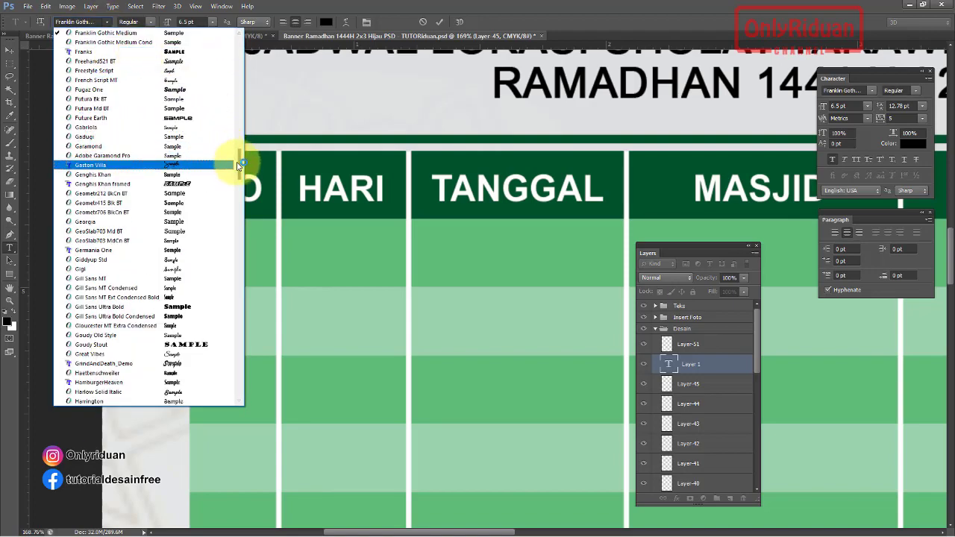
{"action": "left_click_drag", "start_coordinate": [239, 153], "coordinate": [240, 67]}
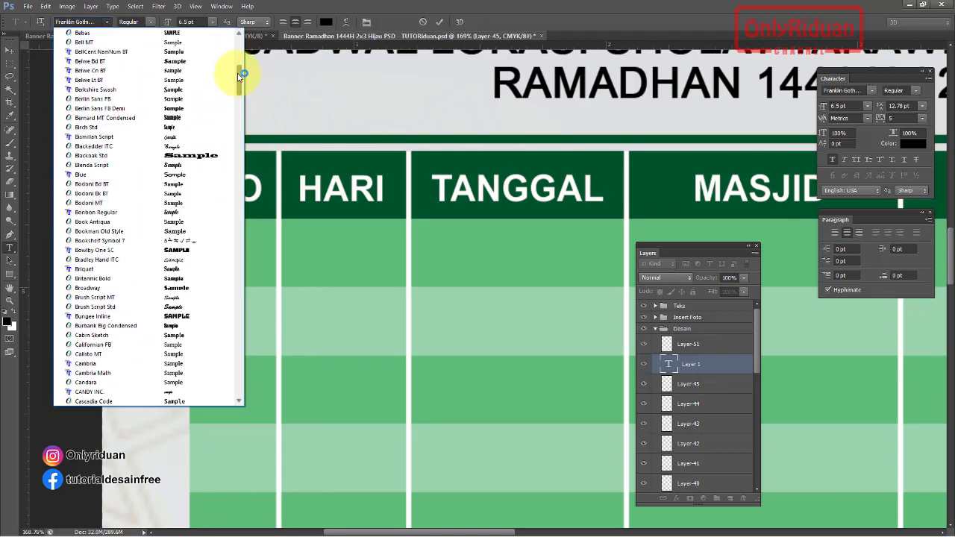
{"action": "left_click", "coordinate": [120, 64]}
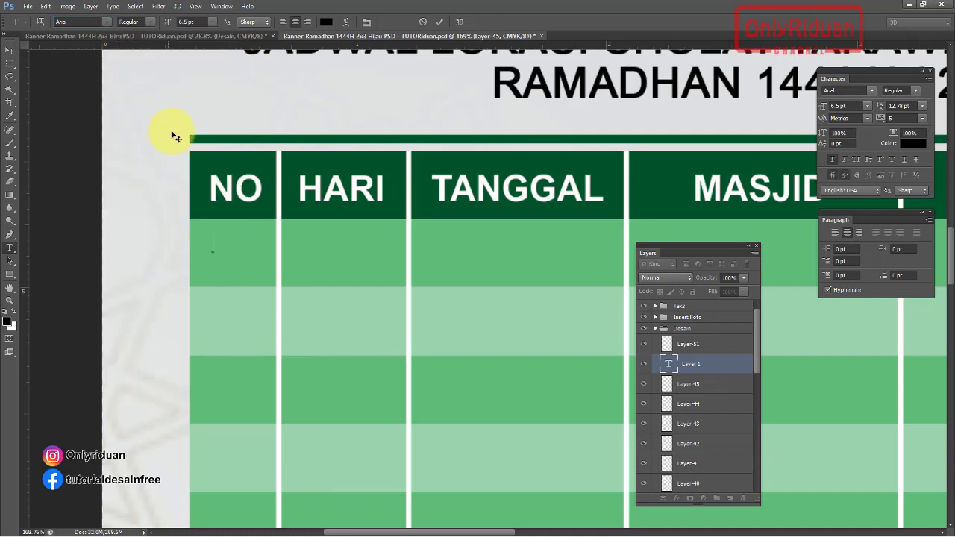
{"action": "left_click", "coordinate": [153, 22]}
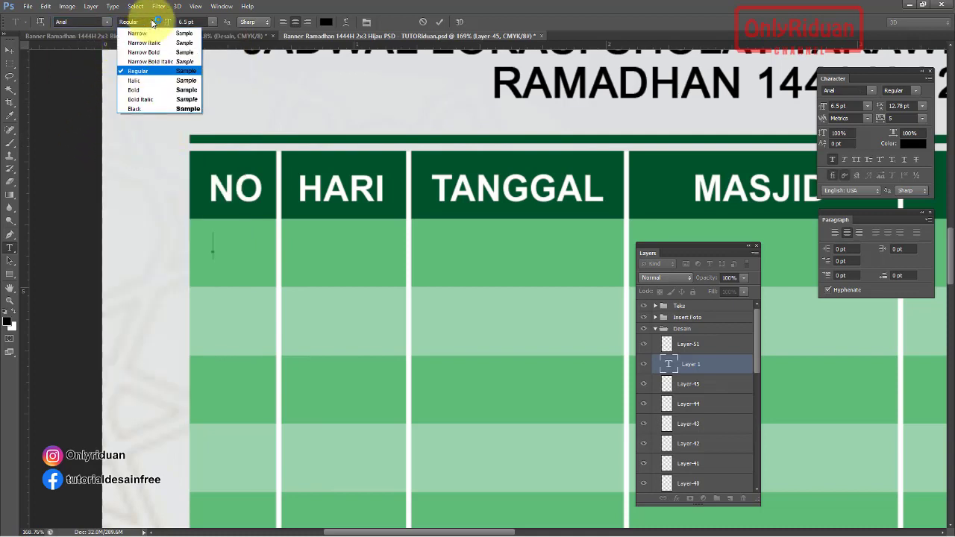
{"action": "left_click", "coordinate": [134, 90]}
{"action": "type", "text": "1."}
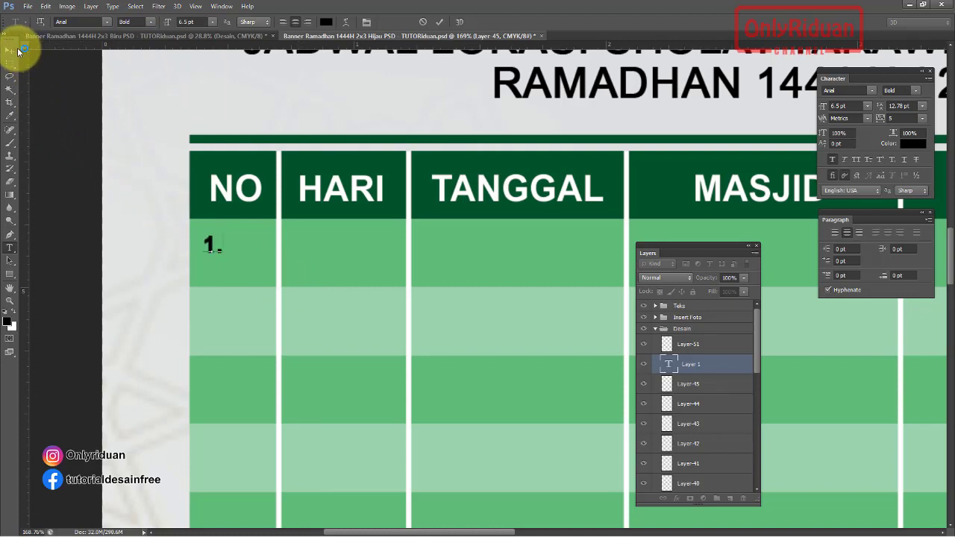
{"action": "left_click", "coordinate": [9, 50]}
{"action": "left_click", "coordinate": [211, 250]}
- Undo the accidental table shift, move the '1.' layer above the Desain group, and reposition it
{"action": "left_click_drag", "start_coordinate": [211, 250], "coordinate": [225, 256]}
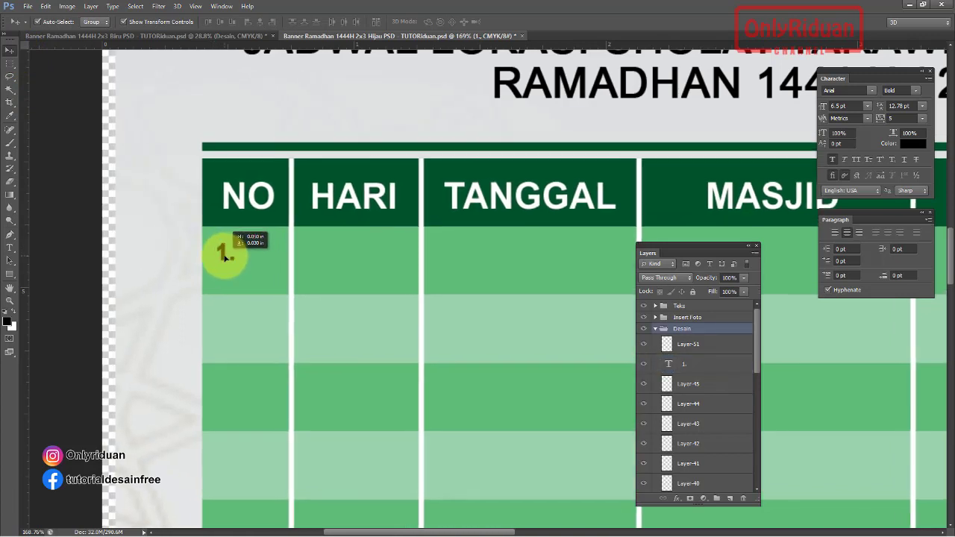
{"action": "key", "text": "ctrl+z"}
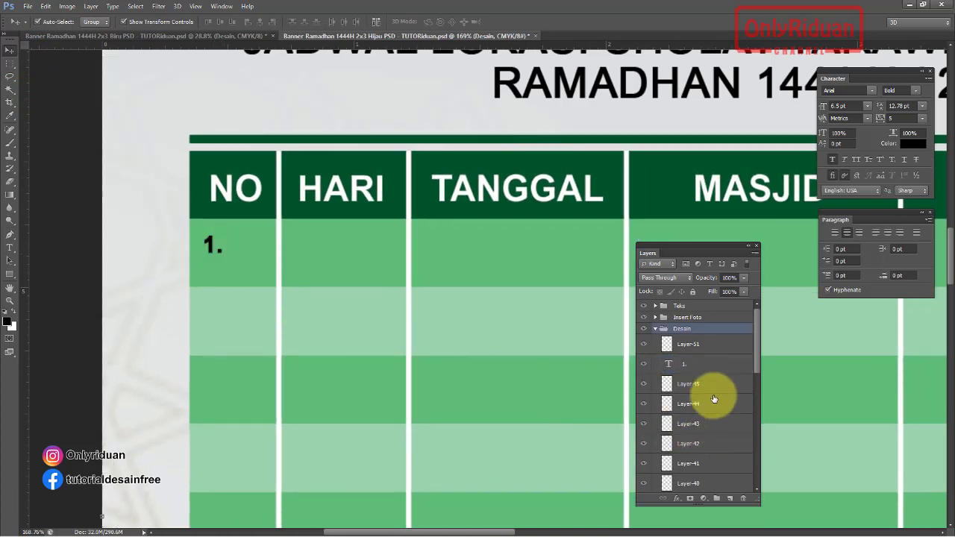
{"action": "left_click", "coordinate": [703, 365]}
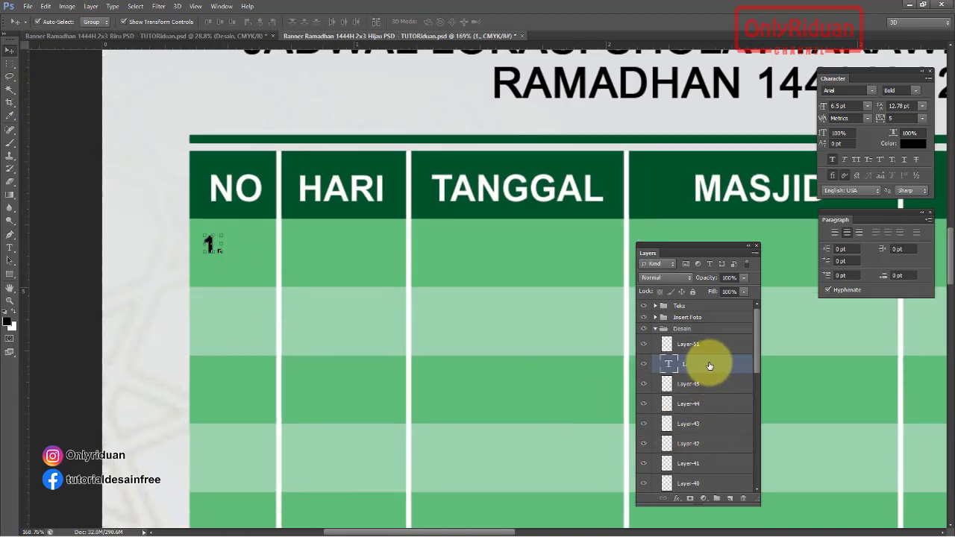
{"action": "left_click_drag", "start_coordinate": [709, 366], "coordinate": [706, 324]}
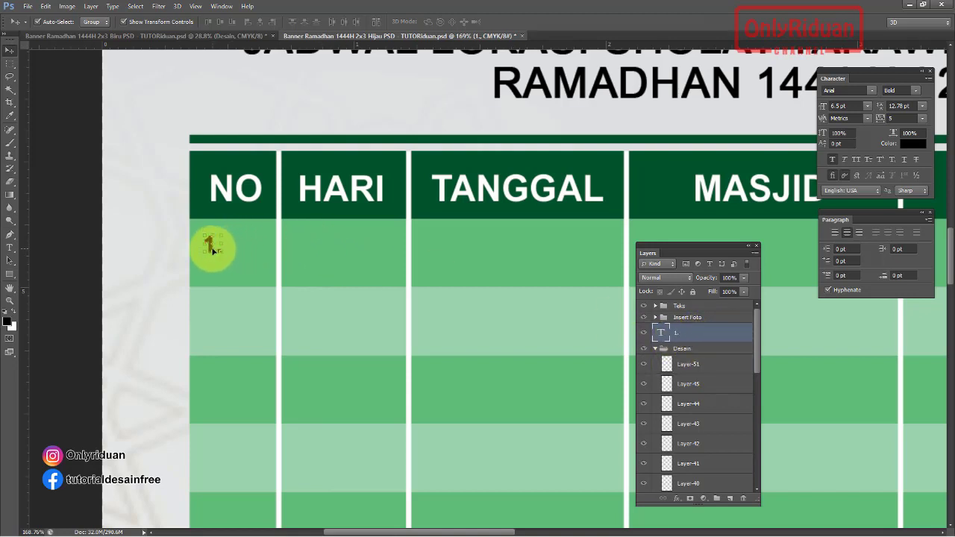
{"action": "left_click_drag", "start_coordinate": [212, 250], "coordinate": [227, 259]}
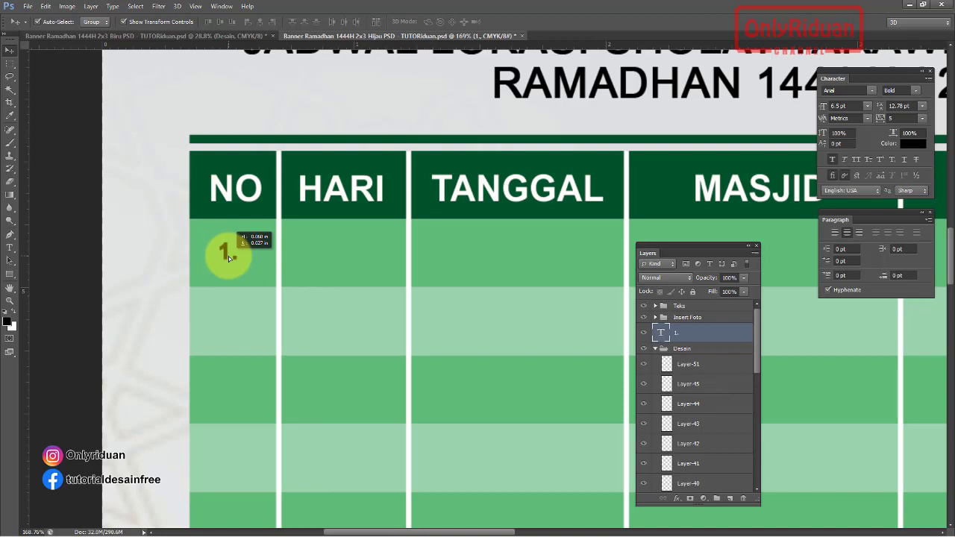
- Enlarge the '1.' to 7 pt and nudge it slightly right in its cell
{"action": "left_click", "coordinate": [10, 247]}
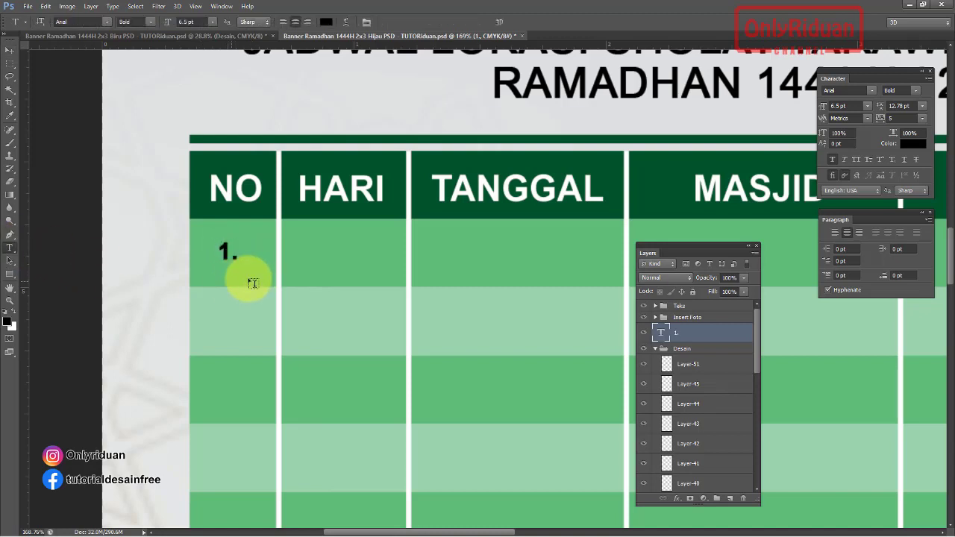
{"action": "double_click", "coordinate": [225, 252]}
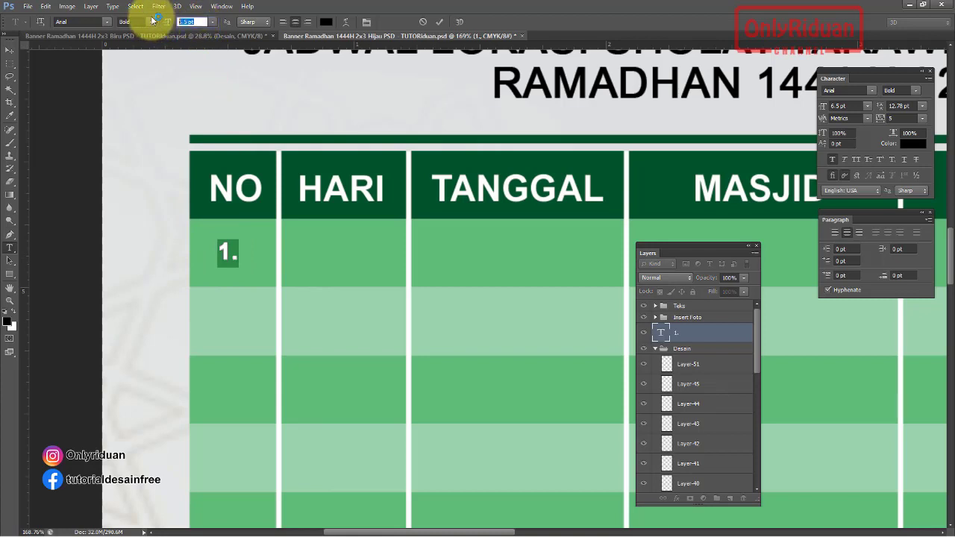
{"action": "left_click_drag", "start_coordinate": [157, 19], "coordinate": [169, 17]}
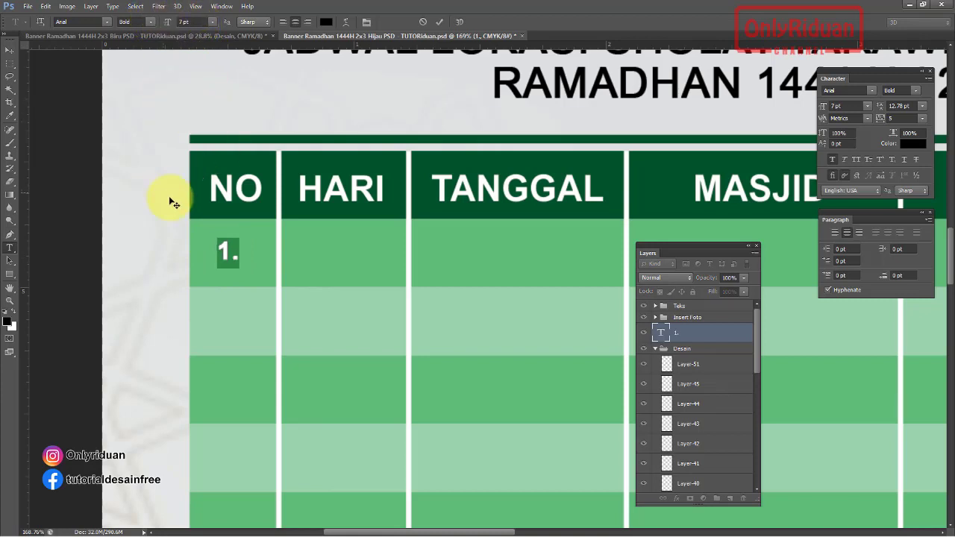
{"action": "left_click", "coordinate": [11, 50]}
{"action": "left_click", "coordinate": [227, 252]}
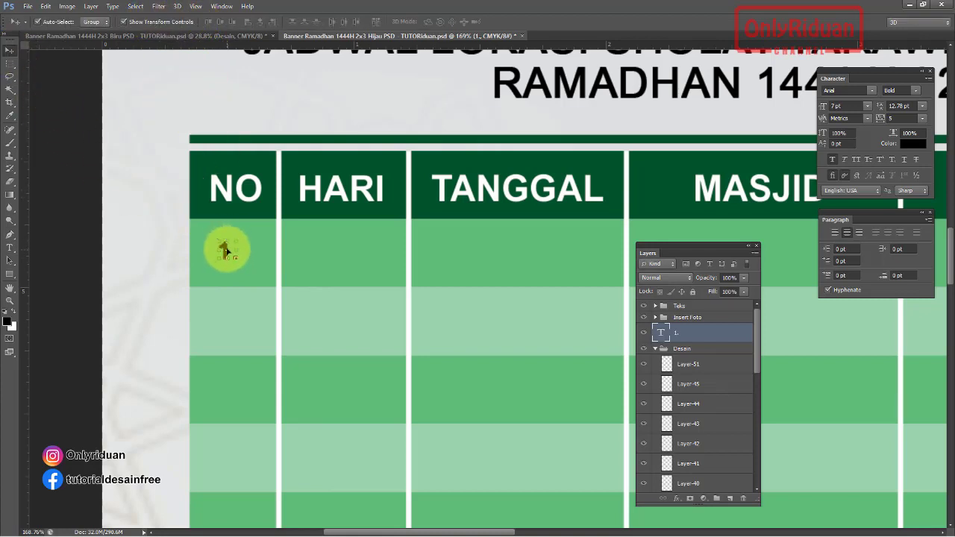
{"action": "left_click_drag", "start_coordinate": [226, 251], "coordinate": [234, 251]}
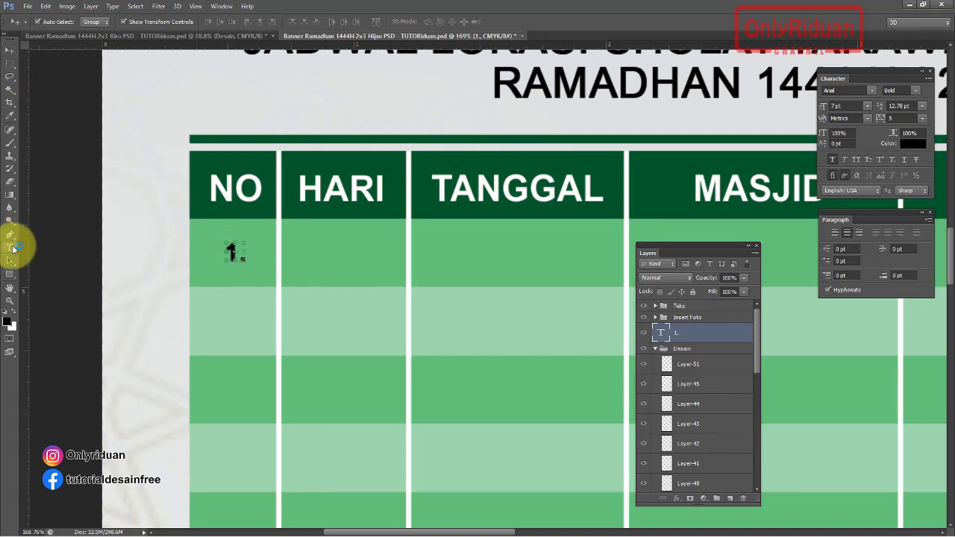
{"action": "left_click", "coordinate": [10, 247]}
{"action": "left_click", "coordinate": [239, 253]}
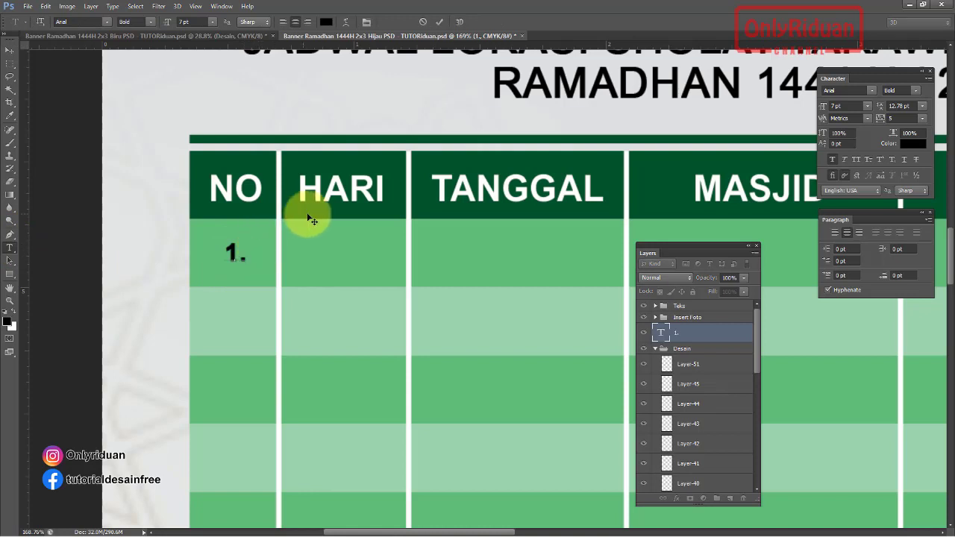
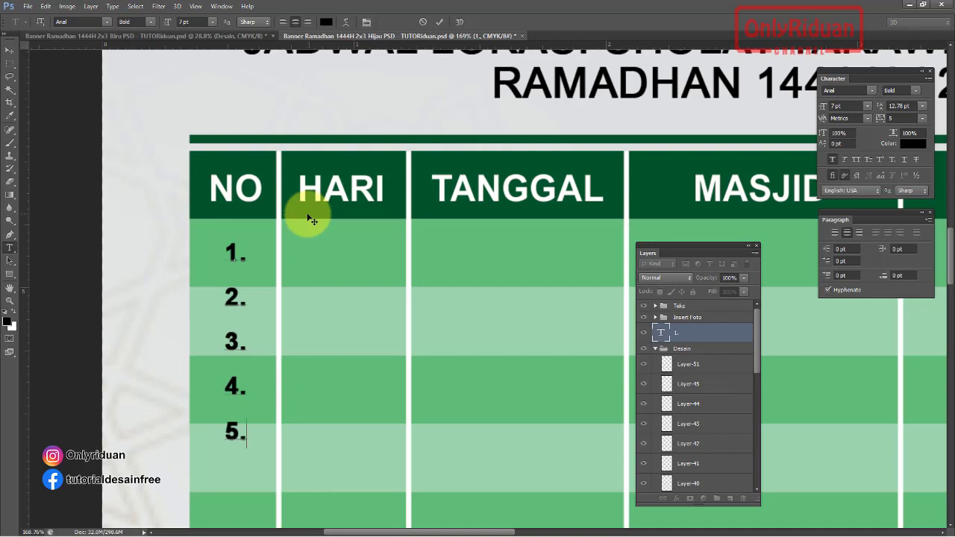
- Commit the 1. to 5. number list and select it with the Type tool
{"action": "left_click", "coordinate": [9, 50]}
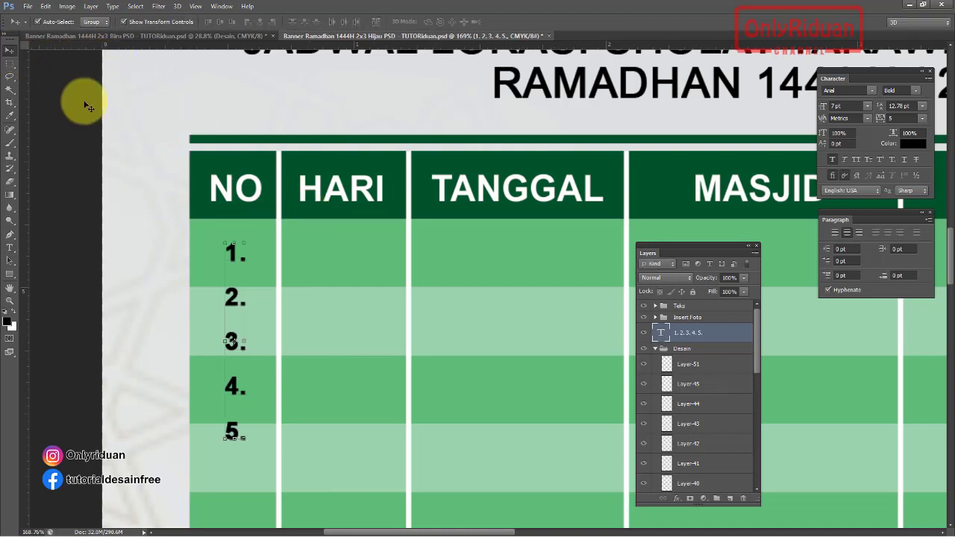
{"action": "left_click", "coordinate": [10, 248]}
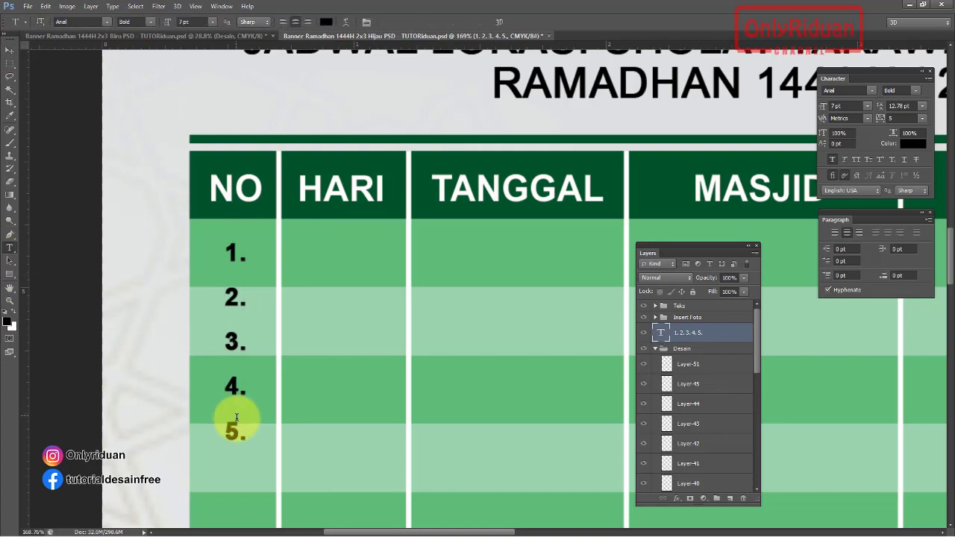
{"action": "left_click_drag", "start_coordinate": [226, 254], "coordinate": [249, 432]}
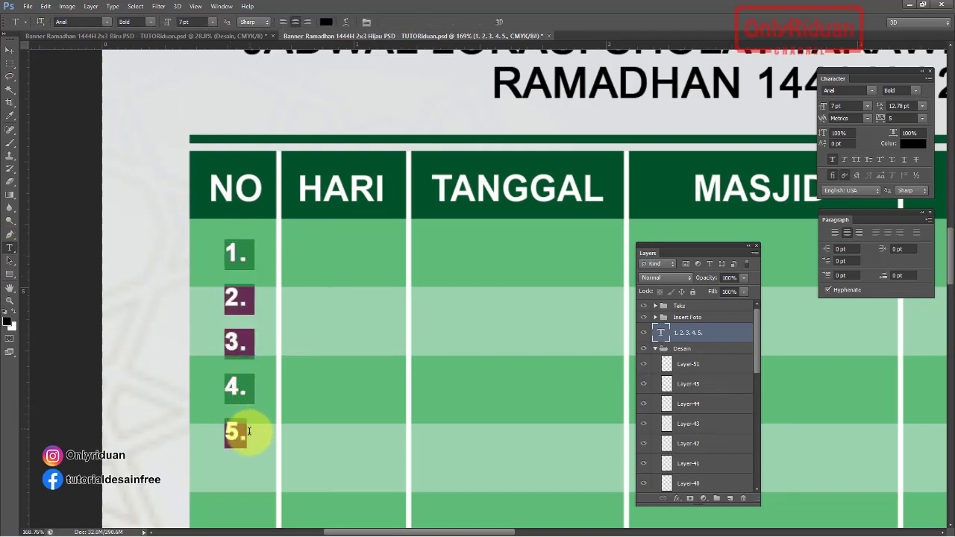
- Hide the Character and Paragraph panels
{"action": "left_click", "coordinate": [366, 24]}
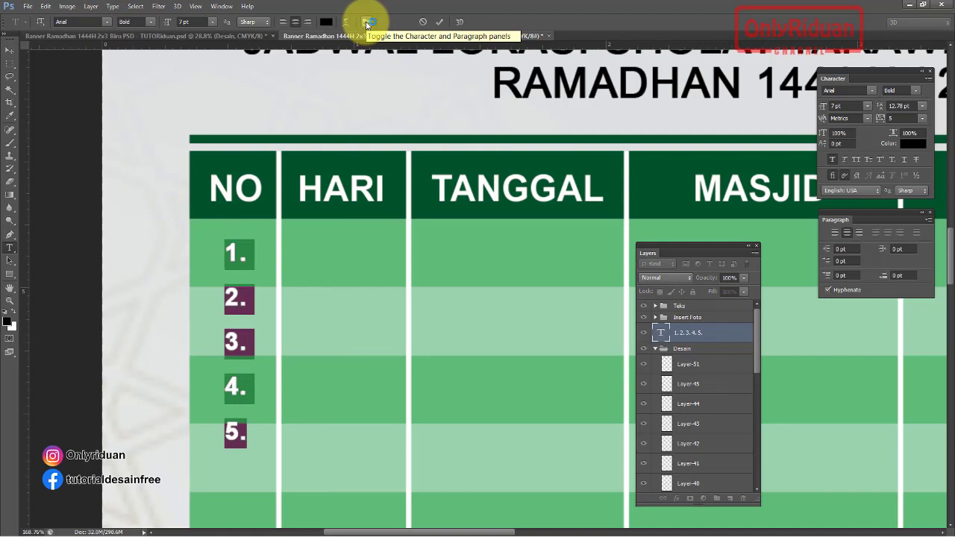
{"action": "left_click", "coordinate": [366, 24]}
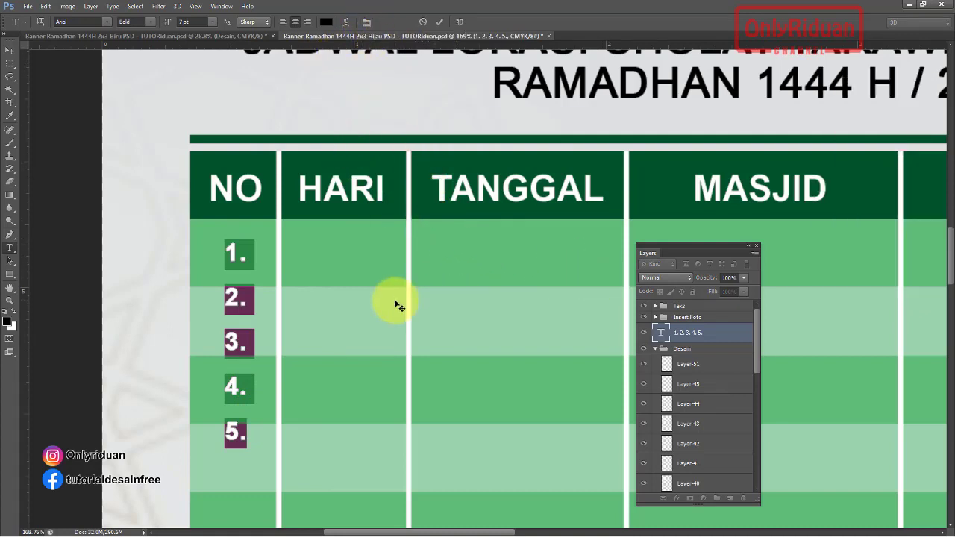
{"action": "scroll", "coordinate": [379, 288], "scroll_direction": "down", "scroll_amount": 3}
{"action": "scroll", "coordinate": [380, 288], "scroll_direction": "down", "scroll_amount": 2}
{"action": "scroll", "coordinate": [378, 286], "scroll_direction": "down", "scroll_amount": 3}
{"action": "scroll", "coordinate": [378, 284], "scroll_direction": "down", "scroll_amount": 2}
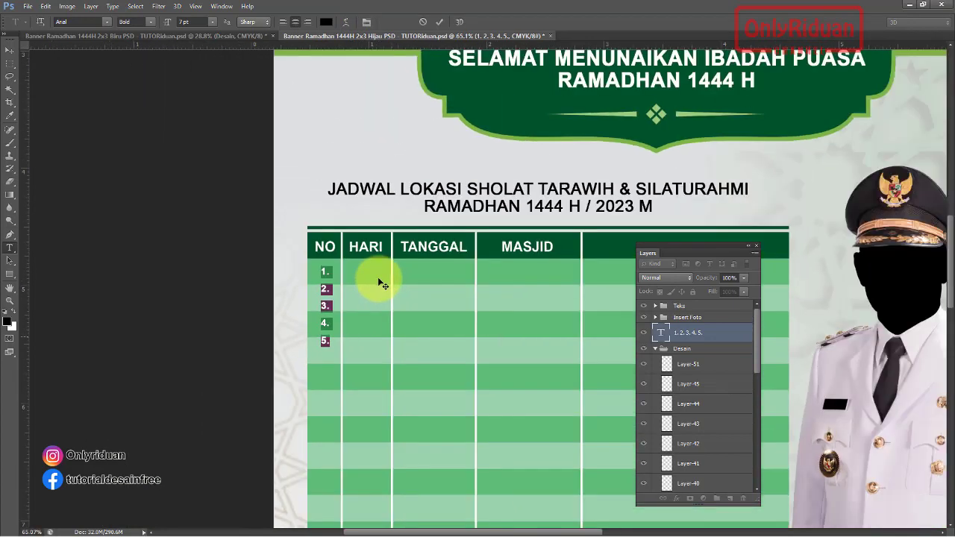
{"action": "scroll", "coordinate": [377, 277], "scroll_direction": "down", "scroll_amount": 1}
{"action": "scroll", "coordinate": [377, 278], "scroll_direction": "down", "scroll_amount": 1}
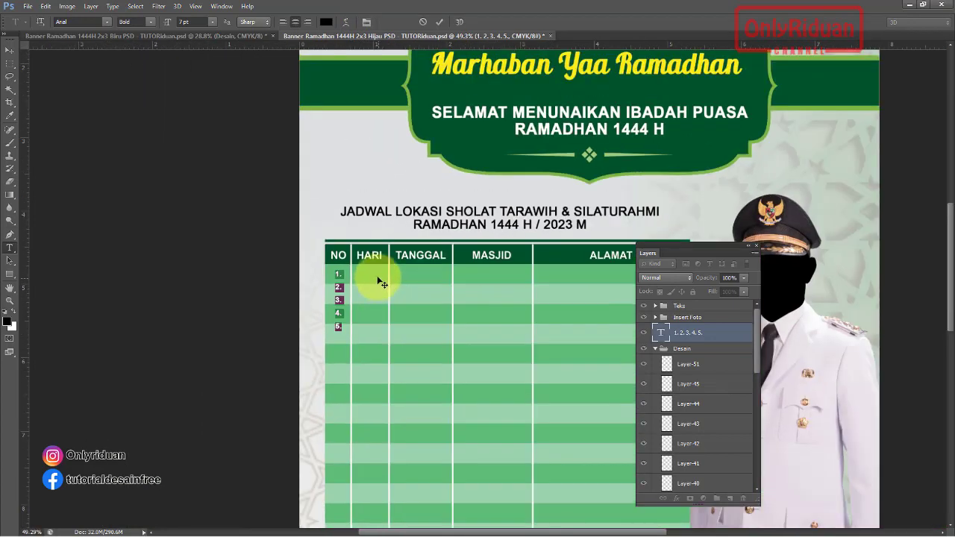
- Reopen the Character panel and float it beside the schedule table
{"action": "left_click", "coordinate": [362, 23]}
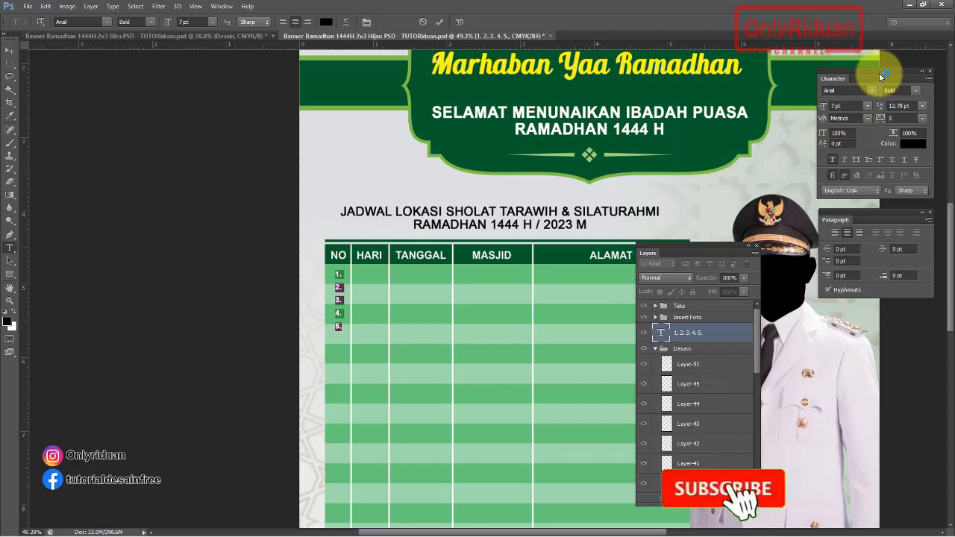
{"action": "left_click_drag", "start_coordinate": [881, 77], "coordinate": [473, 280]}
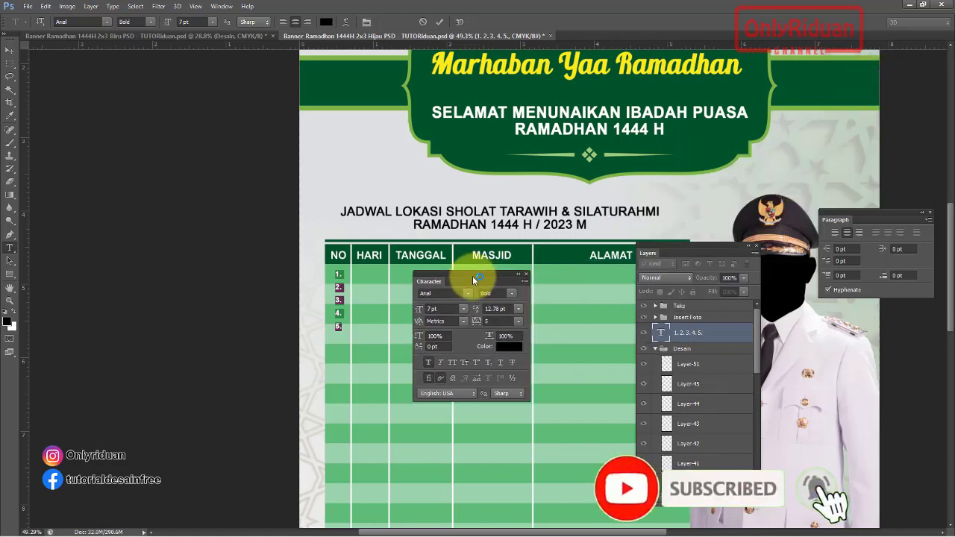
{"action": "scroll", "coordinate": [478, 299], "scroll_direction": "up", "scroll_amount": 1}
{"action": "scroll", "coordinate": [481, 313], "scroll_direction": "up", "scroll_amount": 1}
{"action": "scroll", "coordinate": [481, 317], "scroll_direction": "up", "scroll_amount": 1}
{"action": "scroll", "coordinate": [481, 320], "scroll_direction": "up", "scroll_amount": 1}
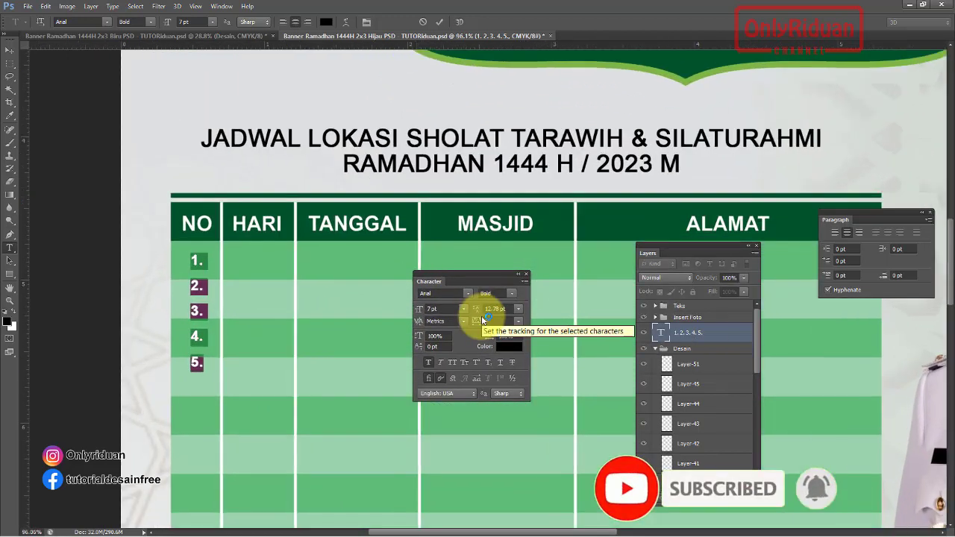
- Raise the leading of the 1. to 5. numbers three steps to match the rows
{"action": "left_click", "coordinate": [506, 307]}
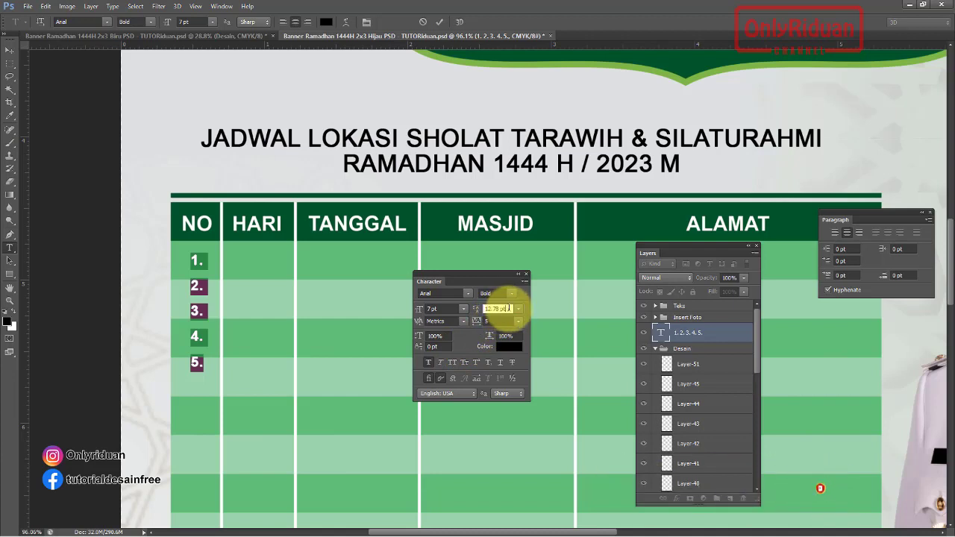
{"action": "key", "text": "Up"}
{"action": "key", "text": "Up"}
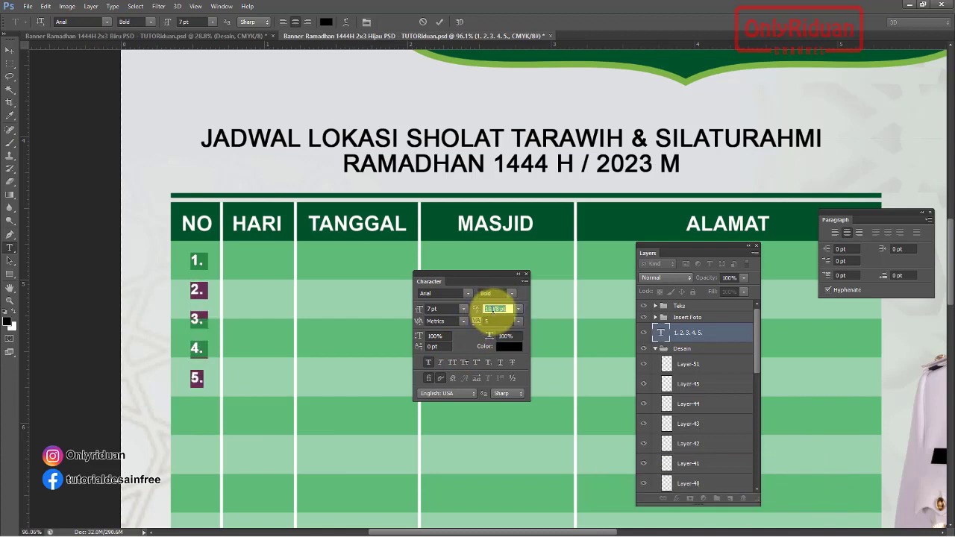
{"action": "key", "text": "Up"}
{"action": "key", "text": "Up"}
{"action": "key", "text": "Up"}
{"action": "key", "text": "Up"}
{"action": "key", "text": "Up"}
{"action": "key", "text": "Up"}
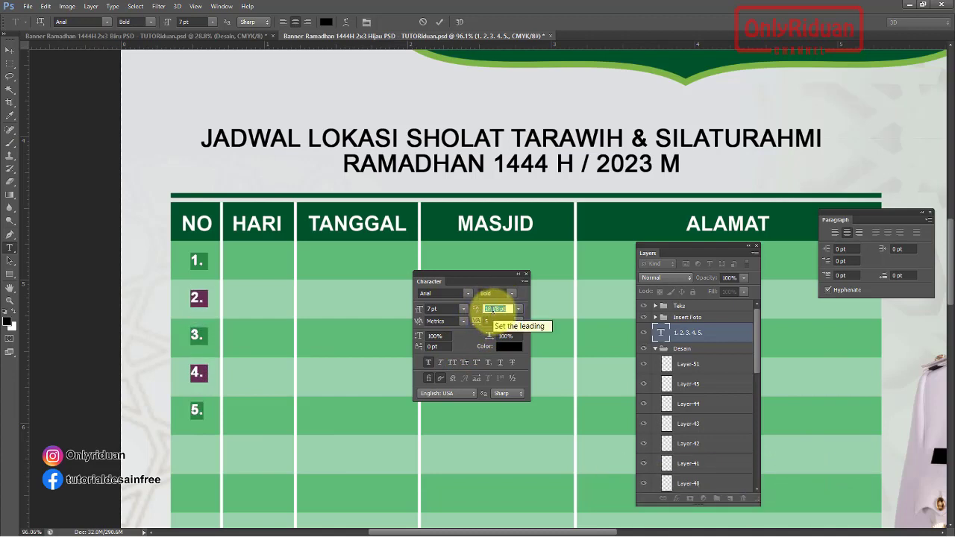
{"action": "key", "text": "Up"}
{"action": "key", "text": "Up"}
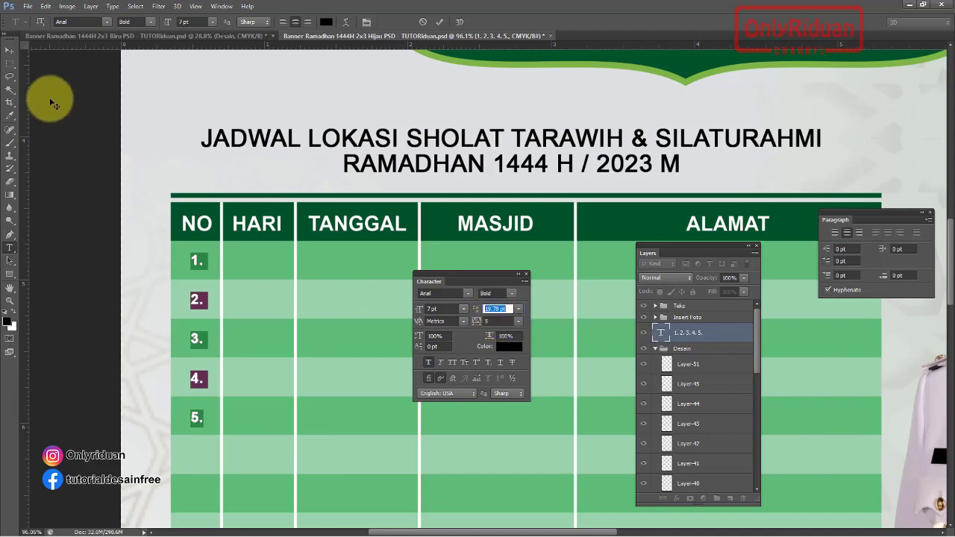
- Alt-drag a copy of the 1. to 5. number layer into the HARI column
{"action": "left_click", "coordinate": [10, 50]}
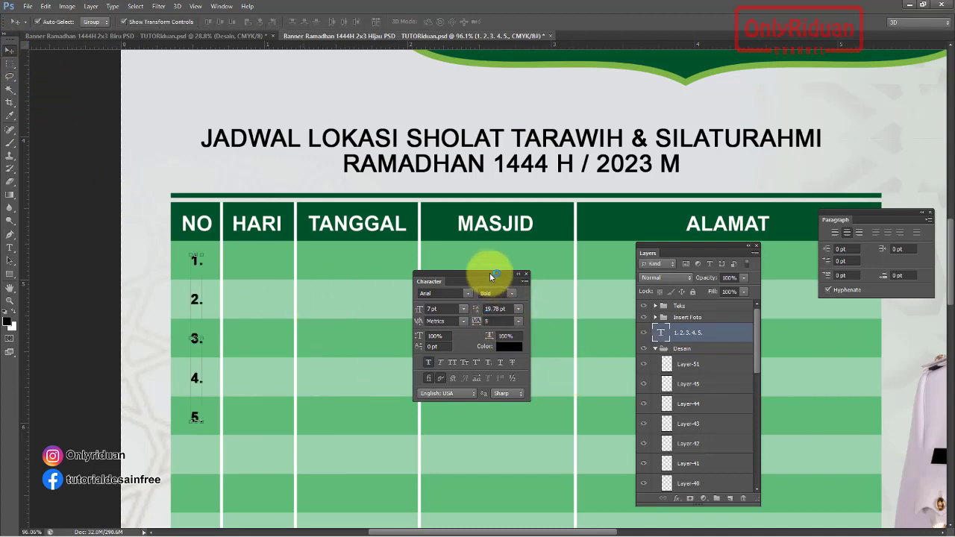
{"action": "left_click_drag", "start_coordinate": [486, 274], "coordinate": [494, 319]}
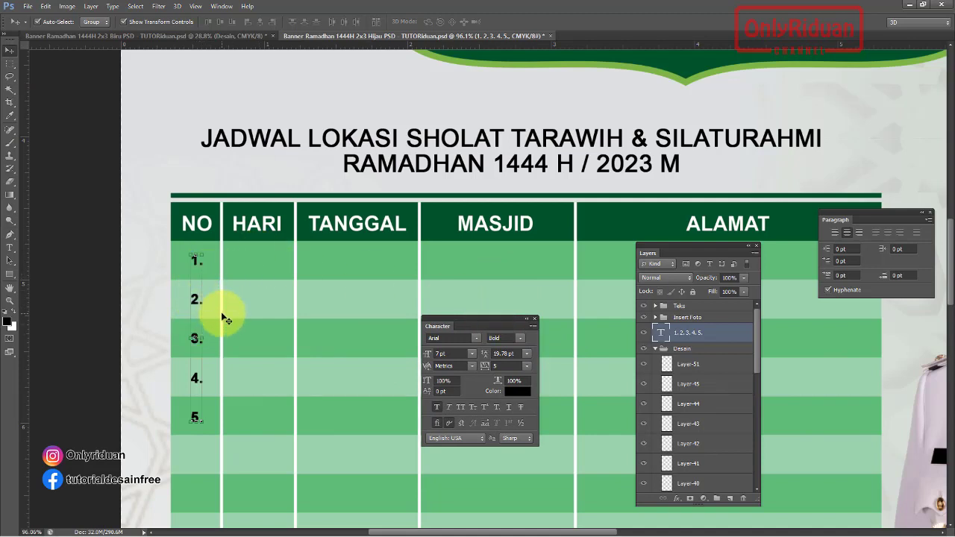
{"action": "key", "text": "alt"}
{"action": "left_click_drag", "start_coordinate": [199, 307], "coordinate": [255, 307]}
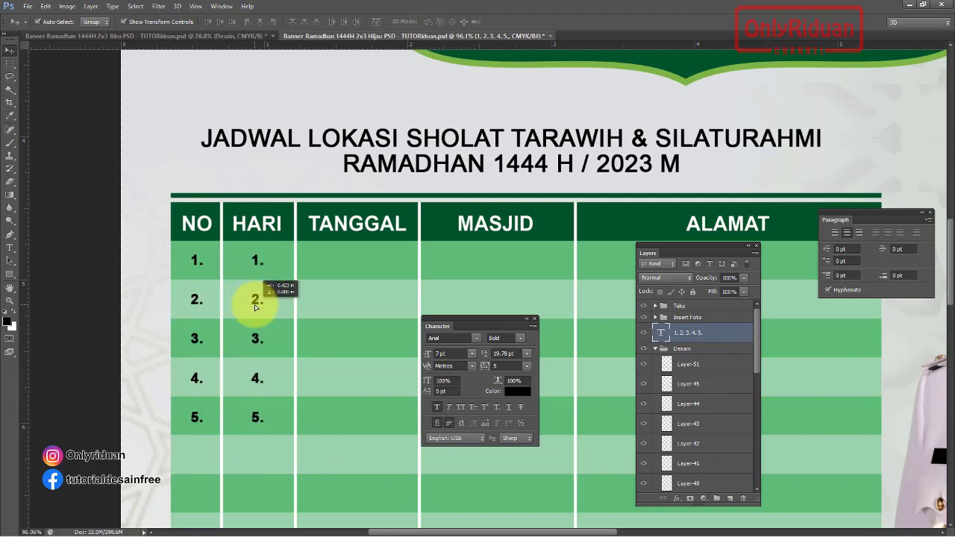
{"action": "left_click_drag", "start_coordinate": [256, 307], "coordinate": [255, 307]}
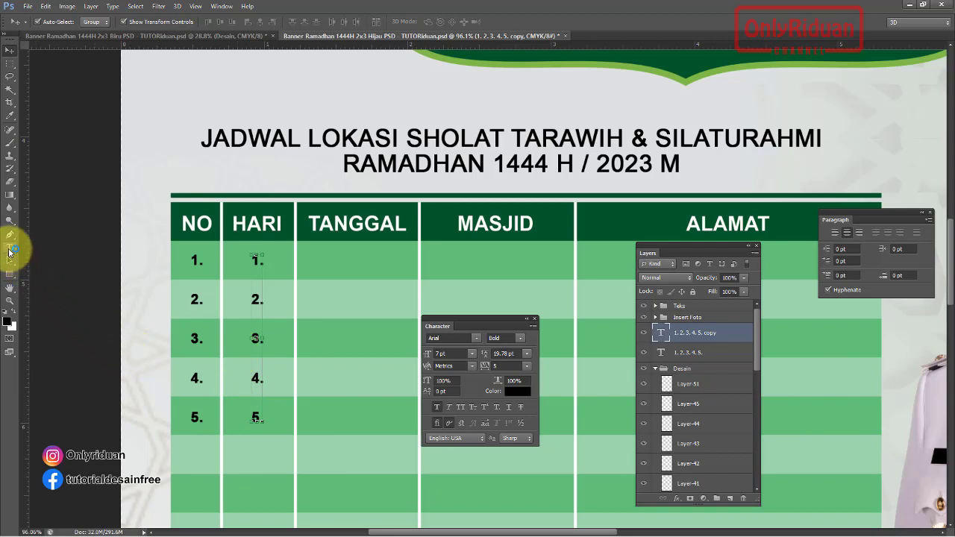
- Replace the copied numbers with Senin, Selasa, Rabu, Kamis, Jumat, one per line
{"action": "left_click", "coordinate": [10, 247]}
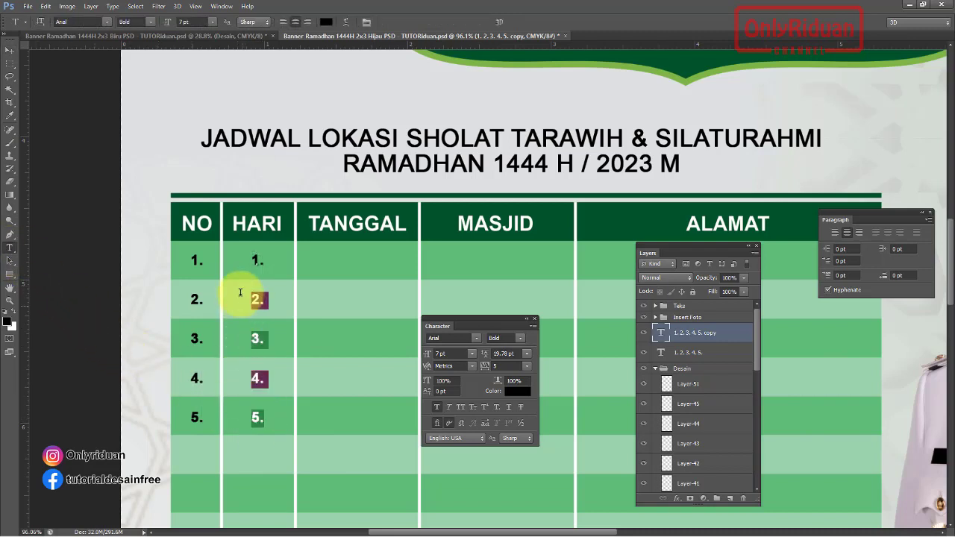
{"action": "left_click_drag", "start_coordinate": [260, 416], "coordinate": [256, 256]}
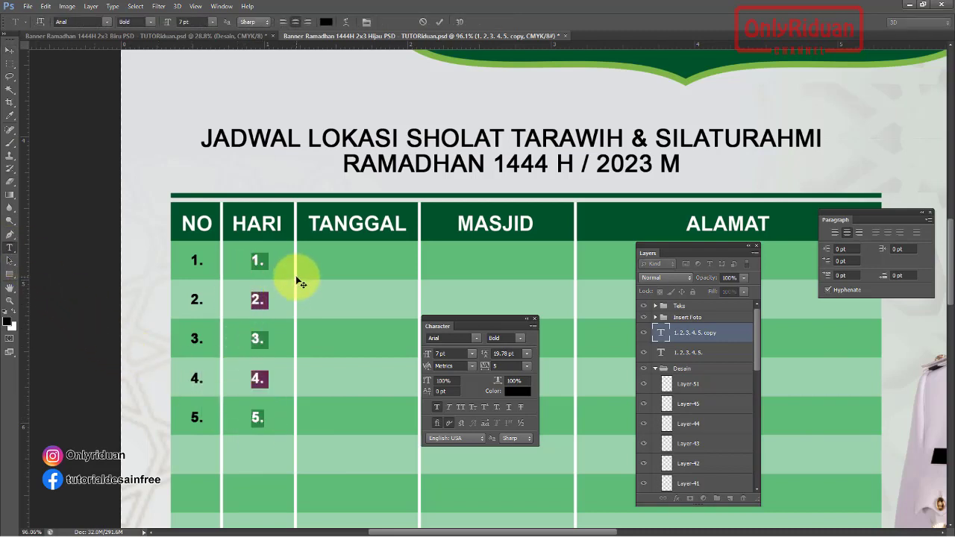
{"action": "type", "text": "Senin"}
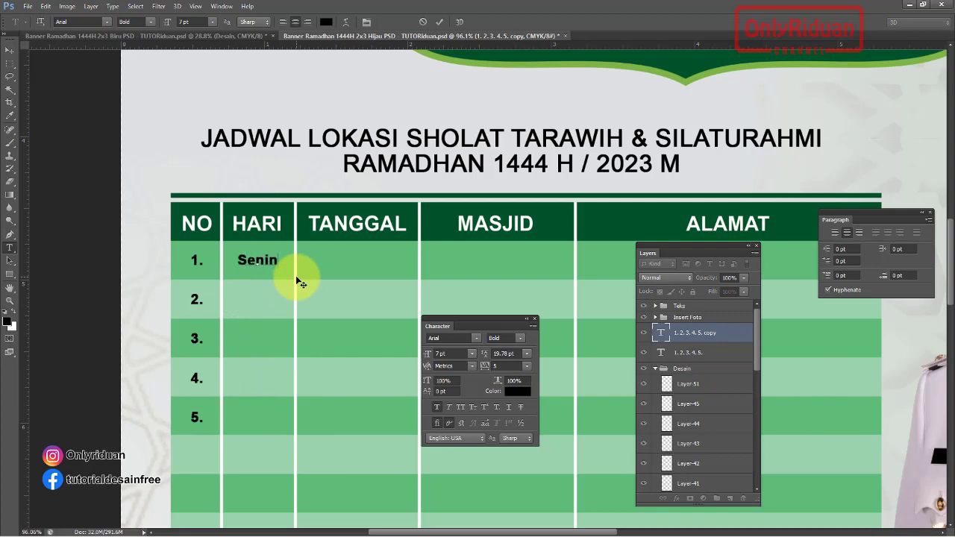
{"action": "key", "text": "Return"}
{"action": "type", "text": "Se"}
{"action": "type", "text": "lasa"}
{"action": "key", "text": "Return"}
{"action": "type", "text": "Rabu"}
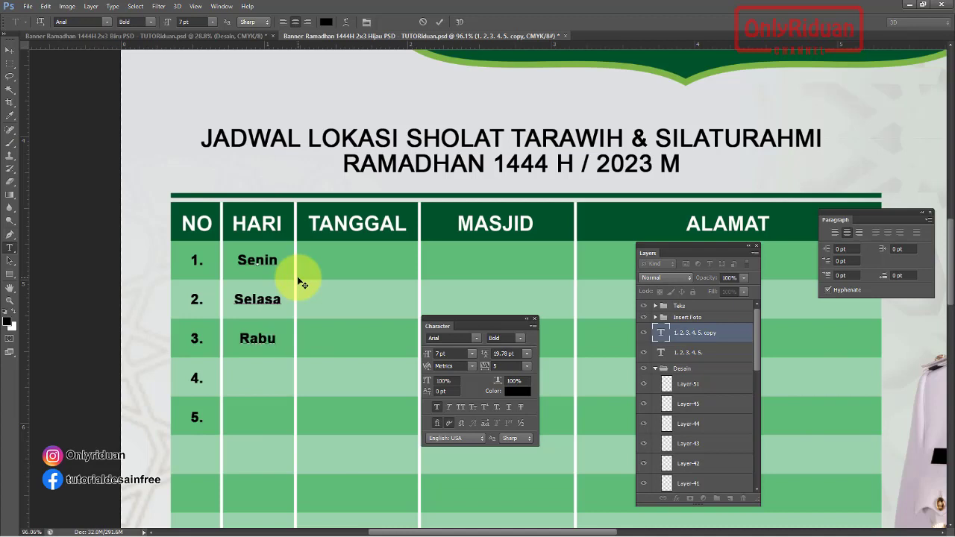
{"action": "type", "text": "mis"}
{"action": "key", "text": "Return"}
{"action": "type", "text": "Jumat"}
{"action": "left_click", "coordinate": [298, 284]}
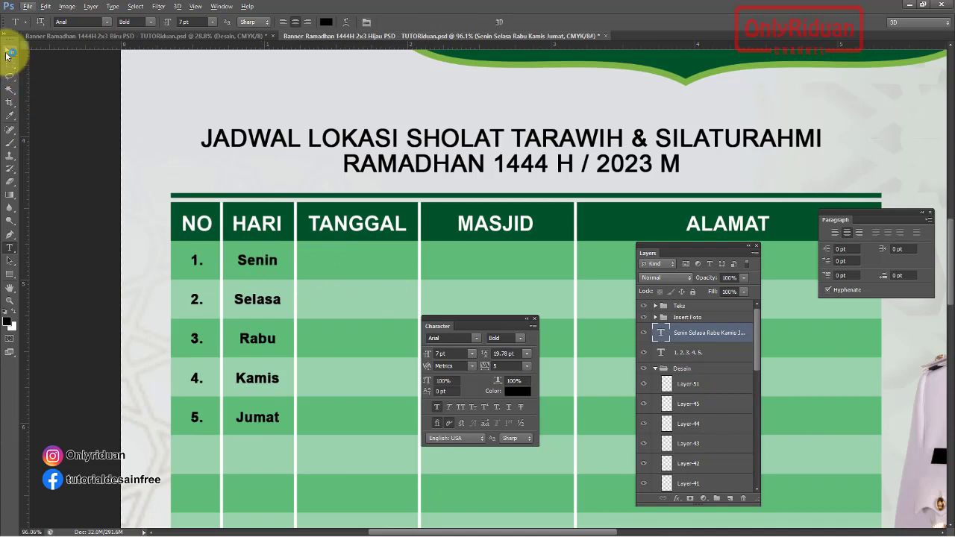
{"action": "left_click", "coordinate": [9, 52]}
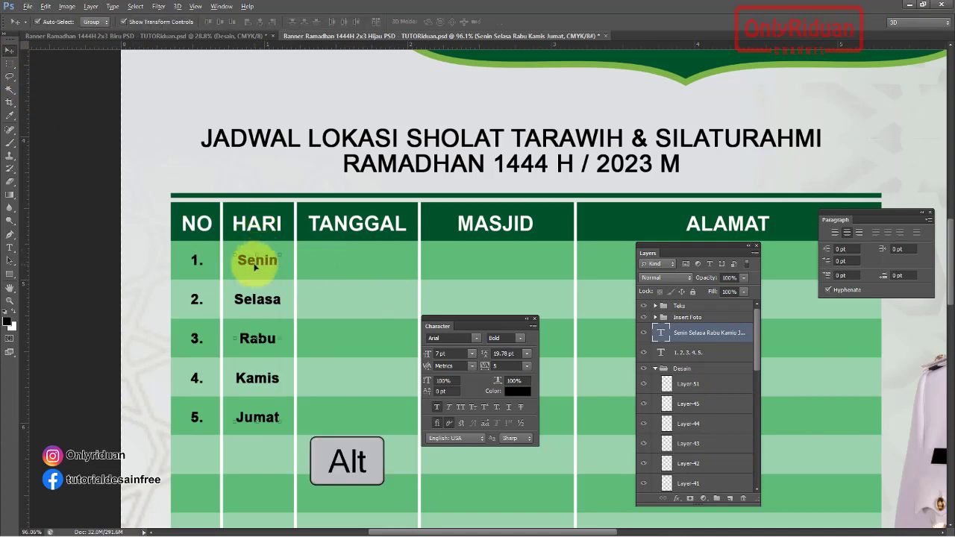
- Copy the day column into TANGGAL and retype it as 22 to 26 Maret 2023
{"action": "left_click_drag", "start_coordinate": [255, 263], "coordinate": [358, 260]}
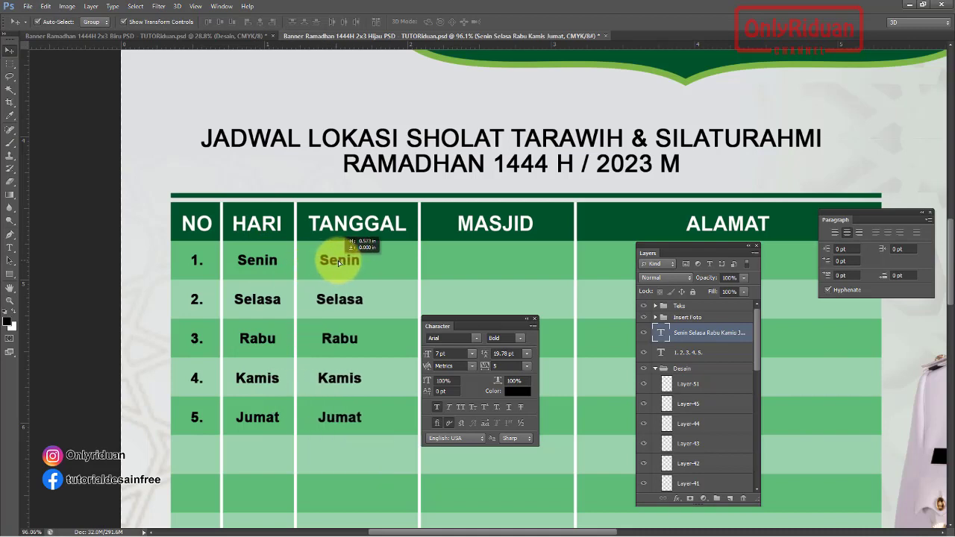
{"action": "left_click_drag", "start_coordinate": [493, 326], "coordinate": [563, 331]}
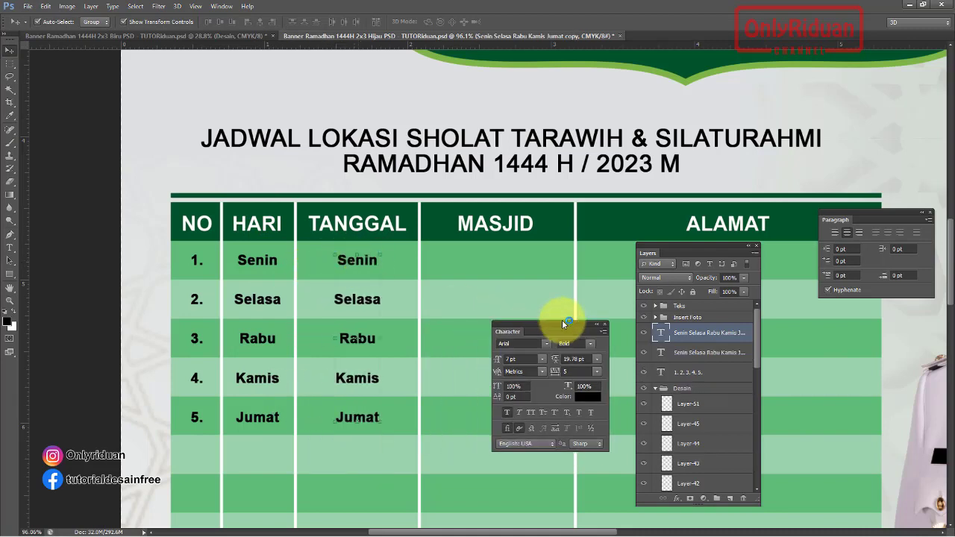
{"action": "left_click", "coordinate": [9, 248]}
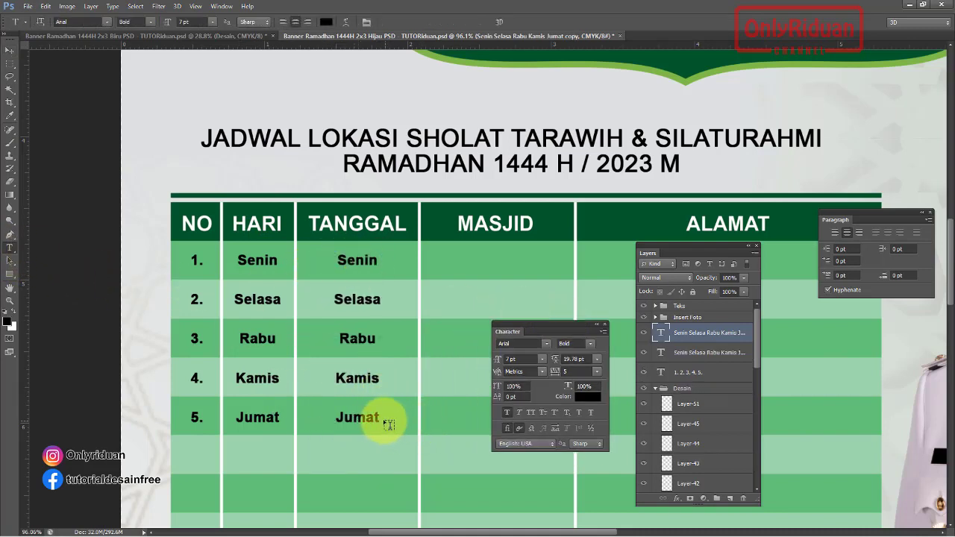
{"action": "left_click_drag", "start_coordinate": [381, 420], "coordinate": [296, 268]}
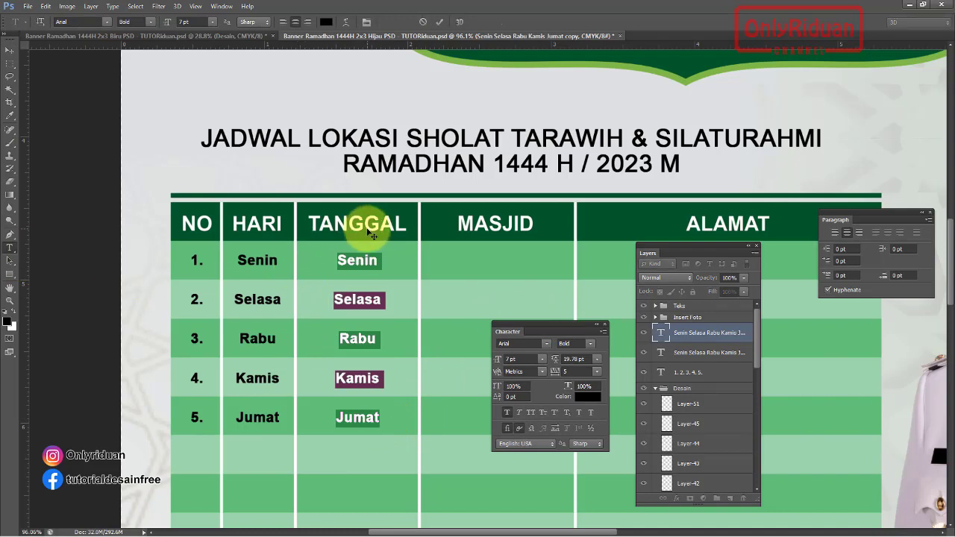
{"action": "type", "text": "S"}
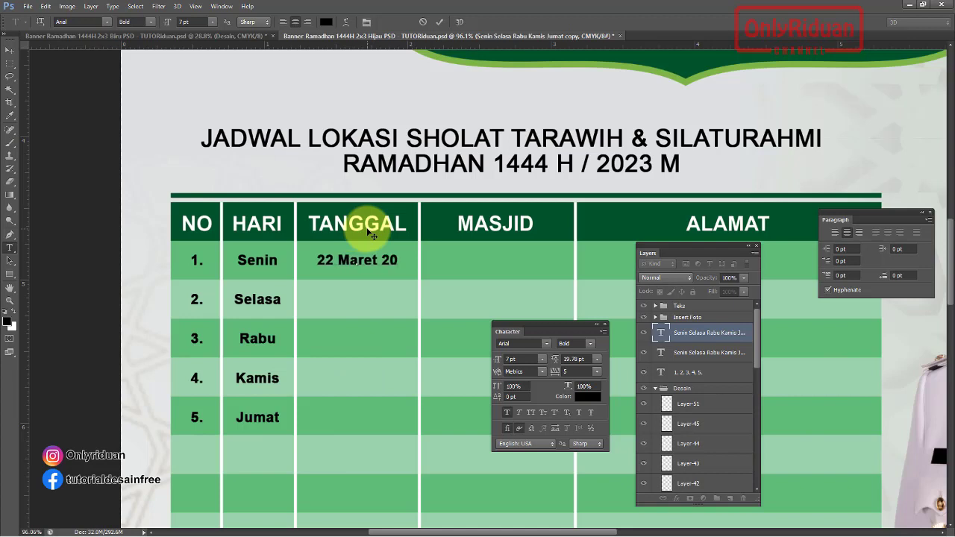
{"action": "type", "text": "23"}
{"action": "type", "text": "ret 2023 24 Maret 2023 25 Maret 2023 26 Ma"}
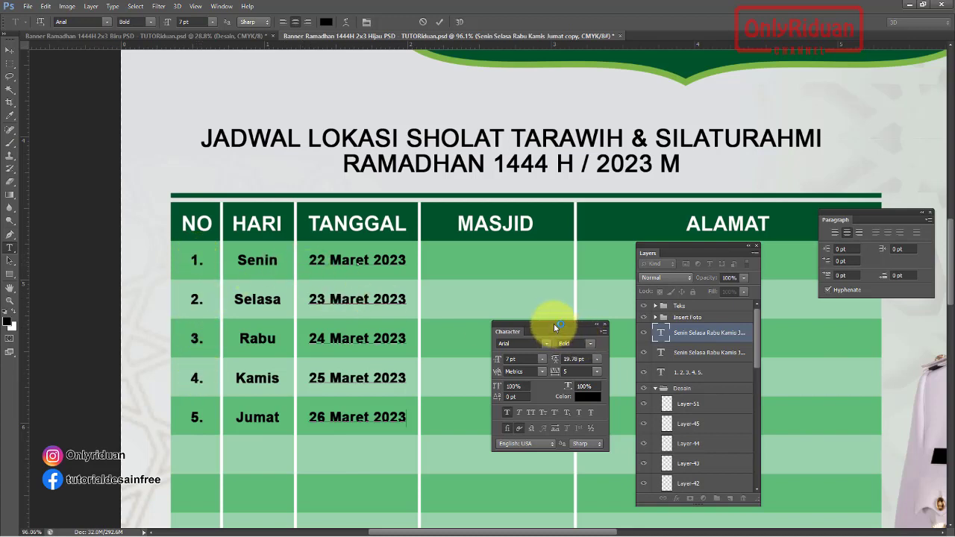
{"action": "left_click_drag", "start_coordinate": [554, 323], "coordinate": [830, 369]}
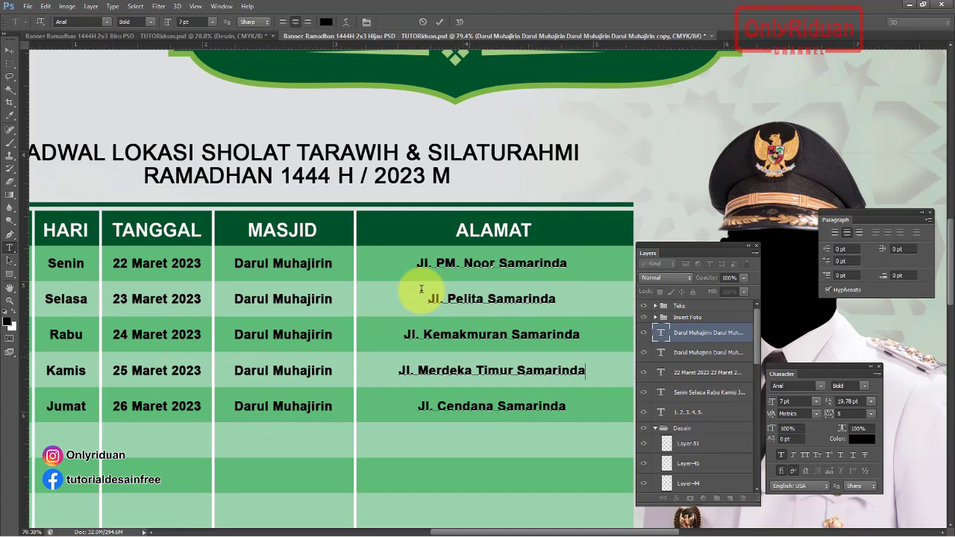
- Zoom out, commit the MASJID and ALAMAT text, and move the Layers panel higher
{"action": "scroll", "coordinate": [421, 290], "scroll_direction": "down", "scroll_amount": 2}
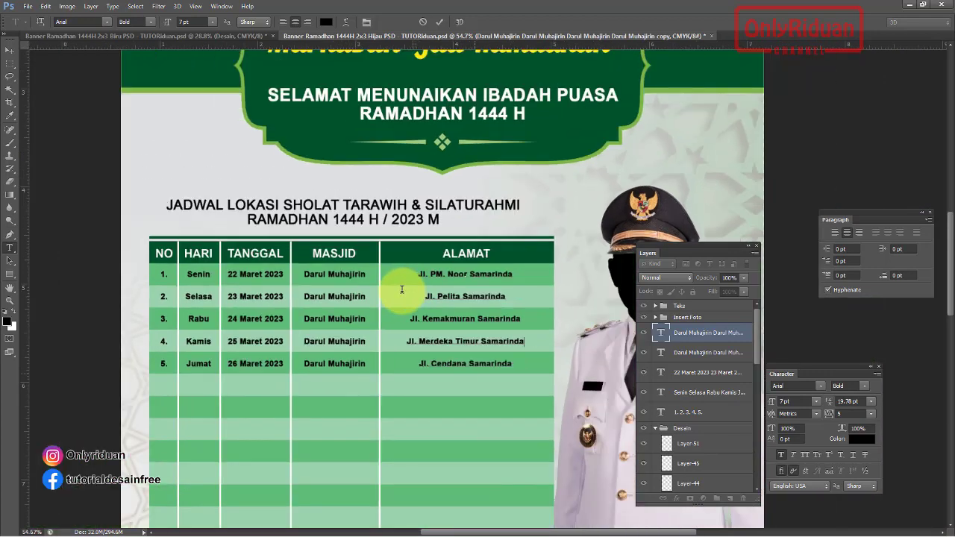
{"action": "scroll", "coordinate": [418, 291], "scroll_direction": "down", "scroll_amount": 2}
{"action": "scroll", "coordinate": [415, 291], "scroll_direction": "down", "scroll_amount": 2}
{"action": "scroll", "coordinate": [410, 292], "scroll_direction": "down", "scroll_amount": 2}
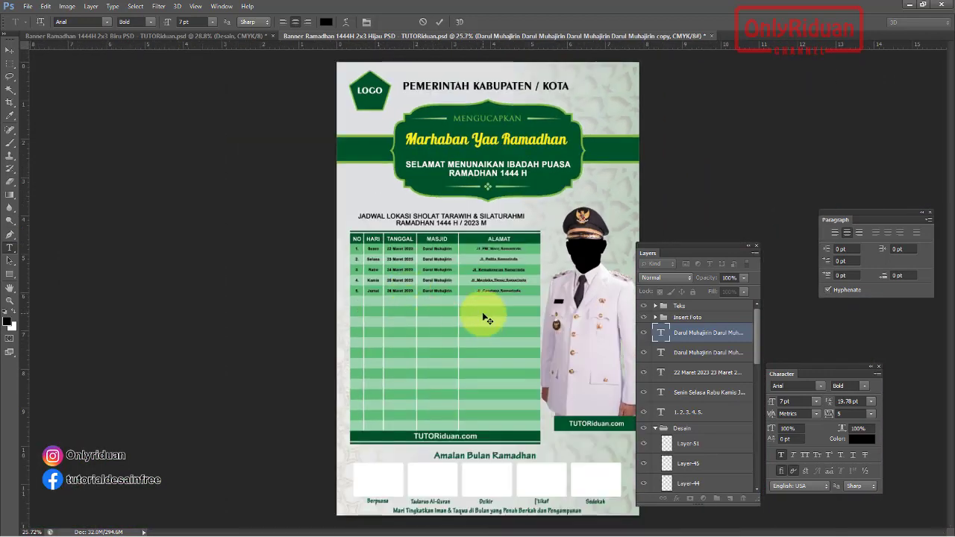
{"action": "left_click", "coordinate": [9, 50]}
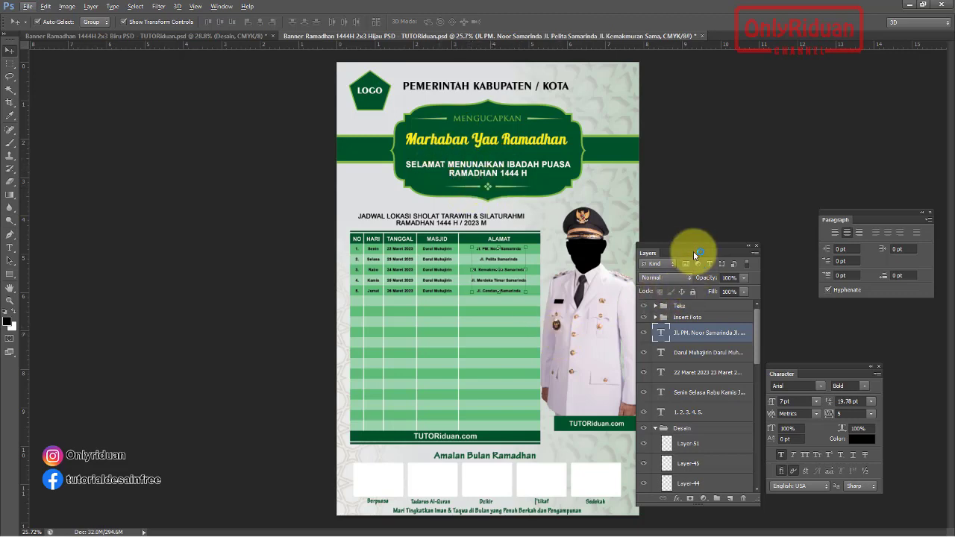
{"action": "left_click_drag", "start_coordinate": [691, 247], "coordinate": [739, 133]}
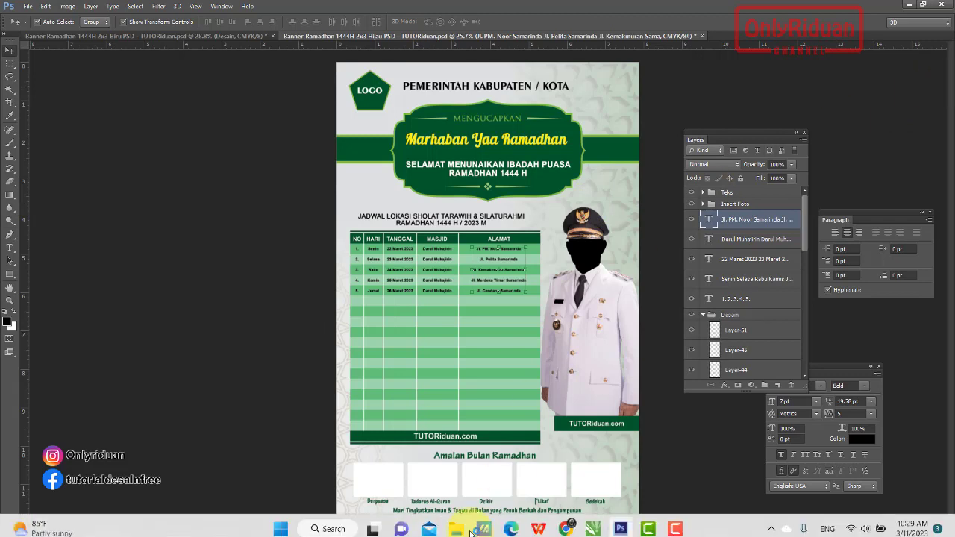
- Switch to CorelDRAW and delete the empty rectangle beside the green banner
{"action": "mouse_move", "coordinate": [593, 528]}
{"action": "left_click", "coordinate": [645, 483]}
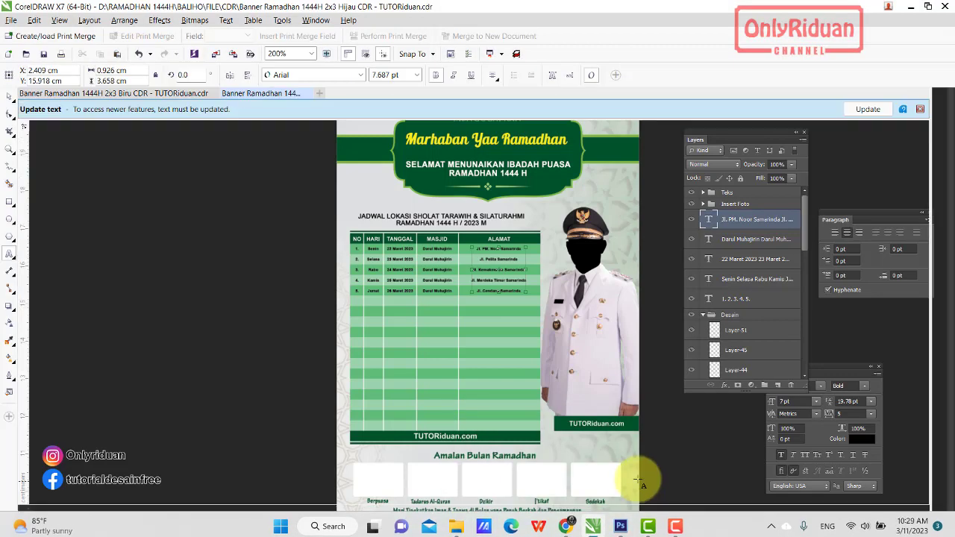
{"action": "scroll", "coordinate": [371, 226], "scroll_direction": "down", "scroll_amount": 2}
{"action": "scroll", "coordinate": [367, 225], "scroll_direction": "down", "scroll_amount": 2}
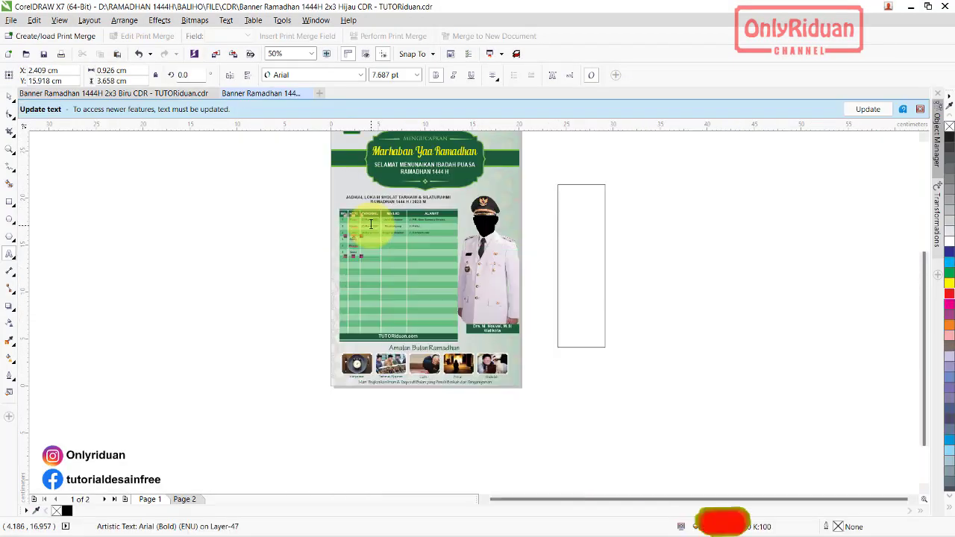
{"action": "left_click", "coordinate": [10, 95]}
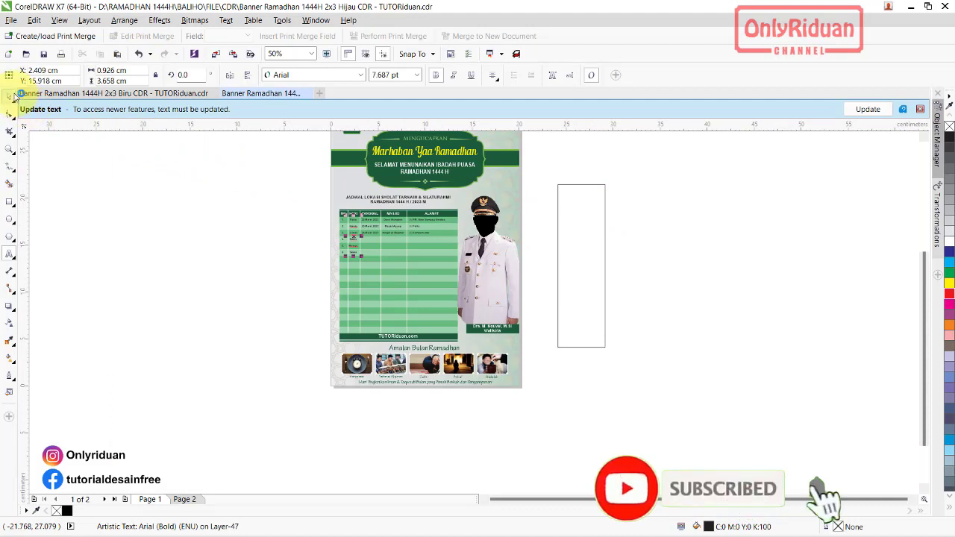
{"action": "left_click", "coordinate": [582, 233]}
{"action": "key", "text": "Delete"}
- Dismiss the update notice and marquee-select the whole banner
{"action": "scroll", "coordinate": [609, 374], "scroll_direction": "up", "scroll_amount": 2}
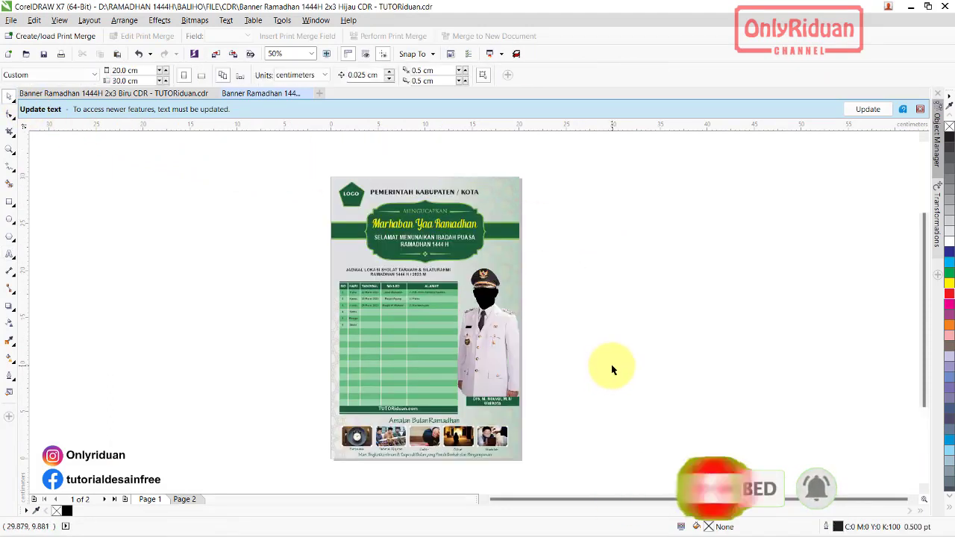
{"action": "left_click", "coordinate": [924, 110]}
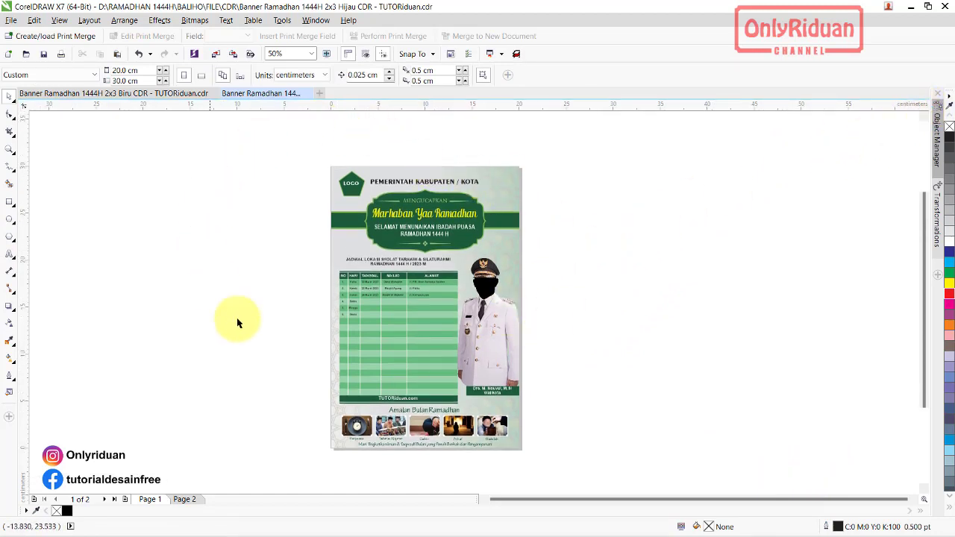
{"action": "mouse_move", "coordinate": [587, 464]}
{"action": "left_mouse_down"}
{"action": "mouse_move", "coordinate": [303, 200]}
{"action": "mouse_move", "coordinate": [285, 132]}
{"action": "left_mouse_up"}
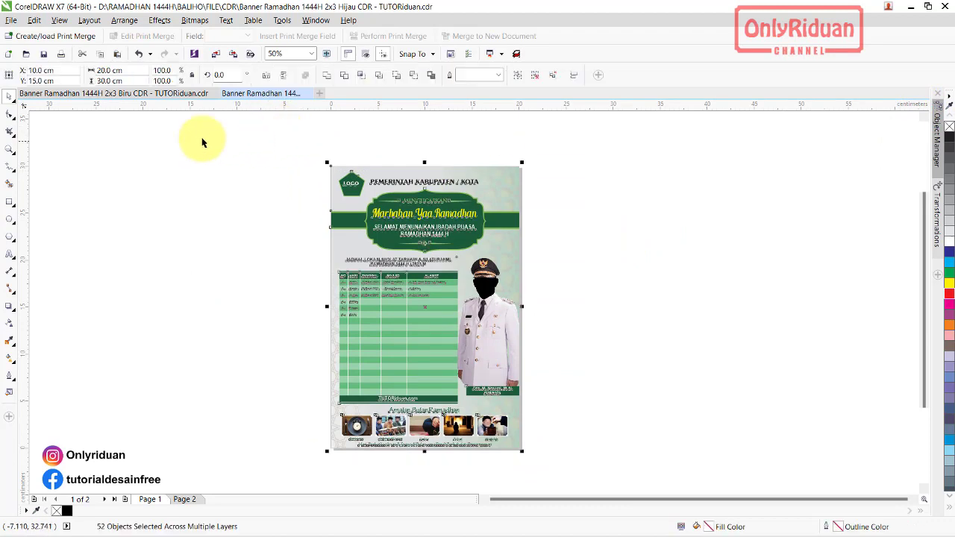
- Start a JPG export of the banner into the CETAK folder
{"action": "left_click", "coordinate": [11, 21]}
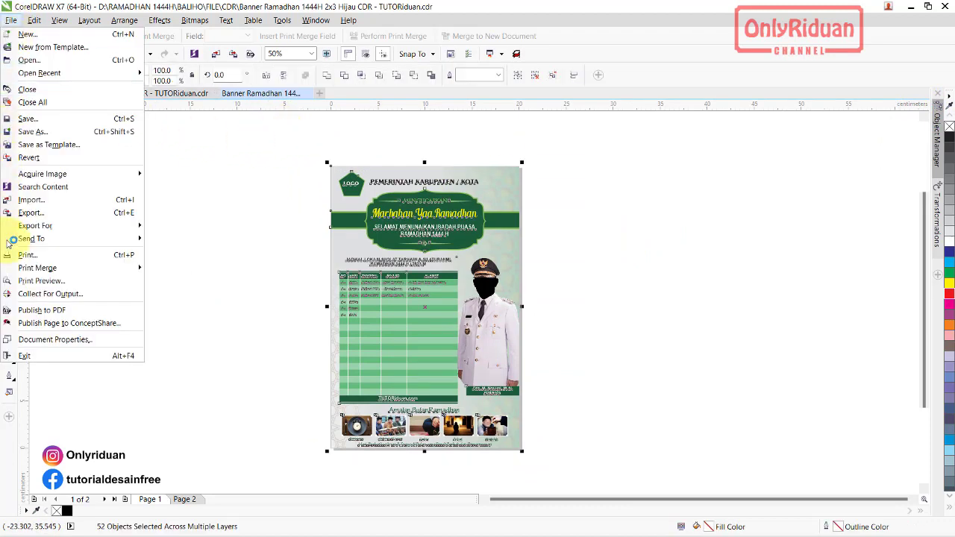
{"action": "left_click", "coordinate": [44, 214]}
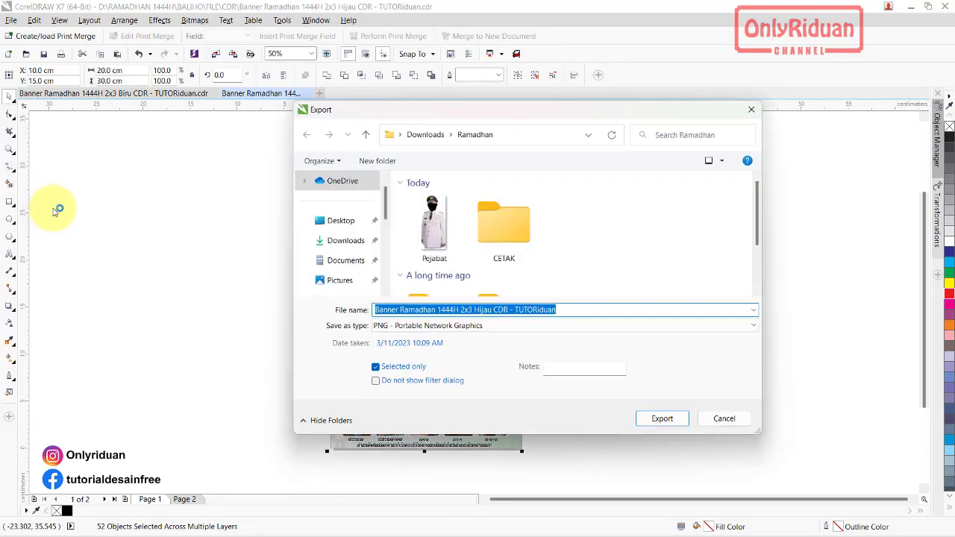
{"action": "left_click", "coordinate": [423, 326]}
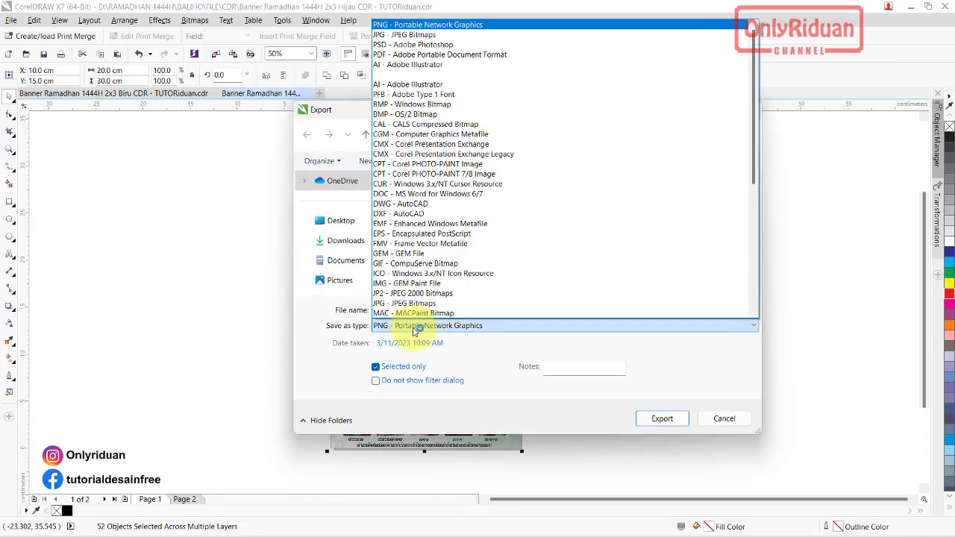
{"action": "left_click", "coordinate": [401, 35]}
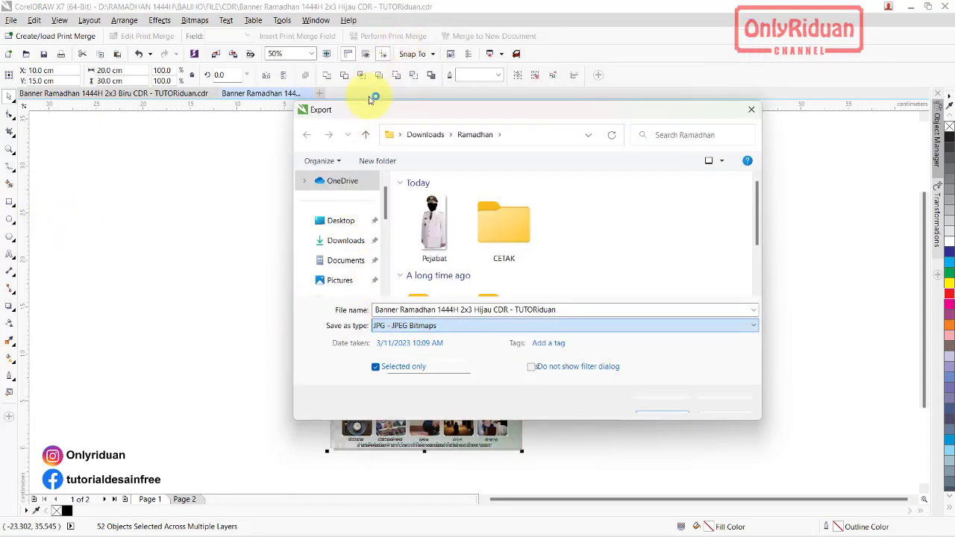
{"action": "scroll", "coordinate": [552, 254], "scroll_direction": "down", "scroll_amount": 1}
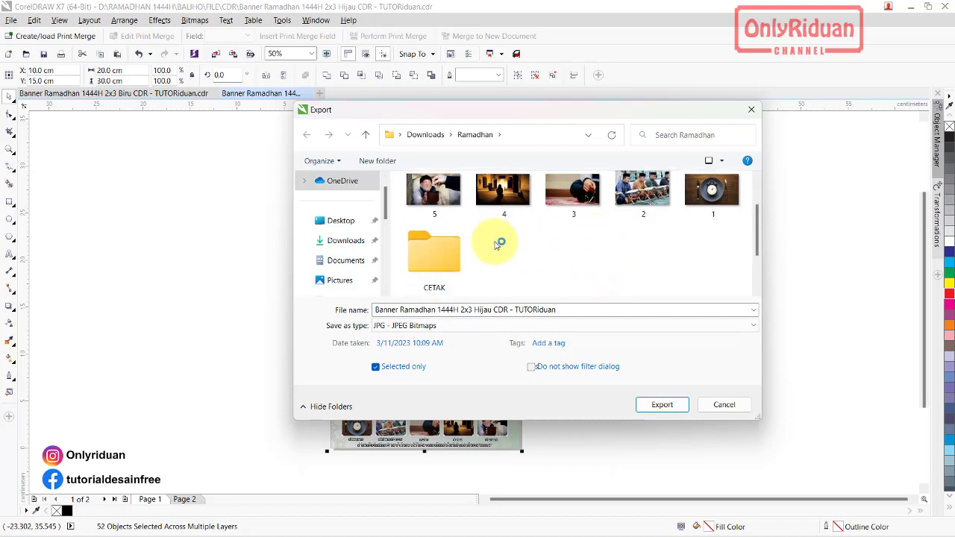
{"action": "double_click", "coordinate": [429, 252]}
- Name the export Banner 2x3M 1 Lembar MA, untick Selected only, and export
{"action": "left_click", "coordinate": [571, 310]}
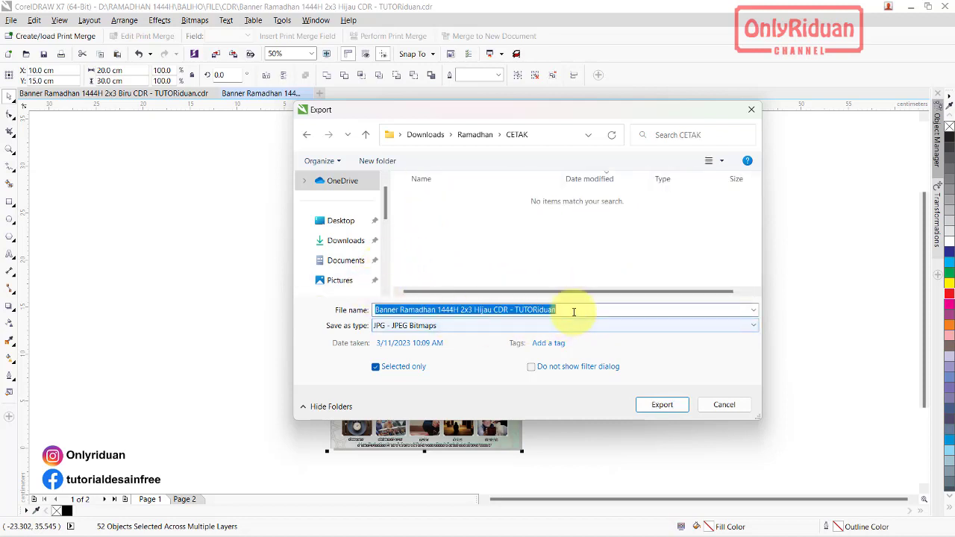
{"action": "left_click_drag", "start_coordinate": [576, 309], "coordinate": [376, 309]}
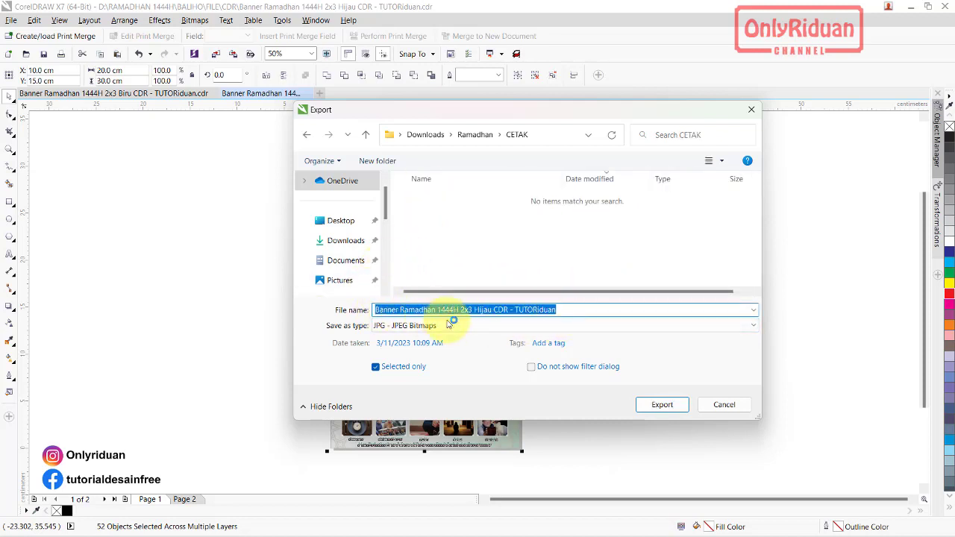
{"action": "type", "text": "Banner 2x3M 1 Lembar MA"}
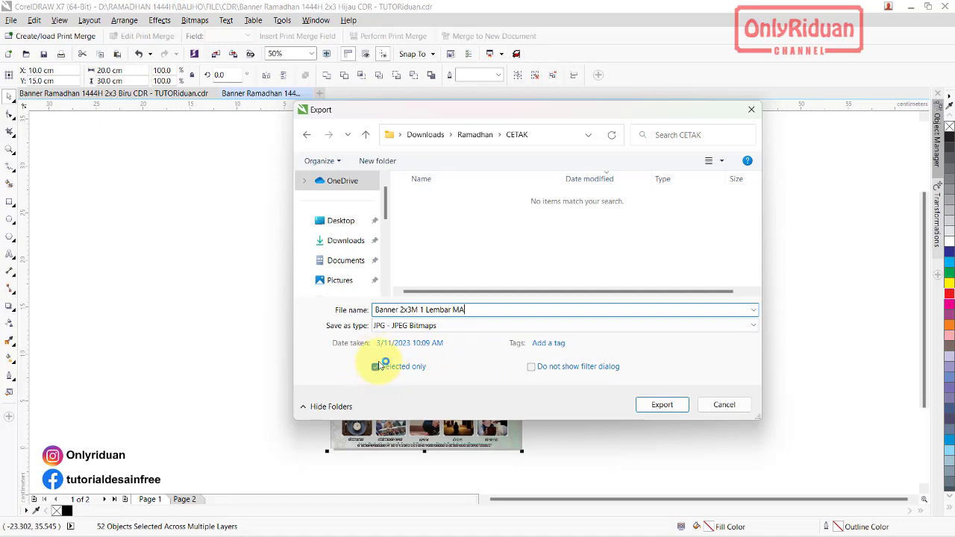
{"action": "left_click_drag", "start_coordinate": [426, 117], "coordinate": [633, 321]}
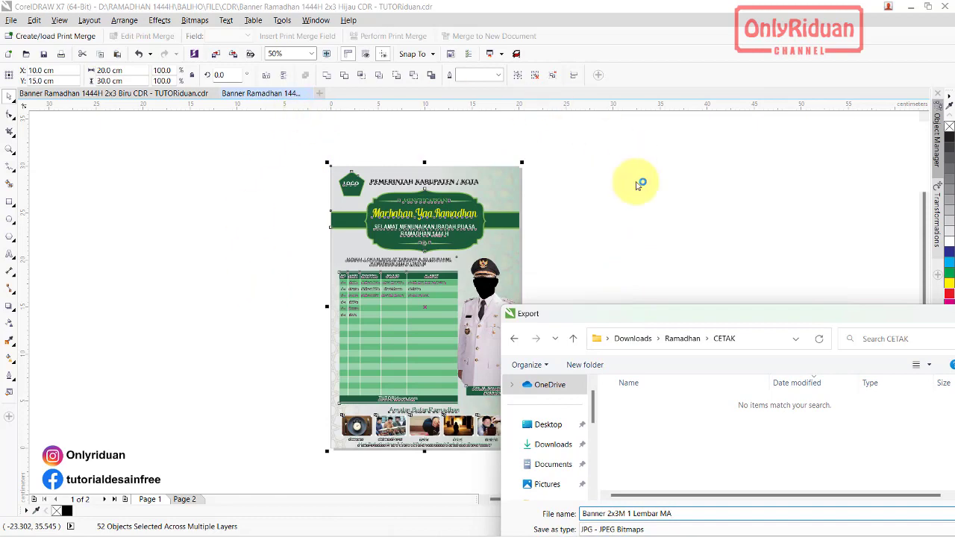
{"action": "mouse_move", "coordinate": [634, 308]}
{"action": "left_mouse_down"}
{"action": "mouse_move", "coordinate": [609, 130]}
{"action": "mouse_move", "coordinate": [451, 135]}
{"action": "left_mouse_up"}
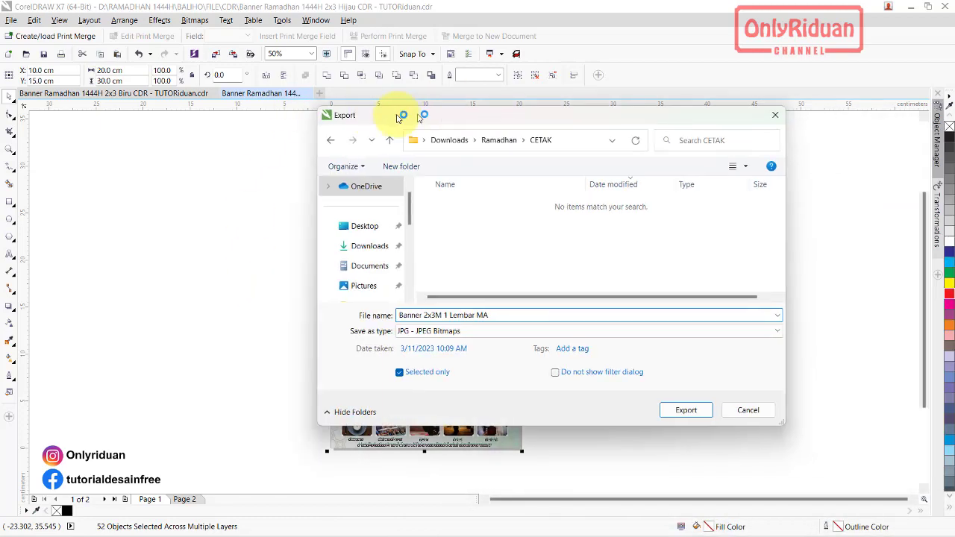
{"action": "left_click", "coordinate": [432, 392]}
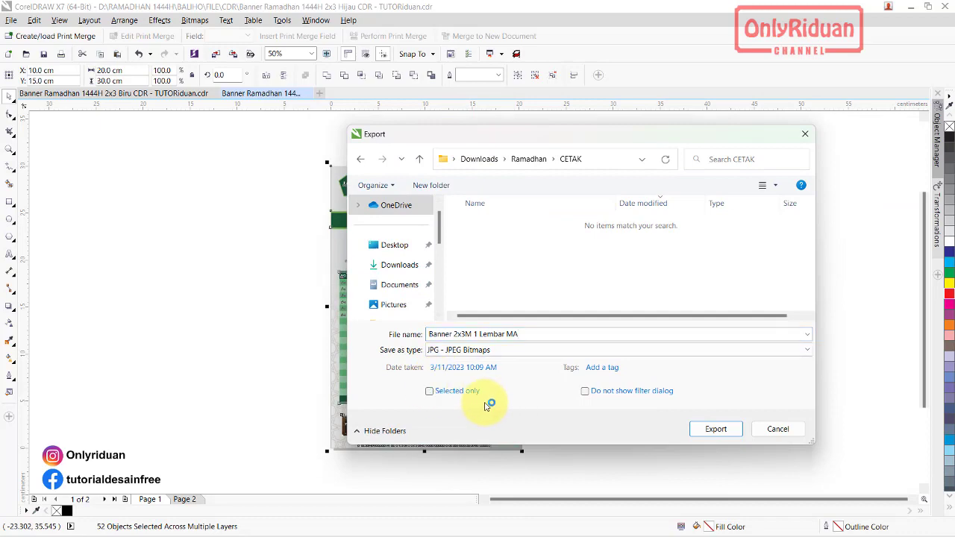
{"action": "left_click", "coordinate": [701, 427]}
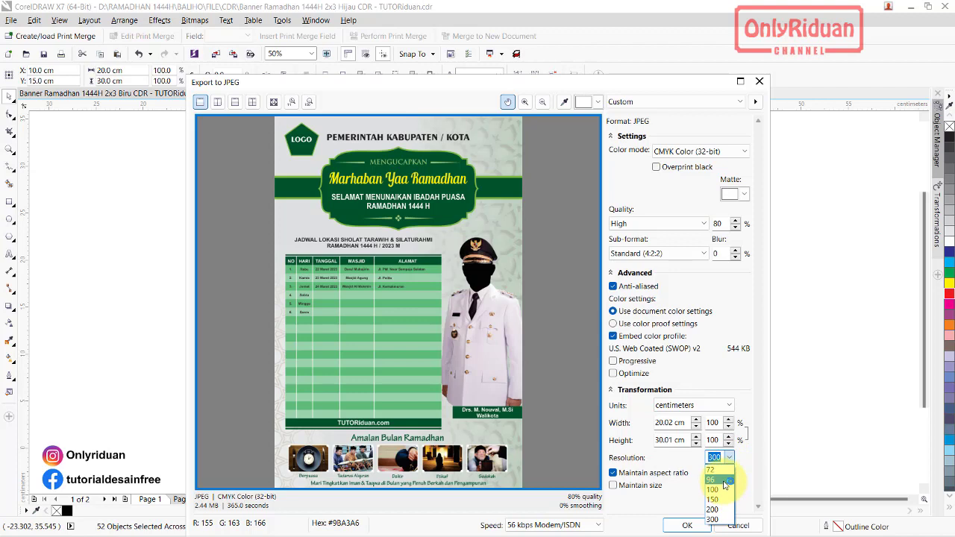
- Set the JPEG export to 96 dpi resolution and 200 cm width
{"action": "left_click", "coordinate": [718, 480]}
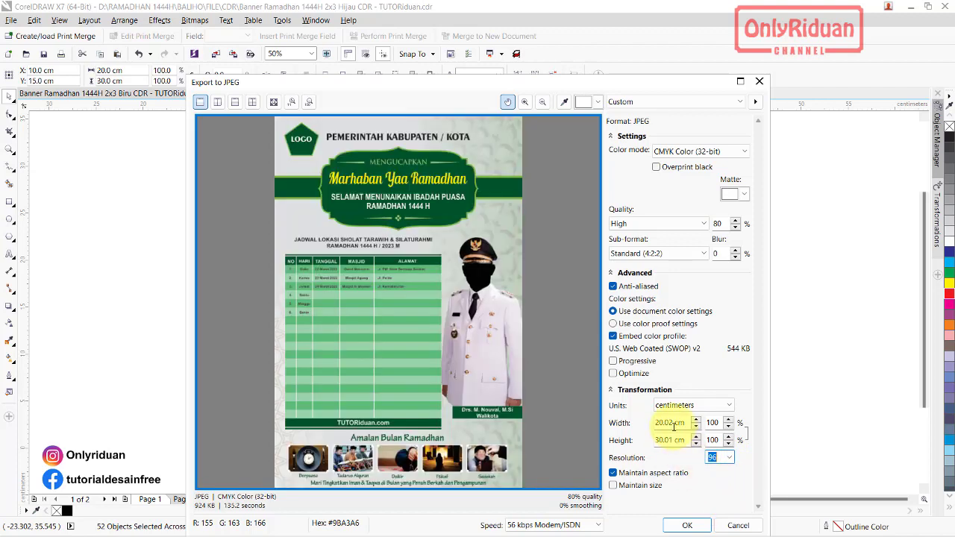
{"action": "left_click_drag", "start_coordinate": [672, 422], "coordinate": [644, 420]}
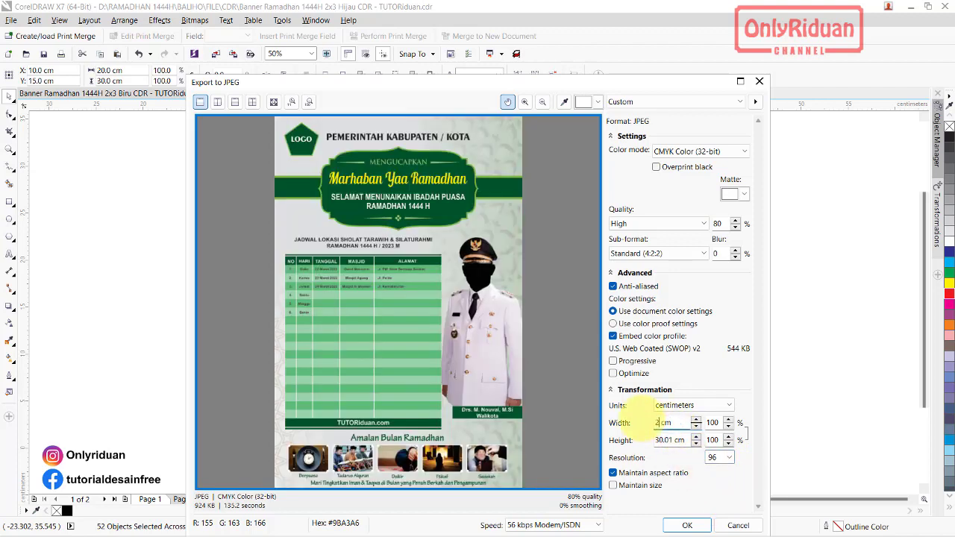
{"action": "type", "text": "200"}
{"action": "left_click", "coordinate": [659, 440]}
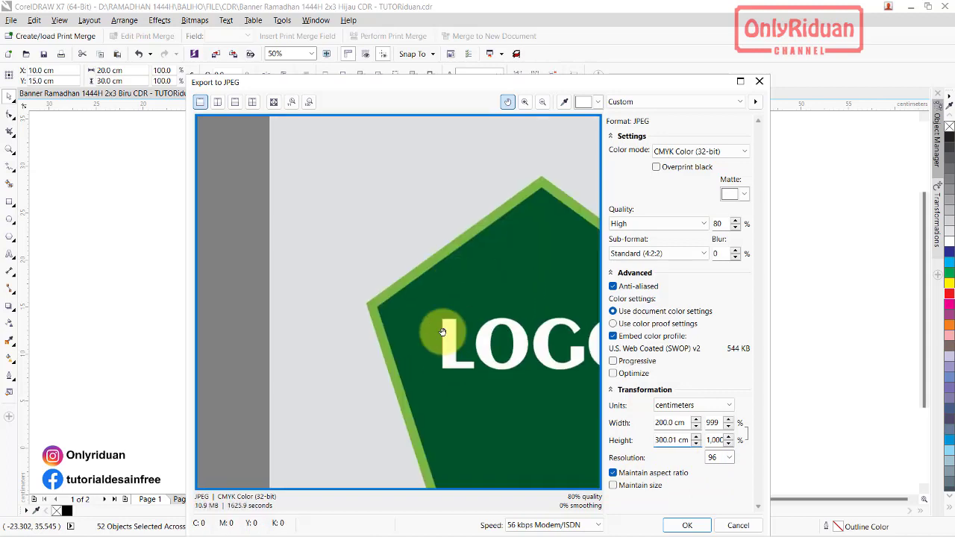
- Pan through the banner preview to check it, then confirm the export
{"action": "left_click_drag", "start_coordinate": [494, 362], "coordinate": [332, 266]}
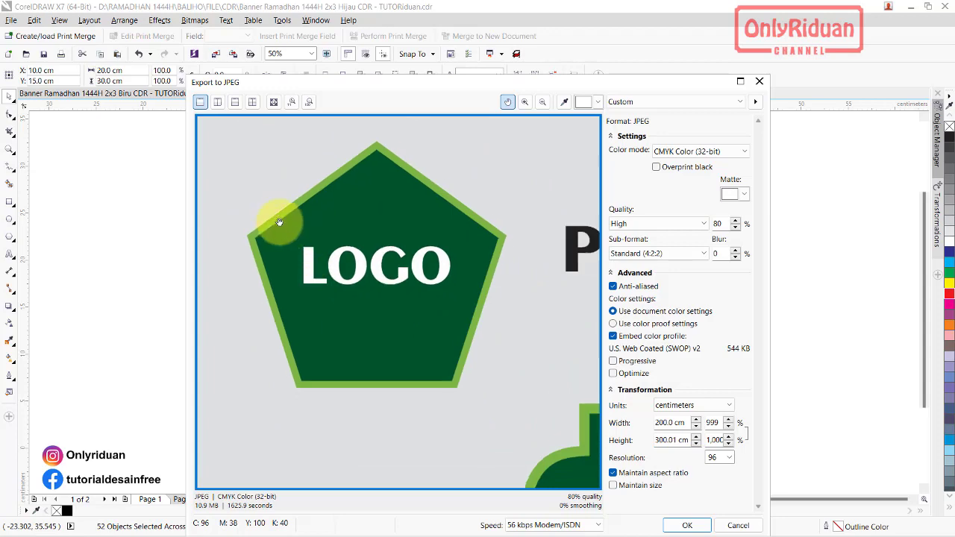
{"action": "mouse_move", "coordinate": [408, 317]}
{"action": "left_mouse_down"}
{"action": "mouse_move", "coordinate": [351, 262]}
{"action": "mouse_move", "coordinate": [460, 306]}
{"action": "mouse_move", "coordinate": [283, 231]}
{"action": "left_mouse_up"}
{"action": "mouse_move", "coordinate": [429, 388]}
{"action": "left_mouse_down"}
{"action": "mouse_move", "coordinate": [429, 324]}
{"action": "mouse_move", "coordinate": [383, 248]}
{"action": "mouse_move", "coordinate": [330, 294]}
{"action": "left_mouse_up"}
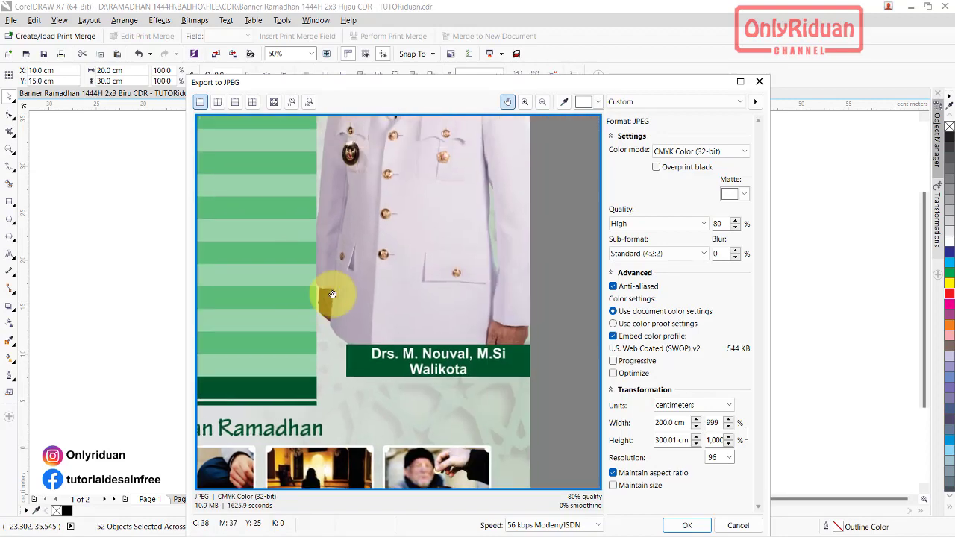
{"action": "left_click_drag", "start_coordinate": [384, 214], "coordinate": [487, 349]}
{"action": "left_click_drag", "start_coordinate": [408, 277], "coordinate": [499, 360]}
{"action": "left_click_drag", "start_coordinate": [313, 295], "coordinate": [314, 330]}
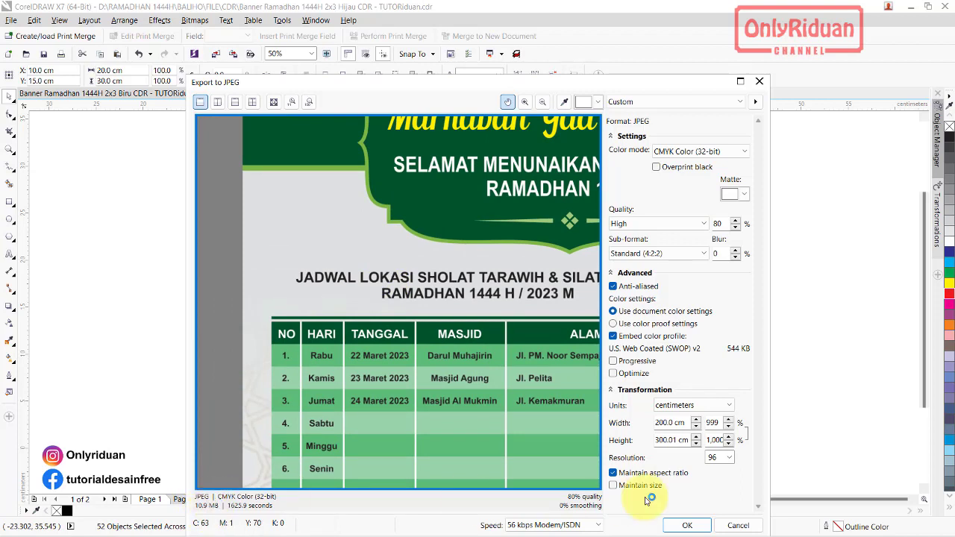
{"action": "left_click", "coordinate": [687, 525]}
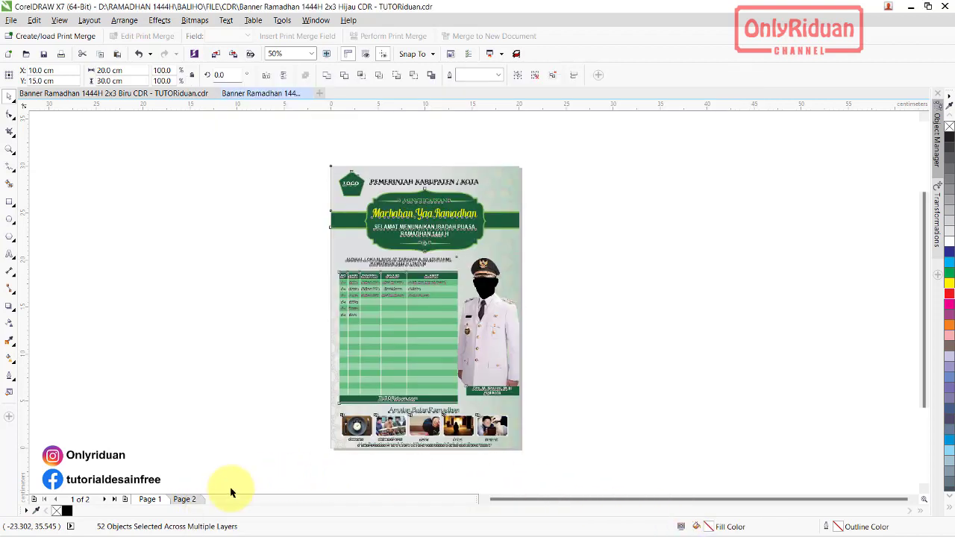
- Flip between the Biru and Hijau documents, then minimise CorelDRAW to reach Photoshop
{"action": "left_click", "coordinate": [128, 95]}
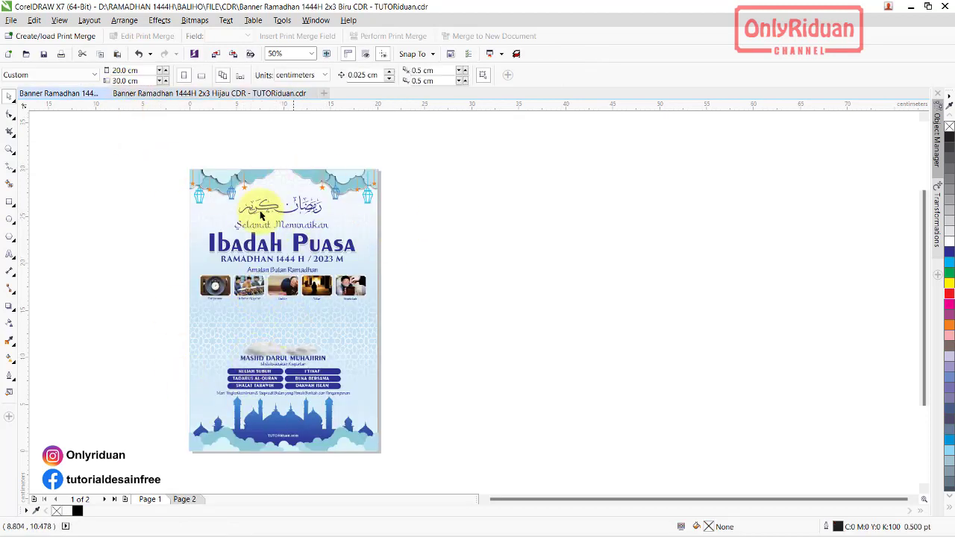
{"action": "left_click", "coordinate": [170, 95]}
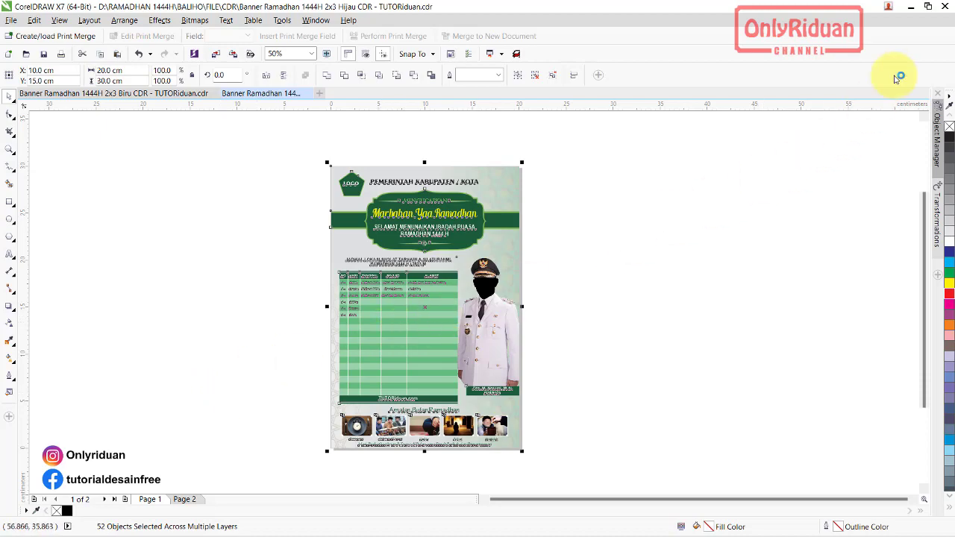
{"action": "left_click", "coordinate": [909, 9]}
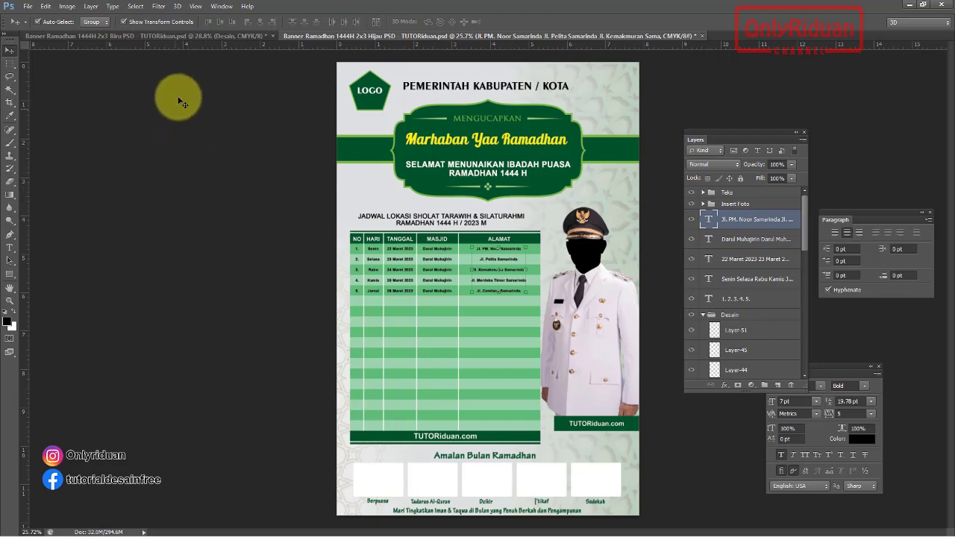
- Switch to the Biru banner and open Image Size with document size in centimeters
{"action": "left_click", "coordinate": [182, 36]}
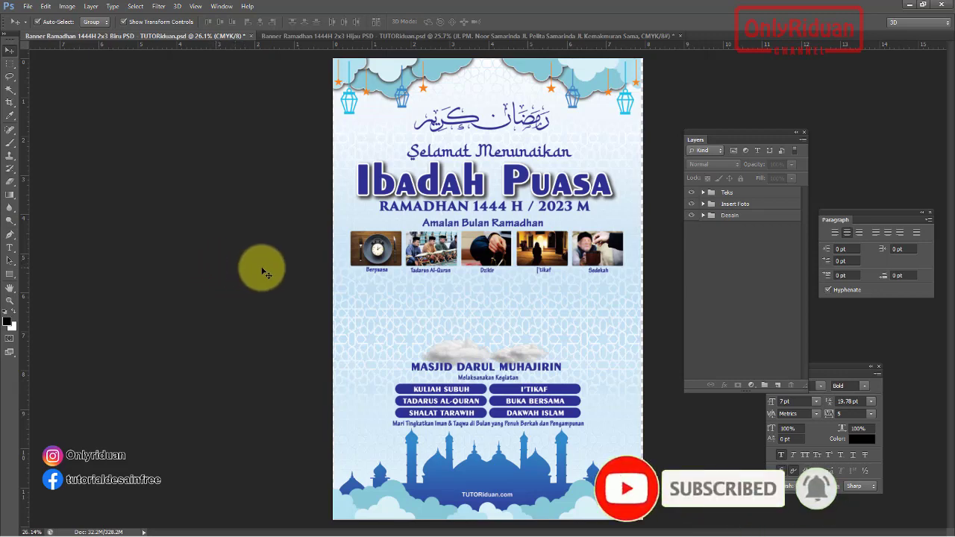
{"action": "left_click", "coordinate": [66, 6]}
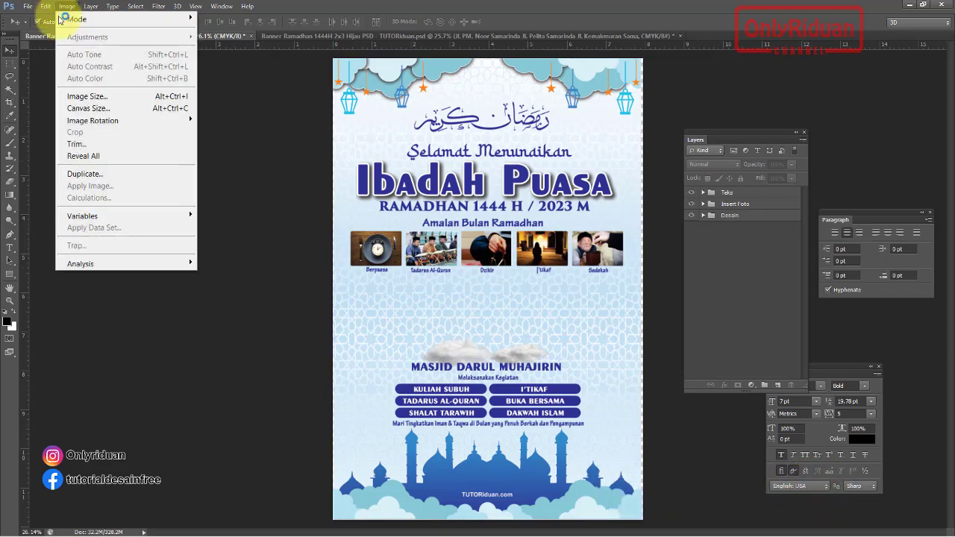
{"action": "left_click", "coordinate": [79, 96]}
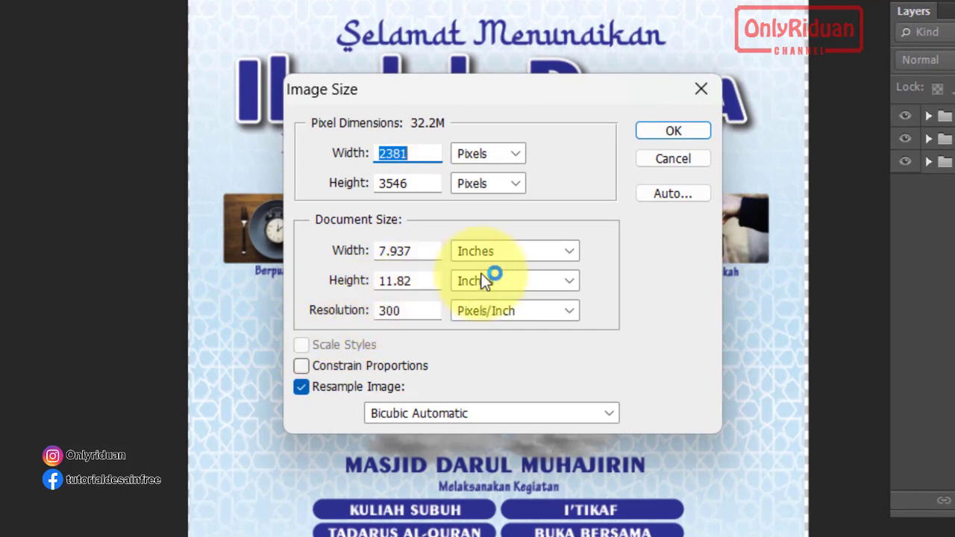
{"action": "left_click", "coordinate": [489, 252]}
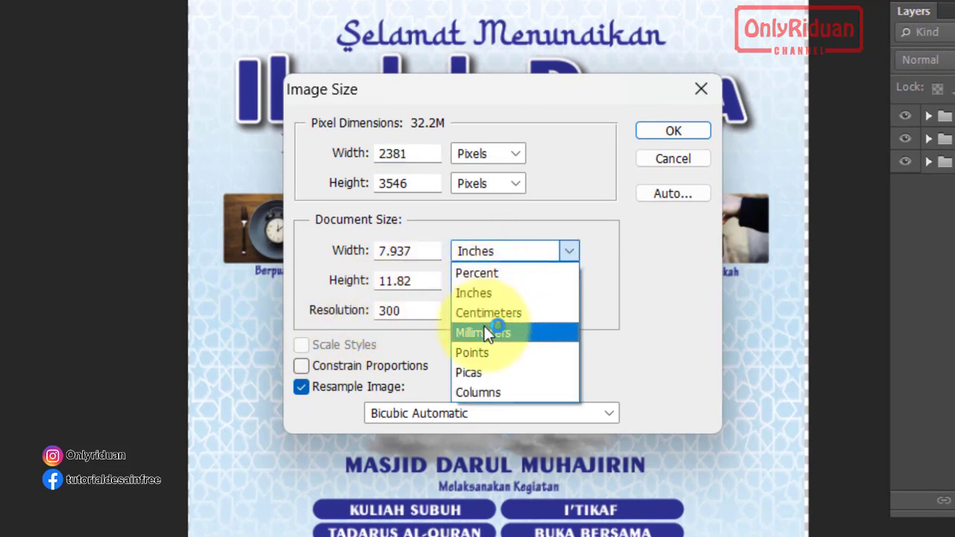
{"action": "left_click", "coordinate": [483, 314]}
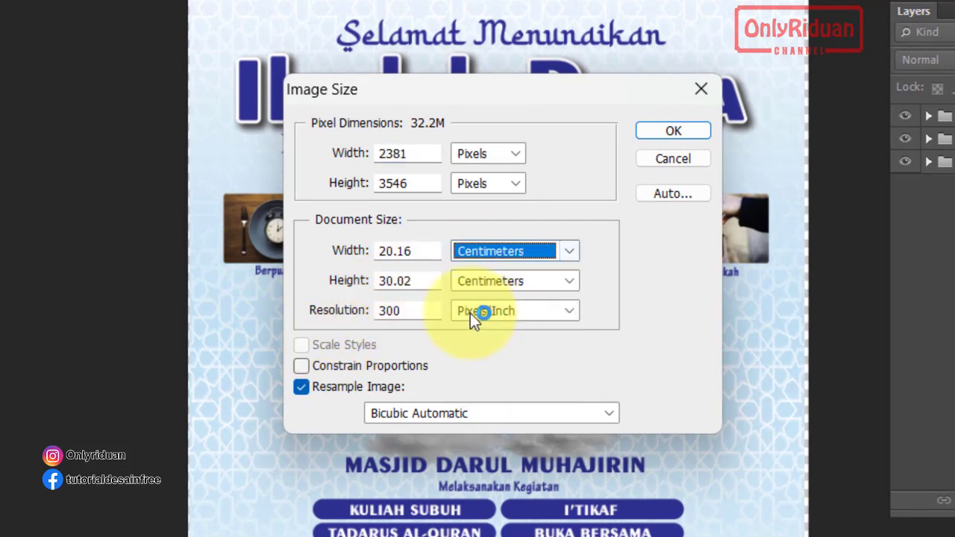
{"action": "left_click", "coordinate": [302, 367]}
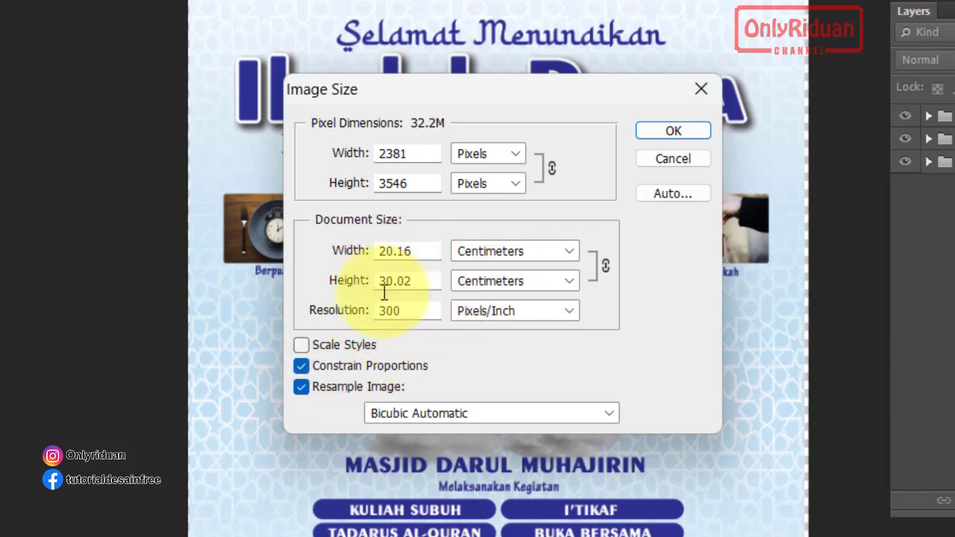
- Resize to 200 × 300 cm with proportions unlinked and resolution 96 pixels/inch
{"action": "left_click", "coordinate": [427, 251]}
{"action": "left_click_drag", "start_coordinate": [427, 252], "coordinate": [380, 251]}
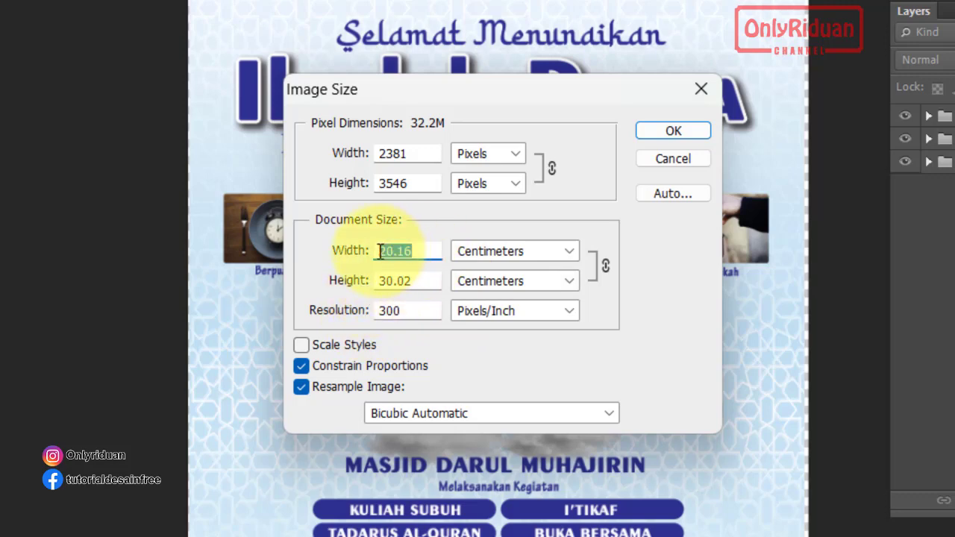
{"action": "type", "text": "200"}
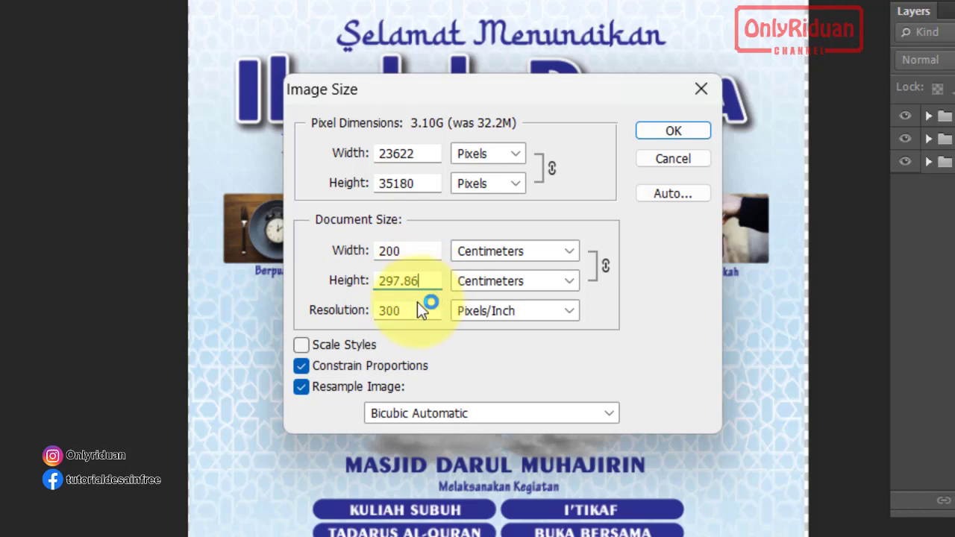
{"action": "left_click", "coordinate": [404, 282]}
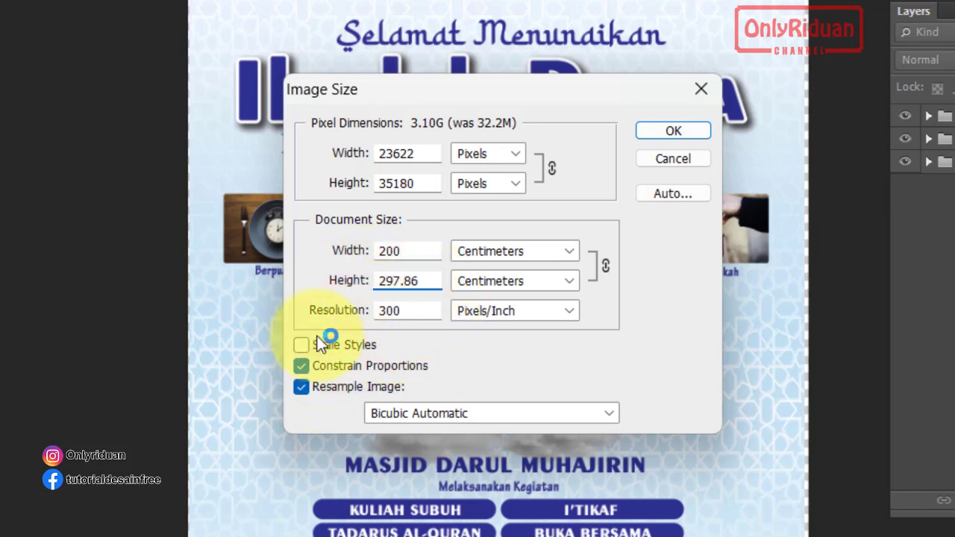
{"action": "left_click", "coordinate": [301, 366]}
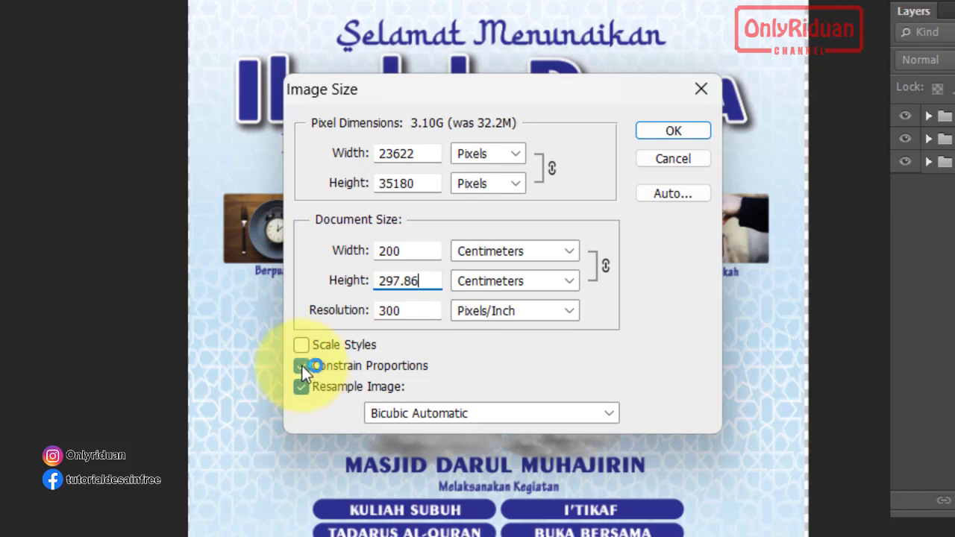
{"action": "left_click", "coordinate": [301, 366]}
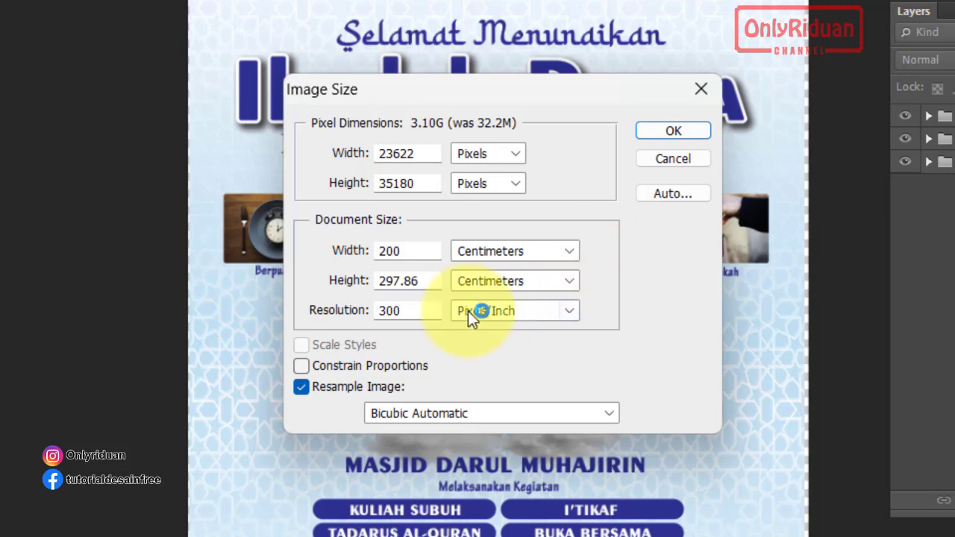
{"action": "left_click", "coordinate": [396, 281]}
{"action": "double_click", "coordinate": [396, 281]}
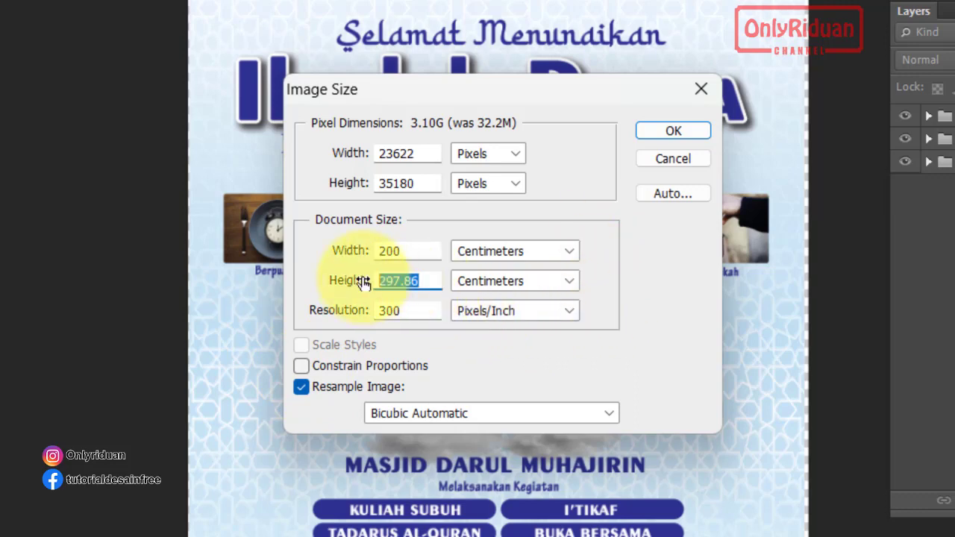
{"action": "type", "text": "300"}
{"action": "left_click_drag", "start_coordinate": [409, 312], "coordinate": [377, 311]}
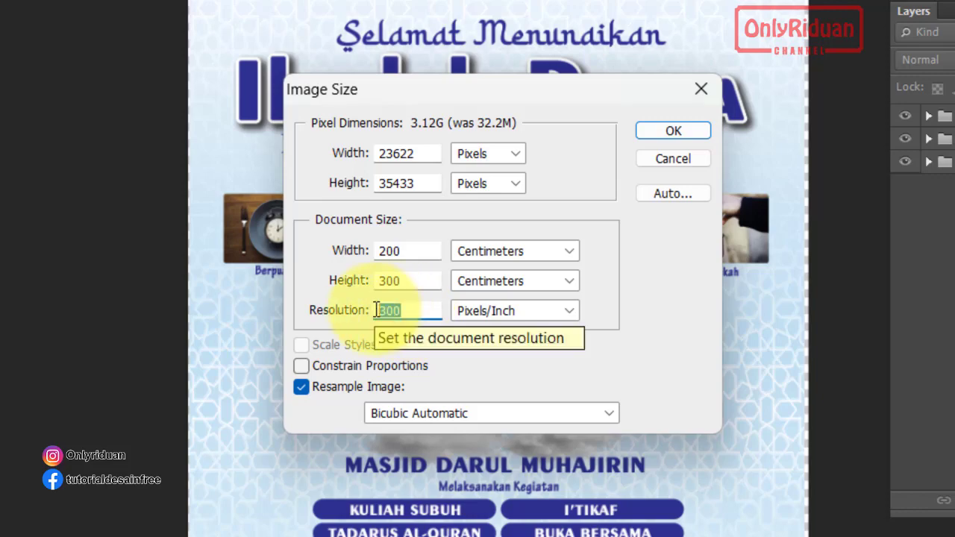
{"action": "type", "text": "96"}
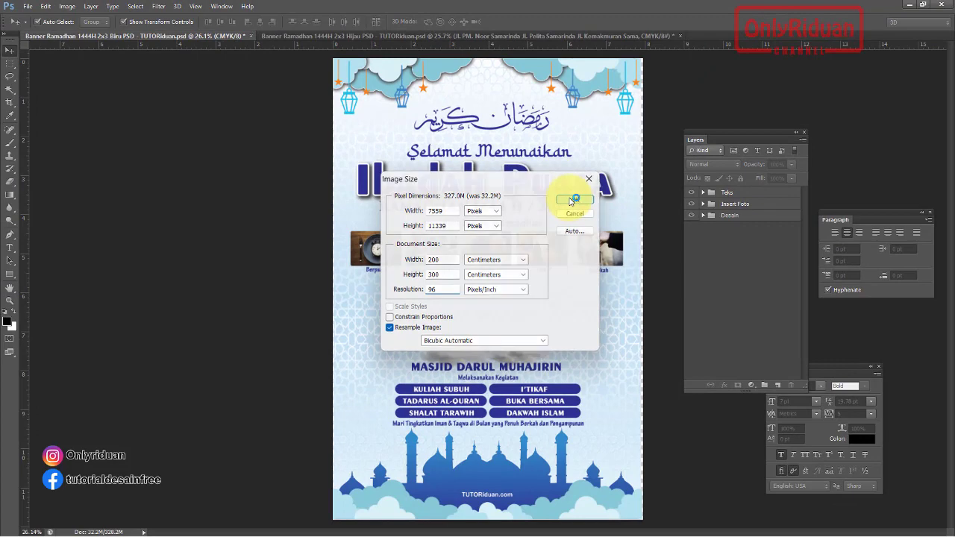
{"action": "left_click", "coordinate": [590, 200]}
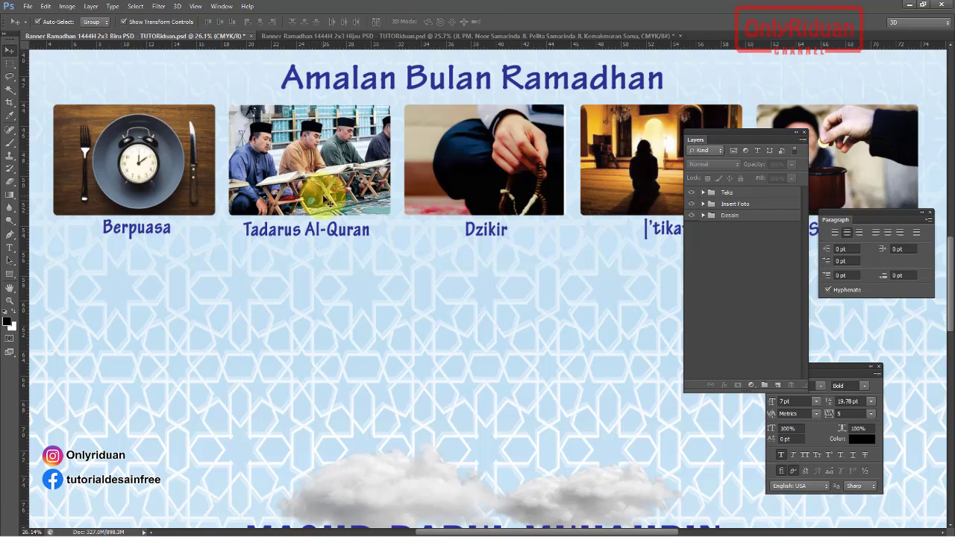
{"action": "scroll", "coordinate": [328, 202], "scroll_direction": "down", "scroll_amount": 2}
{"action": "scroll", "coordinate": [389, 239], "scroll_direction": "down", "scroll_amount": 2}
{"action": "scroll", "coordinate": [415, 256], "scroll_direction": "down", "scroll_amount": 2}
{"action": "scroll", "coordinate": [420, 260], "scroll_direction": "down", "scroll_amount": 1}
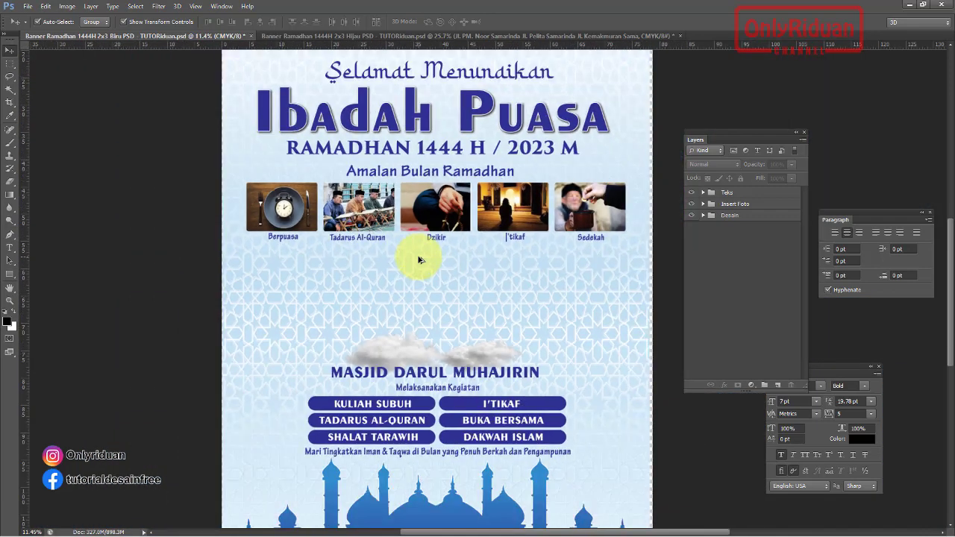
{"action": "scroll", "coordinate": [420, 260], "scroll_direction": "down", "scroll_amount": 1}
{"action": "scroll", "coordinate": [420, 259], "scroll_direction": "down", "scroll_amount": 1}
{"action": "scroll", "coordinate": [420, 260], "scroll_direction": "down", "scroll_amount": 1}
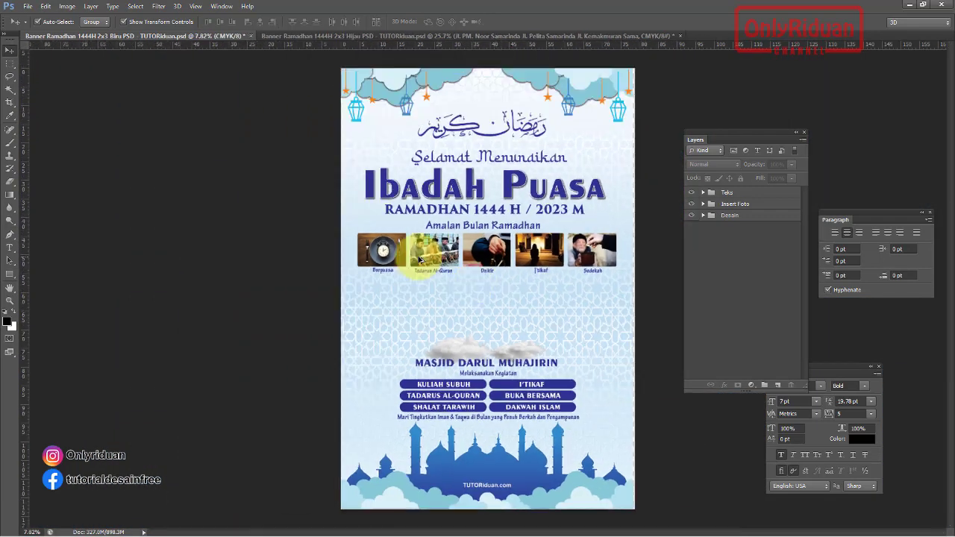
{"action": "scroll", "coordinate": [420, 259], "scroll_direction": "up", "scroll_amount": 1}
{"action": "scroll", "coordinate": [421, 259], "scroll_direction": "up", "scroll_amount": 1}
{"action": "scroll", "coordinate": [420, 259], "scroll_direction": "up", "scroll_amount": 1}
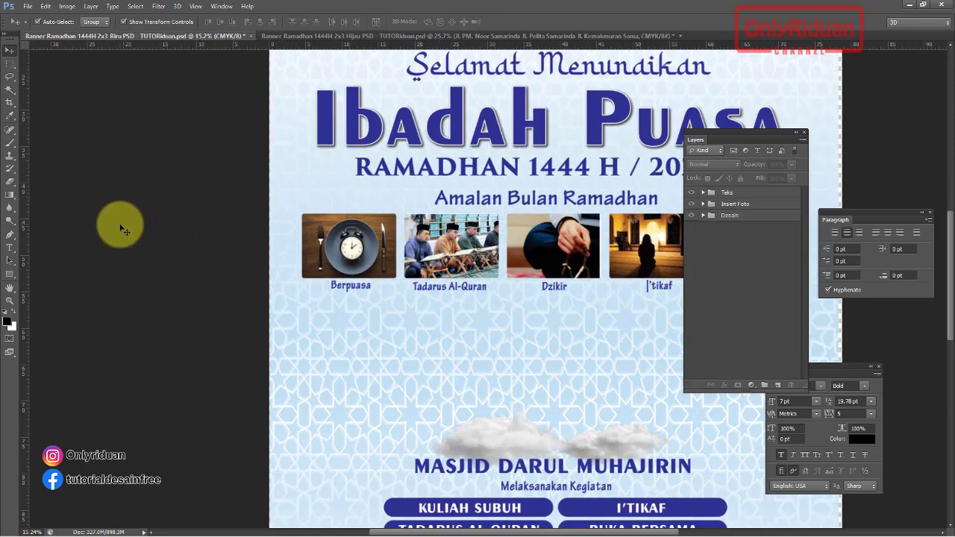
- Save As into Downloads > Ramadhan > CETAK with JPEG as the format
{"action": "left_click", "coordinate": [28, 6]}
{"action": "left_click", "coordinate": [45, 156]}
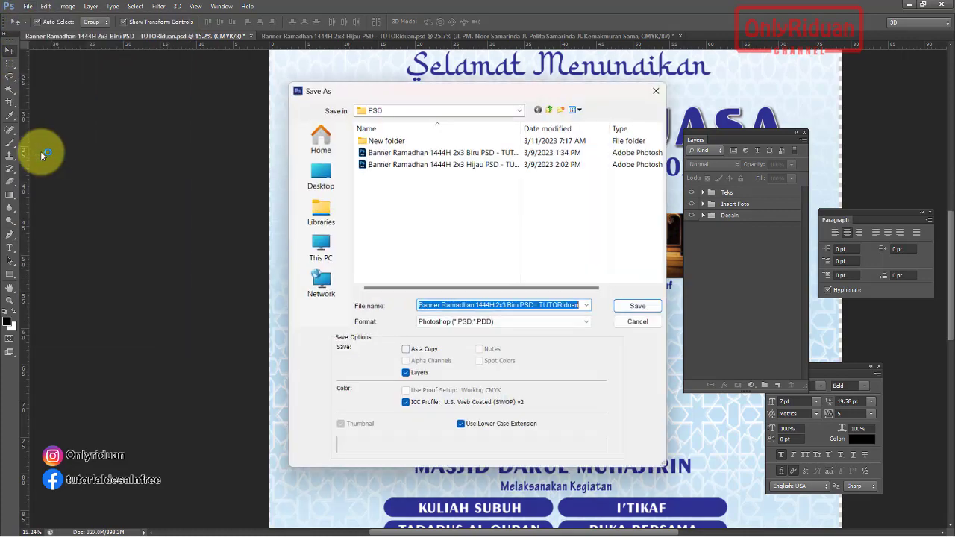
{"action": "left_click", "coordinate": [519, 109]}
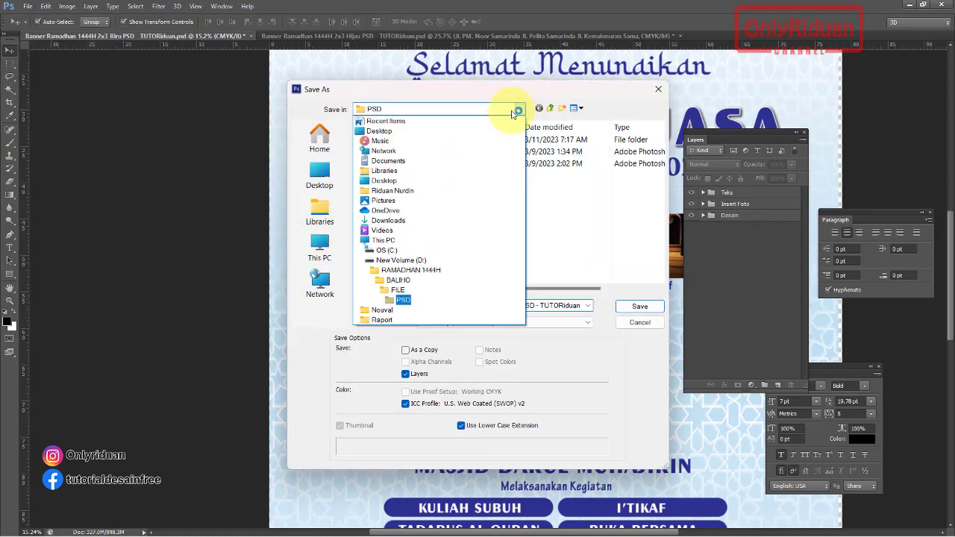
{"action": "left_click", "coordinate": [388, 221]}
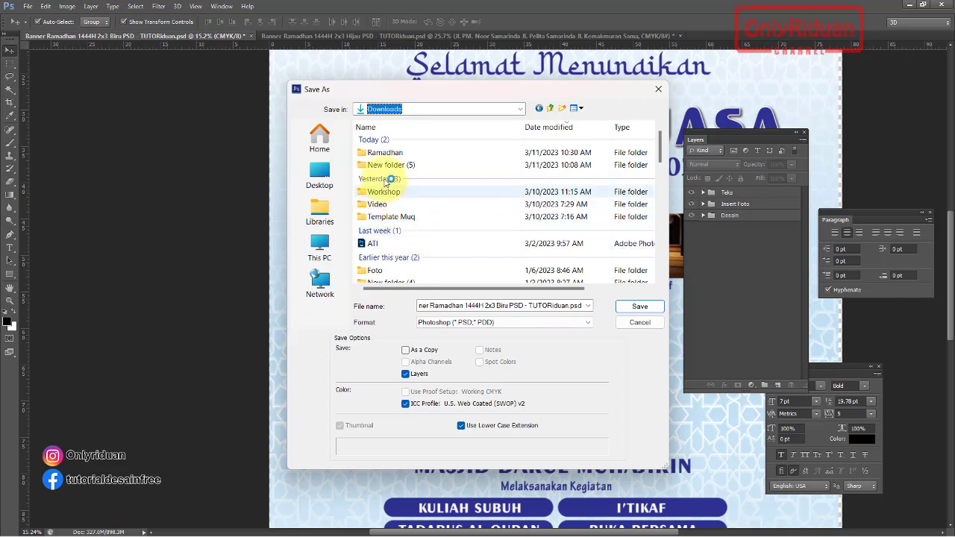
{"action": "left_click", "coordinate": [386, 153]}
{"action": "double_click", "coordinate": [388, 153]}
{"action": "double_click", "coordinate": [367, 163]}
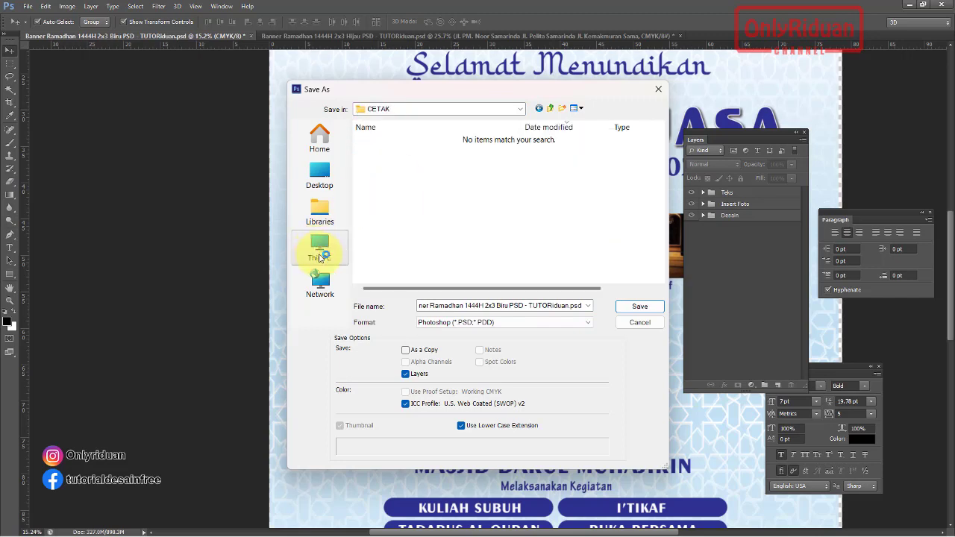
{"action": "left_click", "coordinate": [454, 323]}
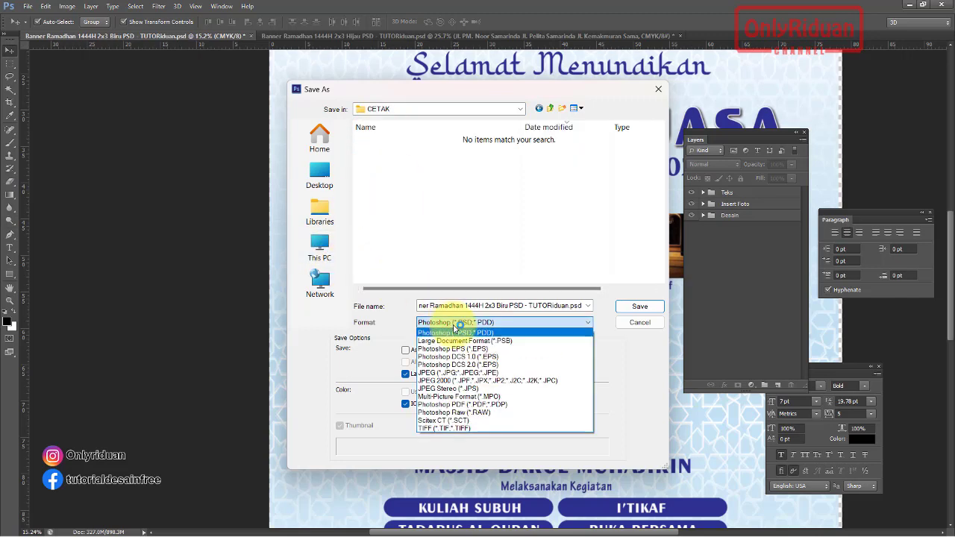
{"action": "left_click", "coordinate": [461, 373]}
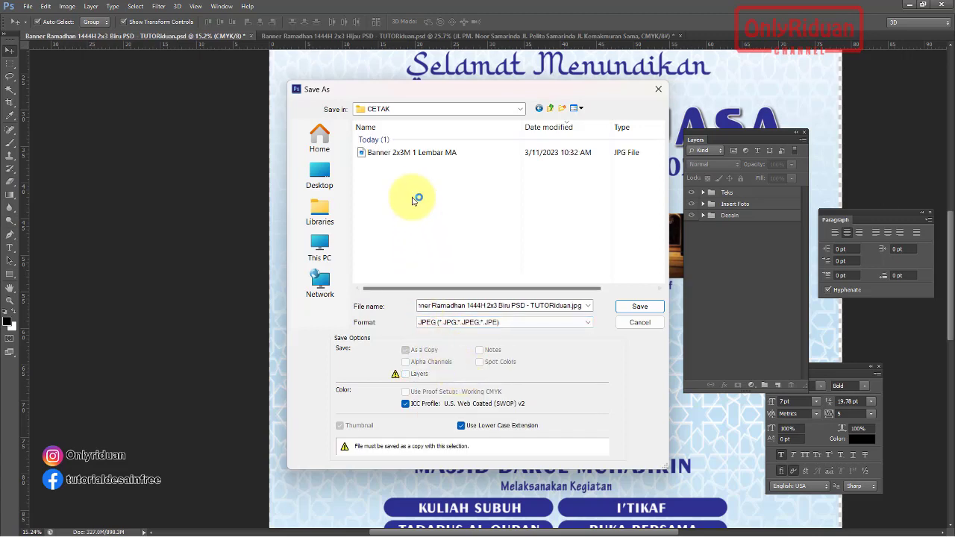
- Name the file 'Banner 2x3M 1 Lembar MA PSD' and save it
{"action": "left_click", "coordinate": [399, 155]}
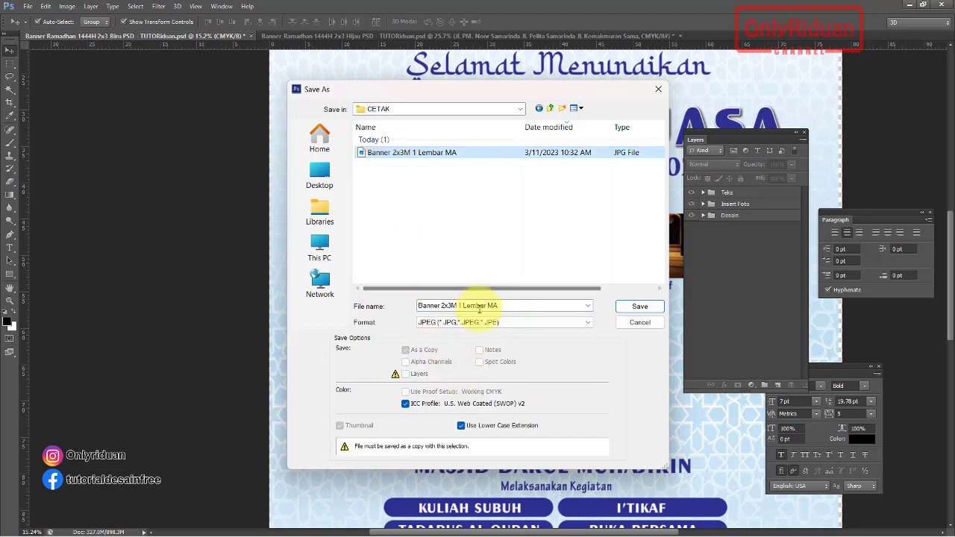
{"action": "left_click", "coordinate": [426, 305]}
{"action": "left_click", "coordinate": [502, 305]}
{"action": "type", "text": "PSD"}
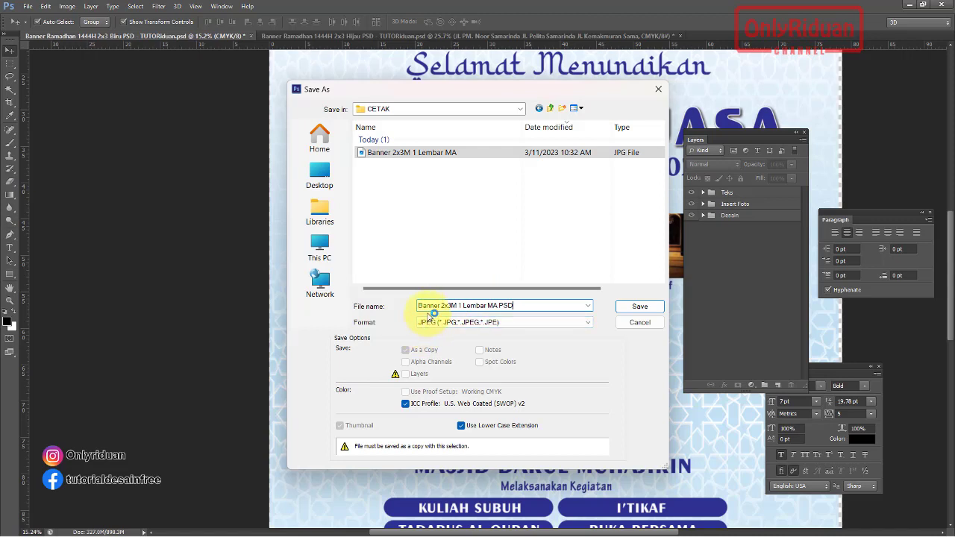
{"action": "left_click", "coordinate": [430, 314]}
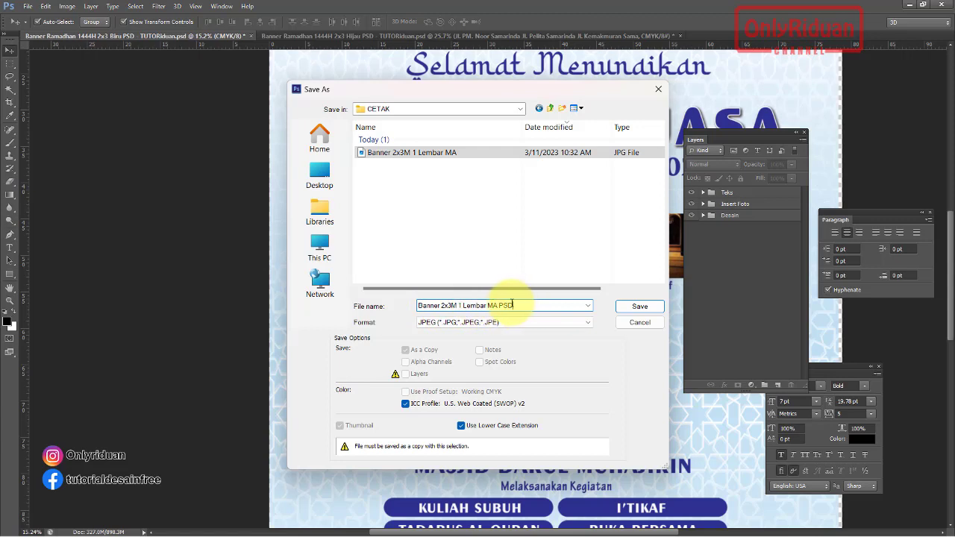
{"action": "left_click_drag", "start_coordinate": [501, 303], "coordinate": [498, 305]}
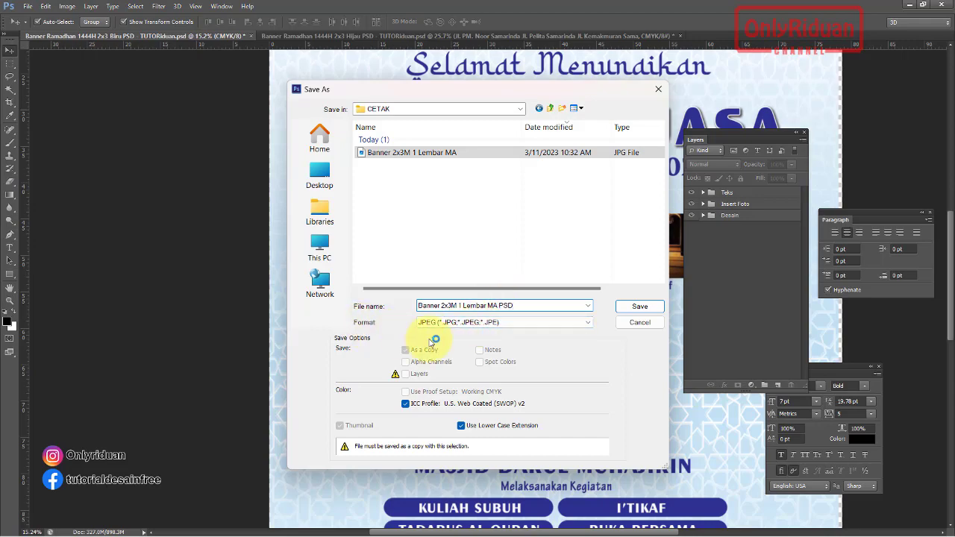
{"action": "left_click", "coordinate": [639, 307]}
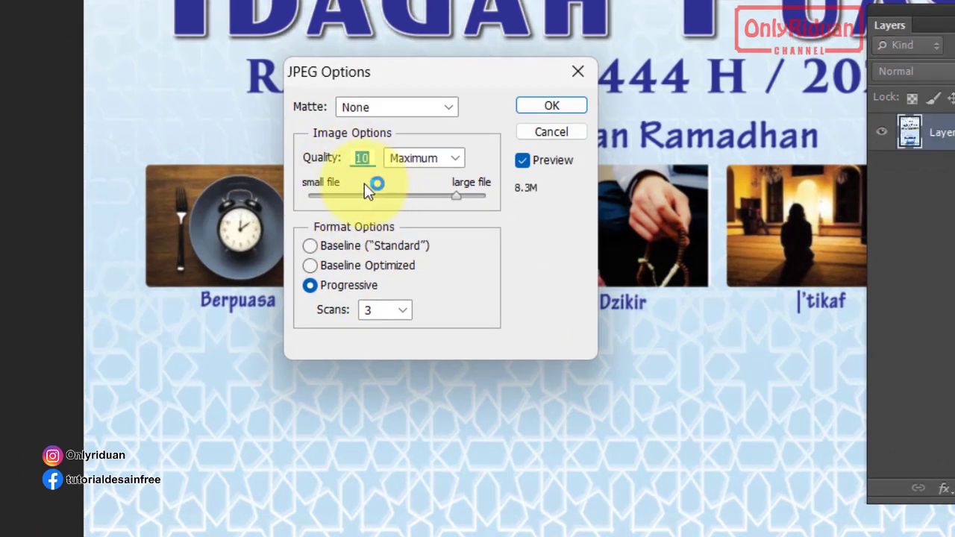
- Raise the JPEG quality to 12 (Maximum) and confirm the save
{"action": "left_click", "coordinate": [362, 159]}
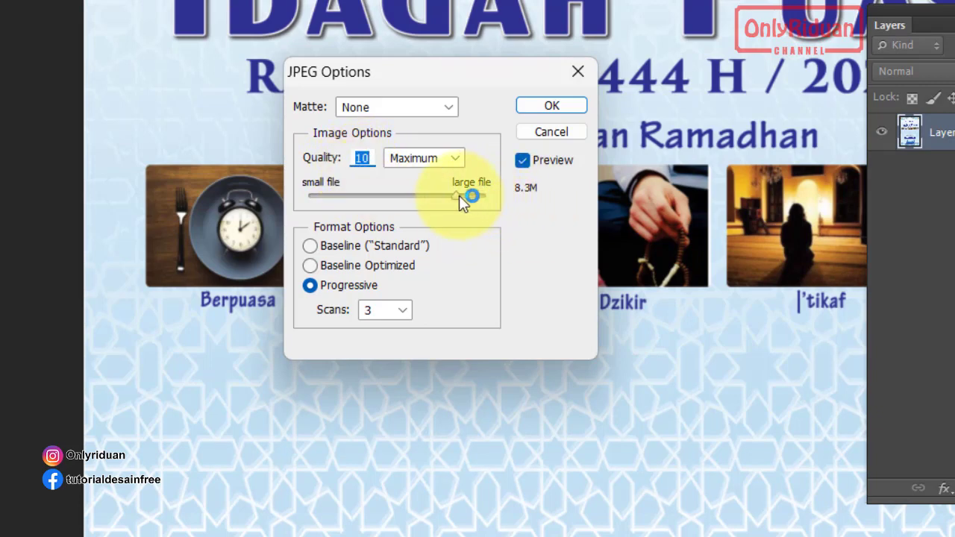
{"action": "left_click_drag", "start_coordinate": [457, 198], "coordinate": [502, 206]}
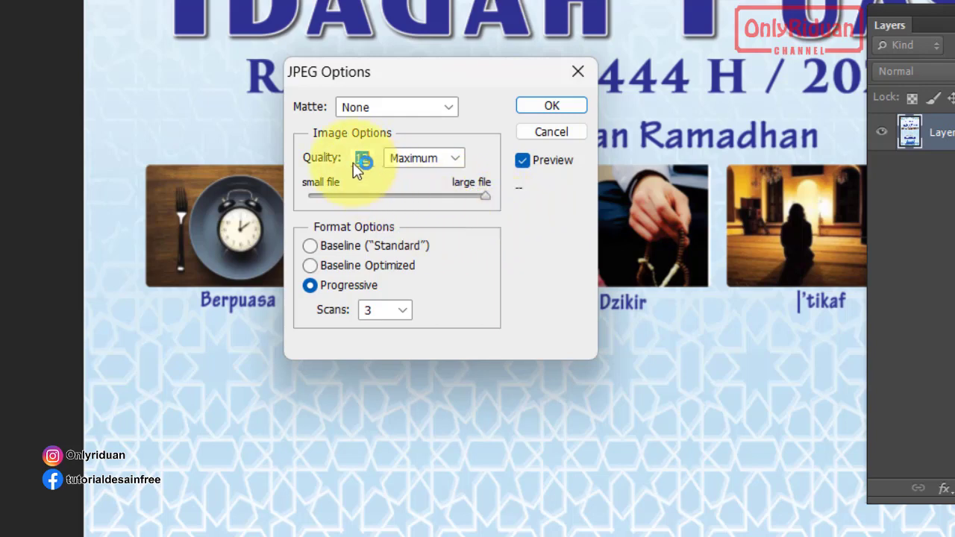
{"action": "left_click", "coordinate": [533, 232]}
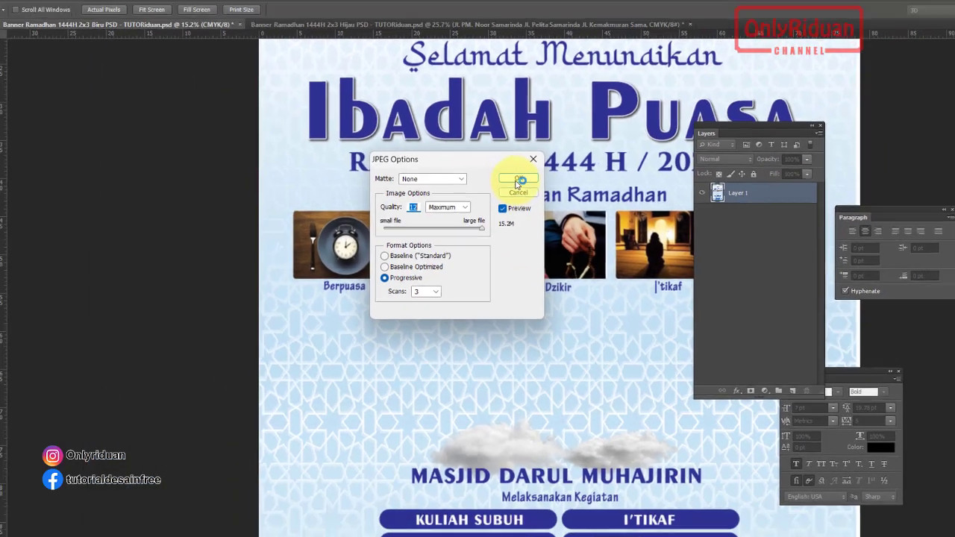
{"action": "key", "text": "Return"}
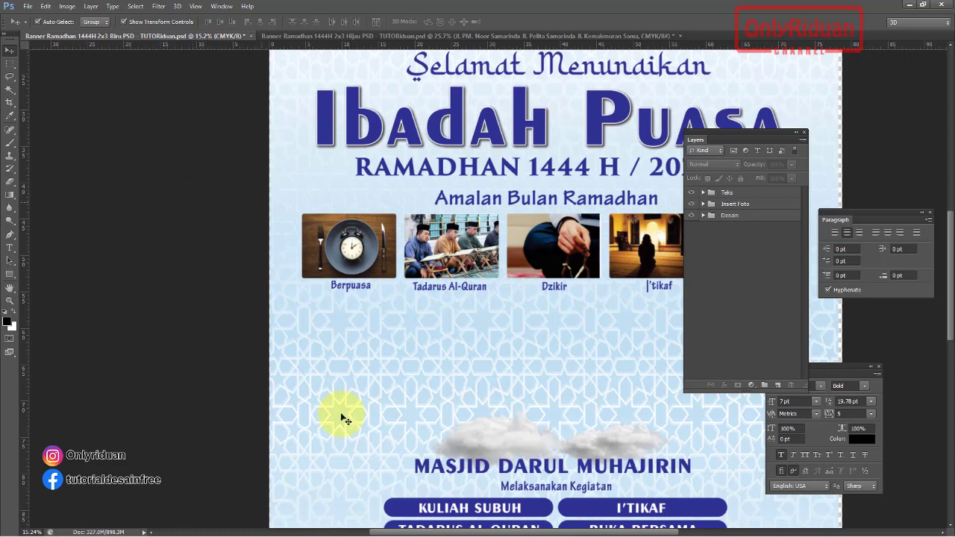
{"action": "mouse_move", "coordinate": [456, 523]}
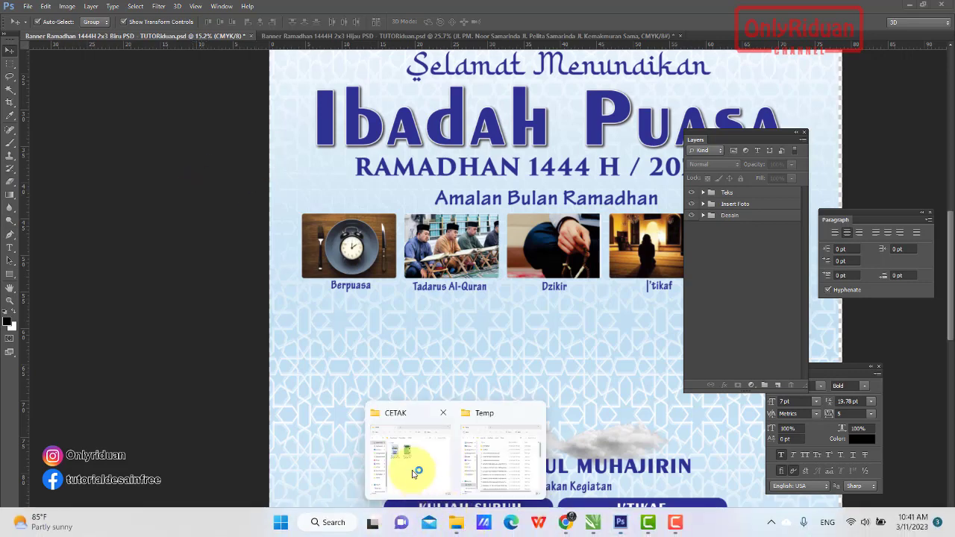
- Bring up the CETAK folder, check both banner JPEGs' details, and move the window right
{"action": "left_click", "coordinate": [415, 474]}
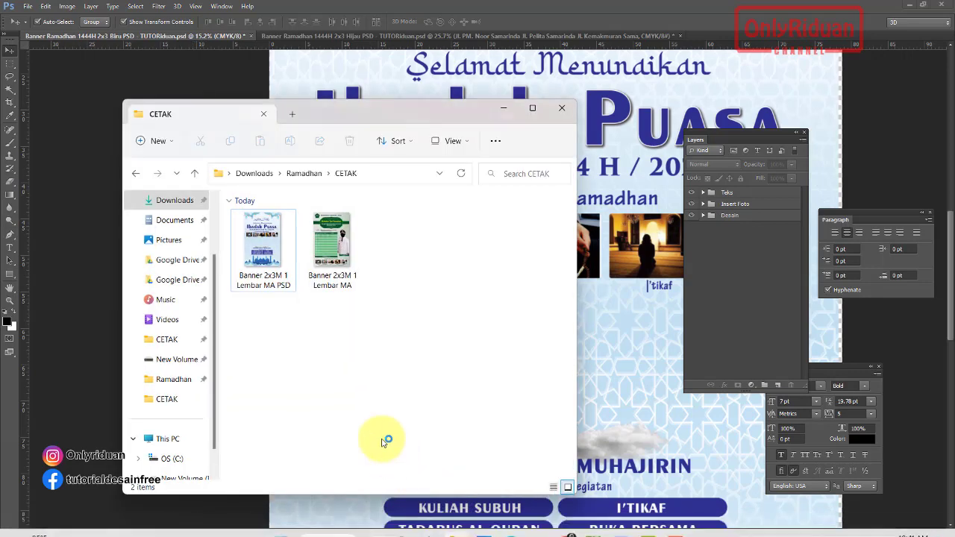
{"action": "left_click", "coordinate": [337, 284]}
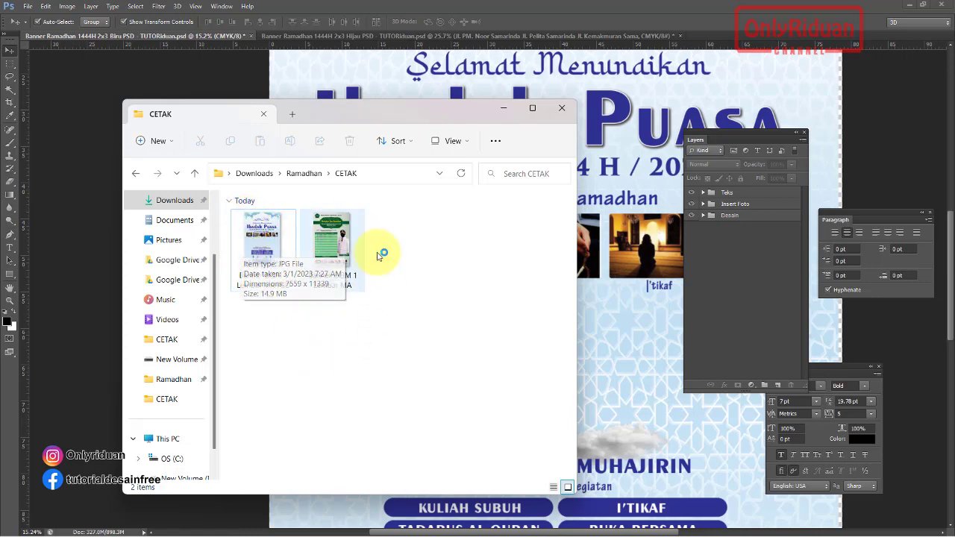
{"action": "left_click", "coordinate": [257, 245]}
{"action": "left_click", "coordinate": [368, 351]}
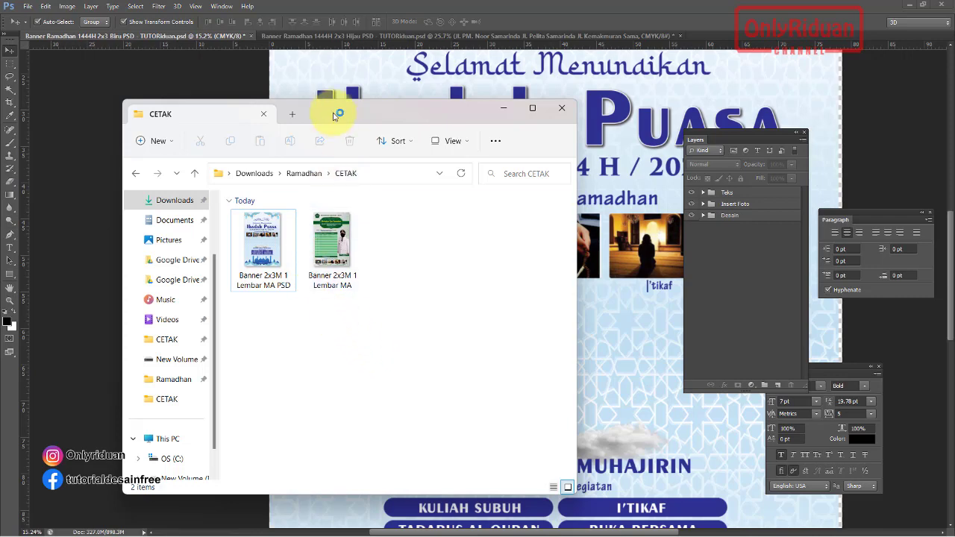
{"action": "left_click_drag", "start_coordinate": [327, 115], "coordinate": [393, 118]}
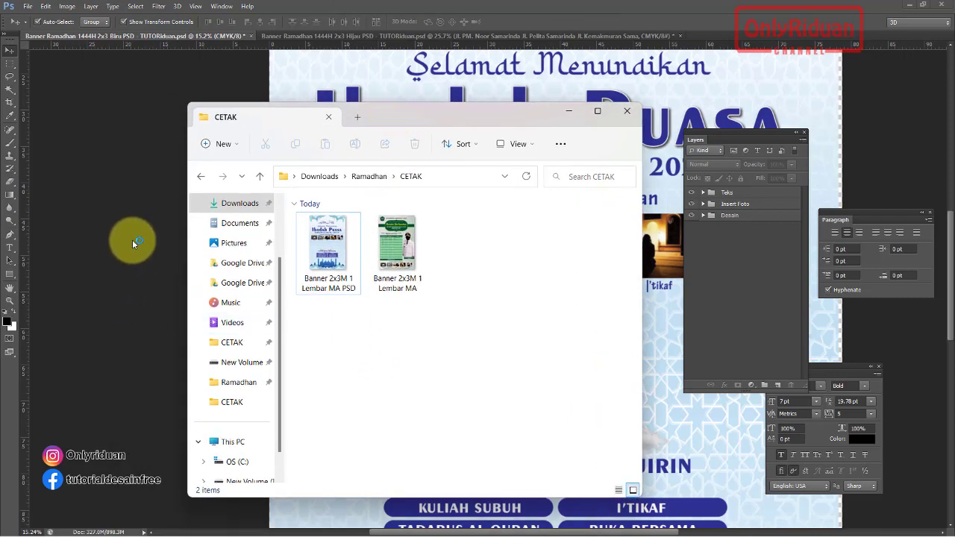